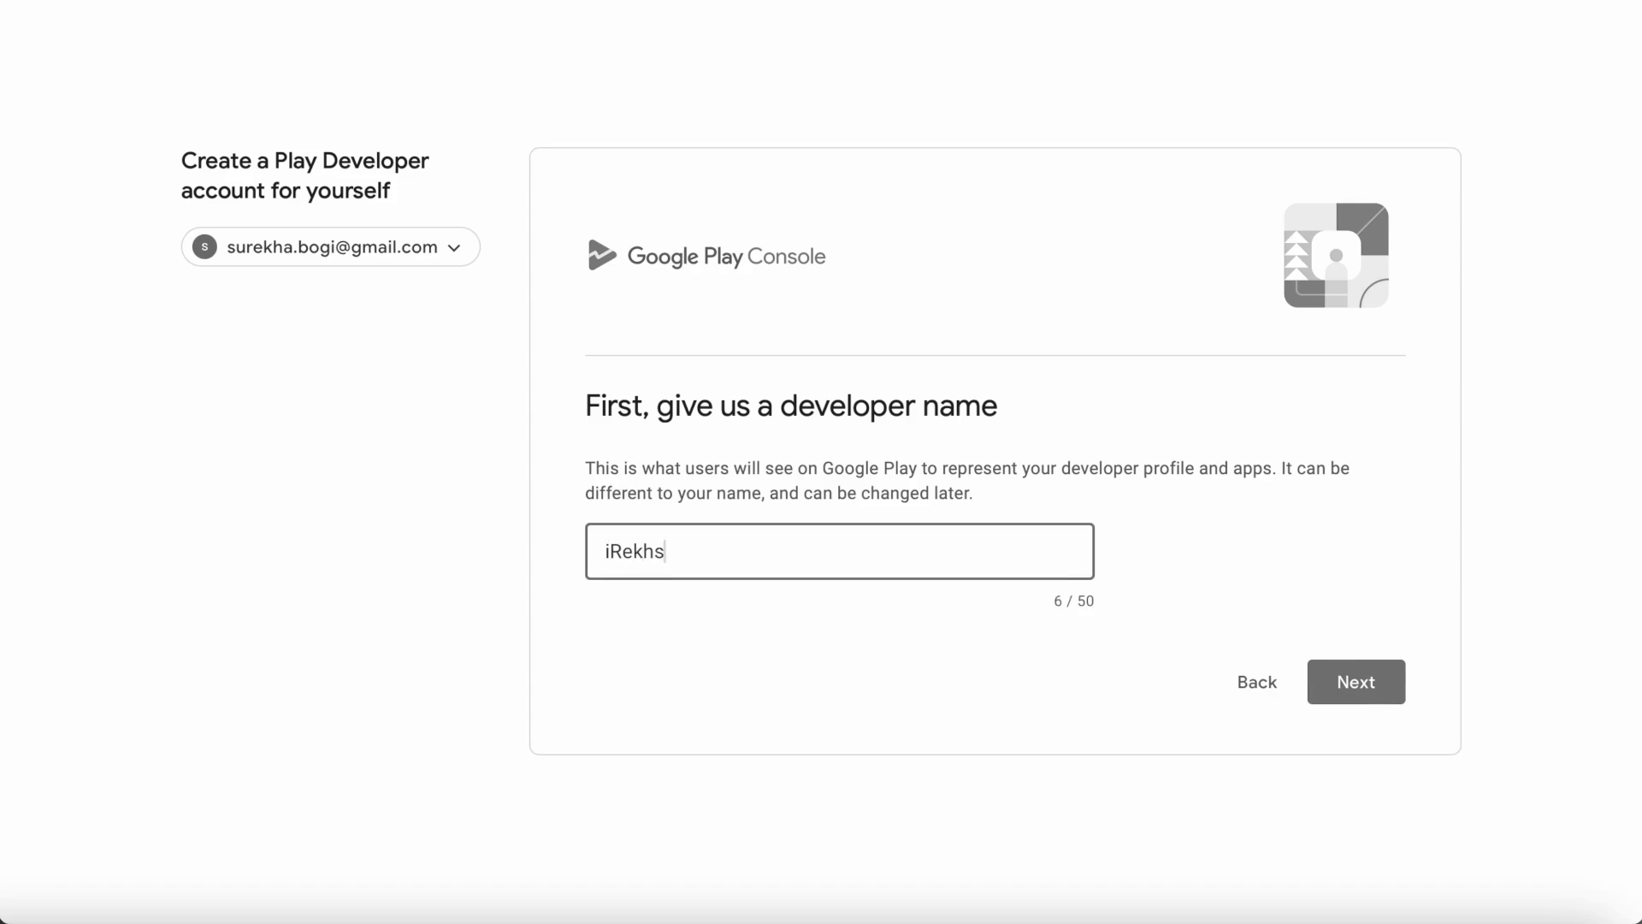
Continue to the payments profile, entering the full name and a note about prior app-publishing experience
click(1384, 700)
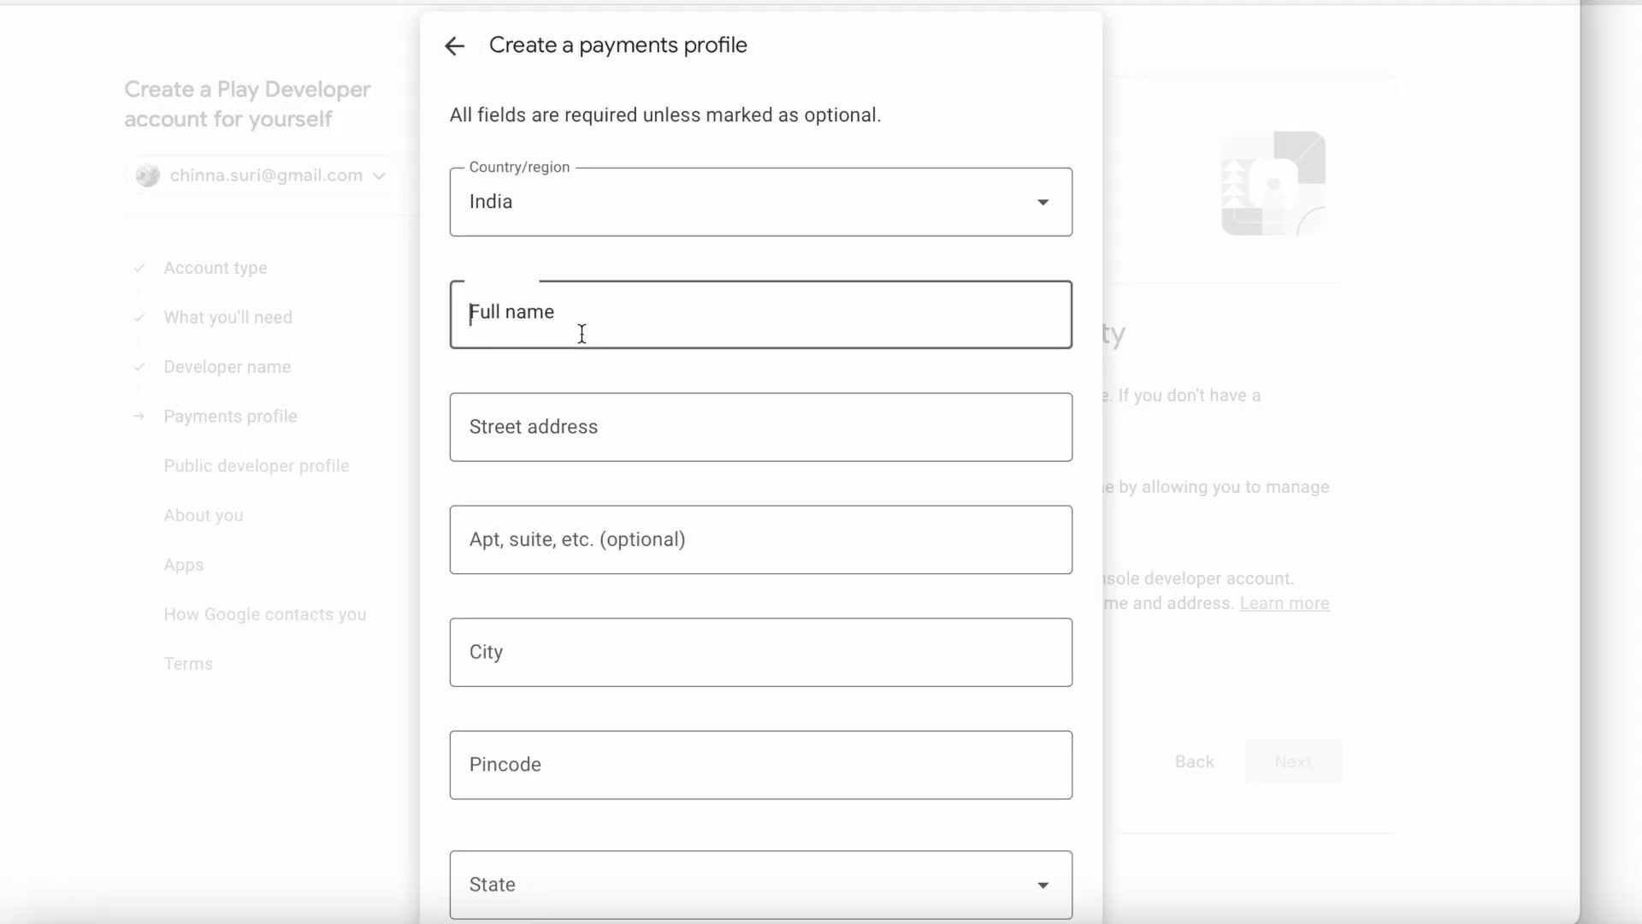
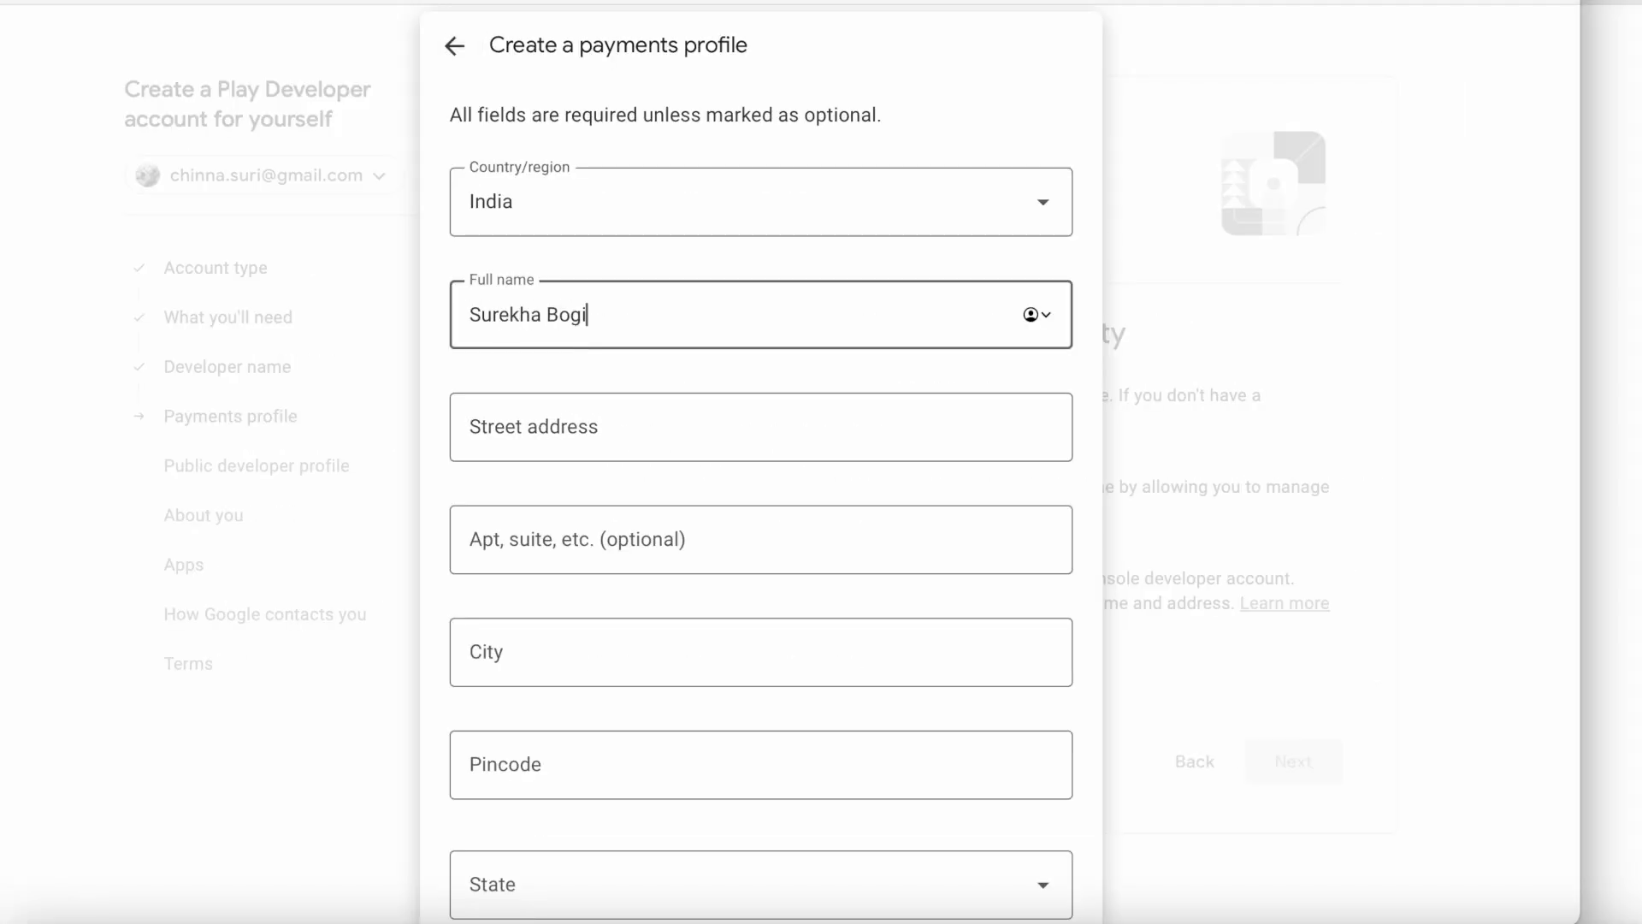
text(Built apps and published t)
text(hrough my another google play co)
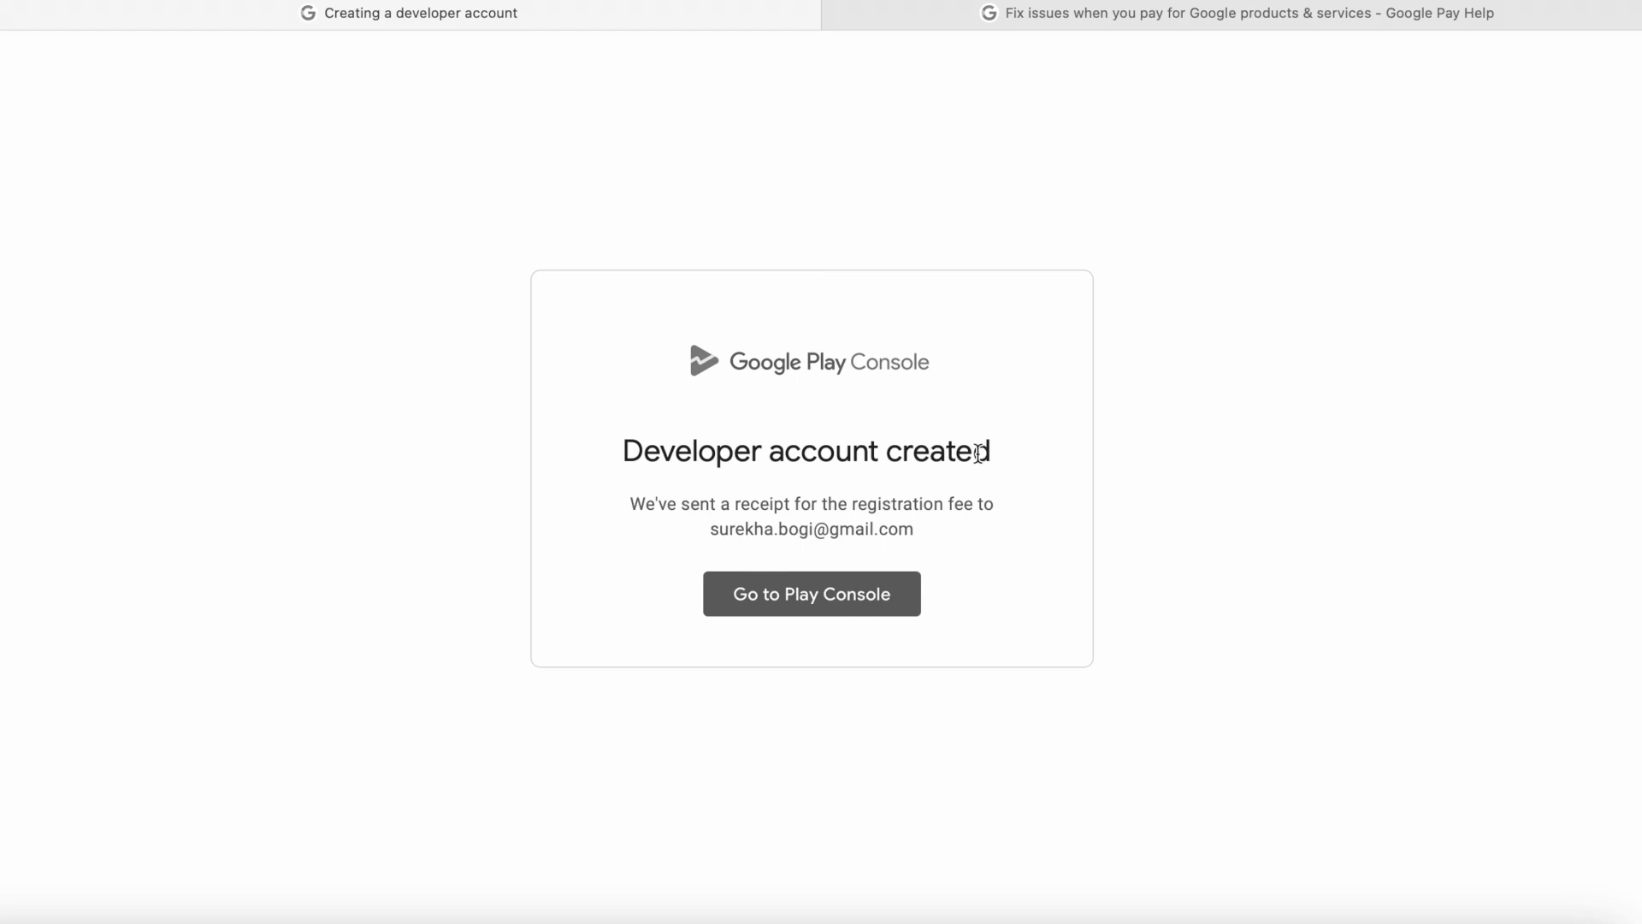
From the Play Console home, start identity verification and list the available ID document types
click(808, 598)
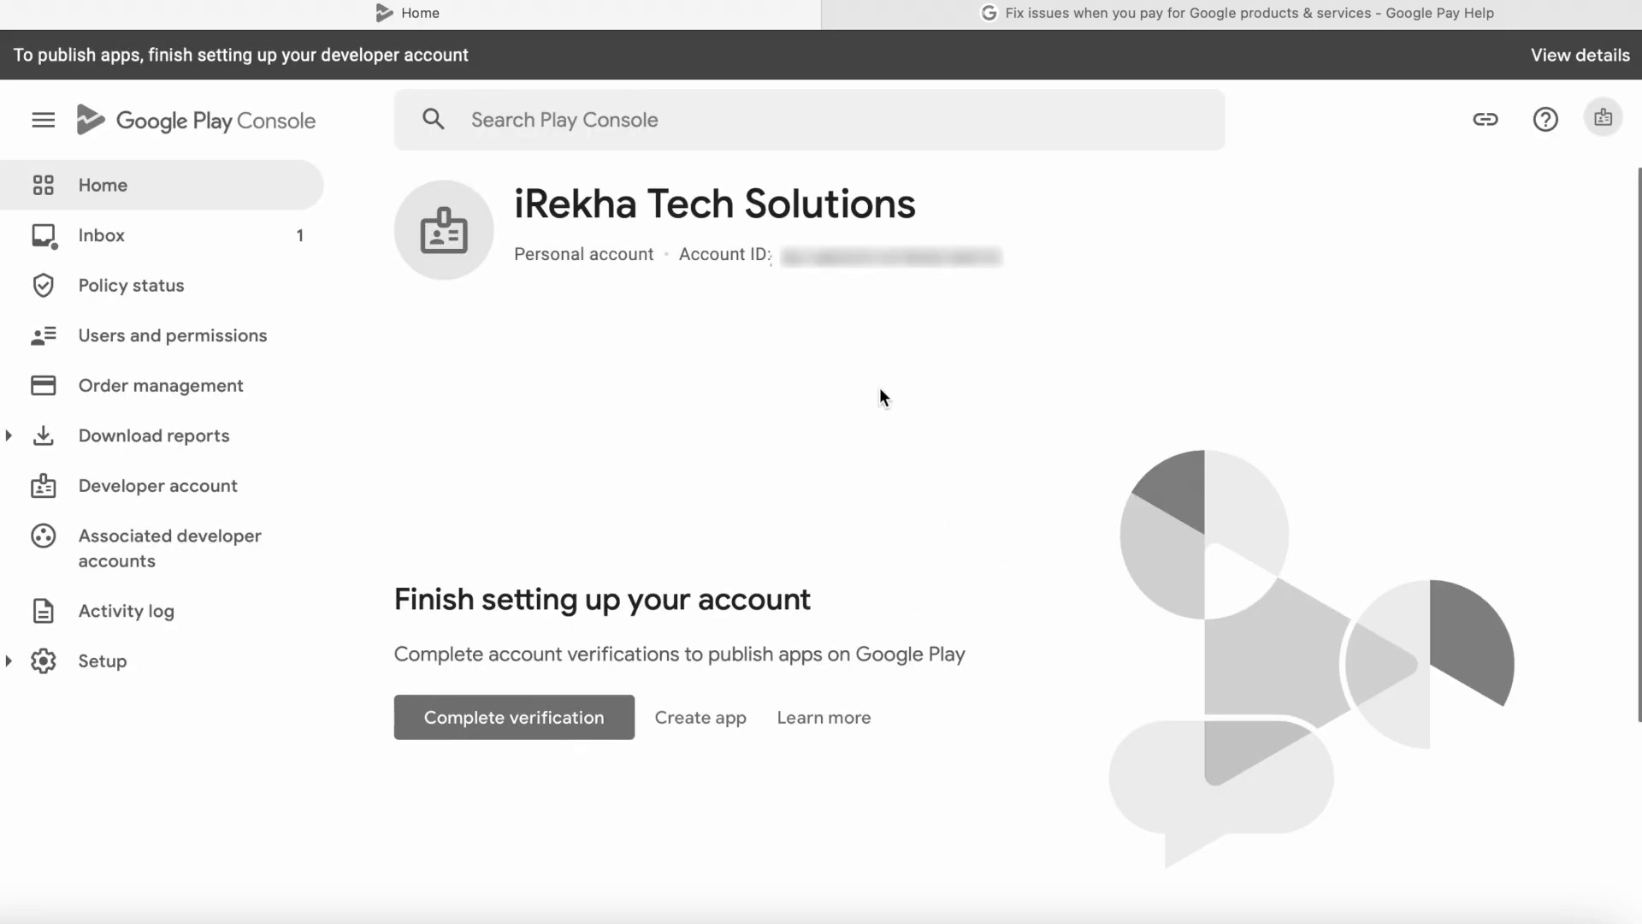
click(523, 737)
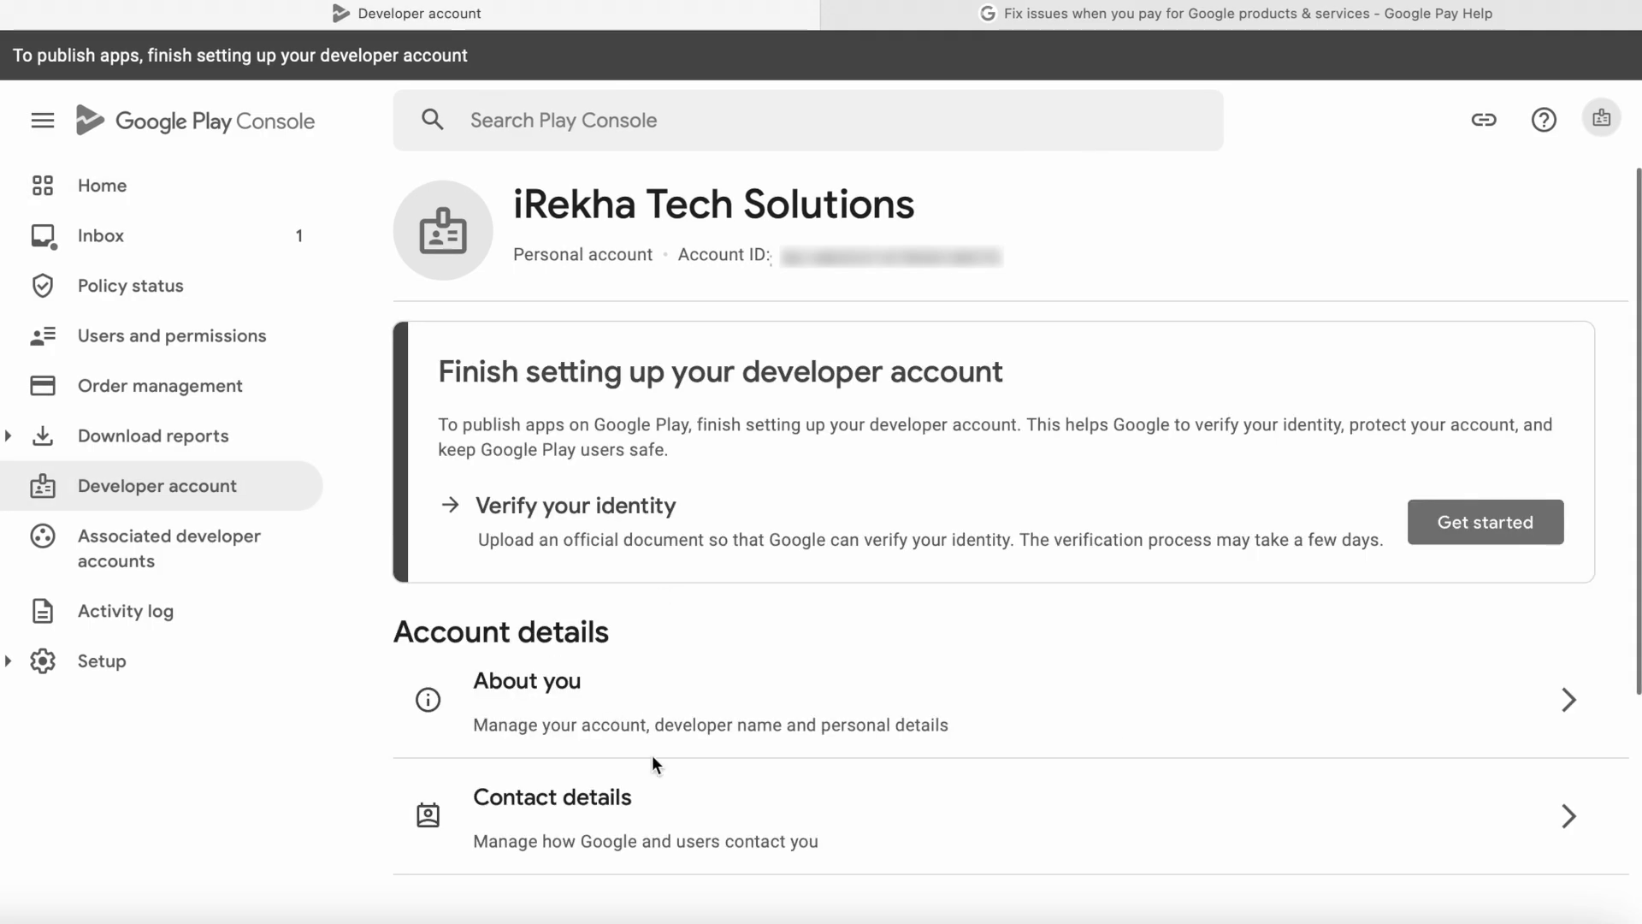
click(1512, 530)
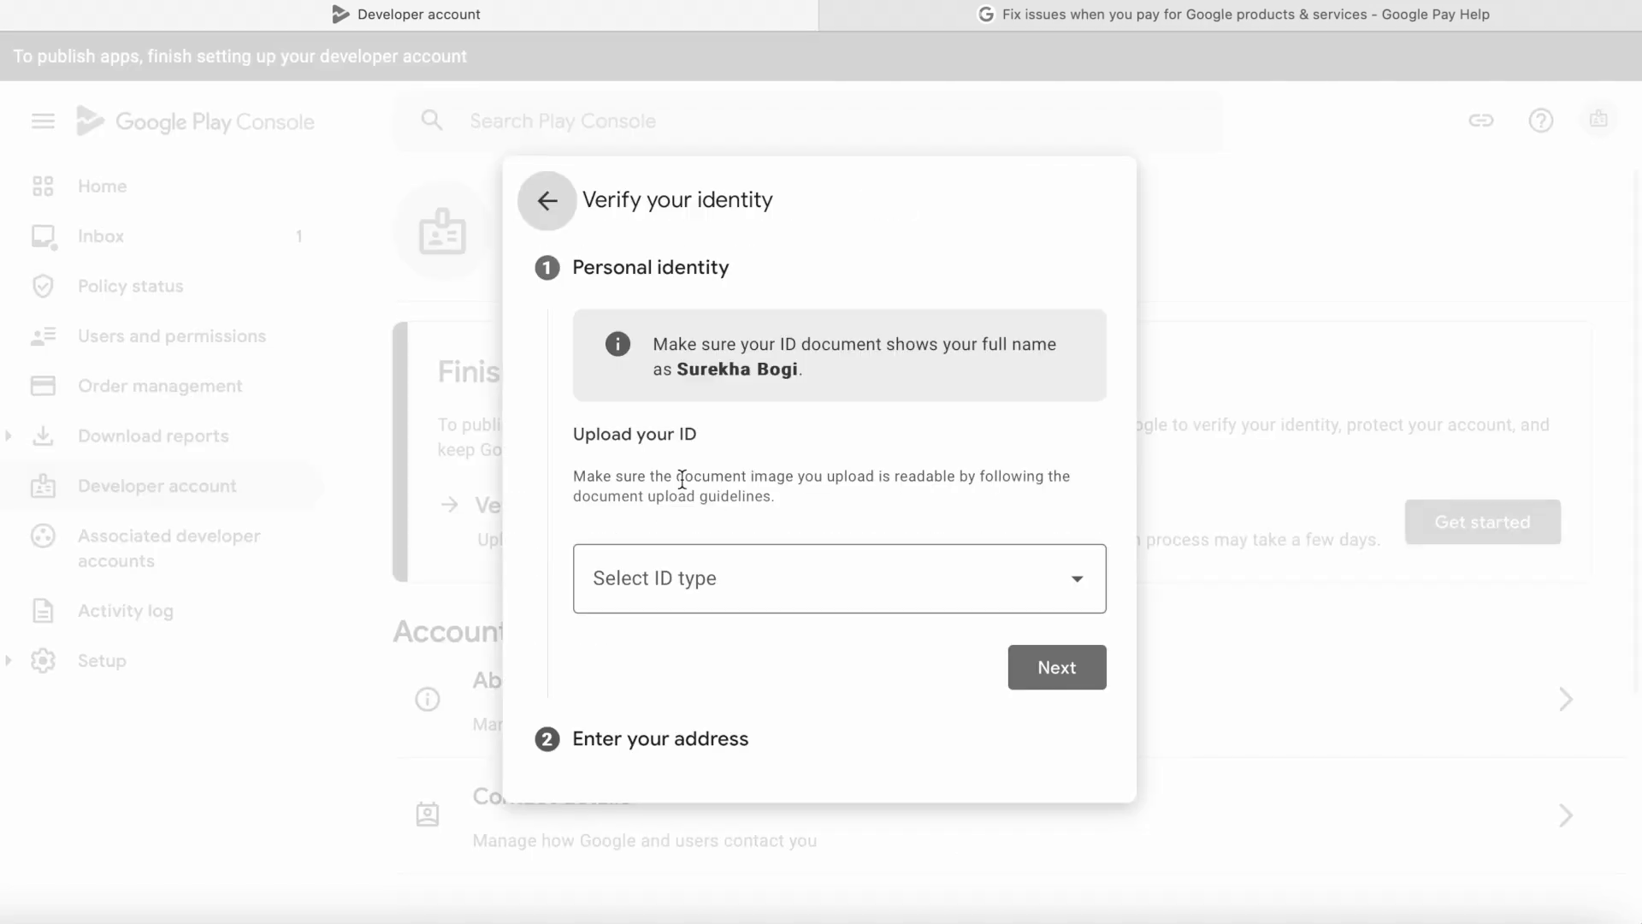
click(1079, 585)
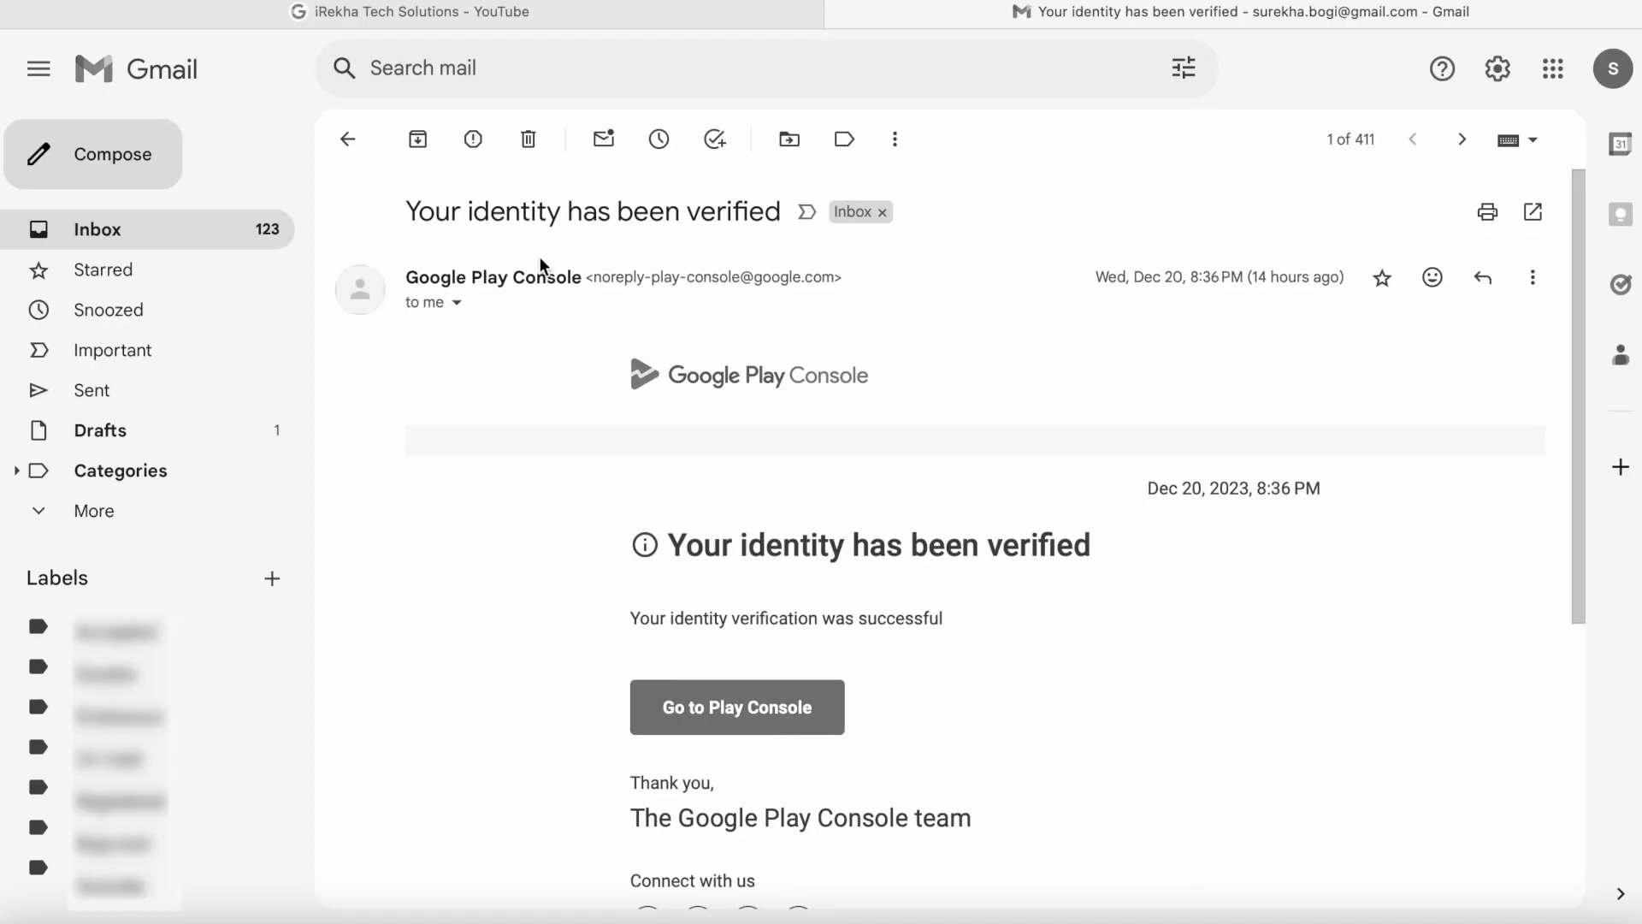
drag(409, 211, 780, 211)
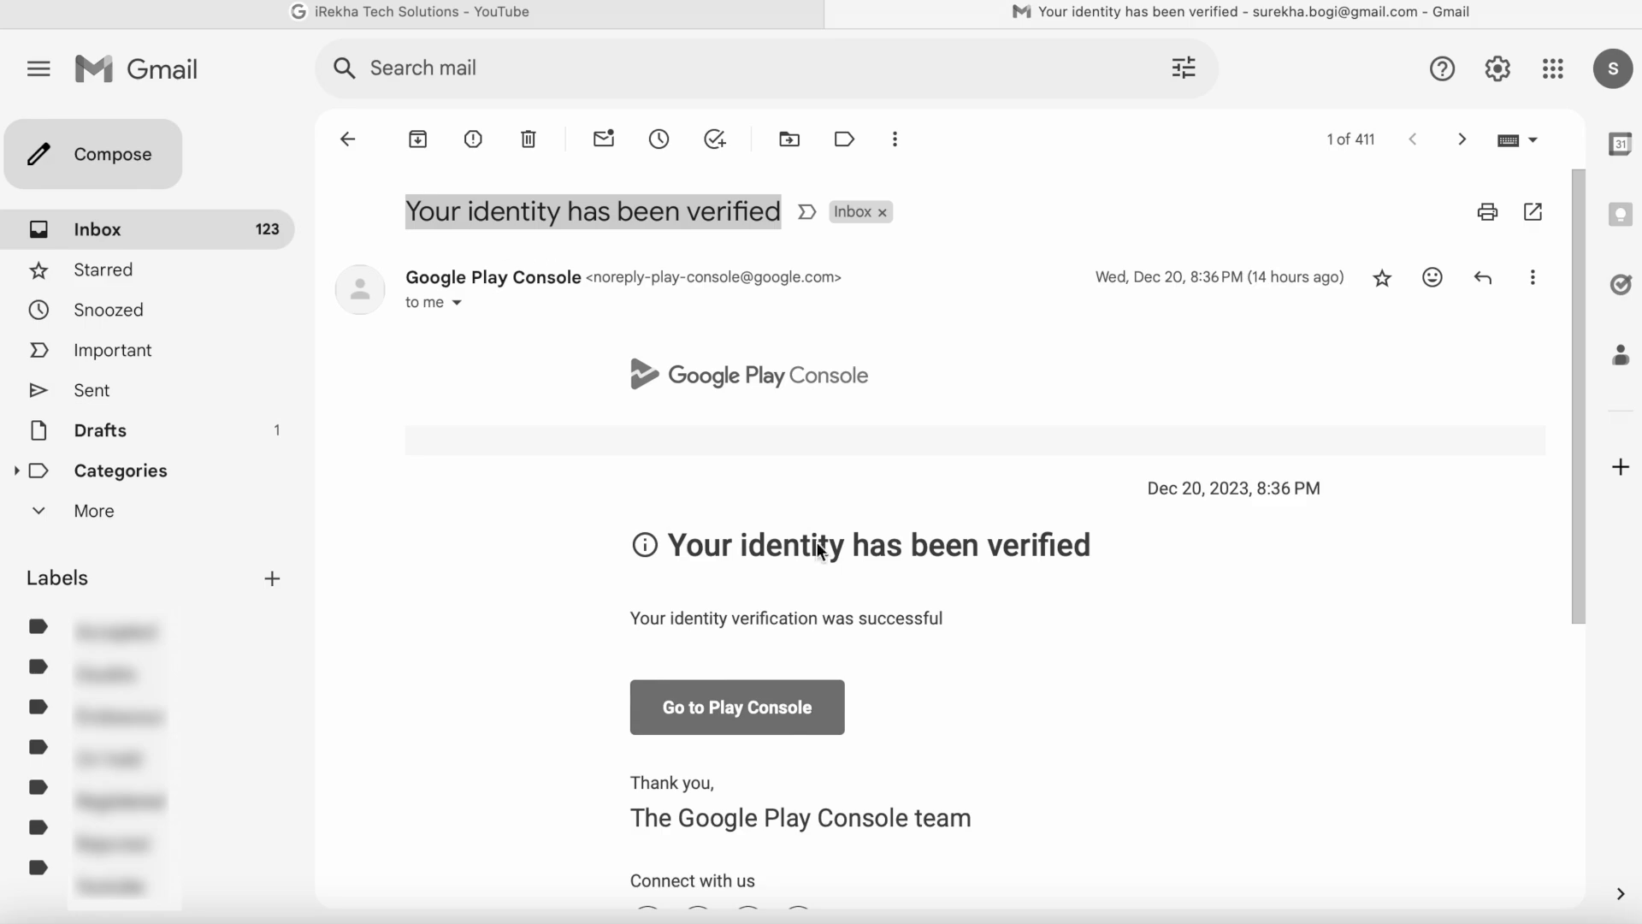
Follow the identity-verified email's link to the Play Console page inviting you to create your first app
scroll(819, 547, down, 3)
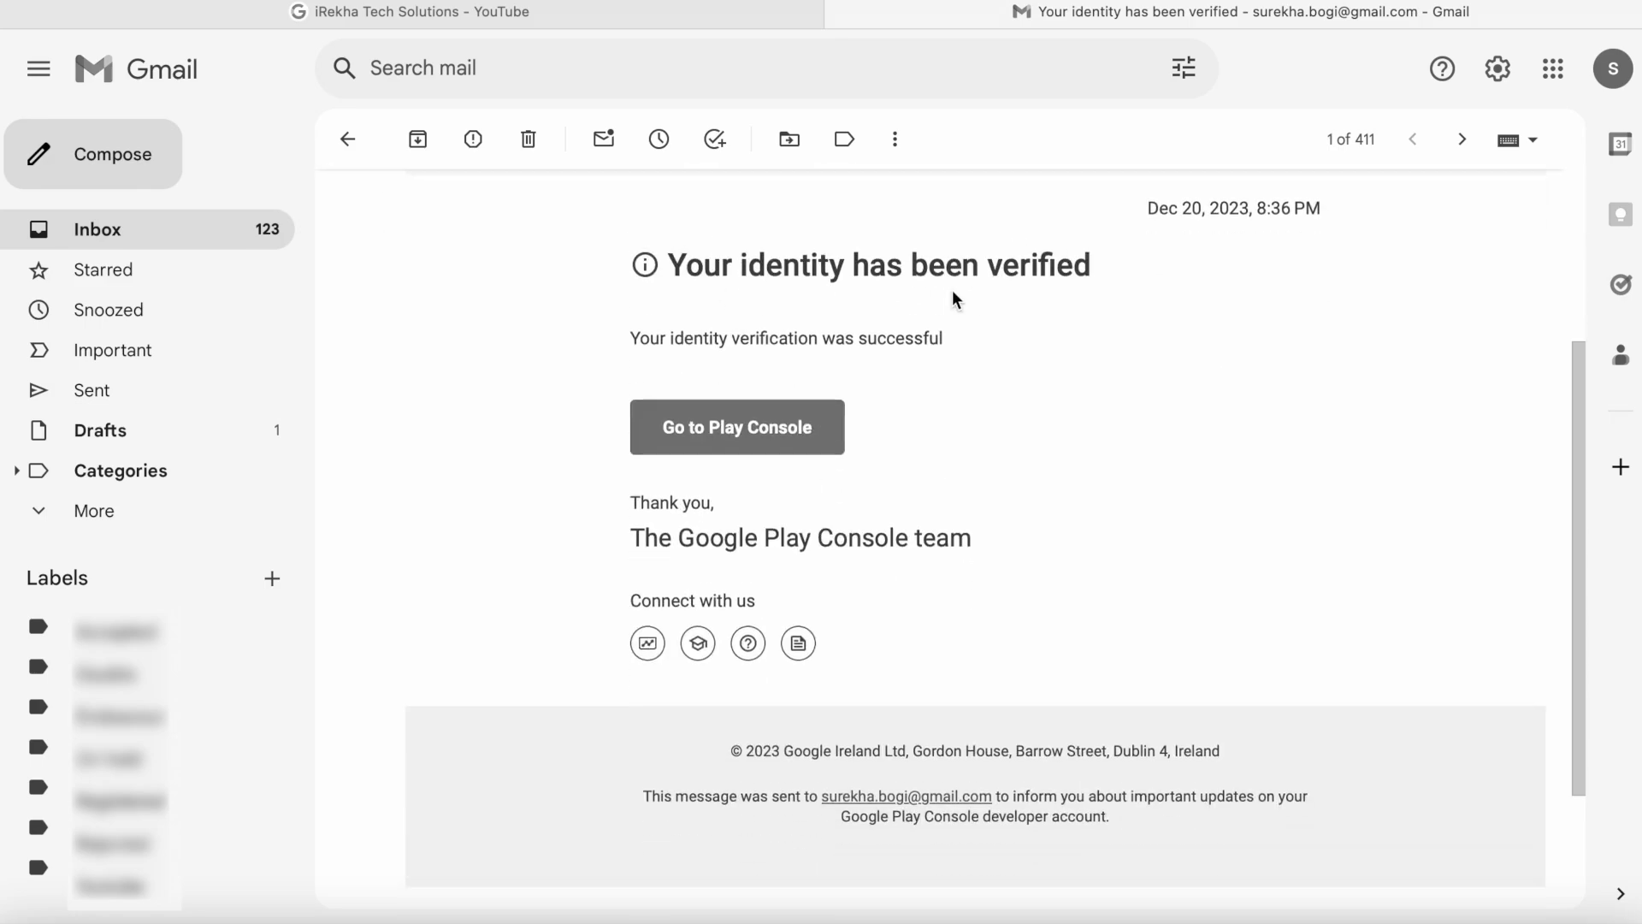
scroll(927, 312, up, 1)
click(756, 557)
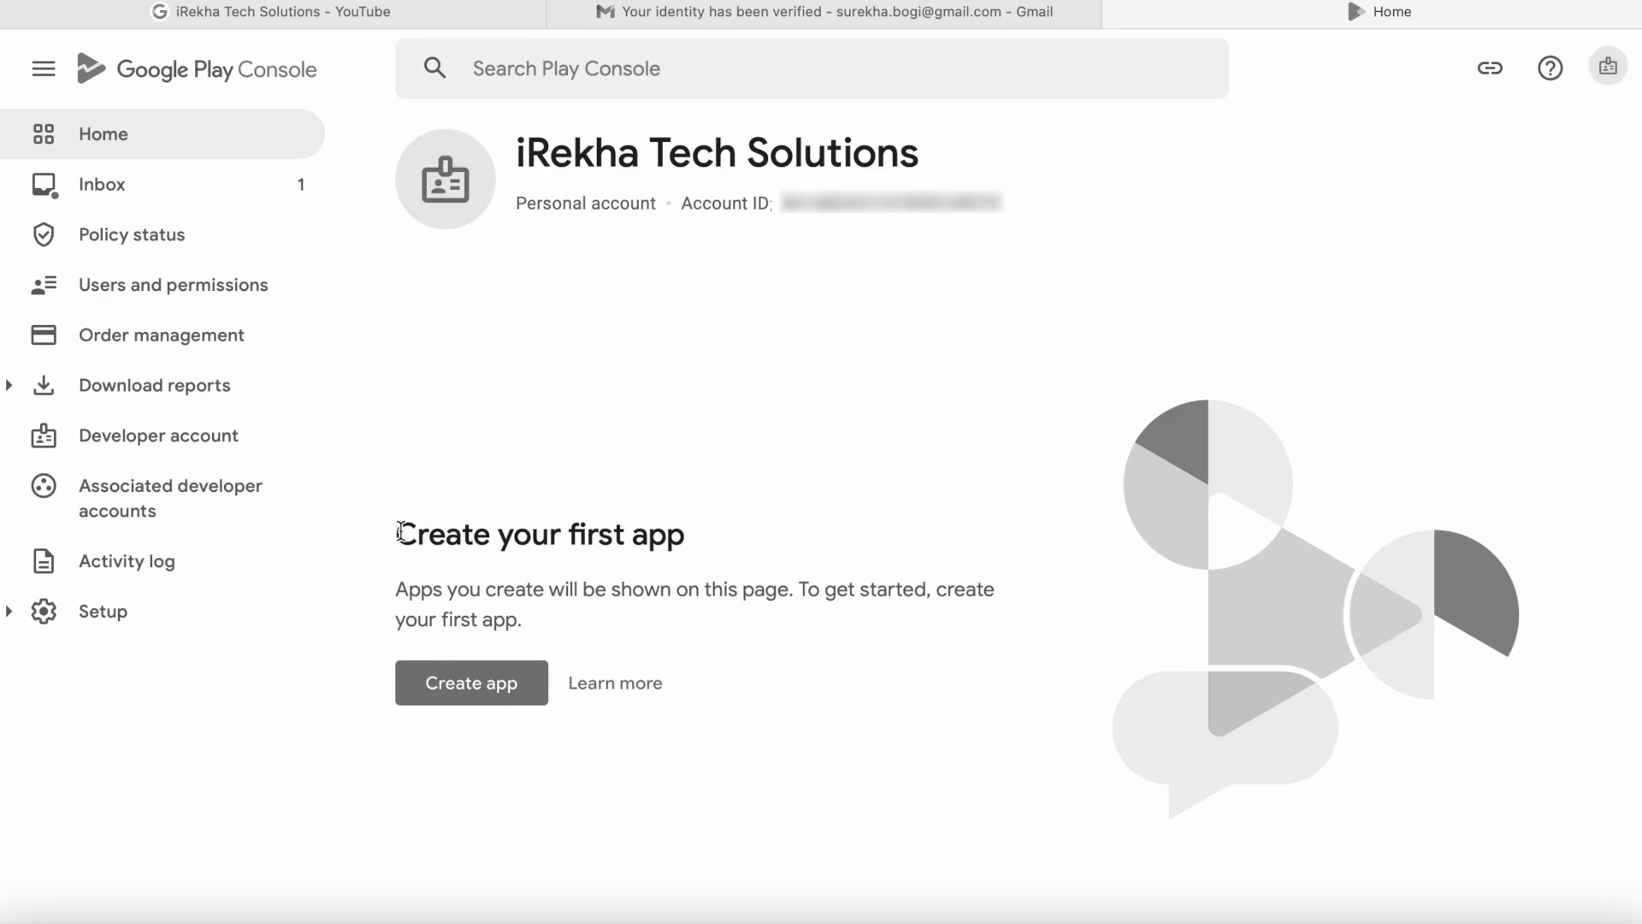
drag(397, 532, 791, 534)
text(go)
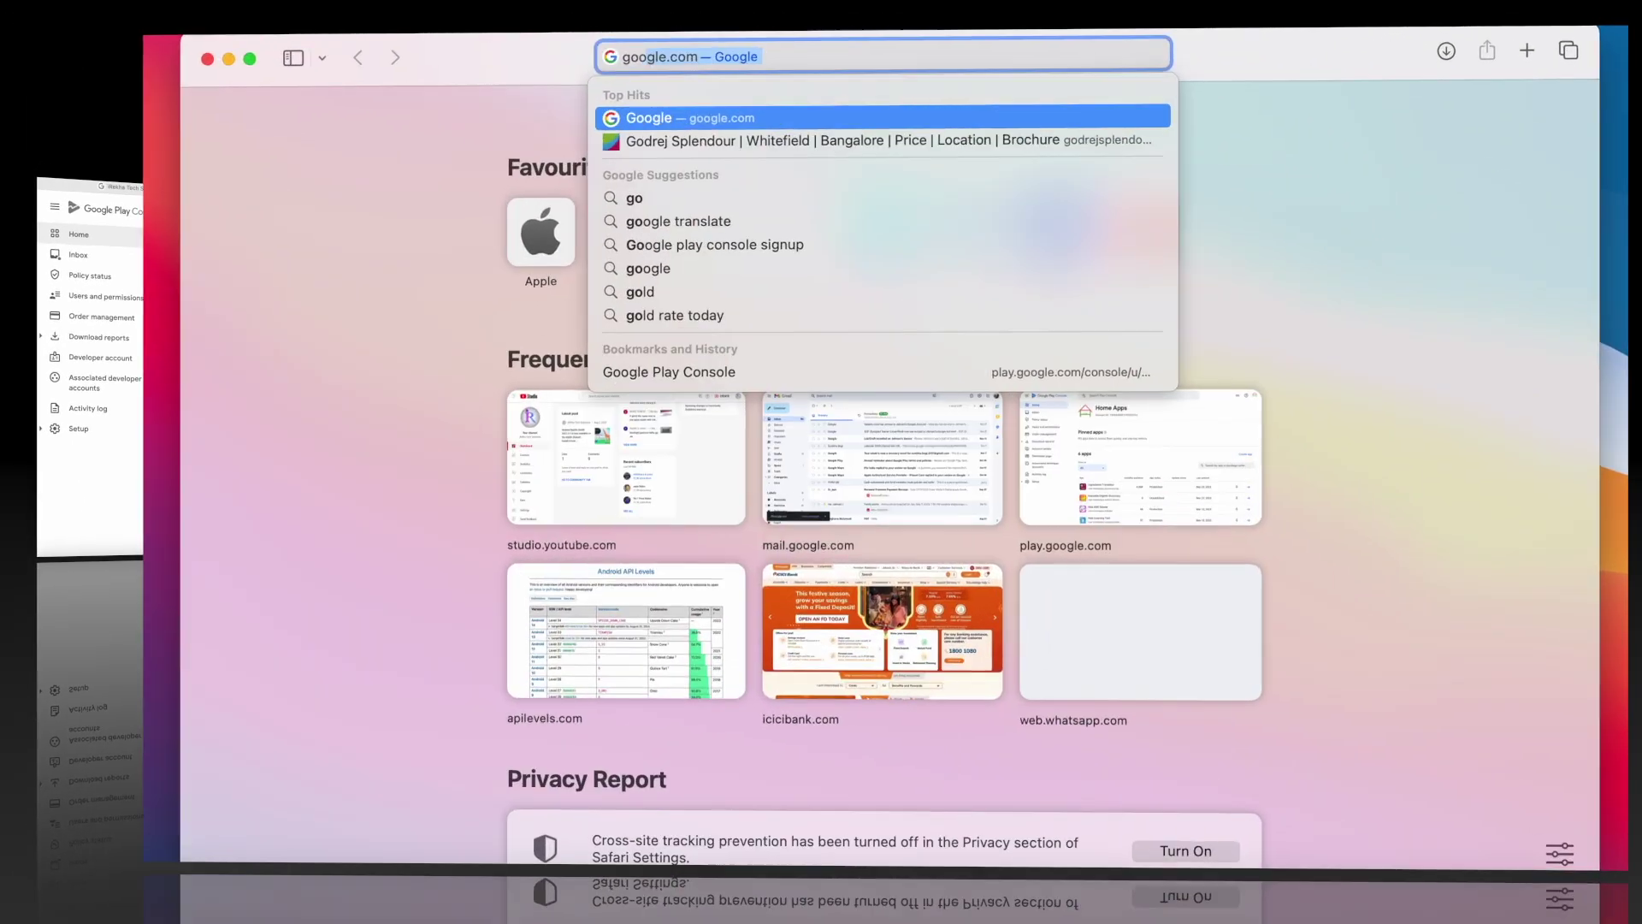
text(ogle play console signup)
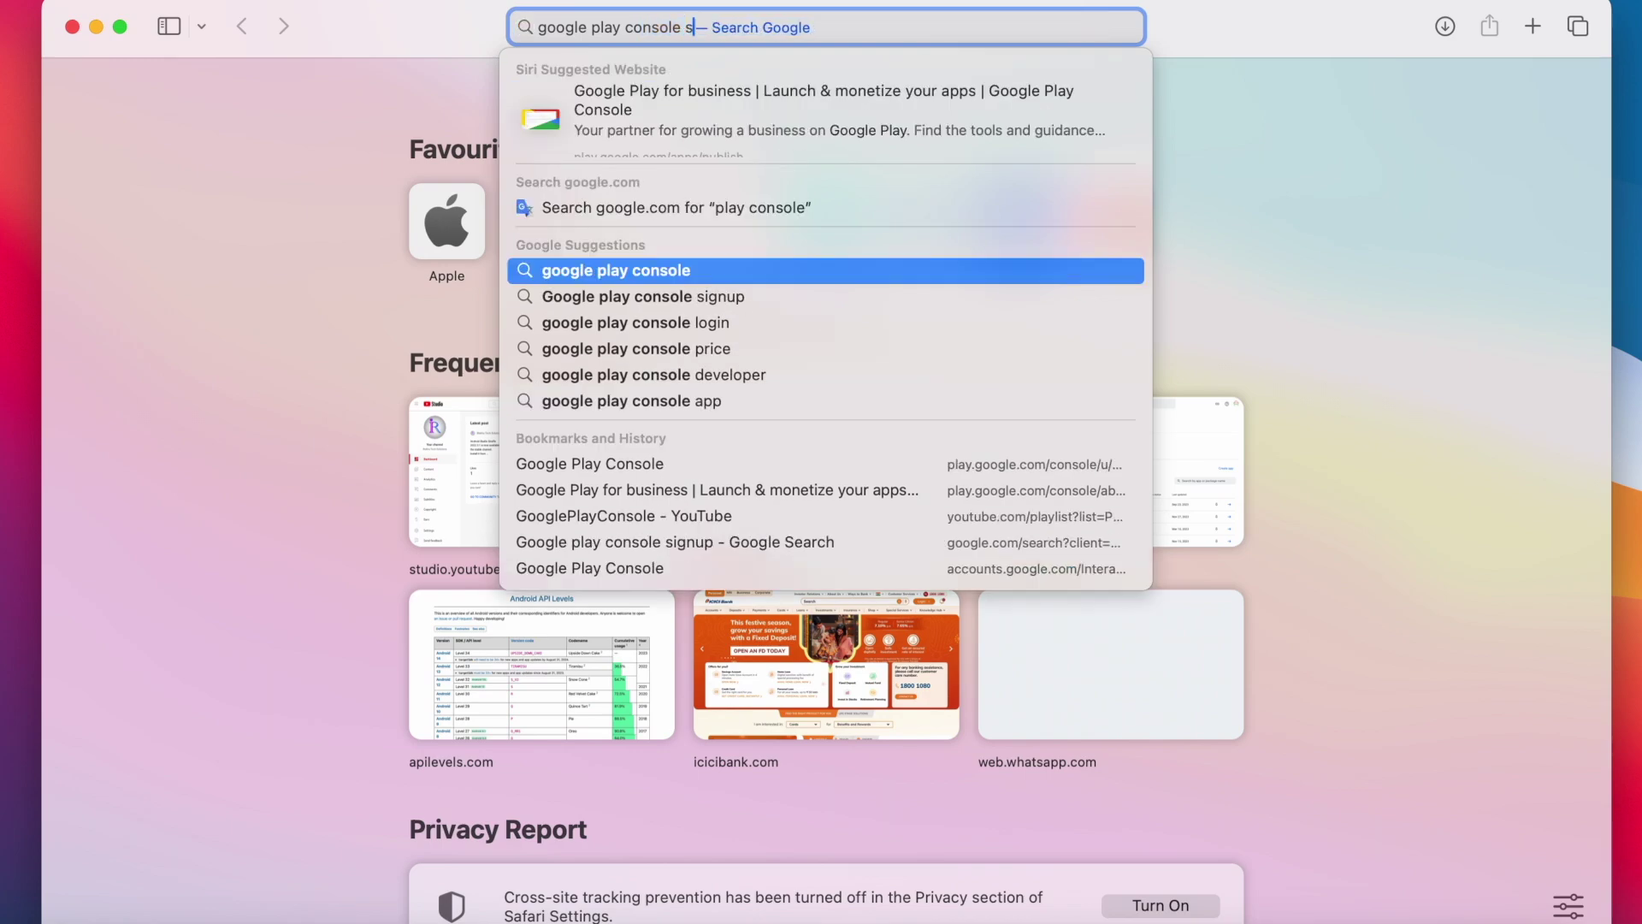
Search for 'google play console signup' and open the Google Play Console result
key(Return)
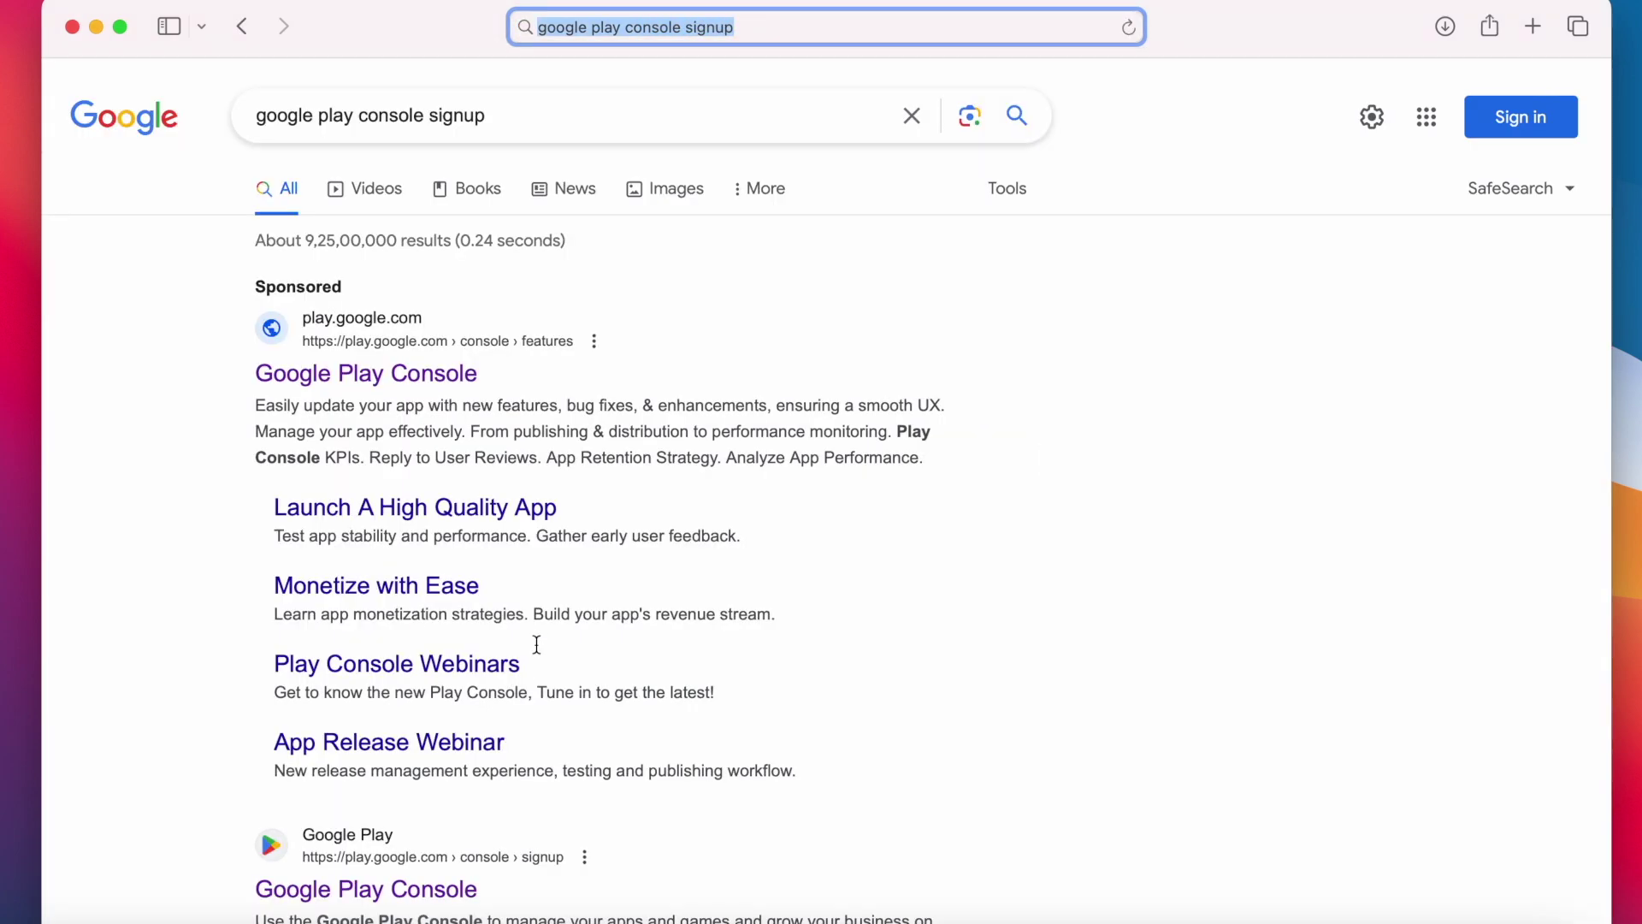
scroll(634, 480, down, 8)
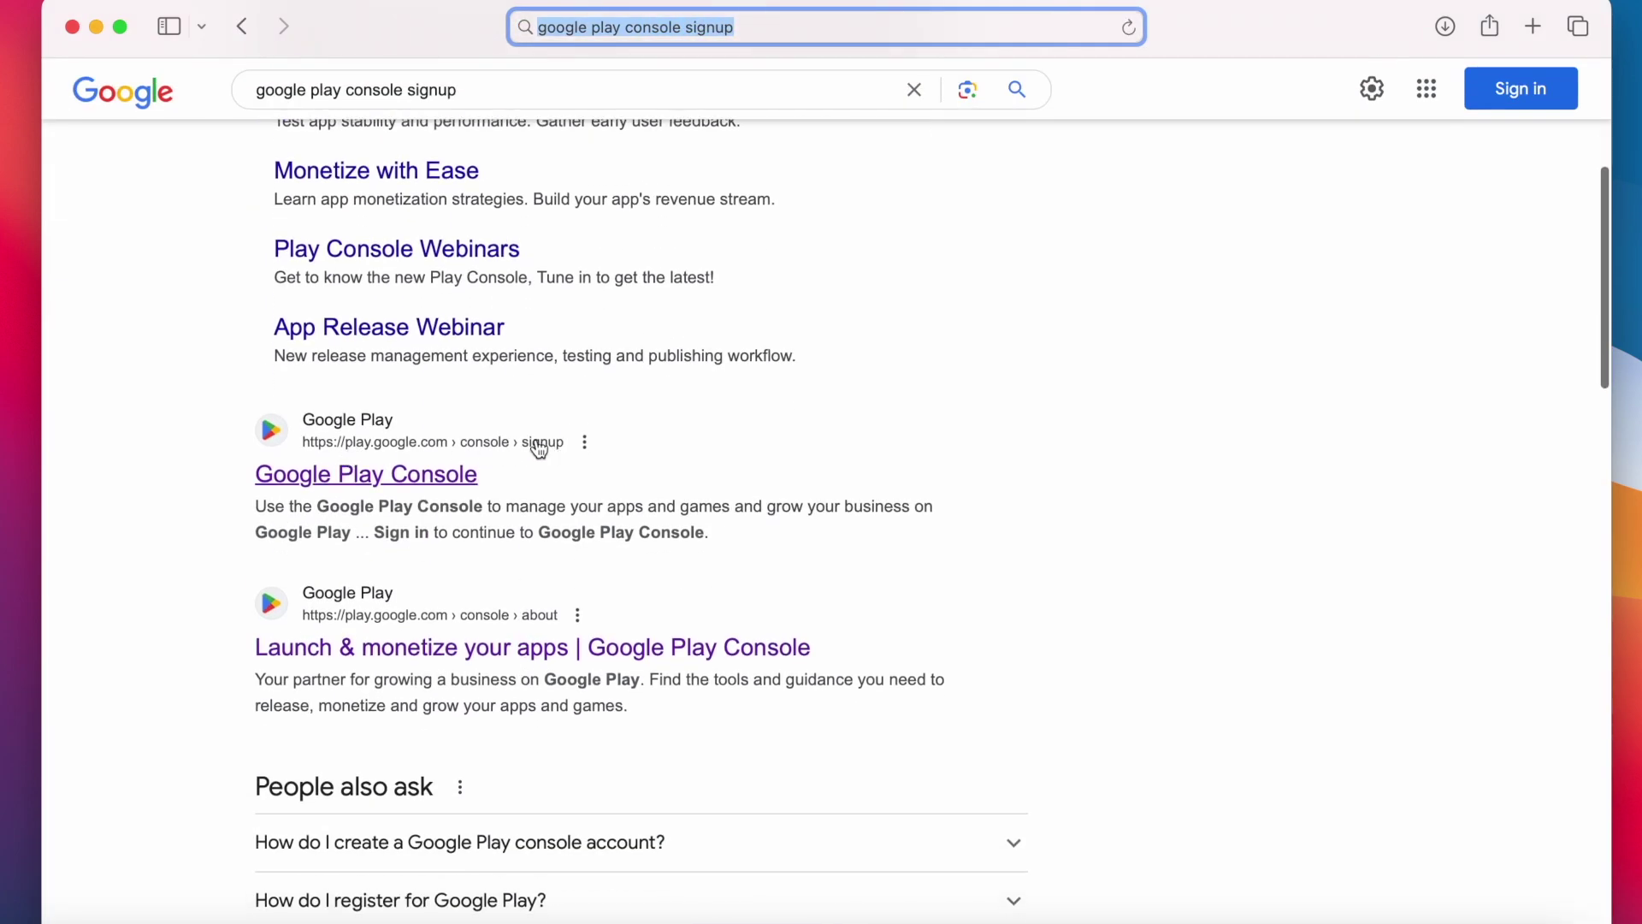
click(372, 480)
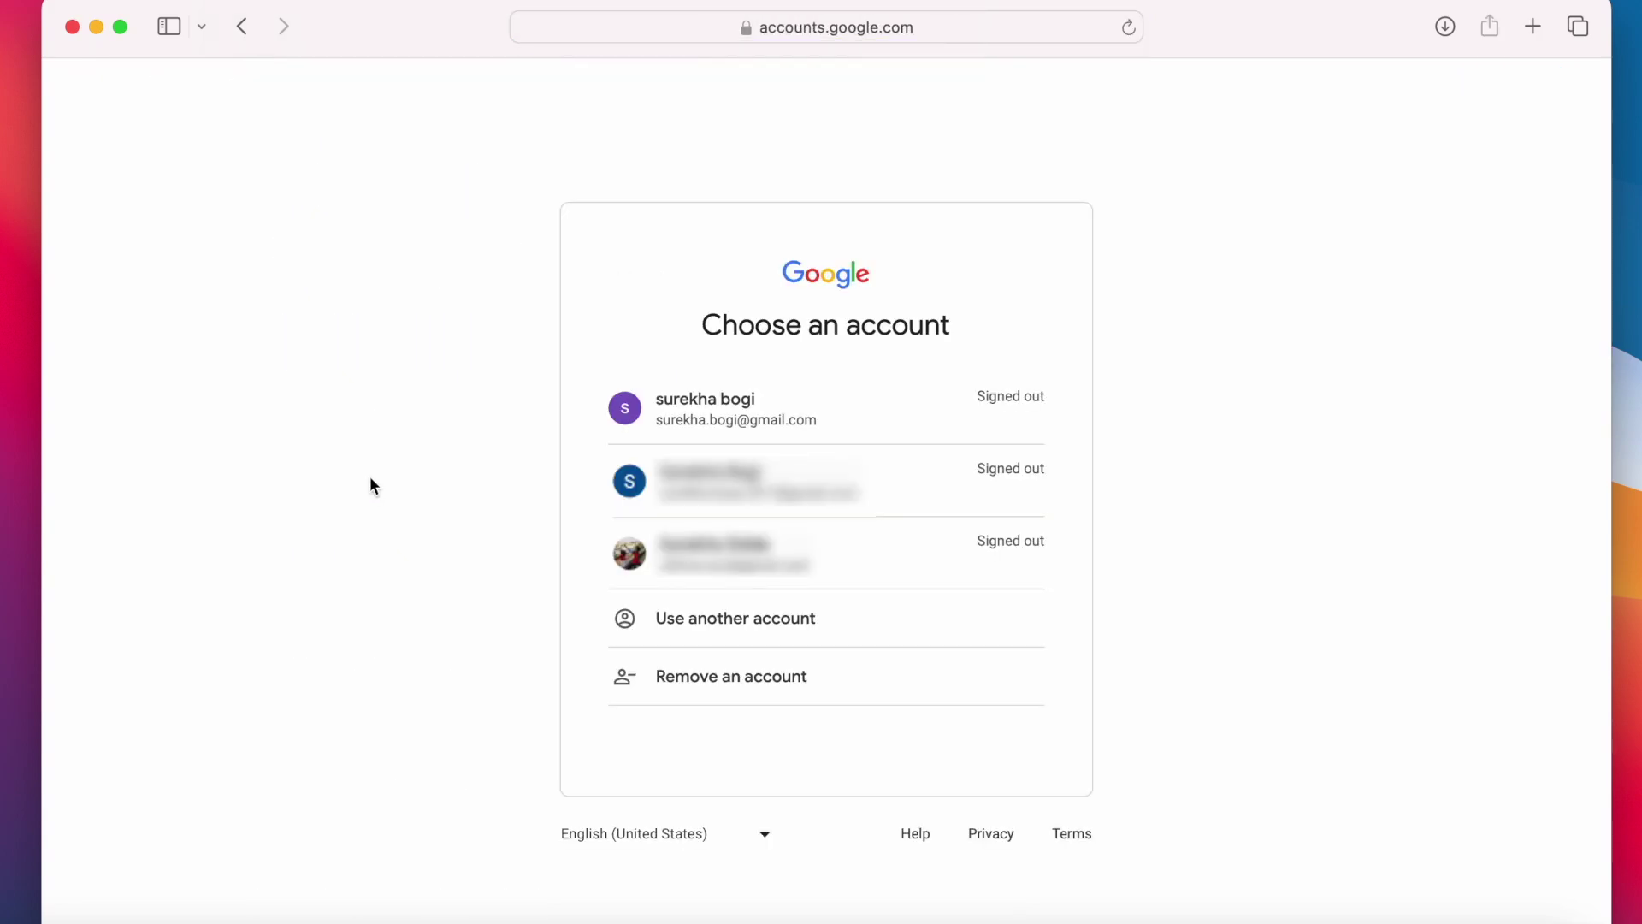
Sign in with the first listed Google account using its password
click(780, 418)
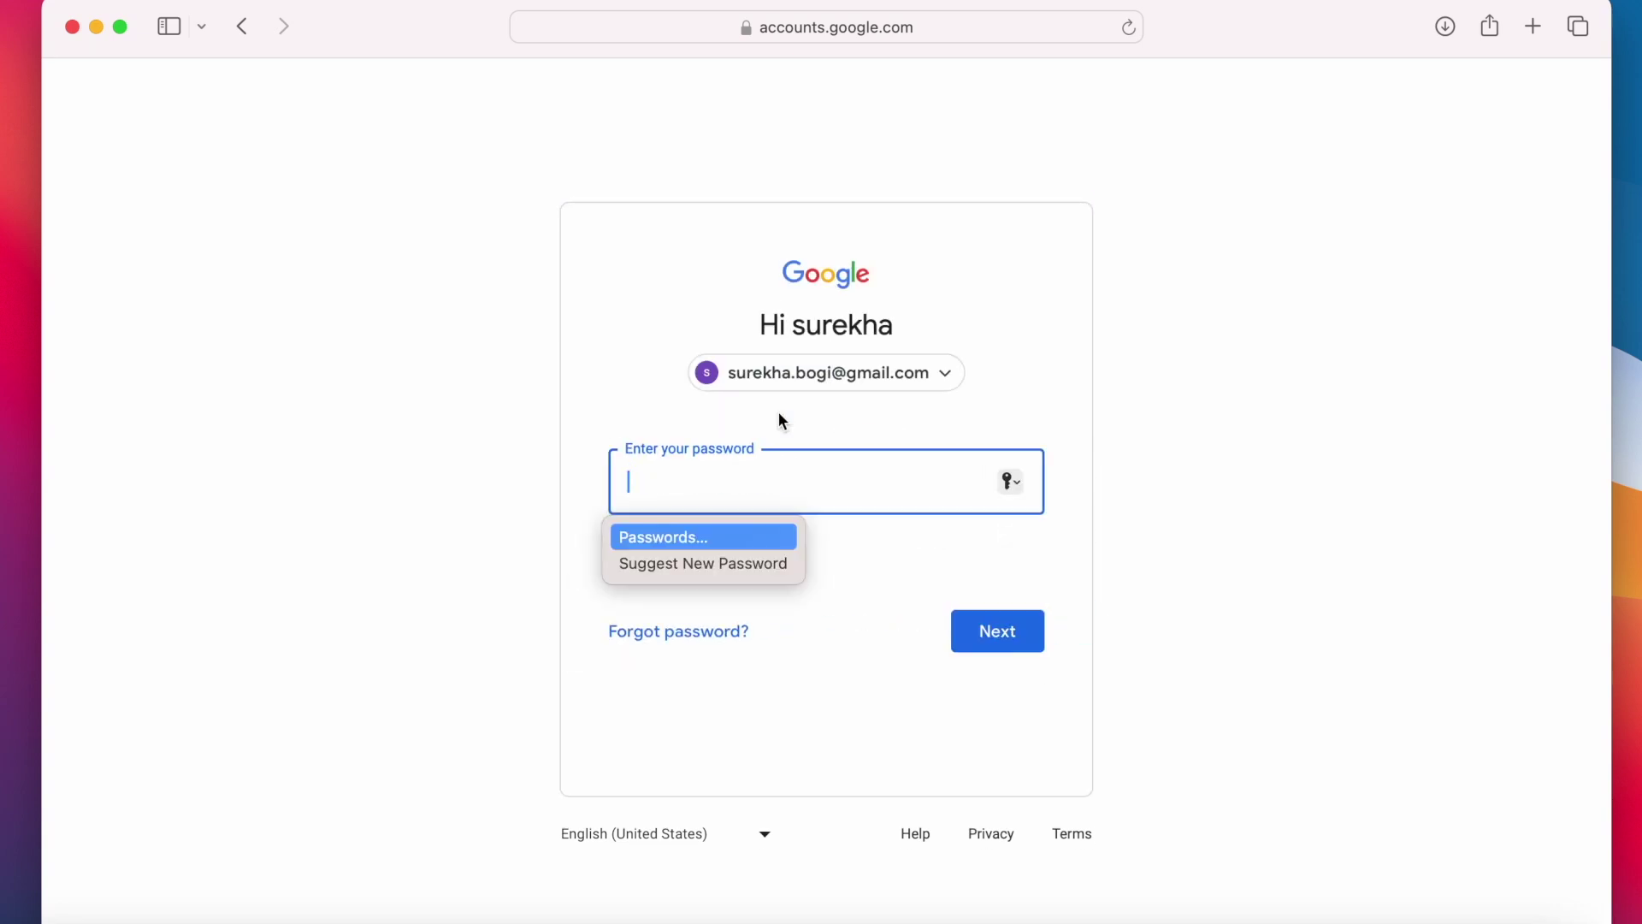
text(•••••••••••••)
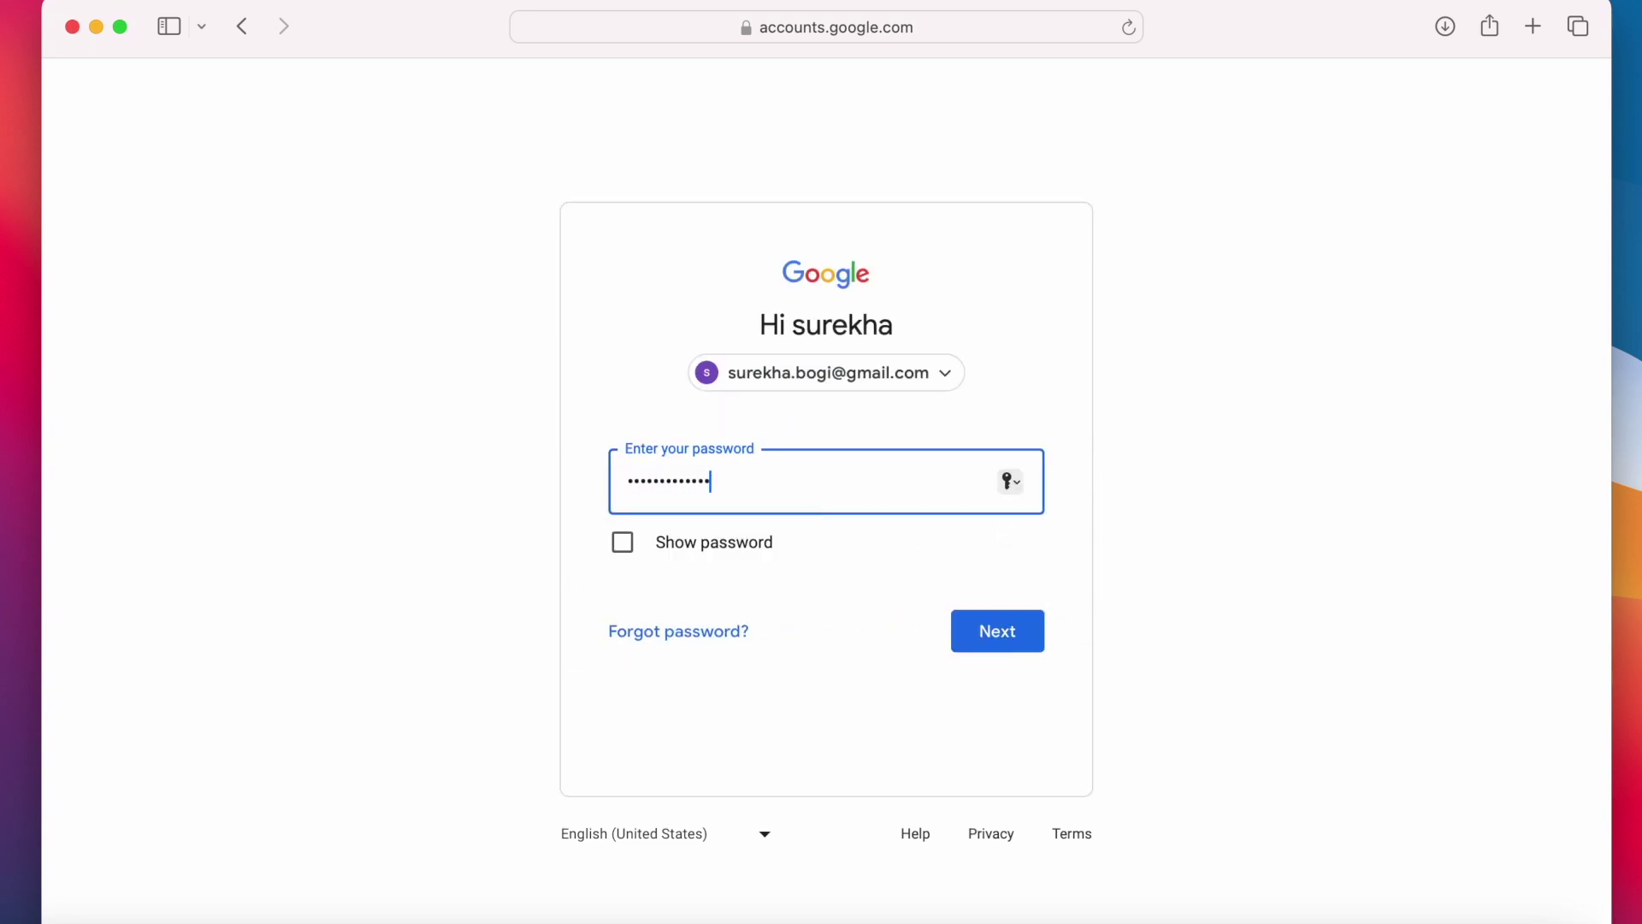
click(972, 633)
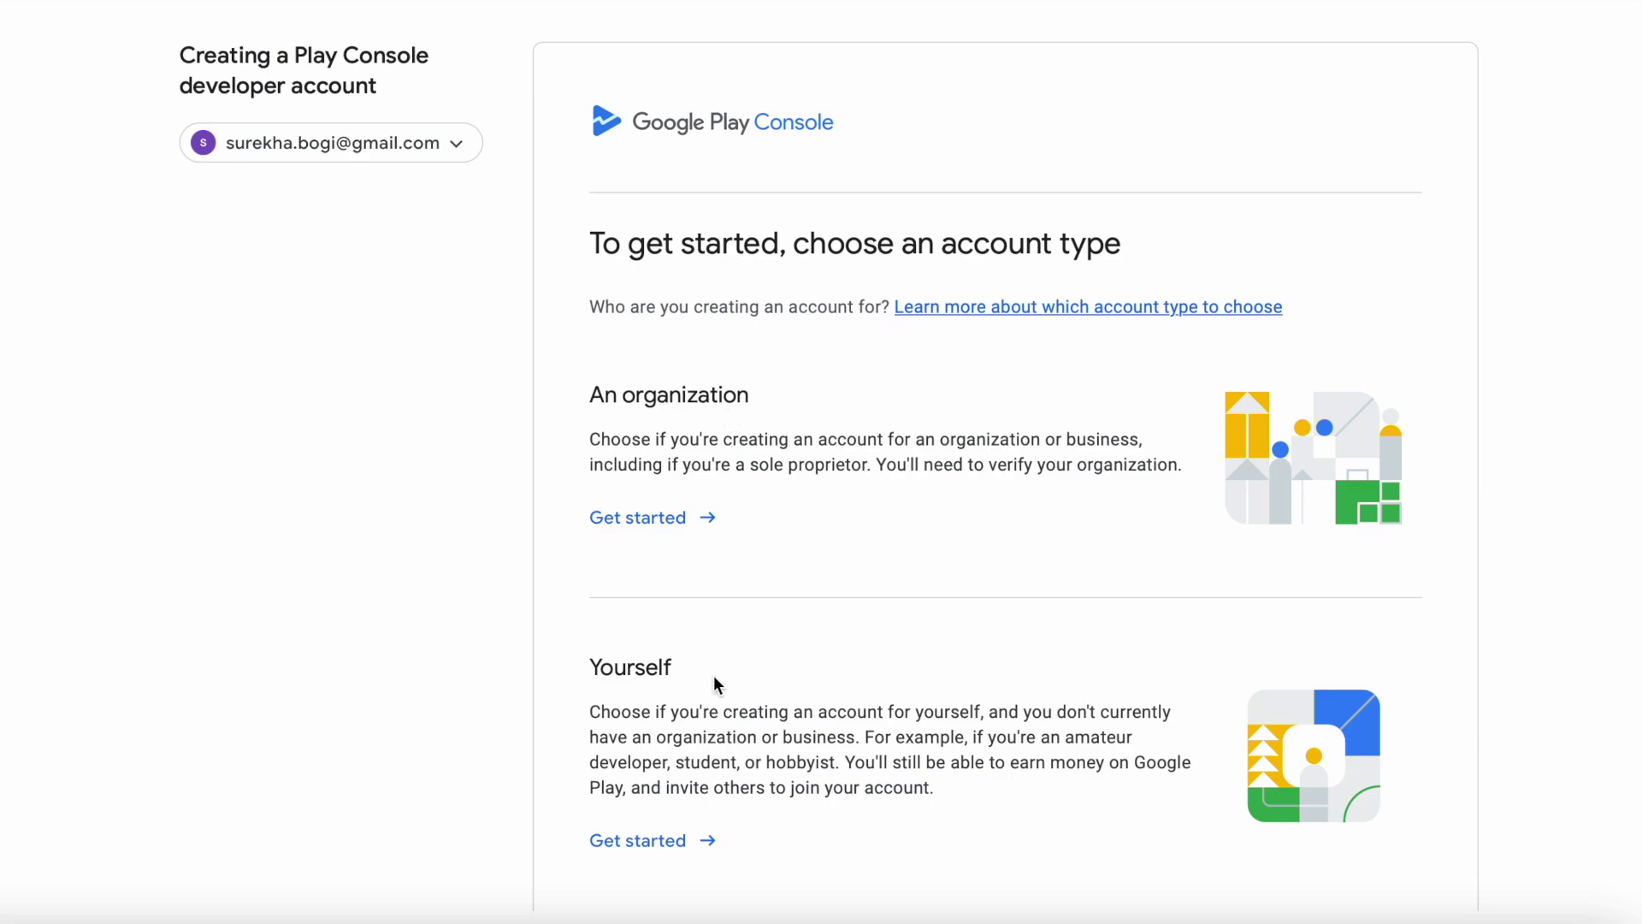
Choose a personal developer account under Yourself and continue past the requirements list
scroll(713, 676, down, 3)
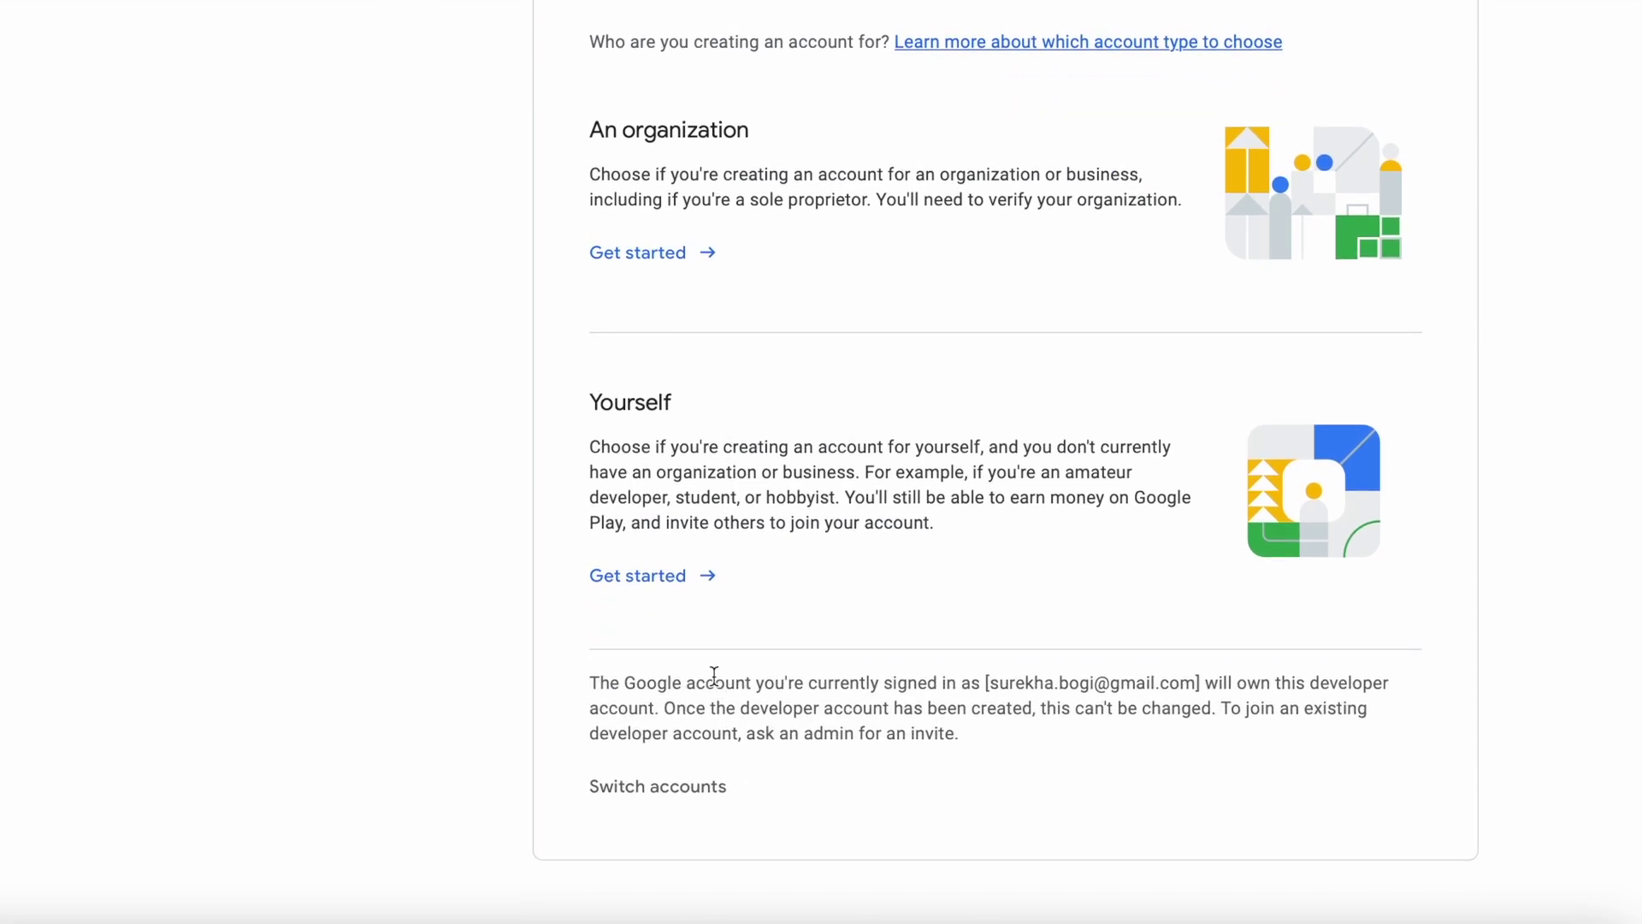
scroll(713, 677, up, 1)
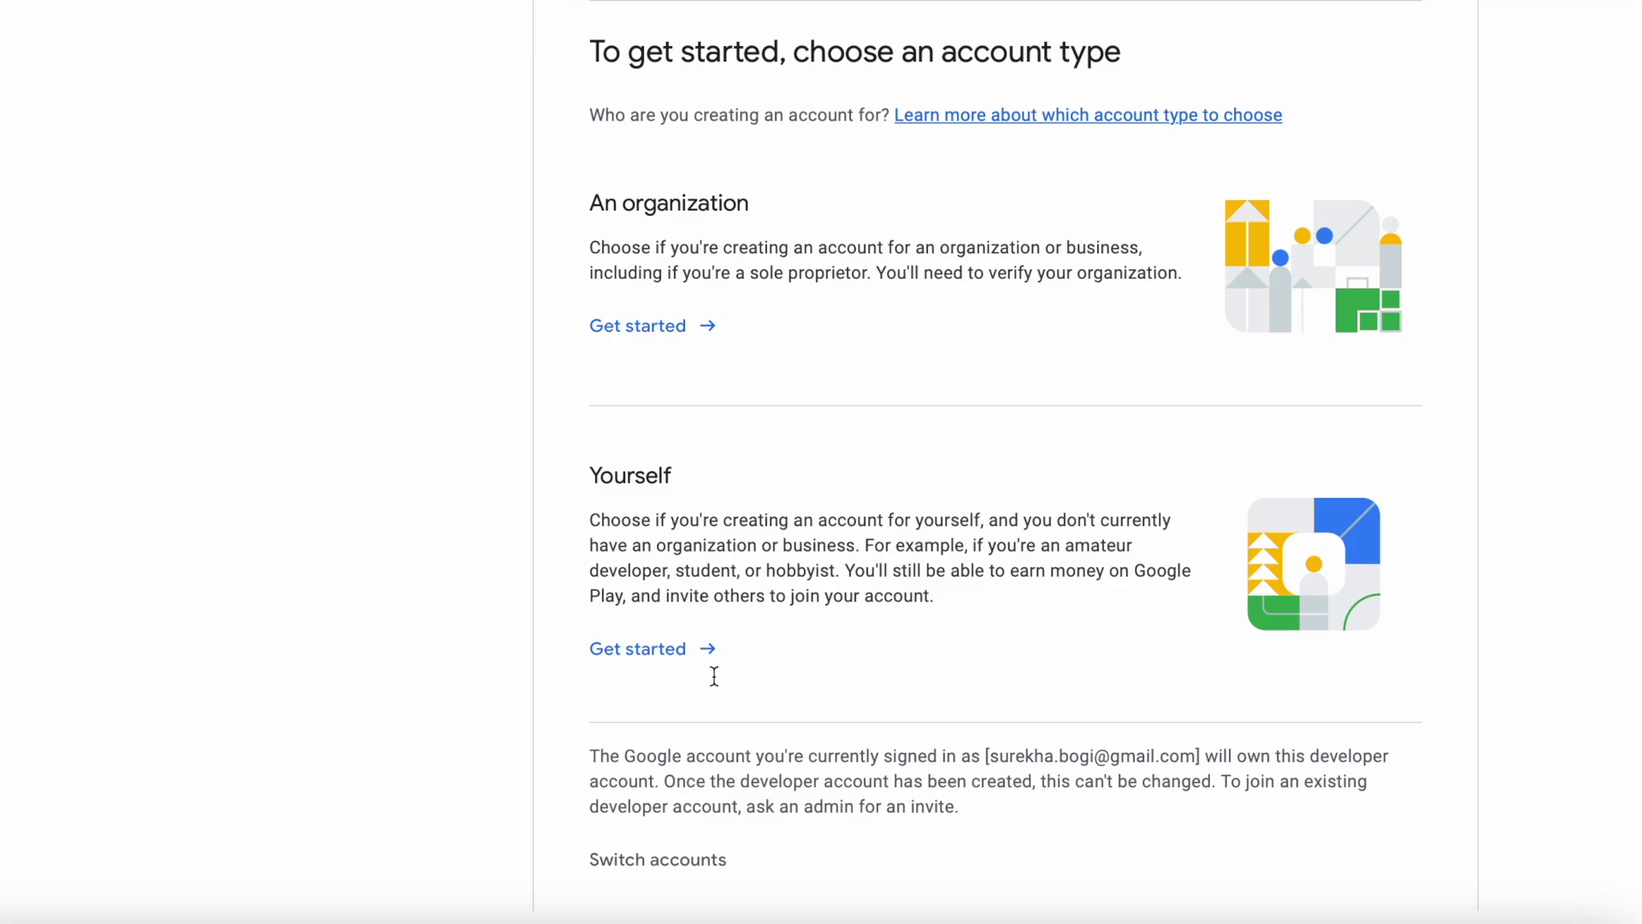
scroll(713, 677, up, 1)
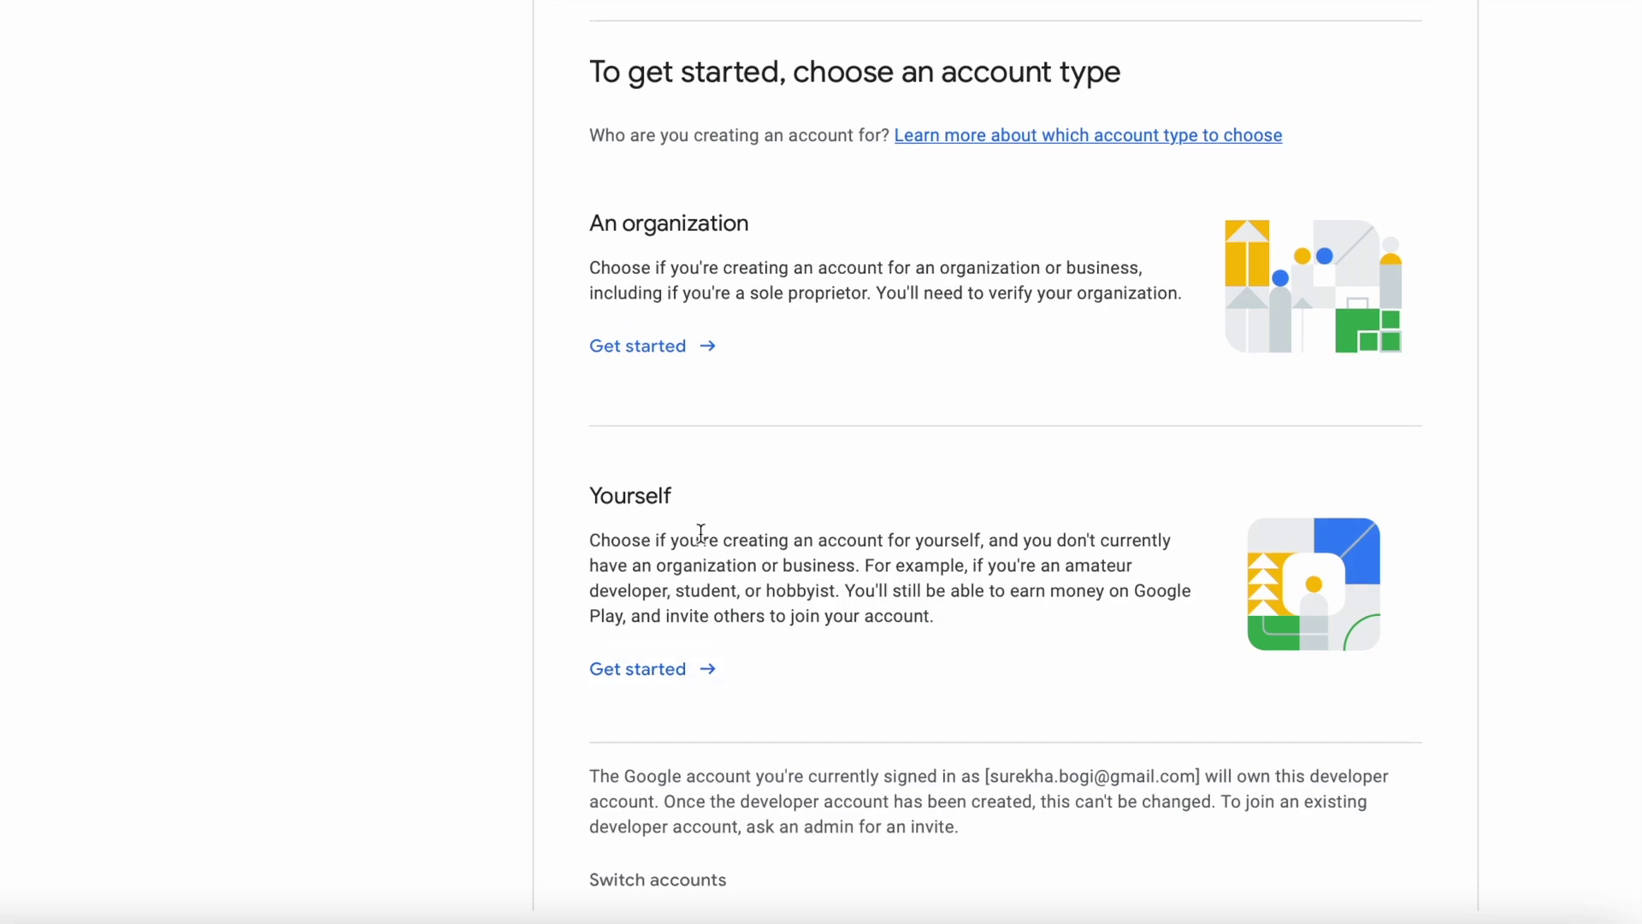
click(635, 680)
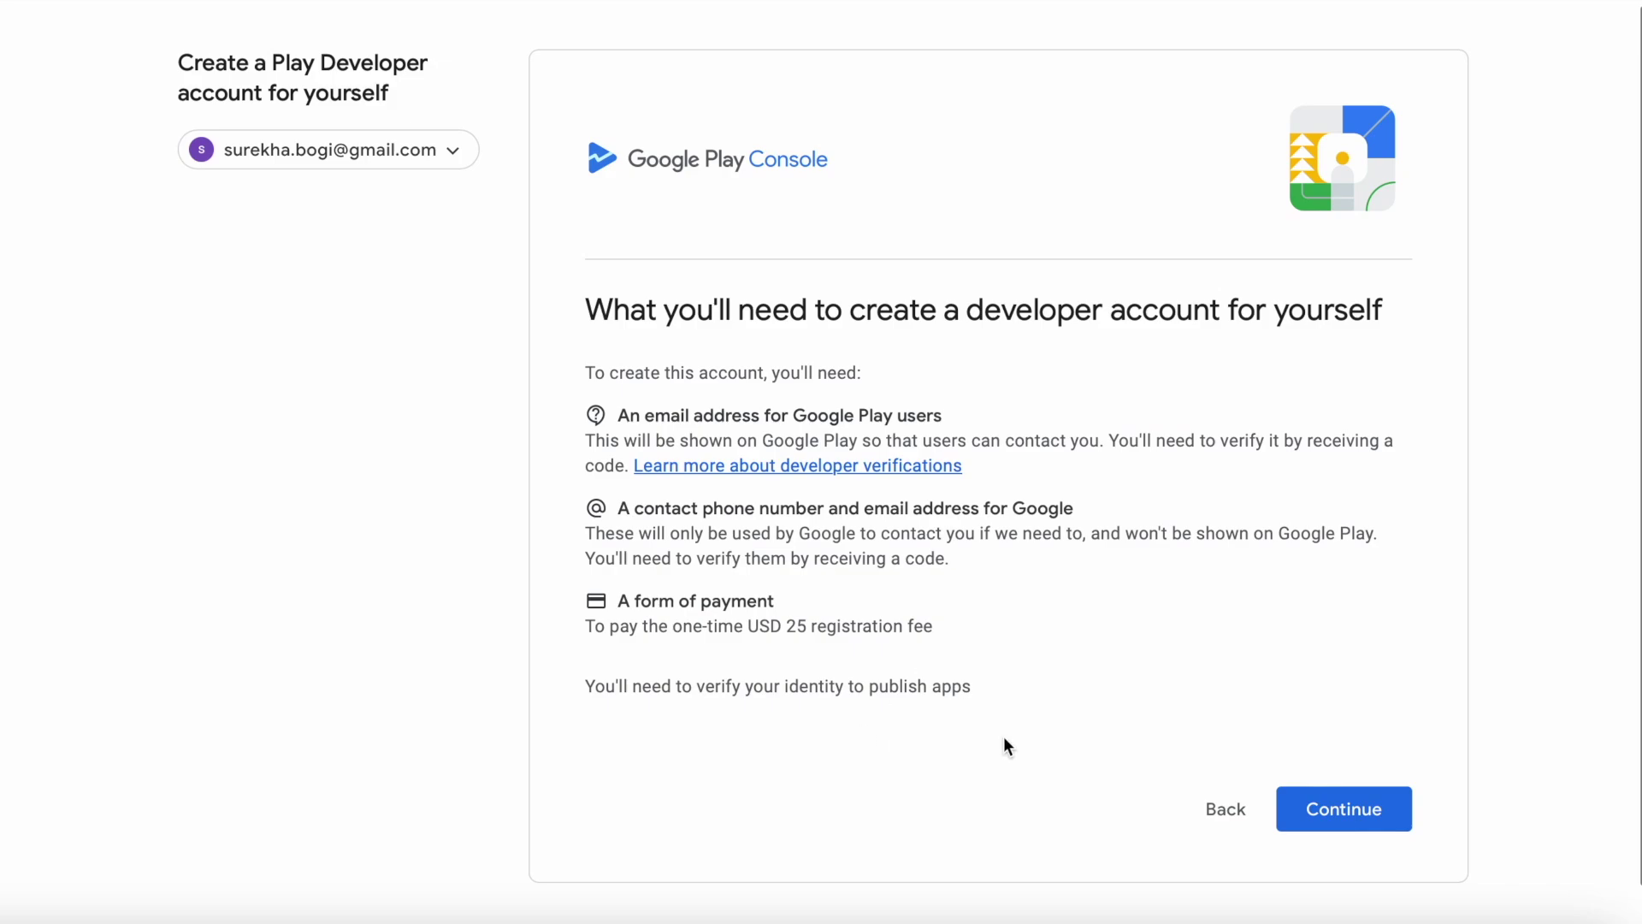
click(1358, 813)
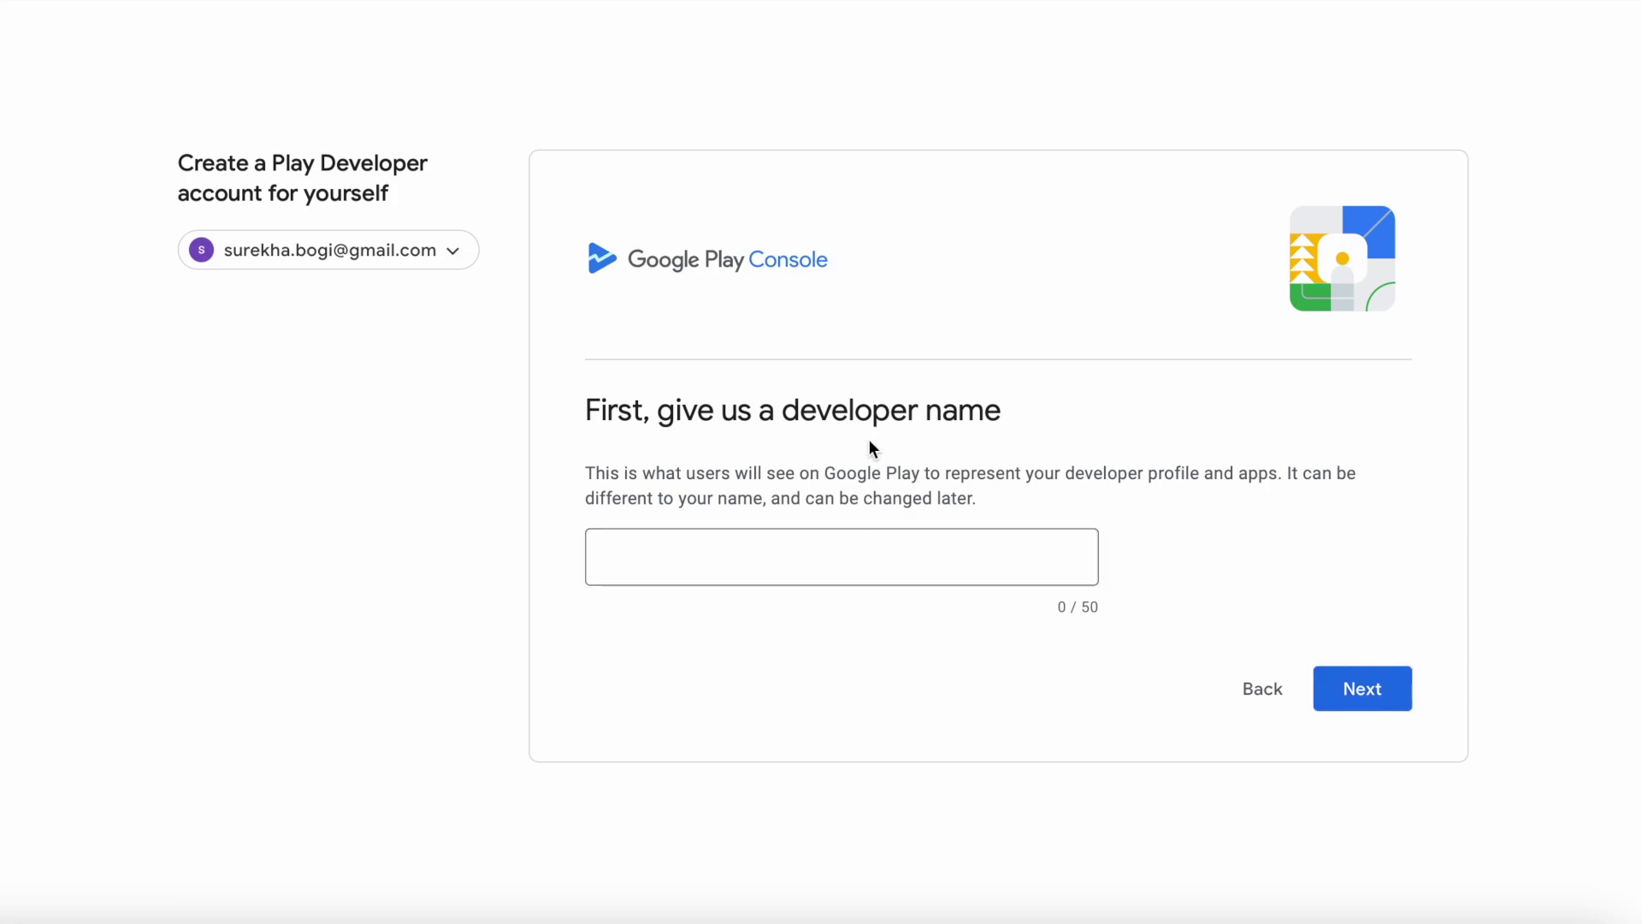
Enter 'iRekha Tech Solutions' as the developer name and bring up the payments profile choices
click(715, 561)
drag(1286, 470, 1288, 492)
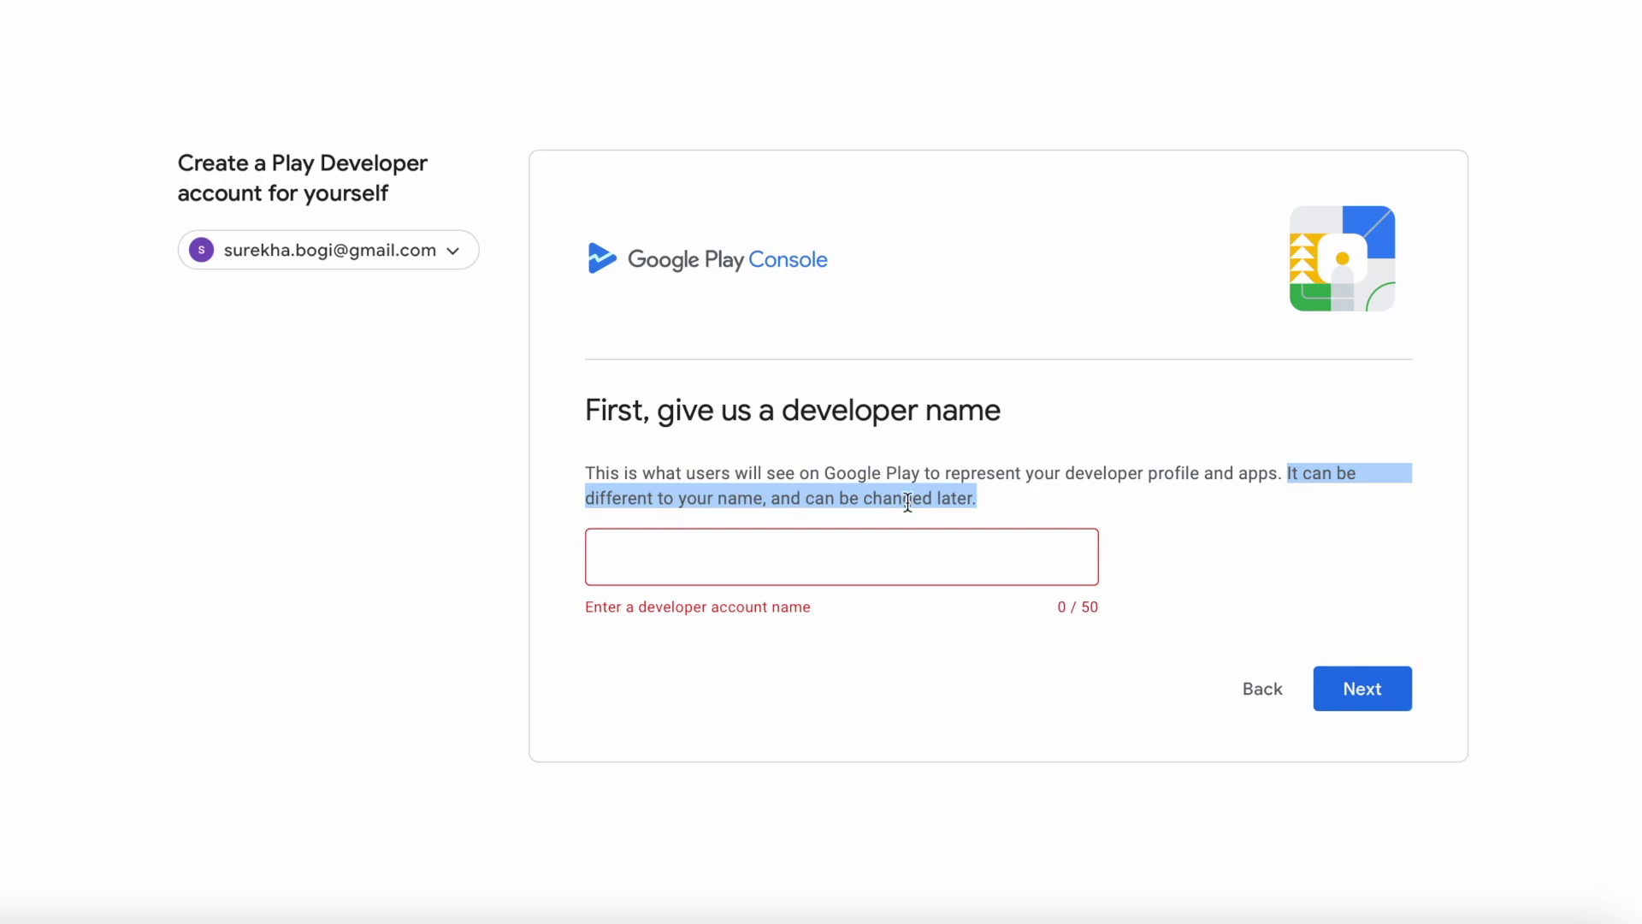
click(792, 568)
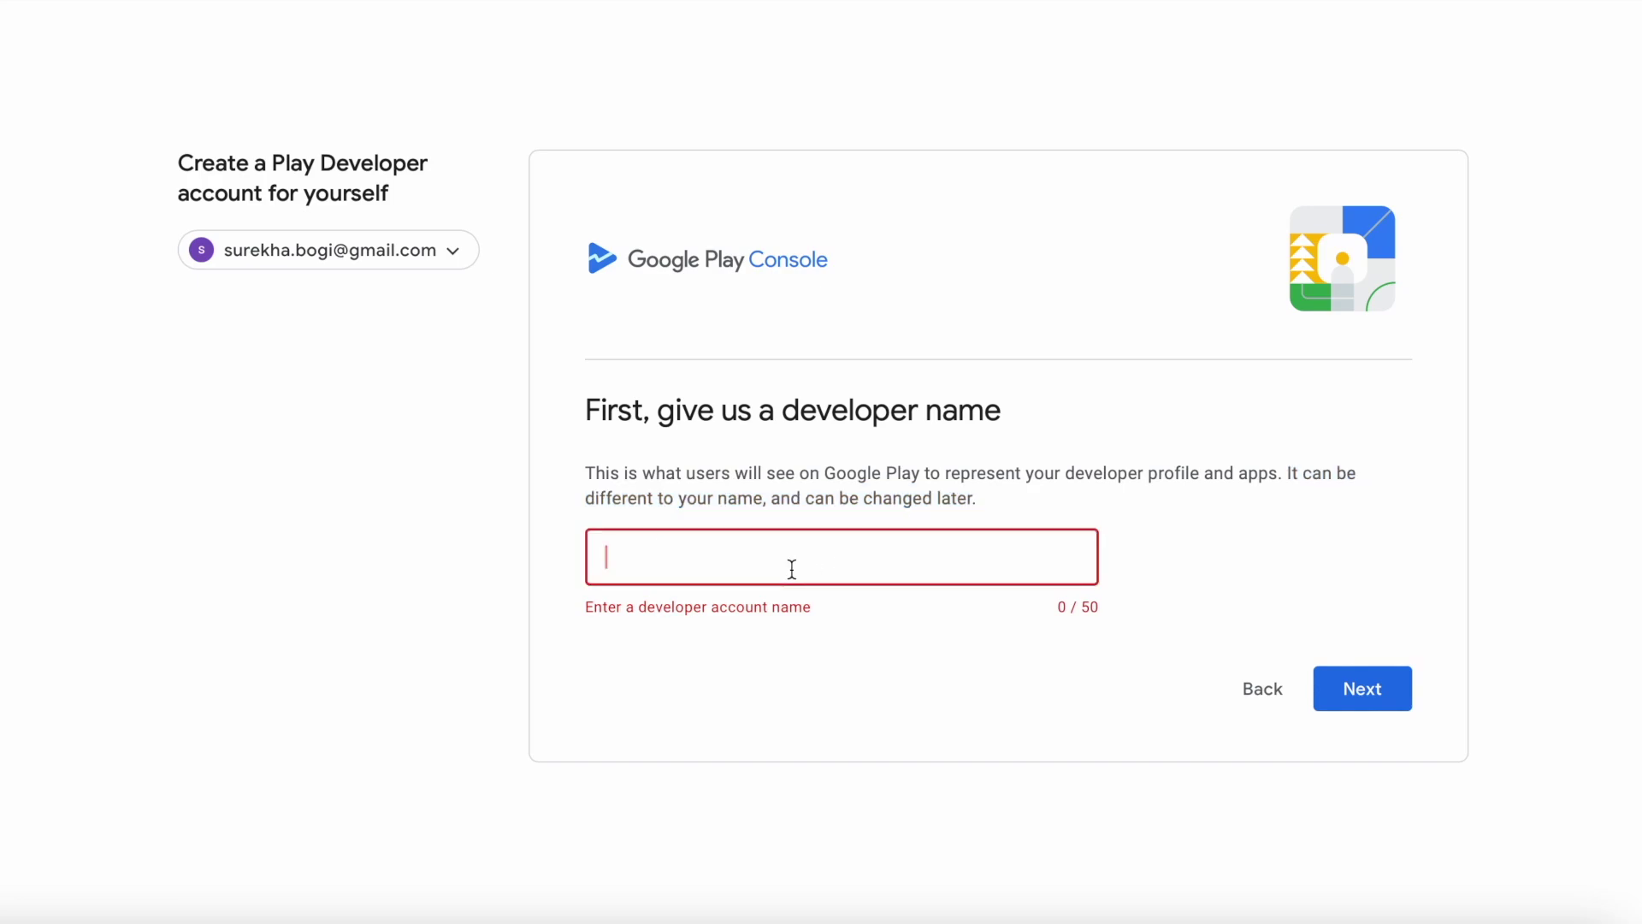
text(iRekhs)
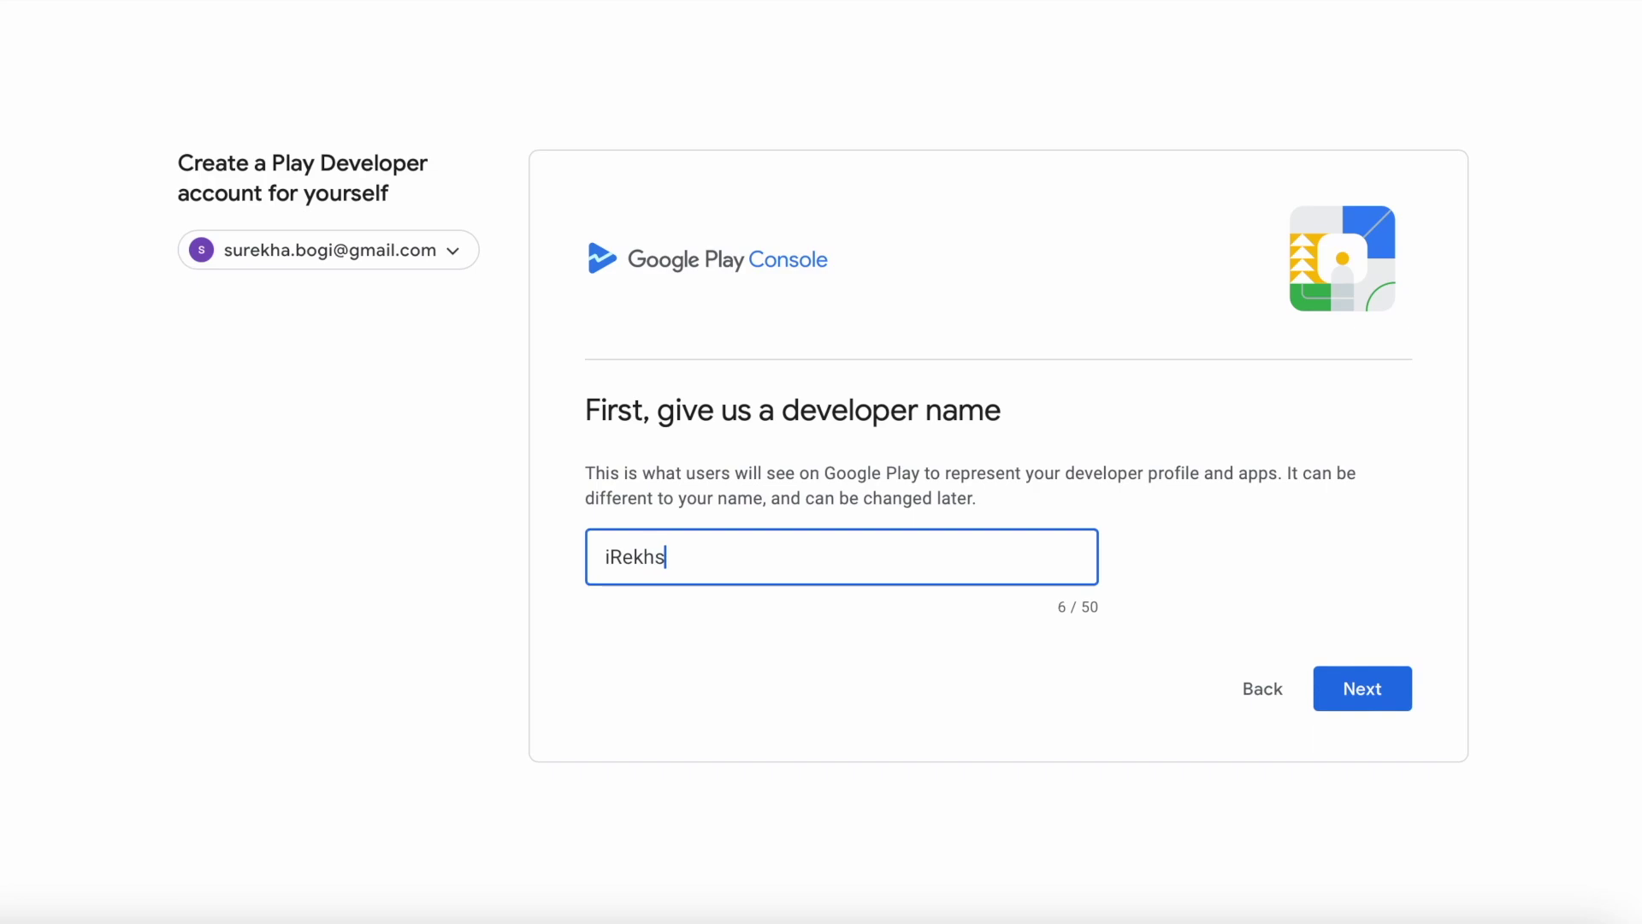
key(BackSpace)
text(a Tech Solutions)
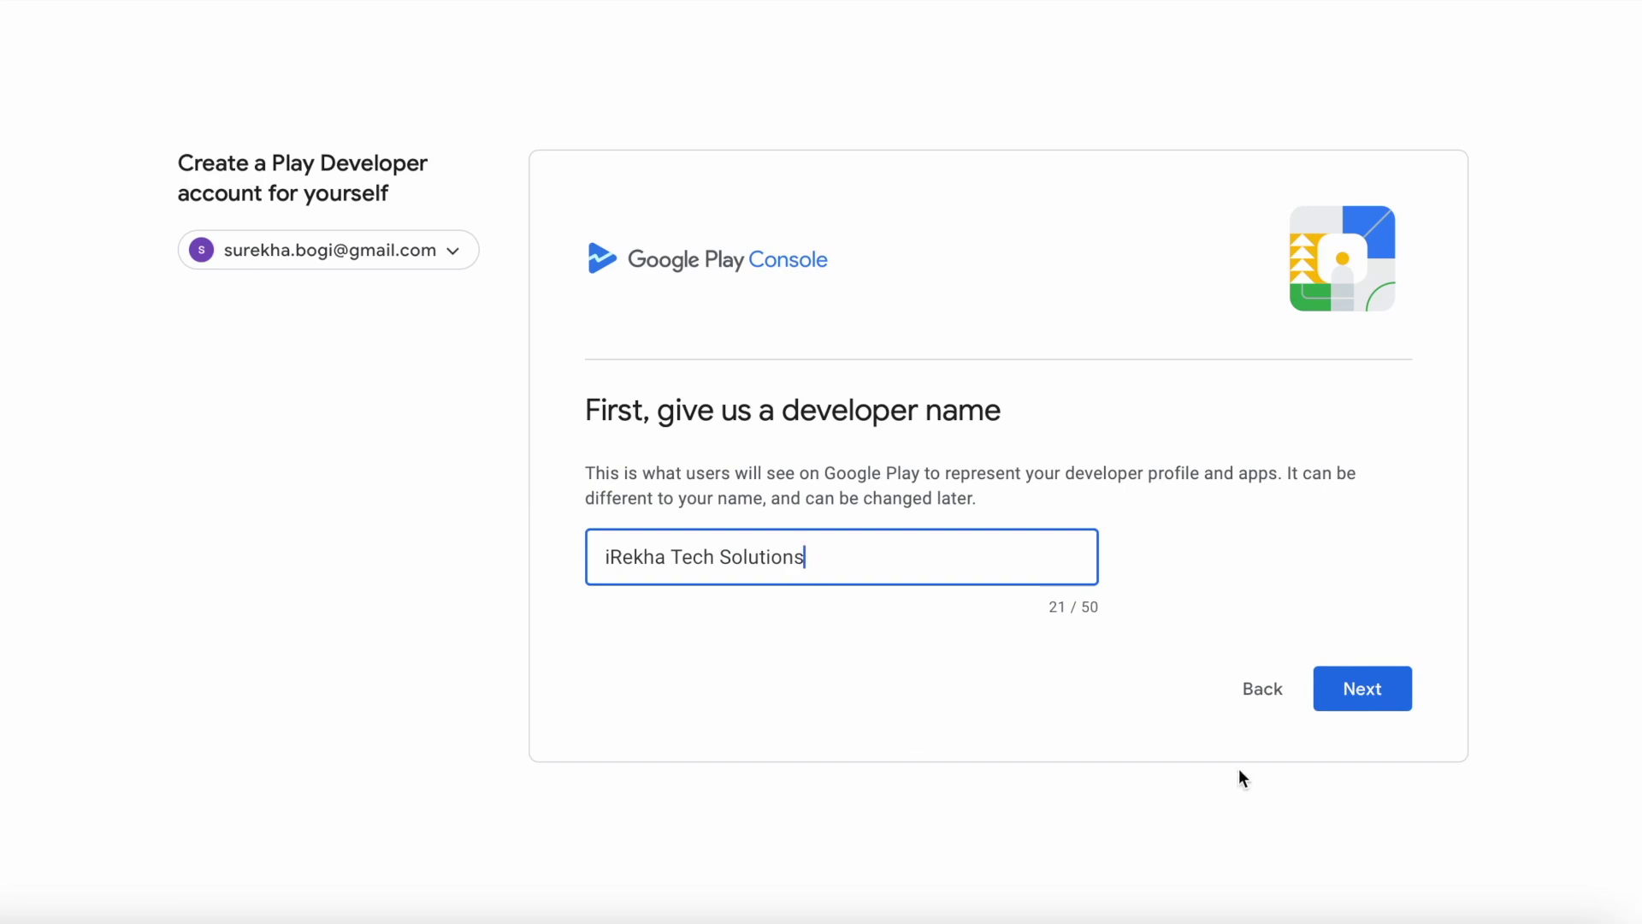
click(1383, 691)
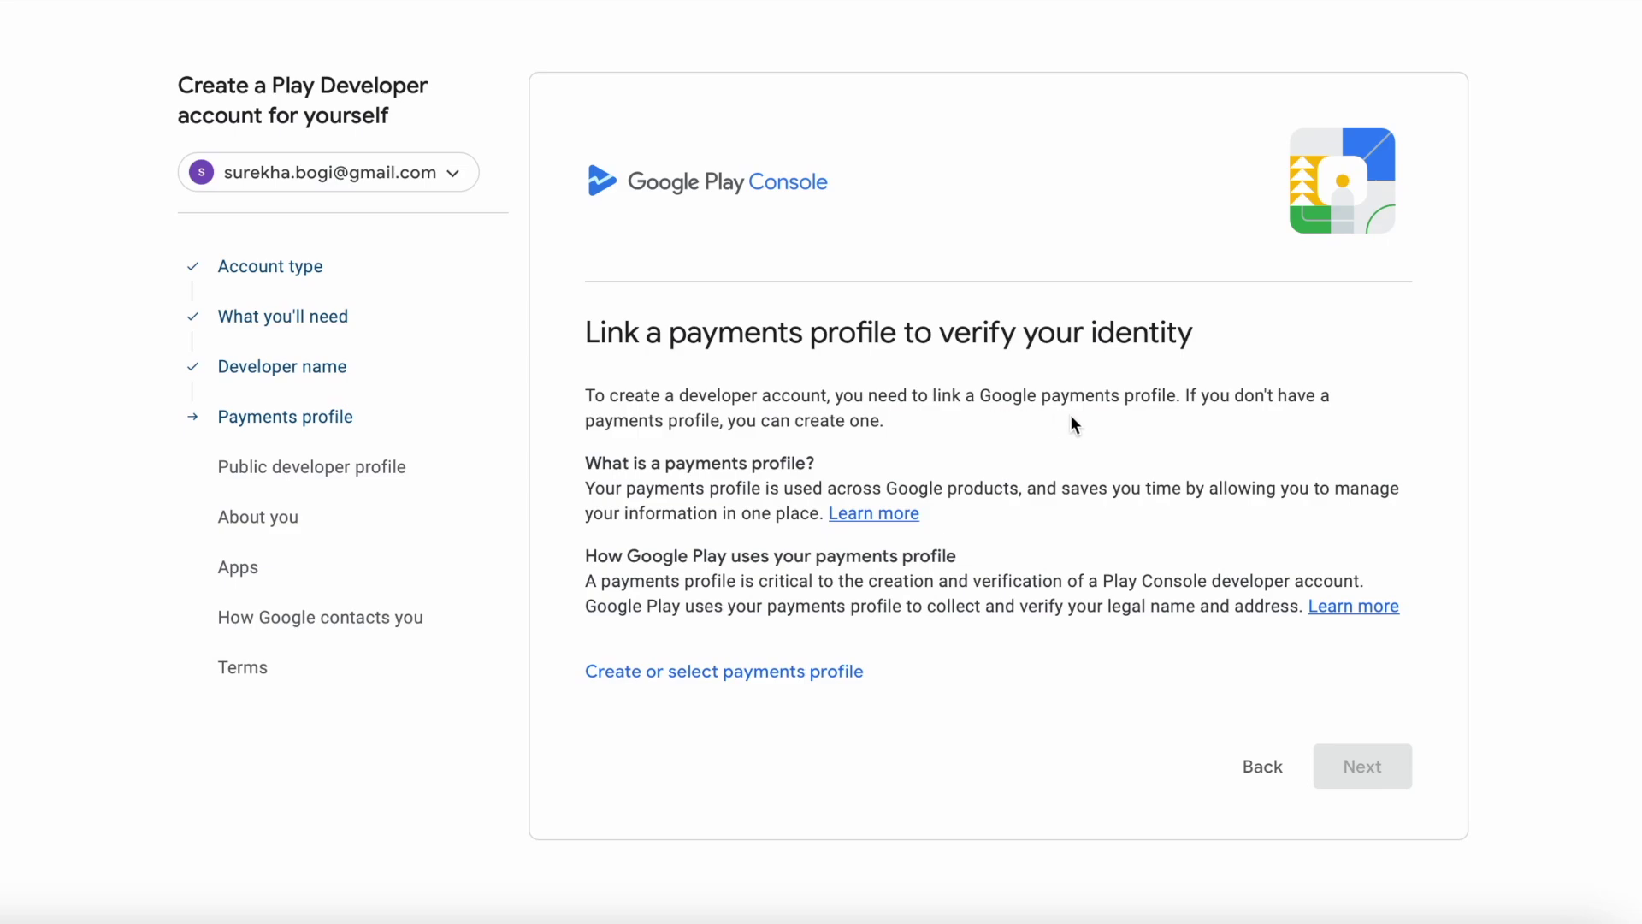
click(803, 669)
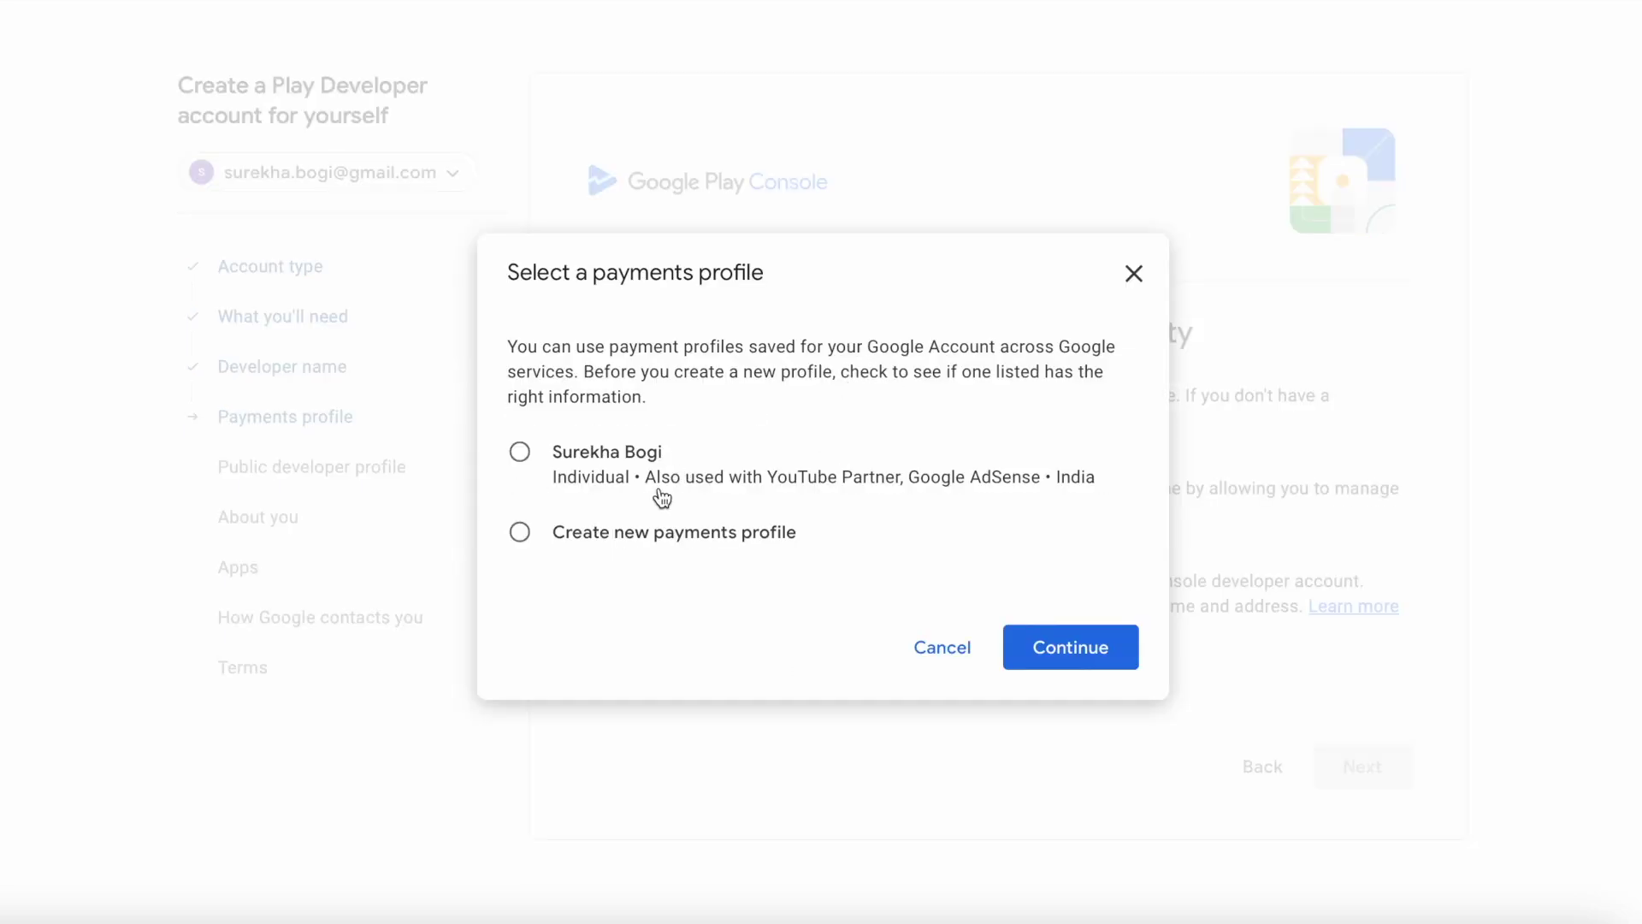
Opt to create a new payments profile instead of reusing the existing one
click(521, 453)
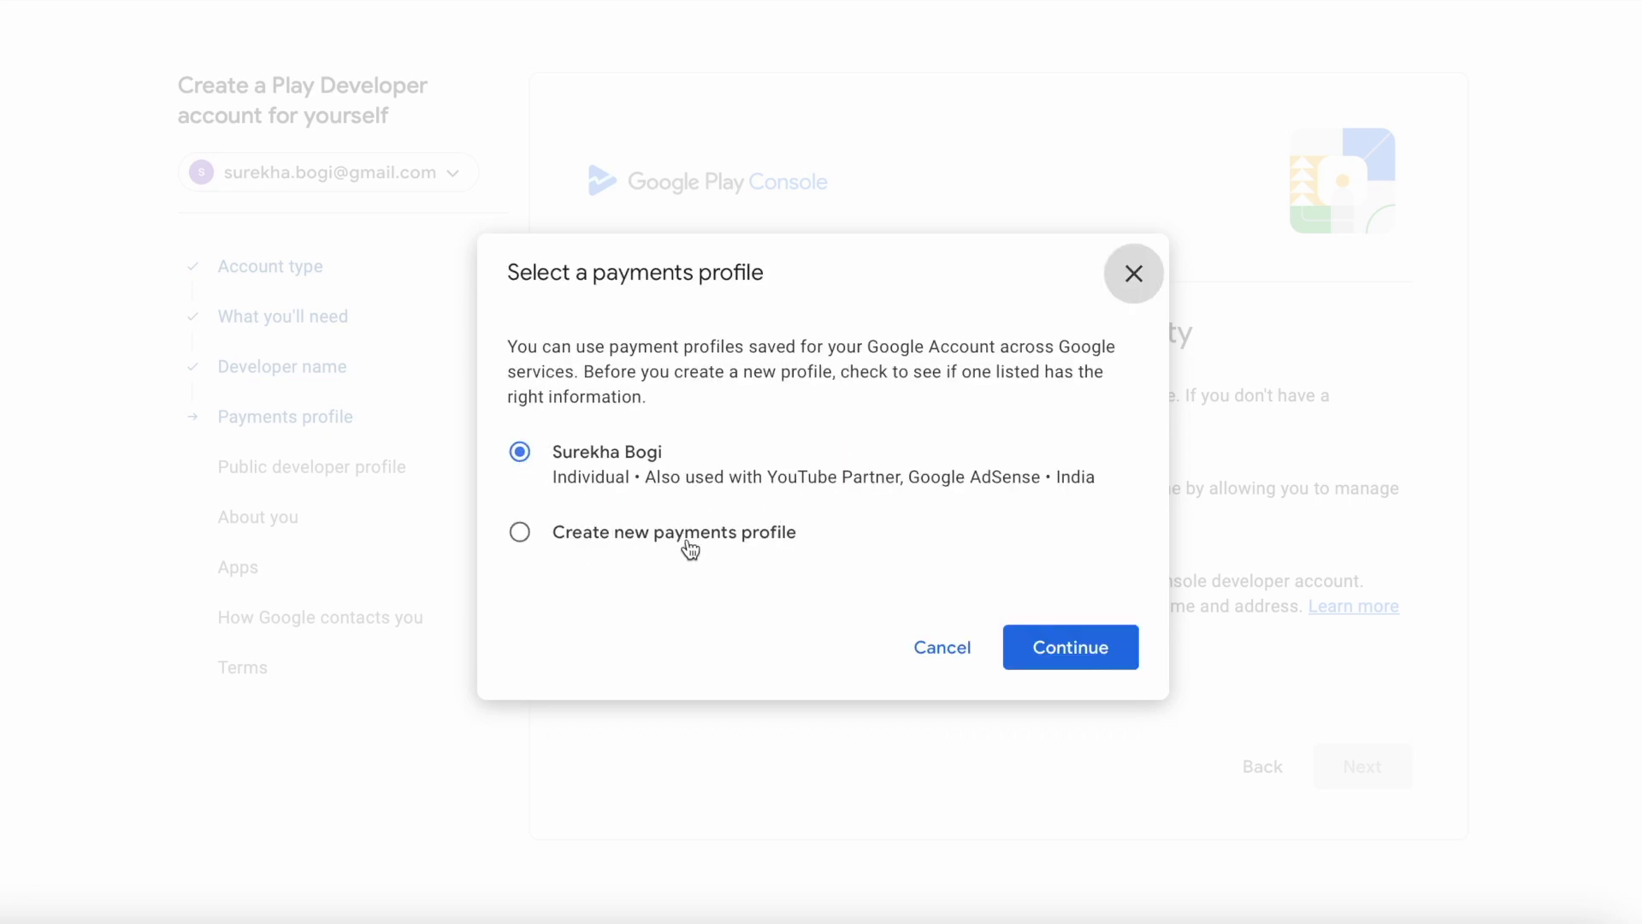
click(716, 549)
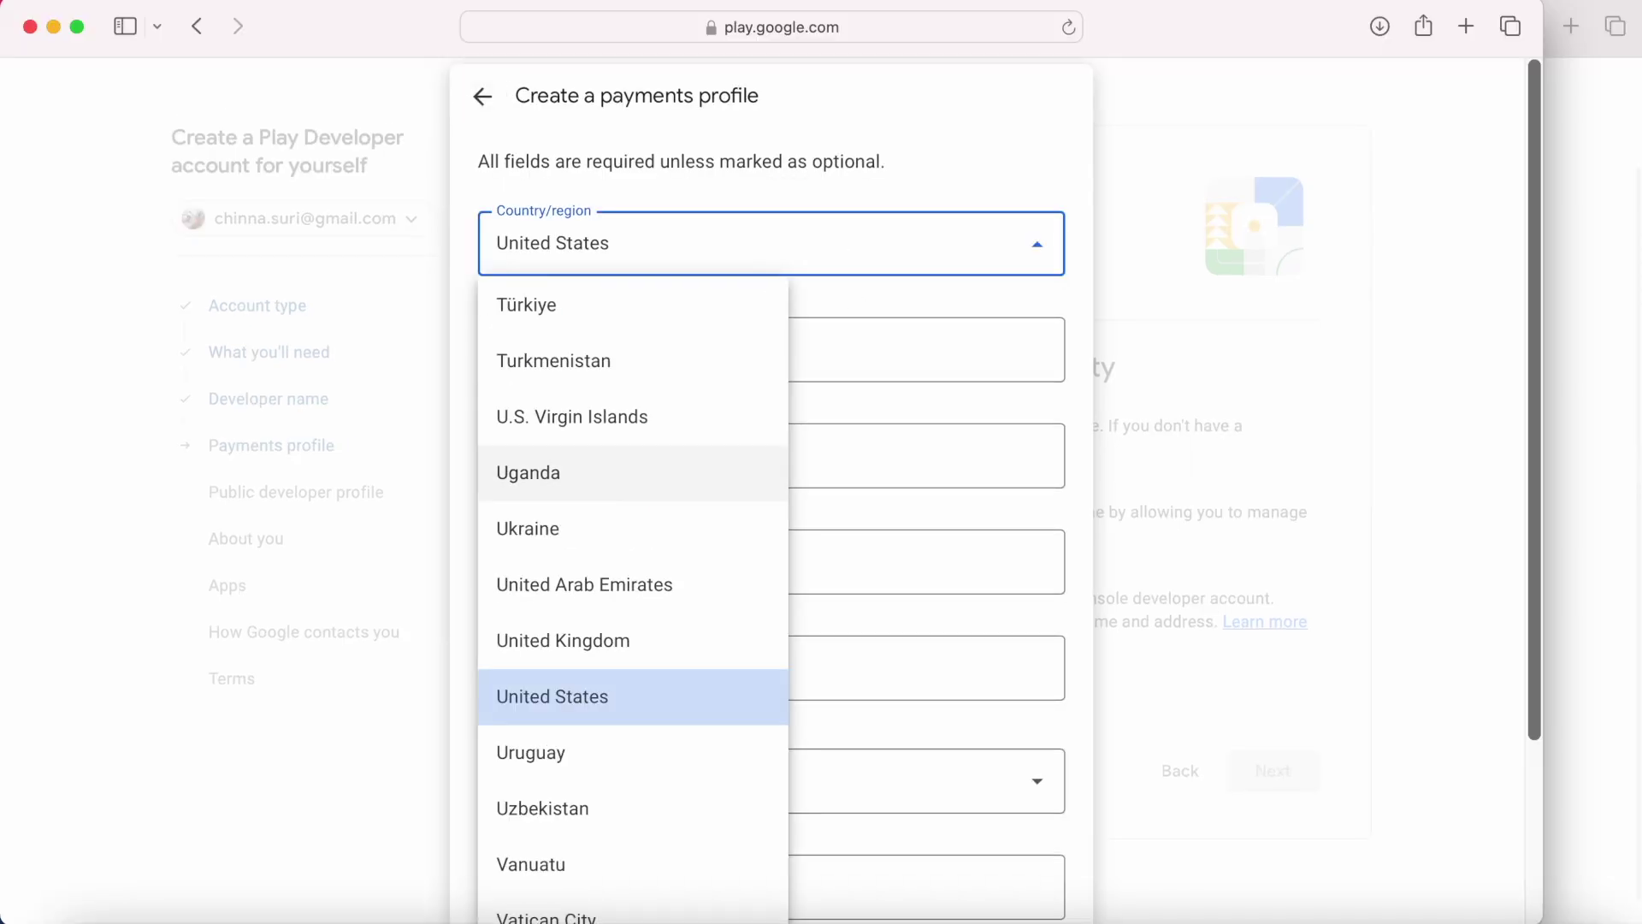
Set the profile country to India and enter the account holder's full name
text(india)
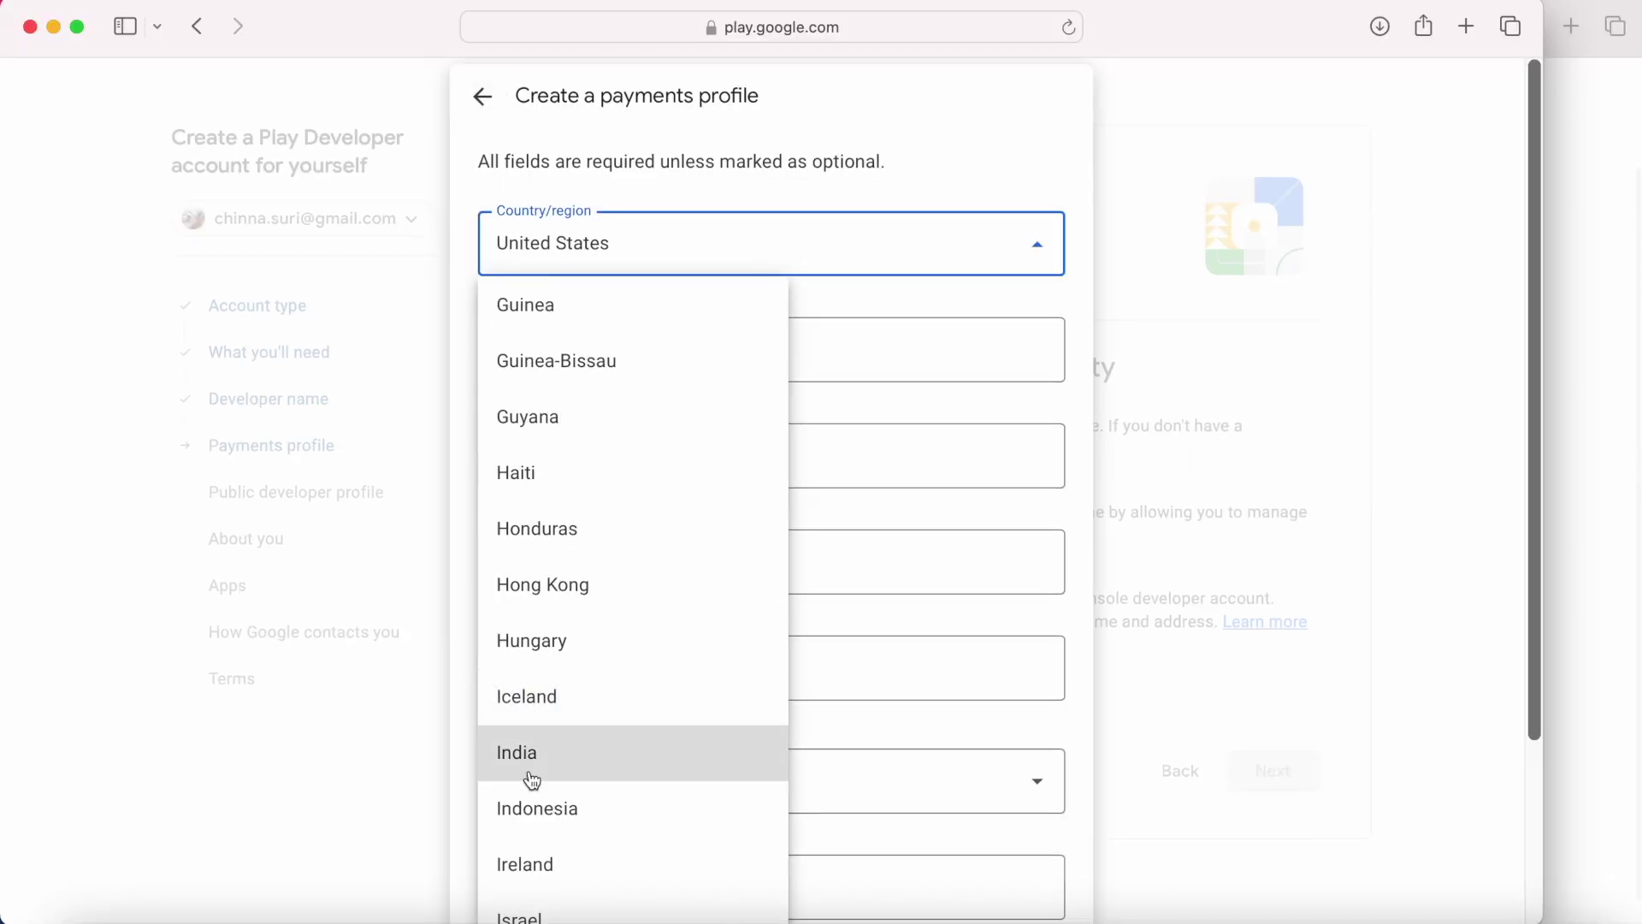
click(526, 772)
click(601, 366)
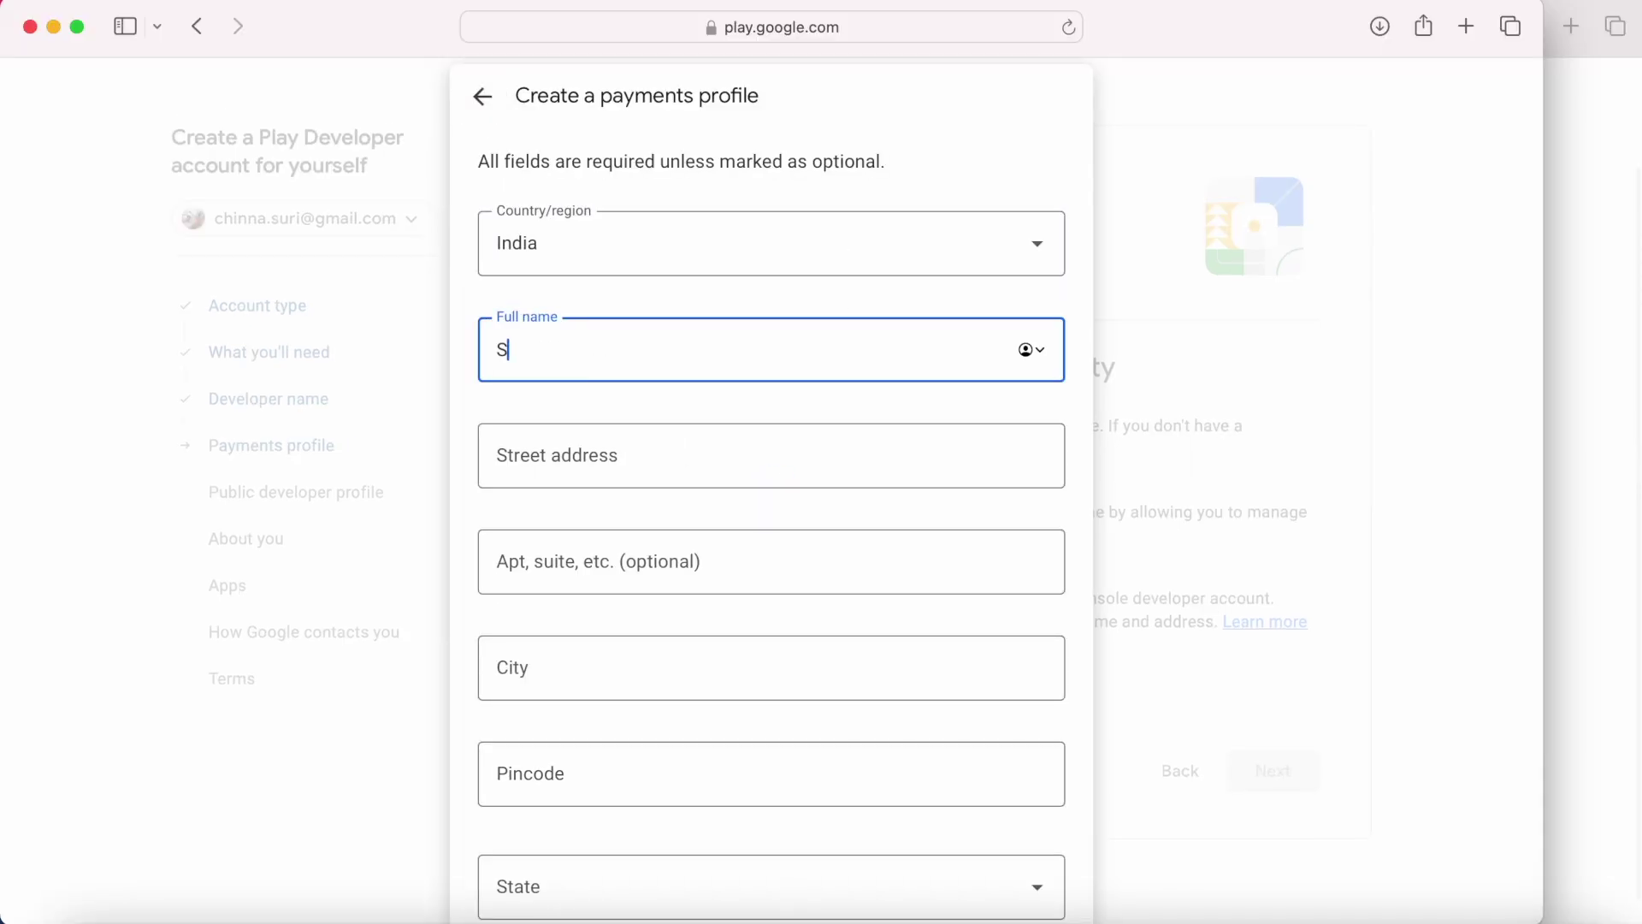
Fill in the street, apartment, city, pincode and state fields, then save the profile
click(549, 472)
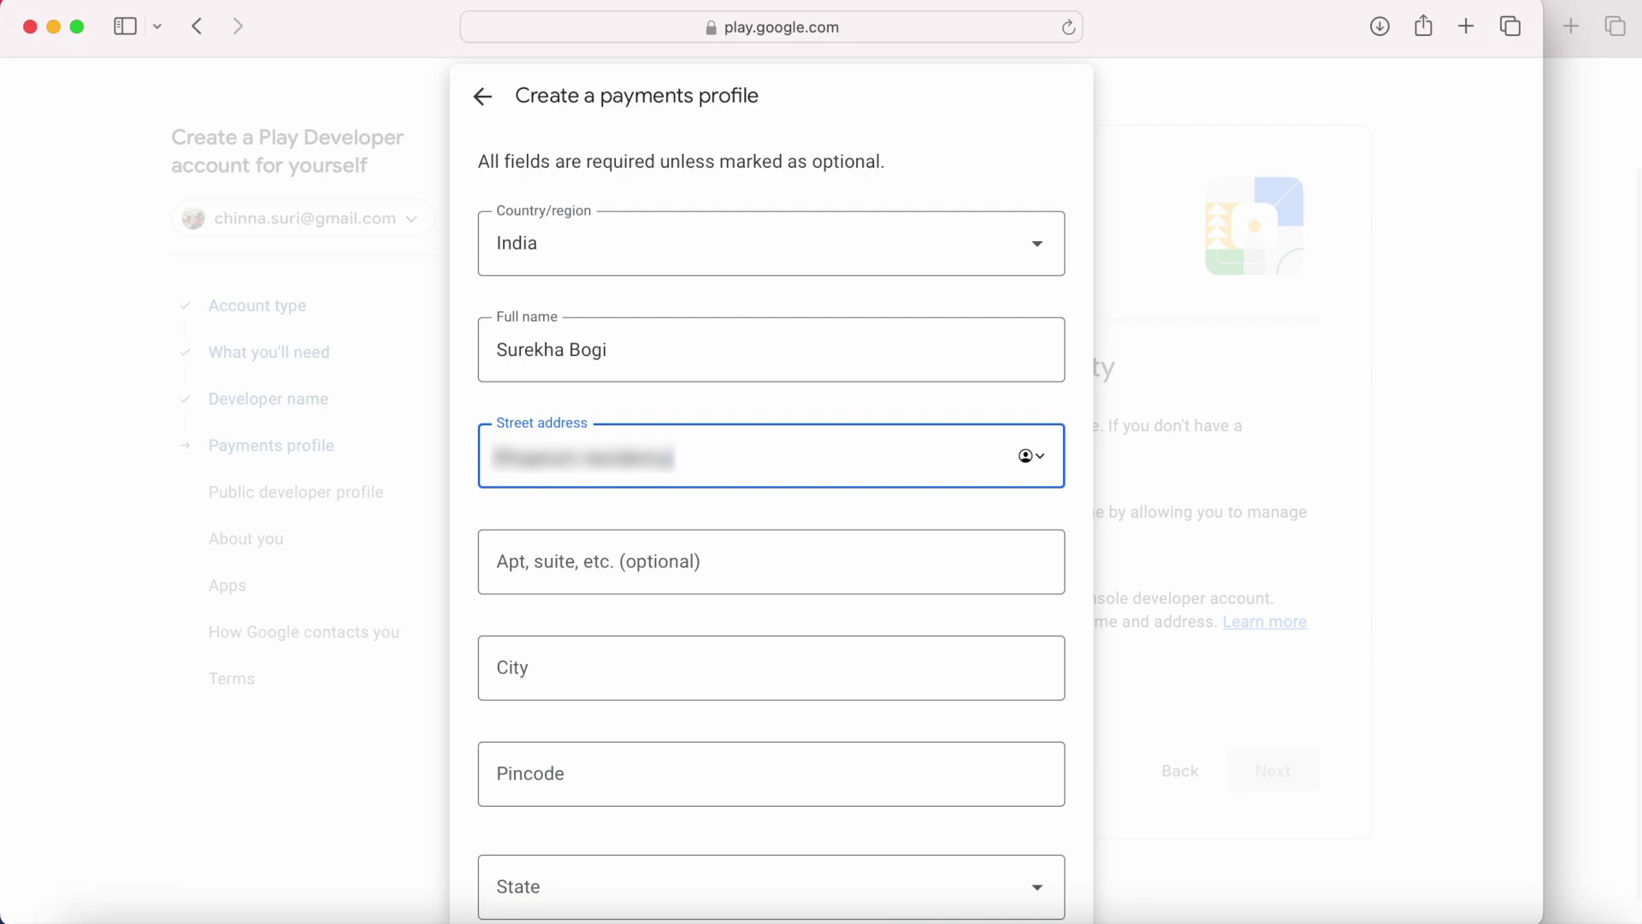
key(Tab)
key(Tab)
key(Tab)
scroll(546, 770, down, 3)
text(560048)
click(572, 681)
click(572, 653)
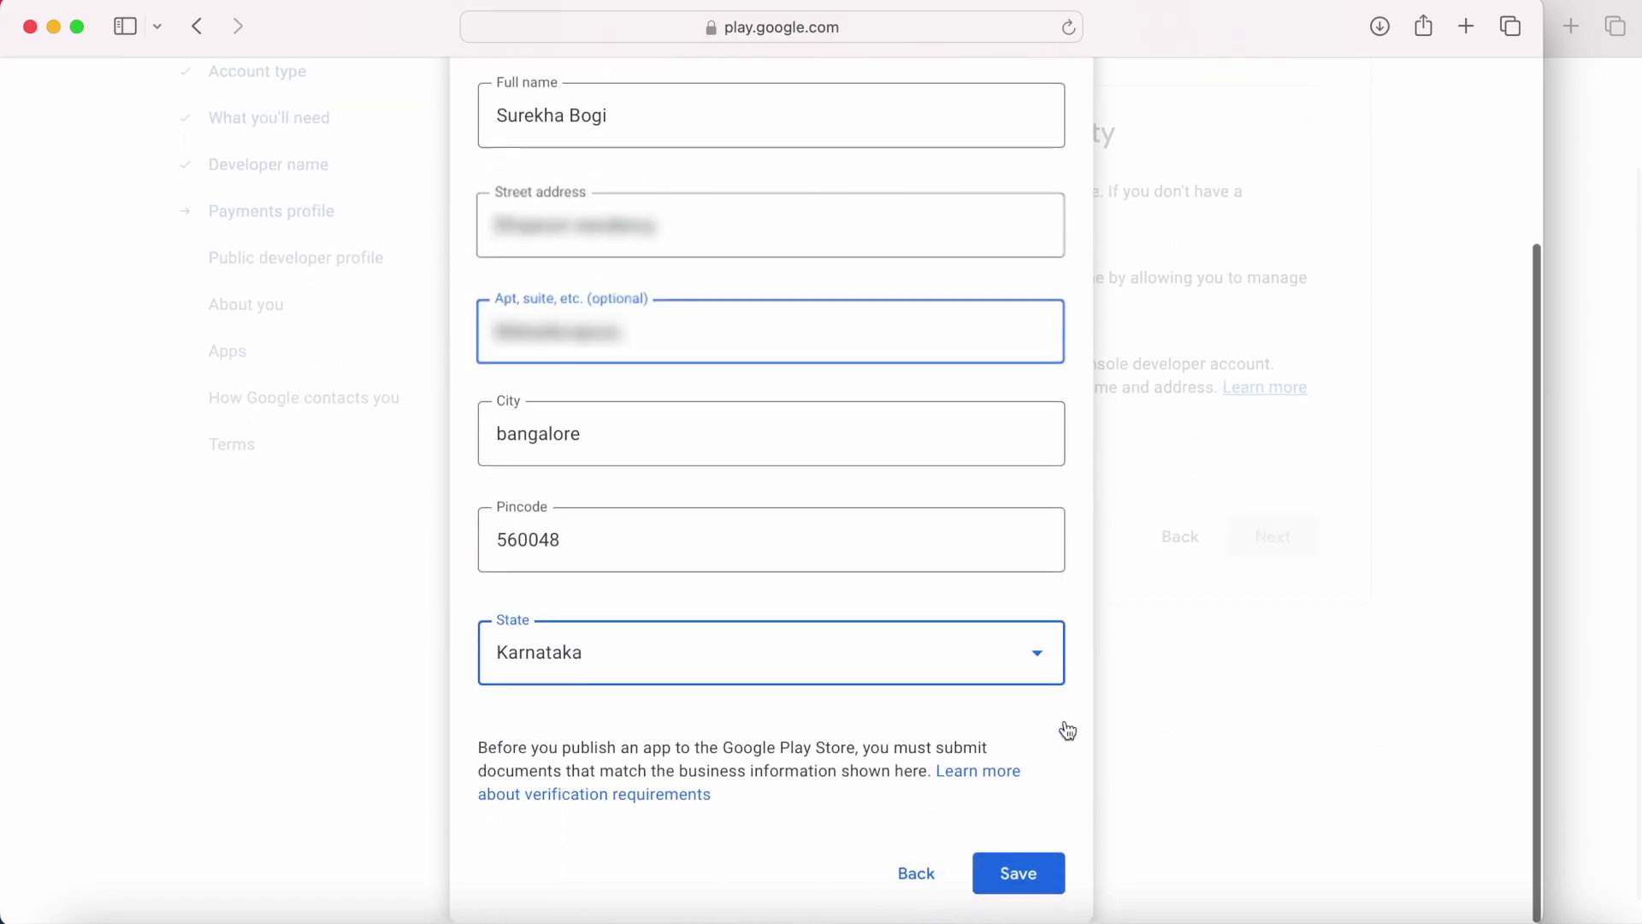
click(1027, 884)
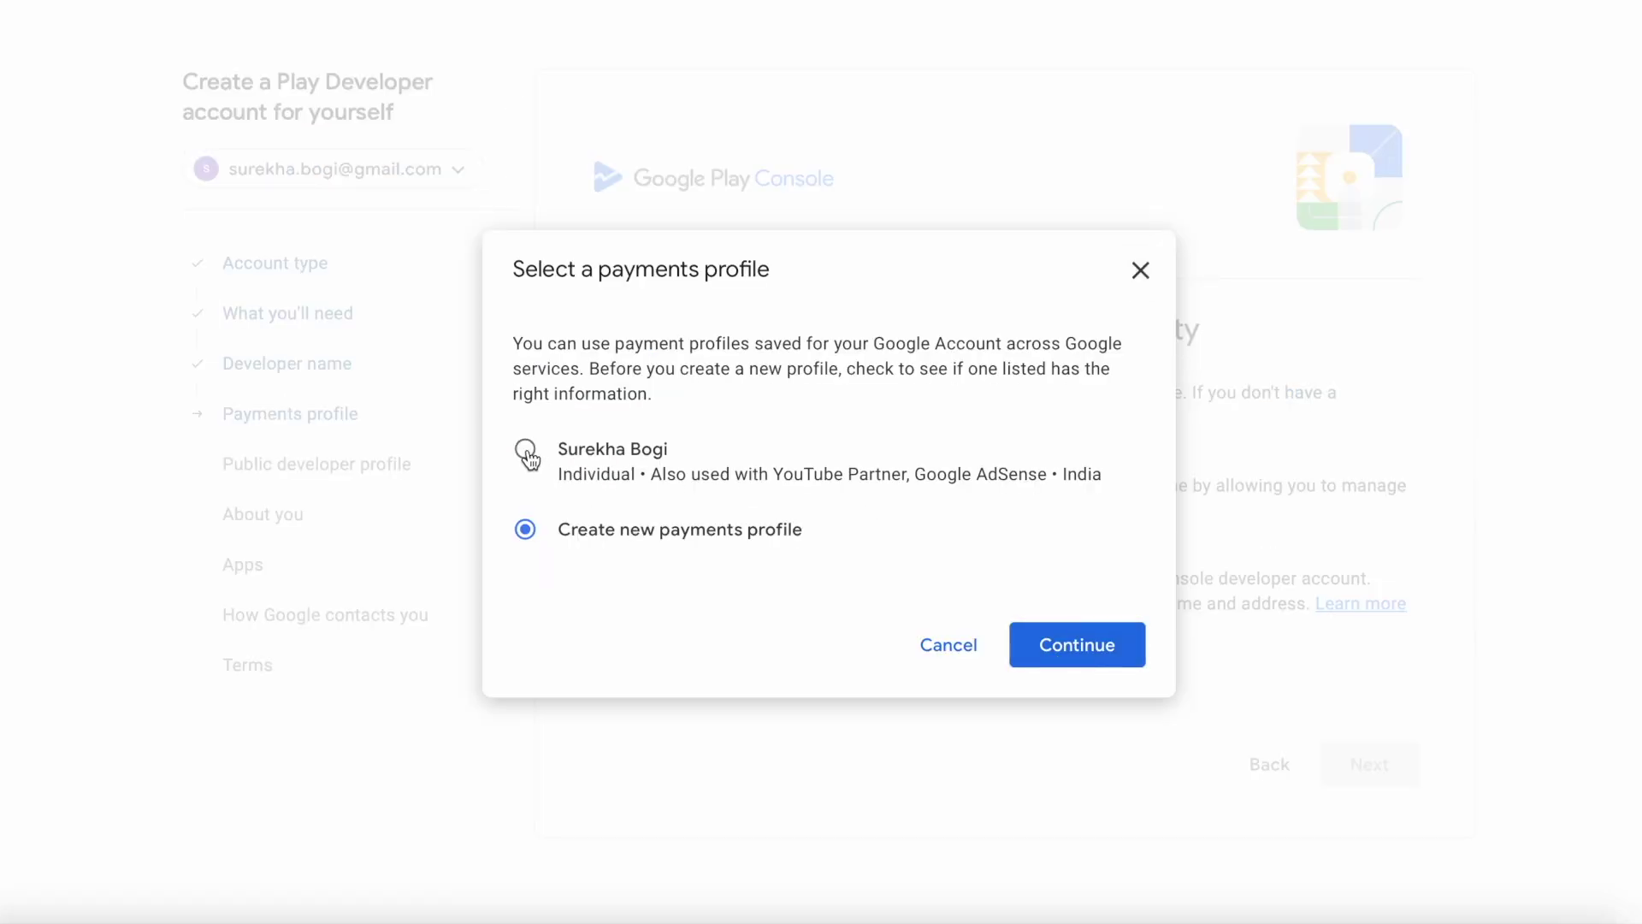
Link the existing India payments profile and advance to the Public developer profile step
click(526, 450)
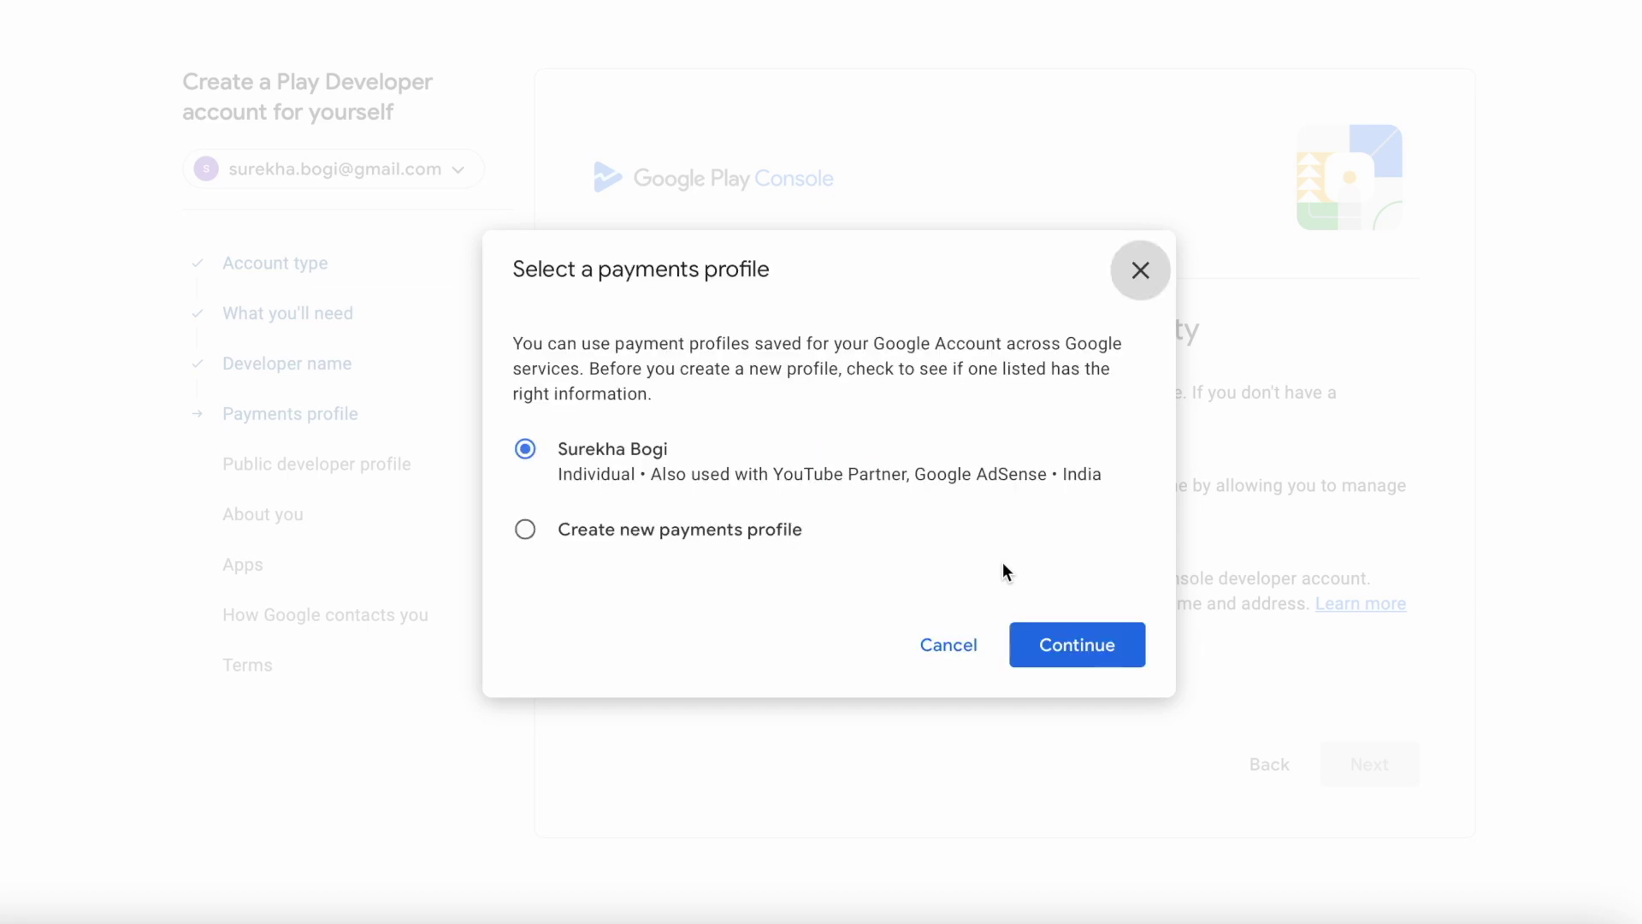
click(1090, 650)
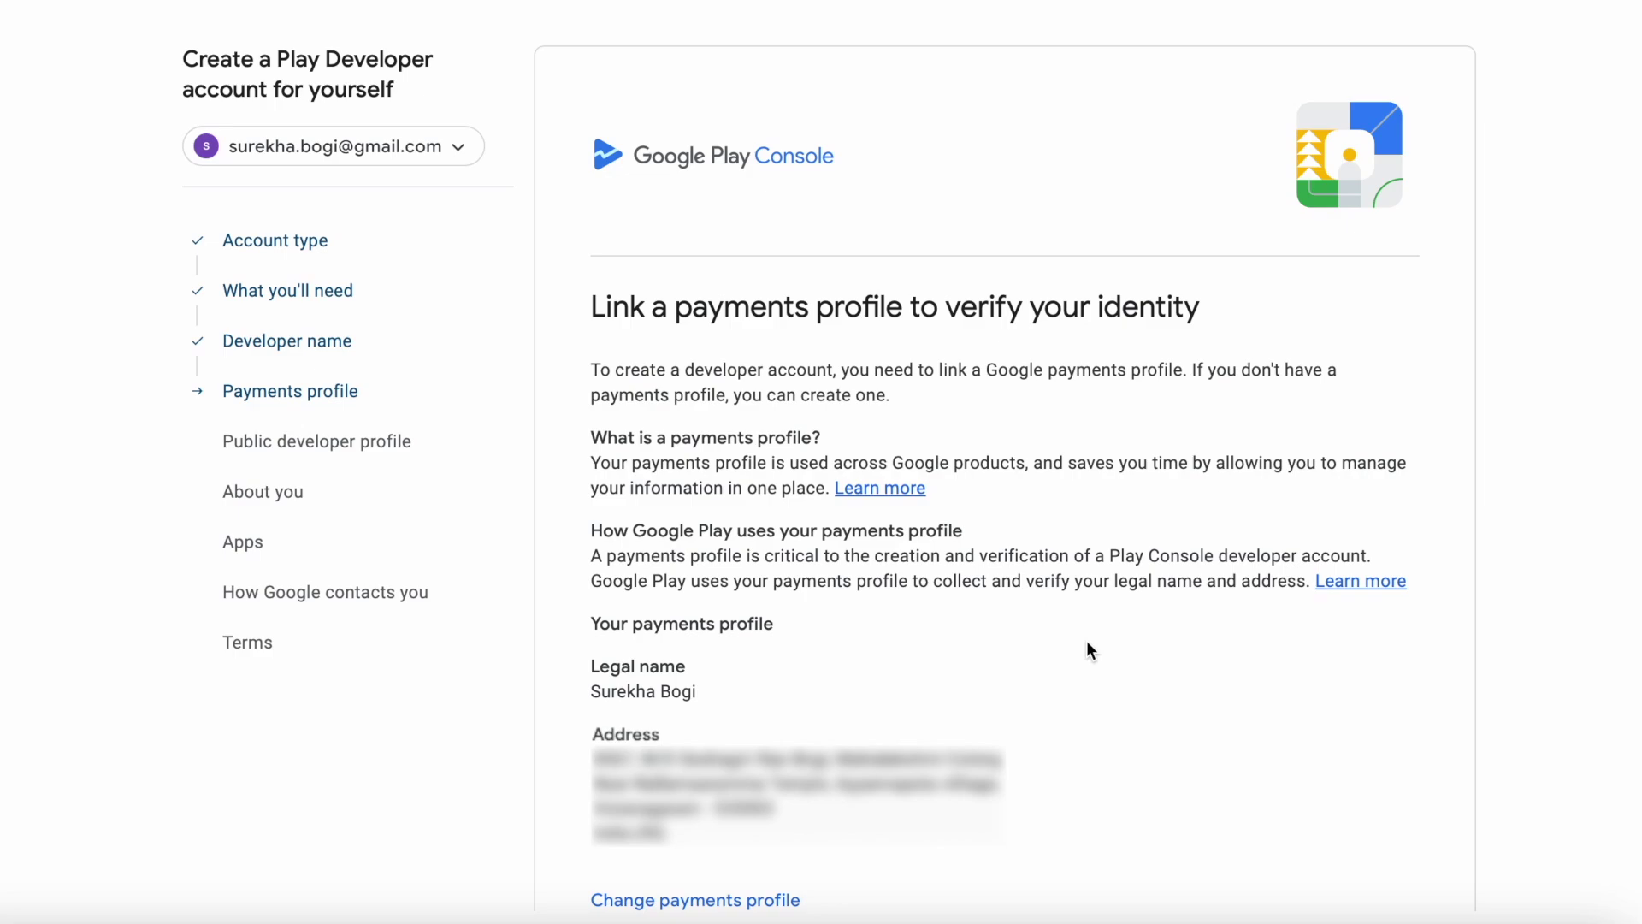
scroll(1086, 640, down, 3)
drag(592, 484, 741, 486)
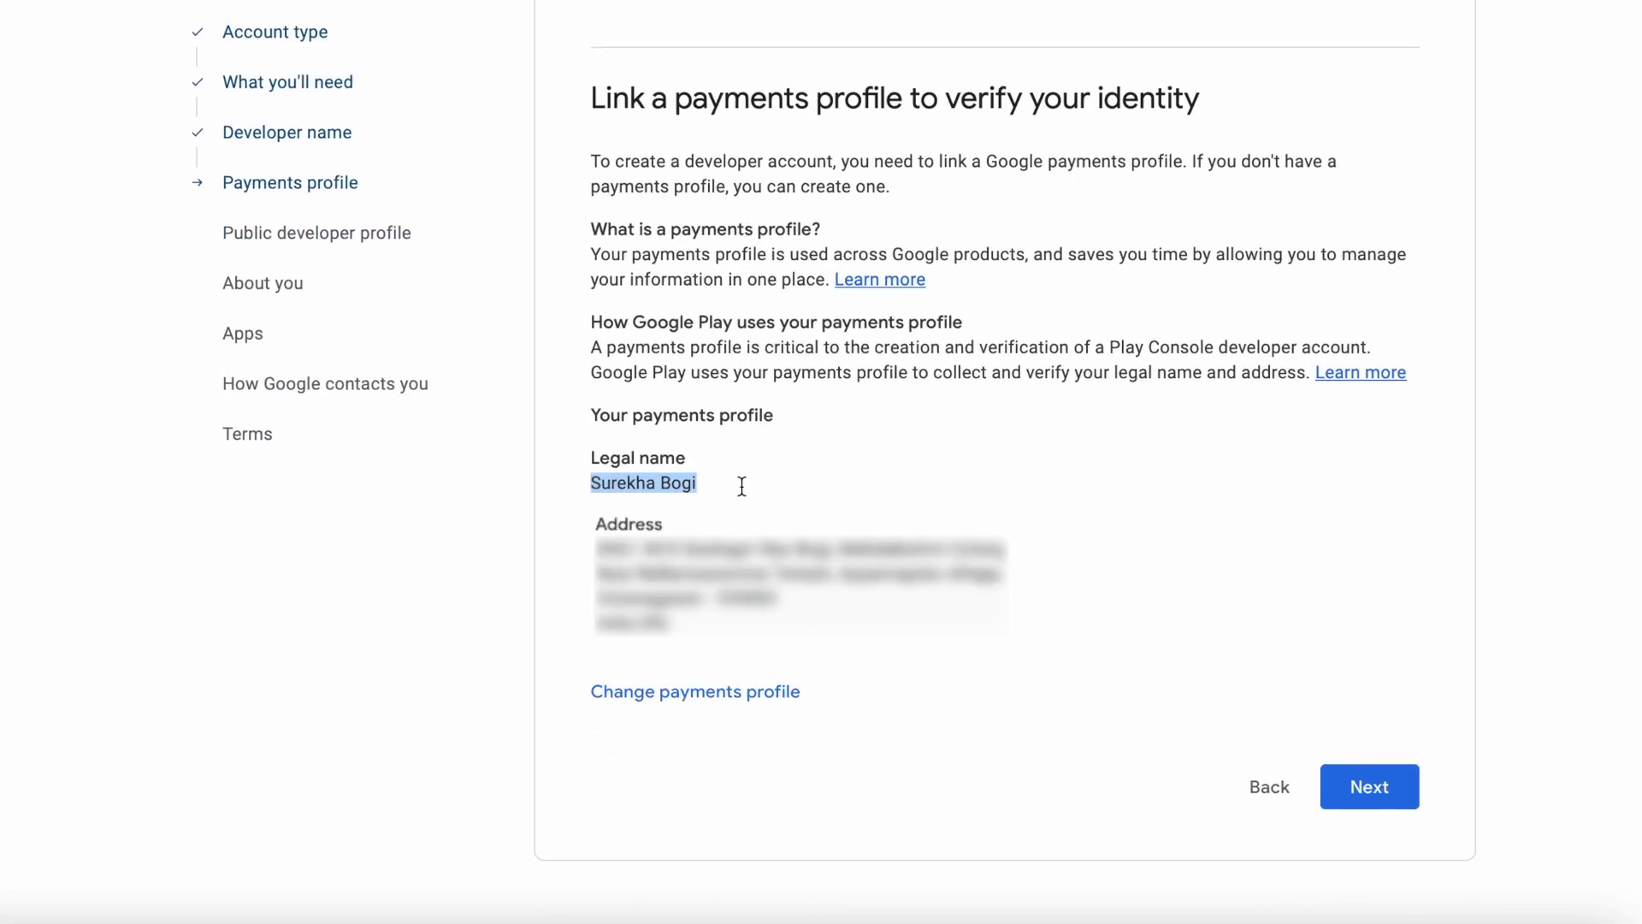
click(1368, 787)
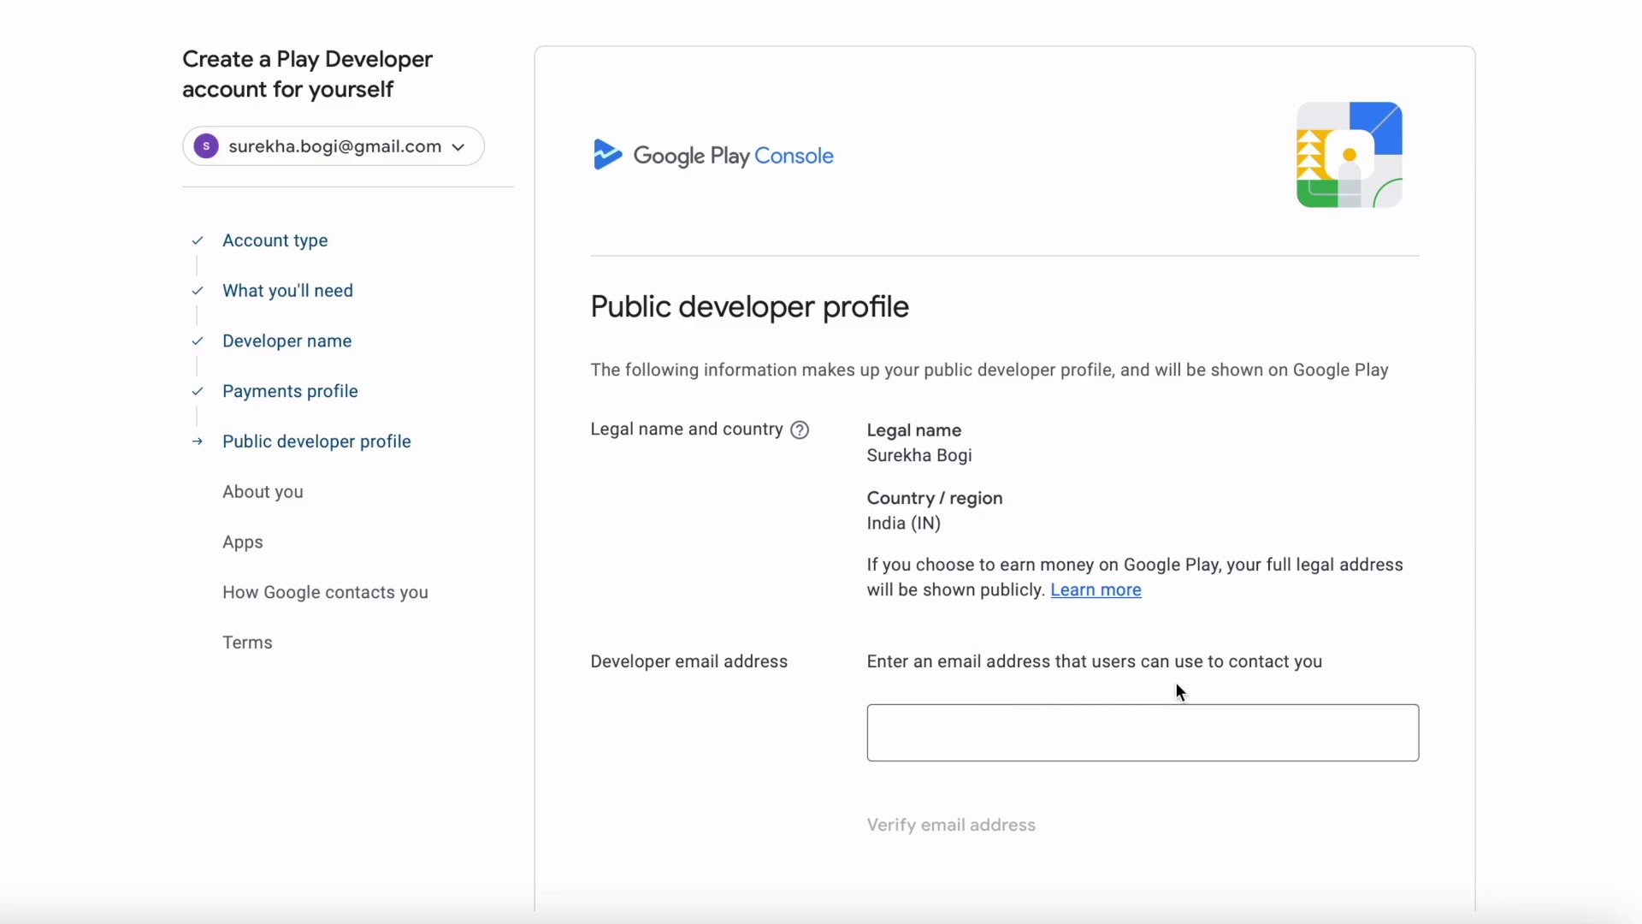
Enter the developer contact e-mail, tick the public-display acknowledgement, verify the e-mail and continue
click(985, 733)
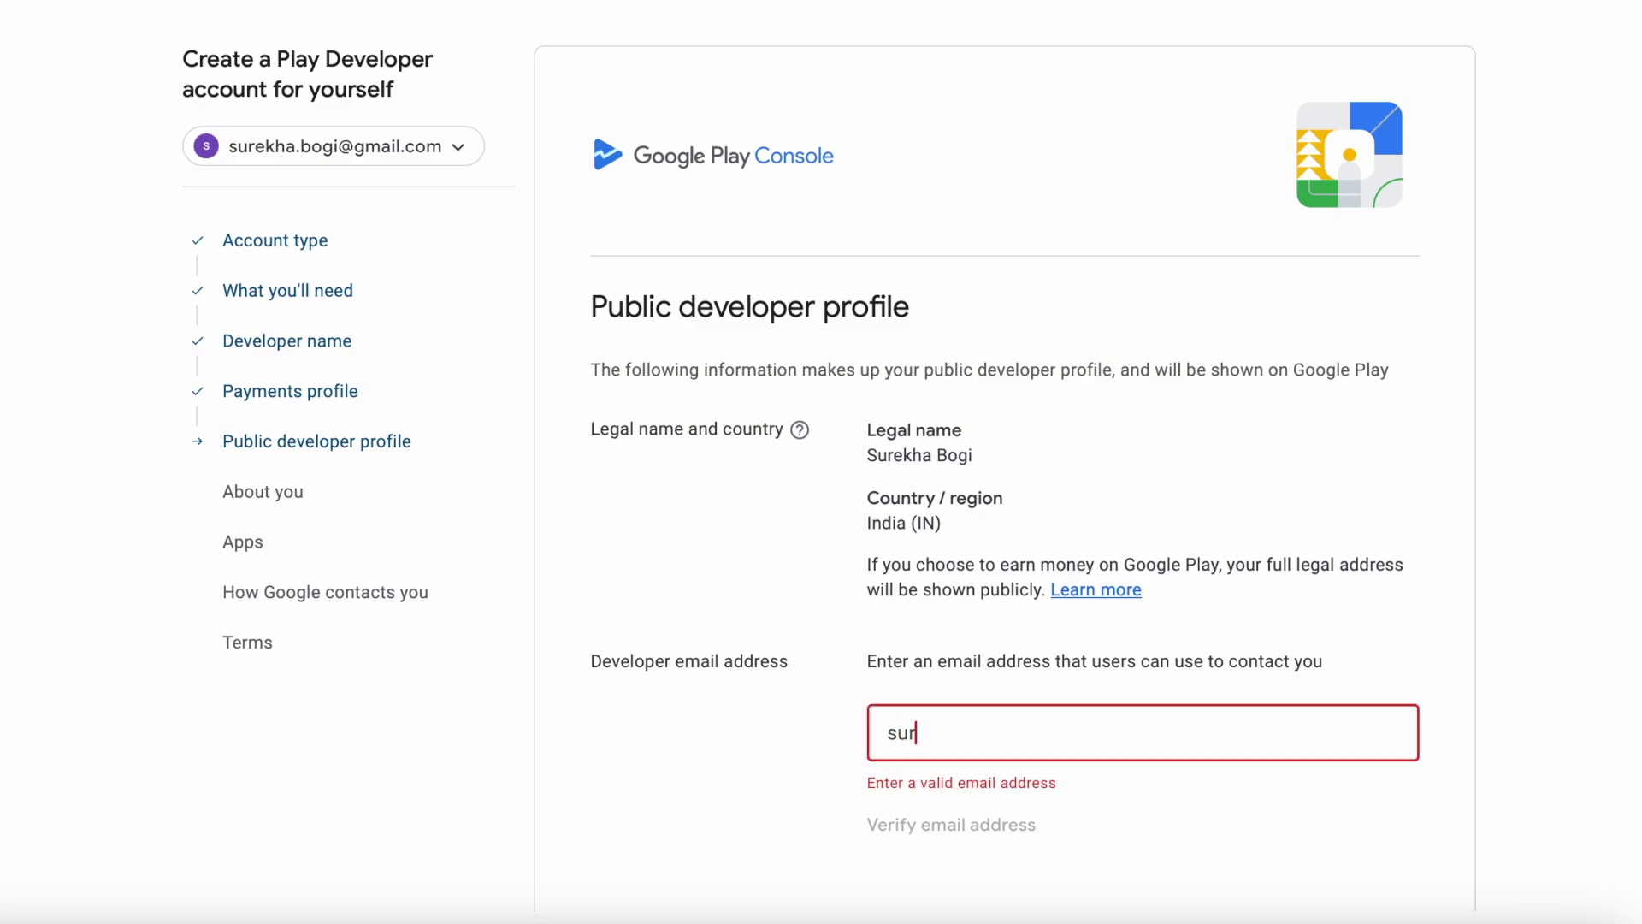
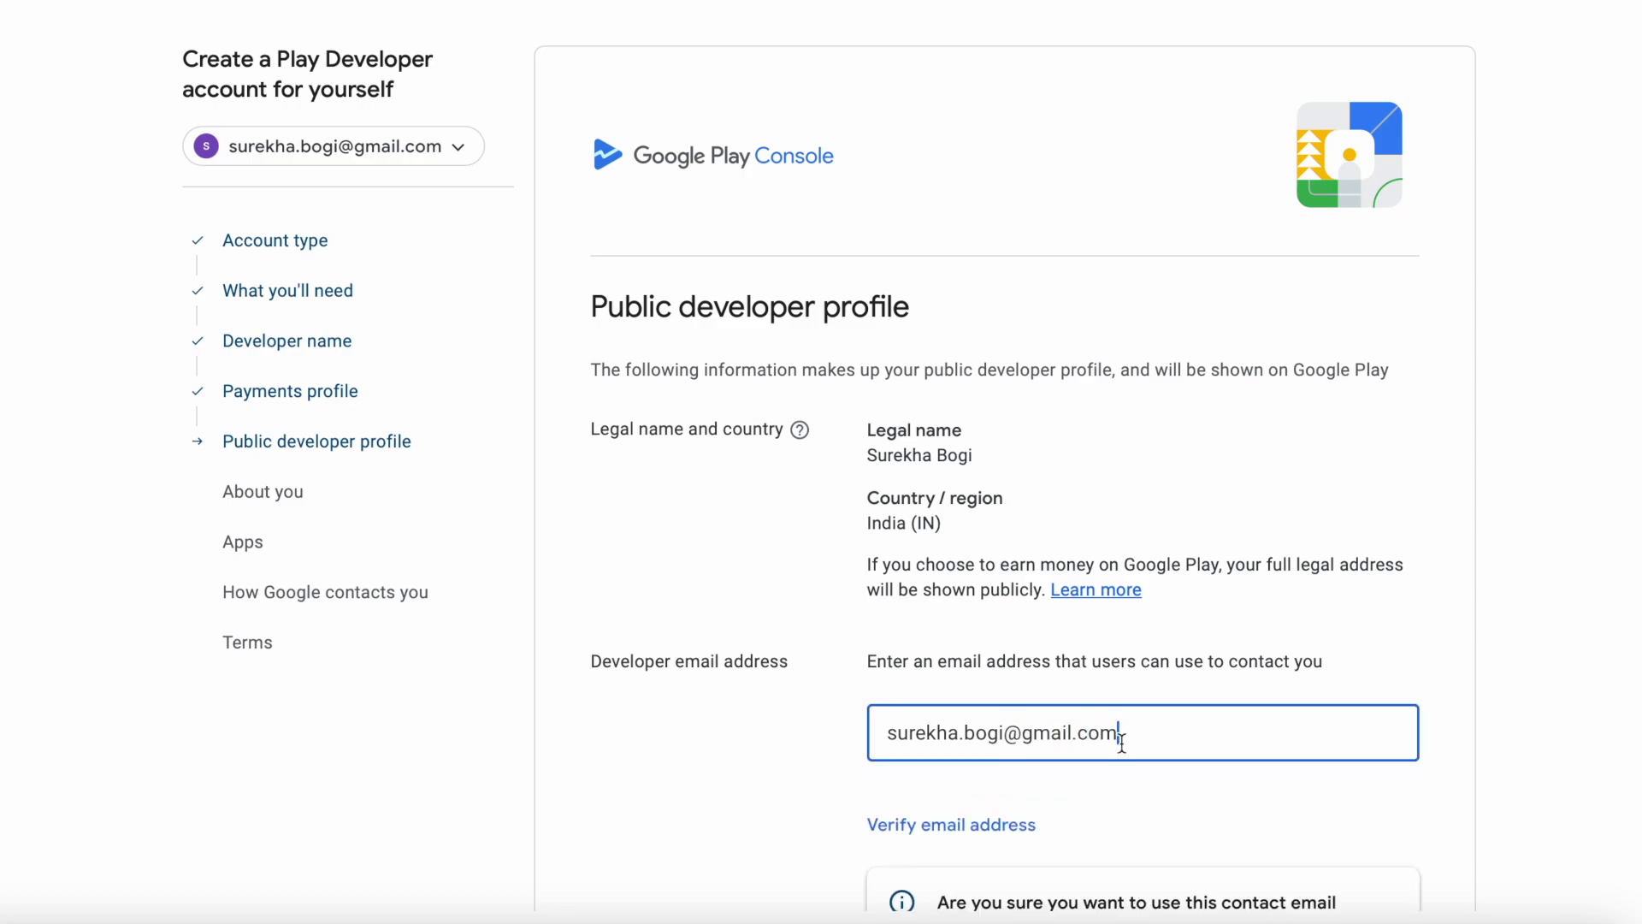
scroll(1121, 740, down, 7)
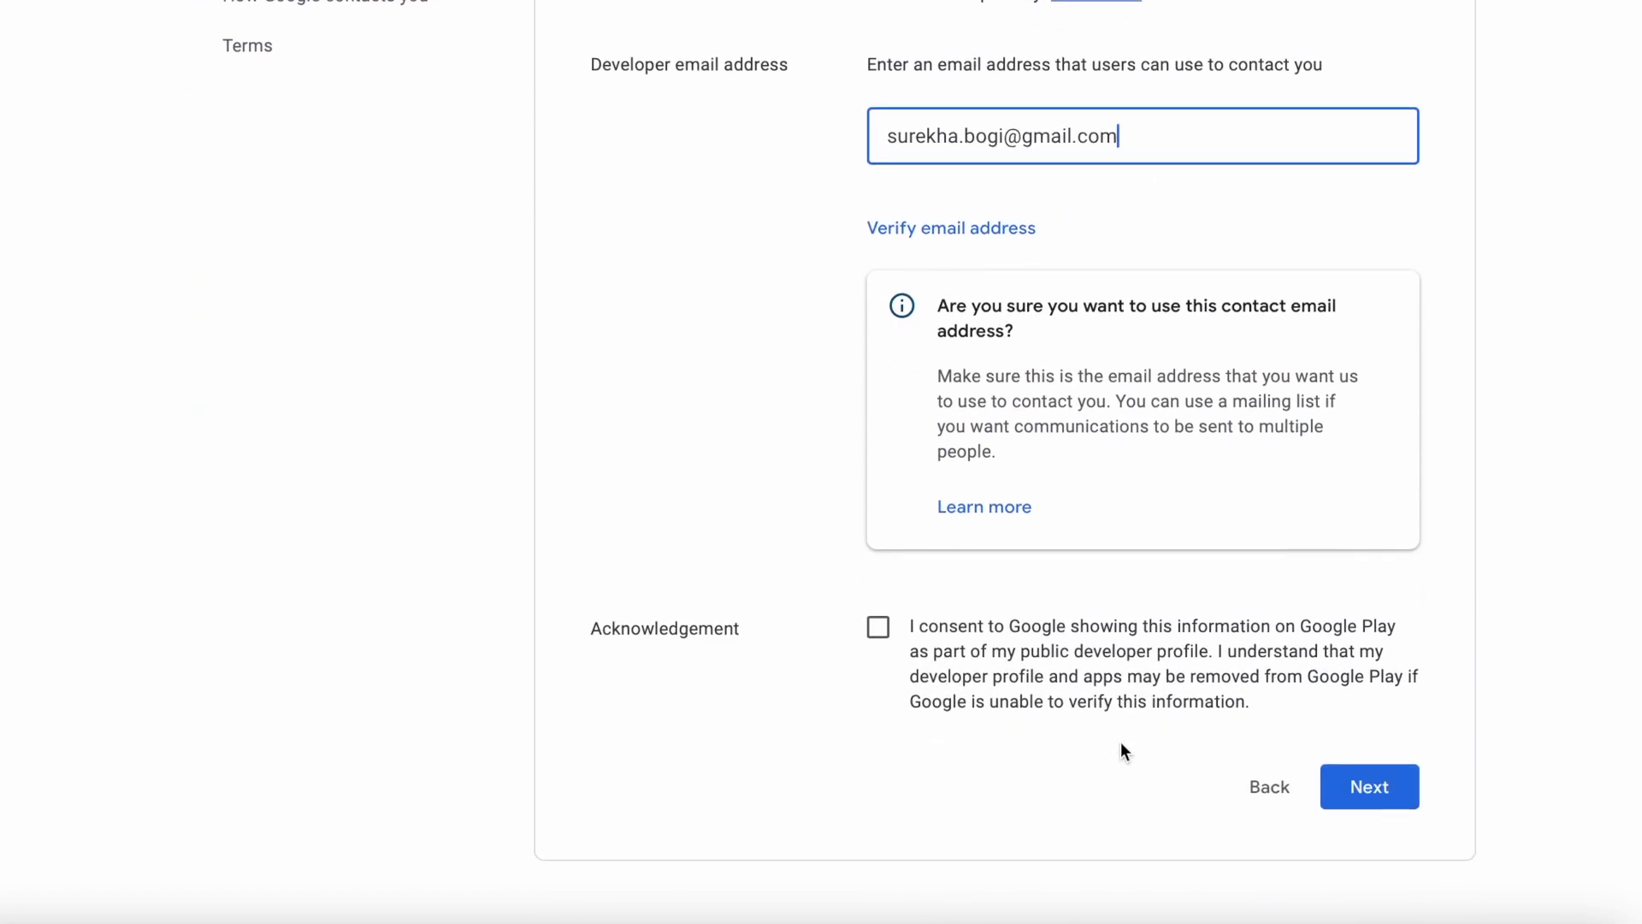
click(879, 627)
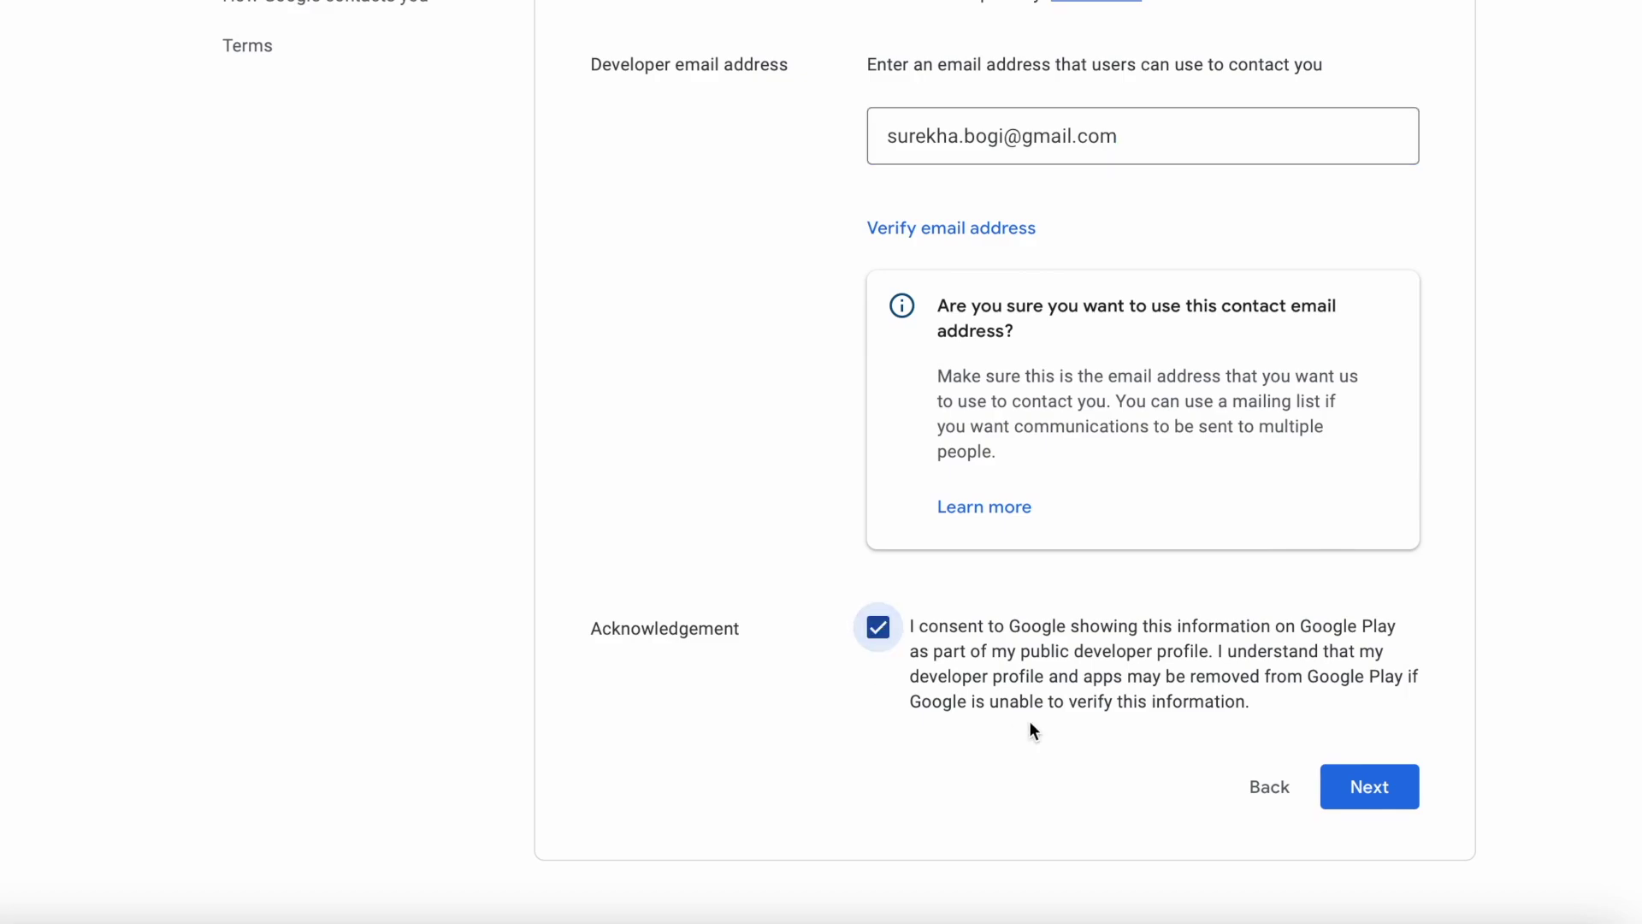
click(1375, 801)
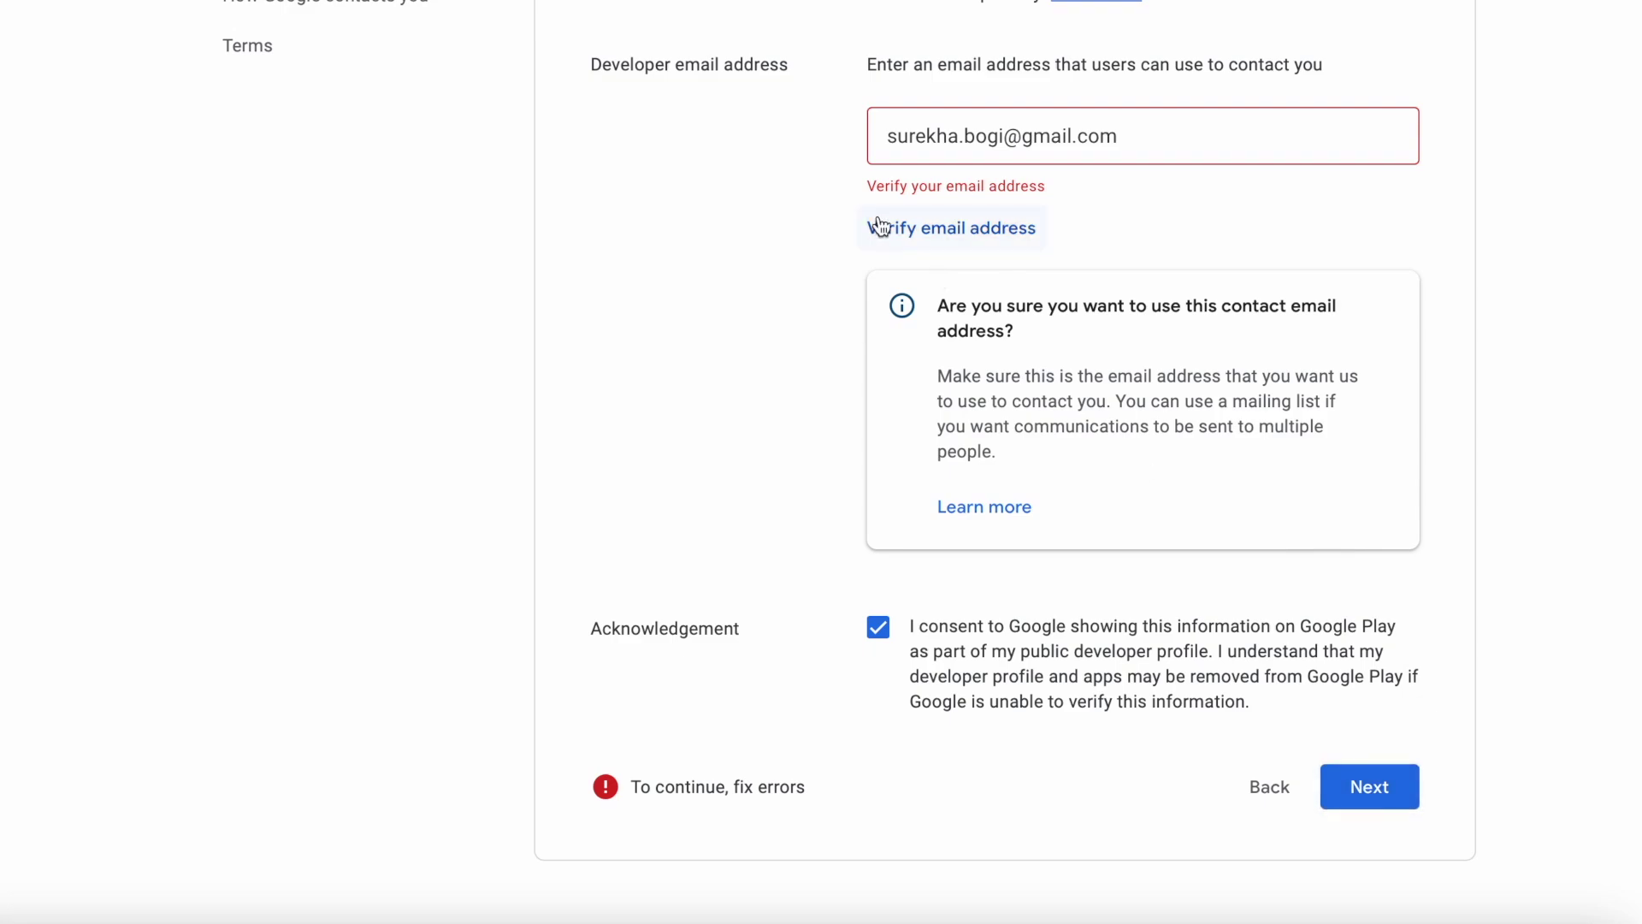
click(958, 242)
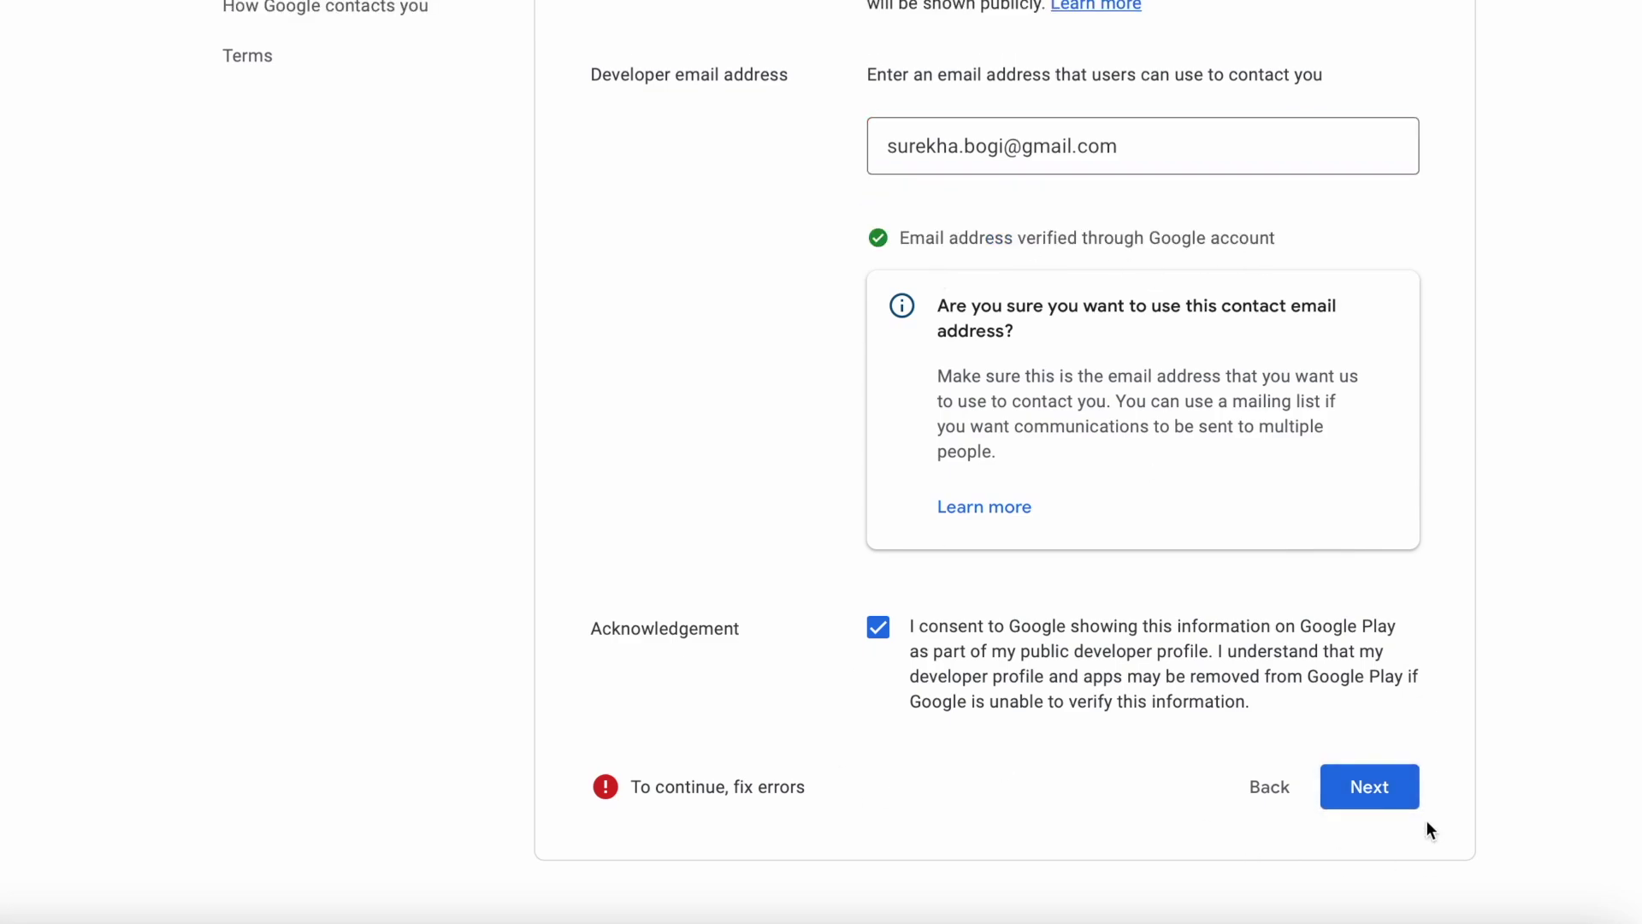
click(1377, 786)
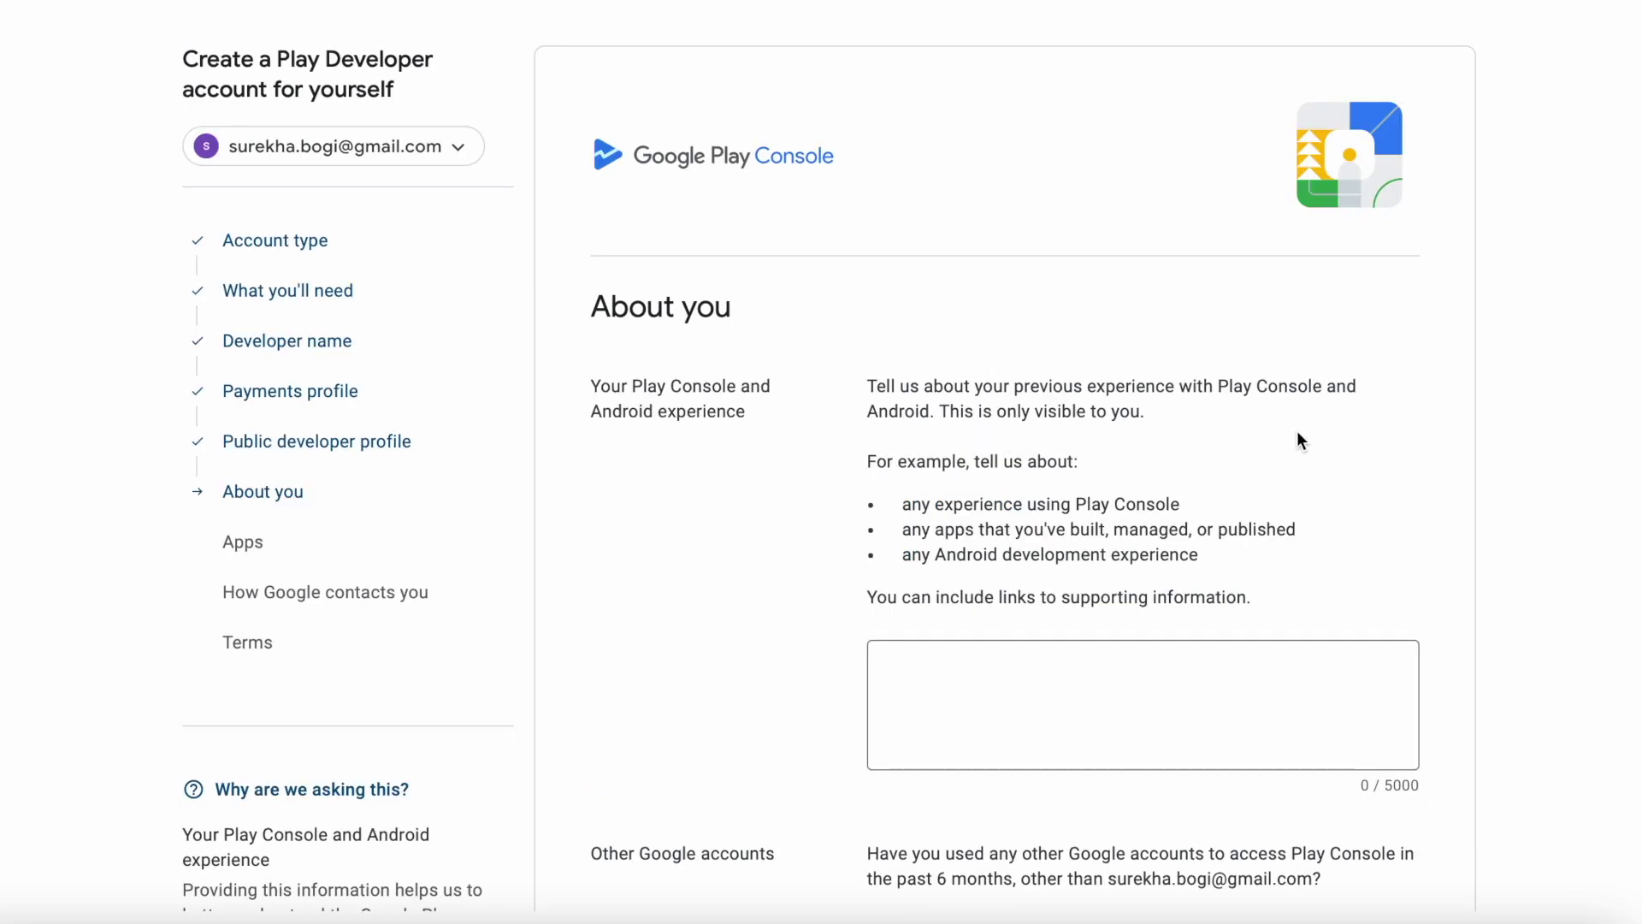
Enter 'Built apps and published through my another google play console account' as prior experience
scroll(1095, 485, down, 2)
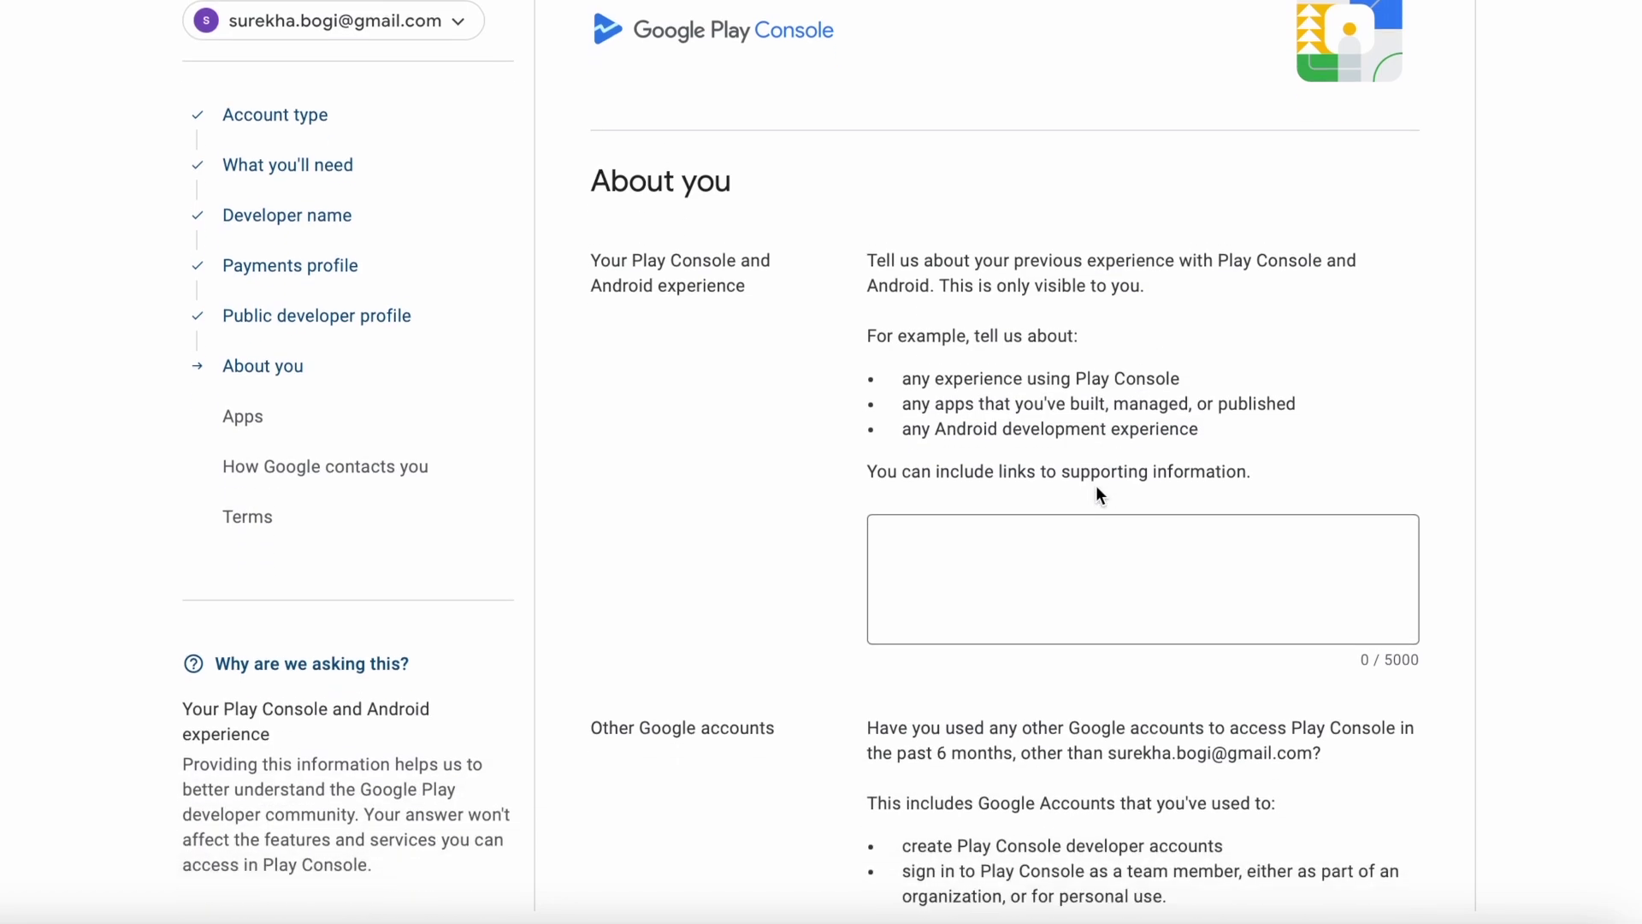
click(1054, 530)
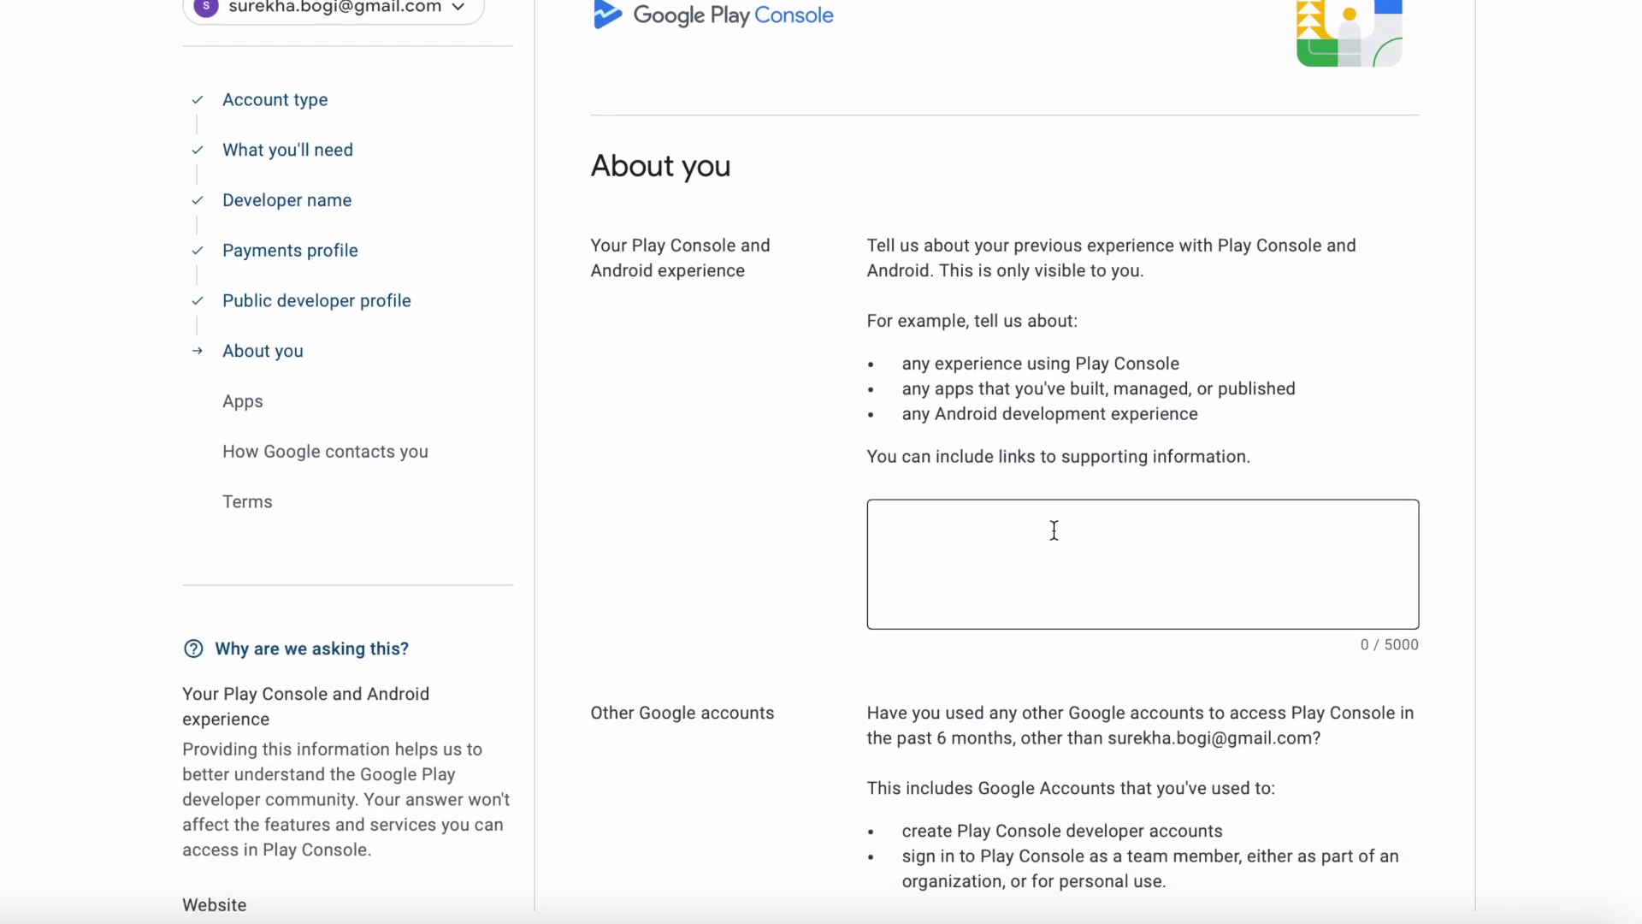
click(1054, 531)
text(Built apps and )
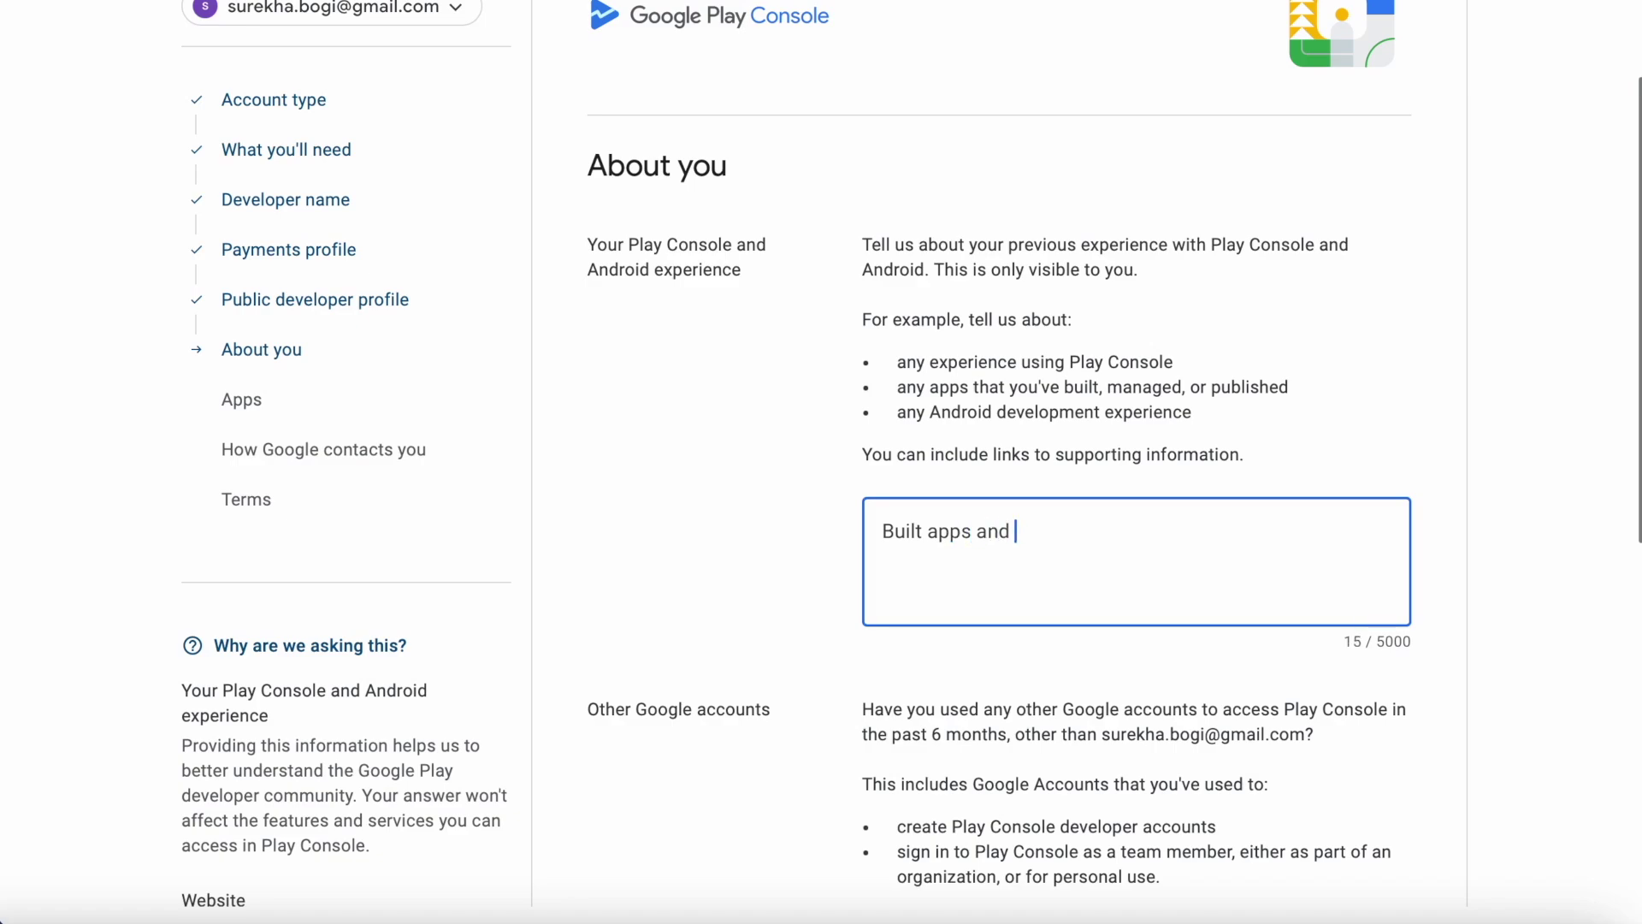
text(published through my)
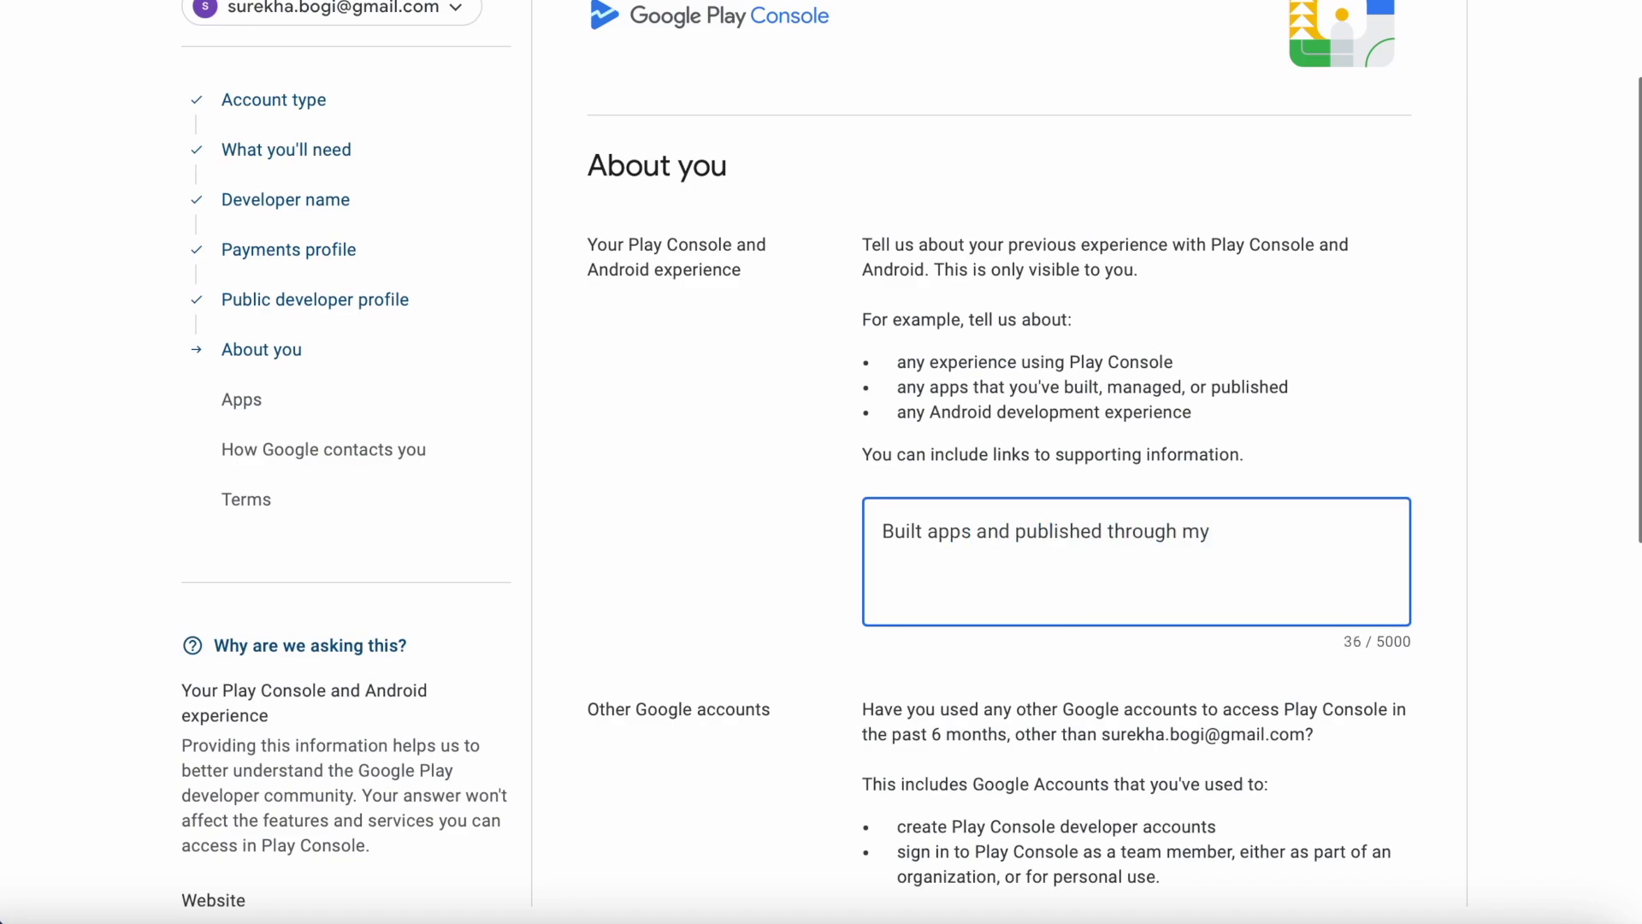
text( another google play console account)
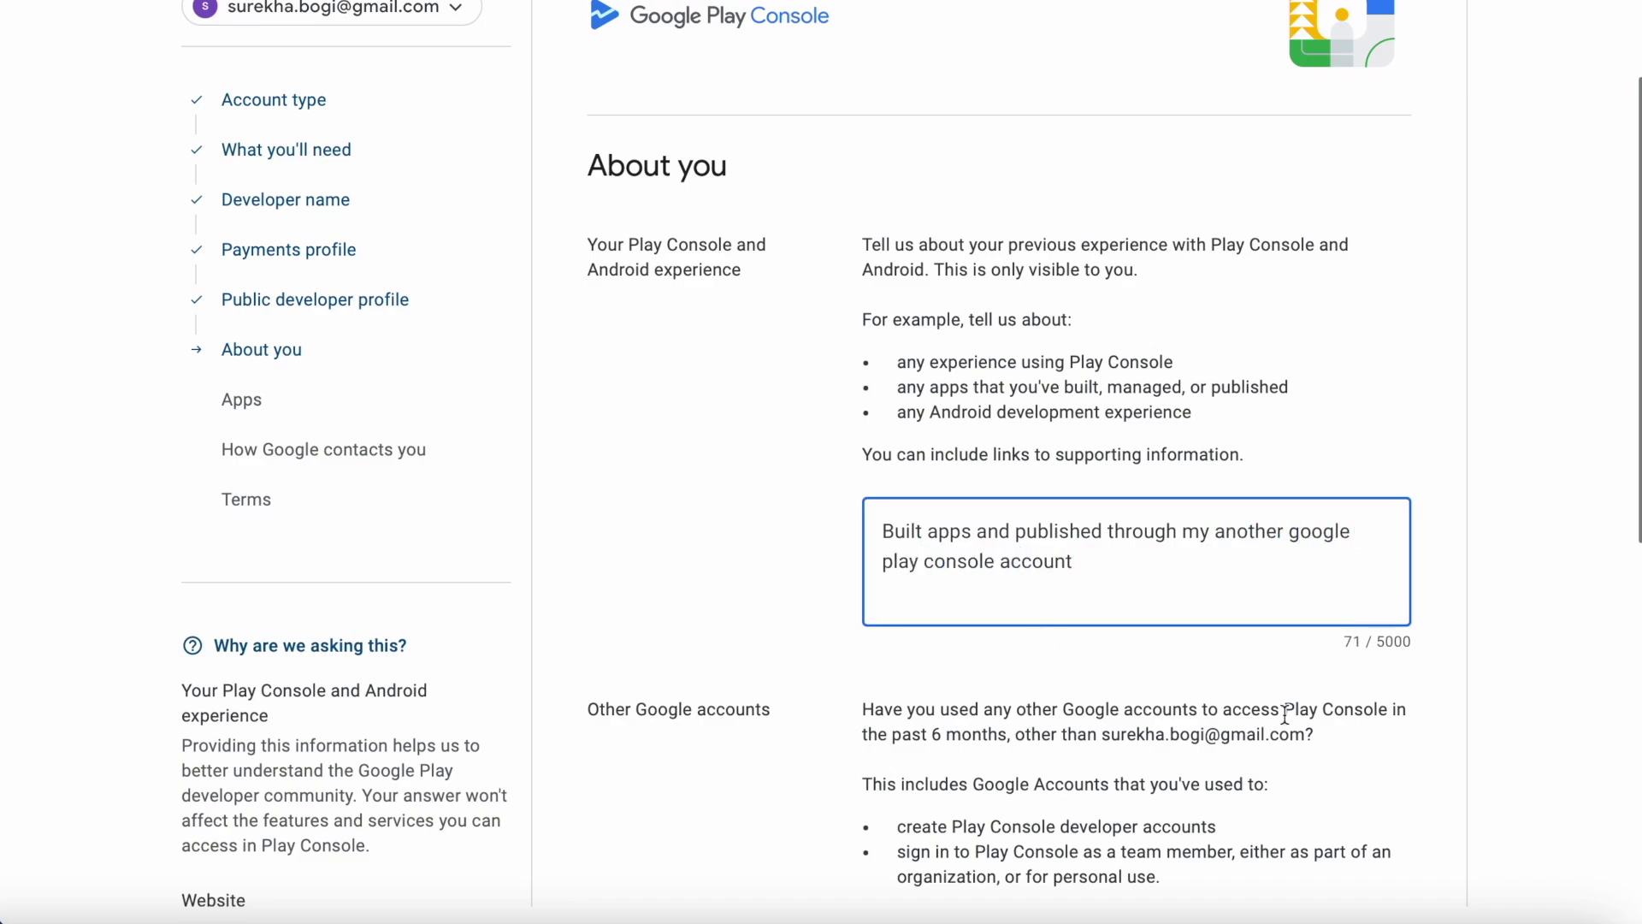
scroll(1286, 718, down, 7)
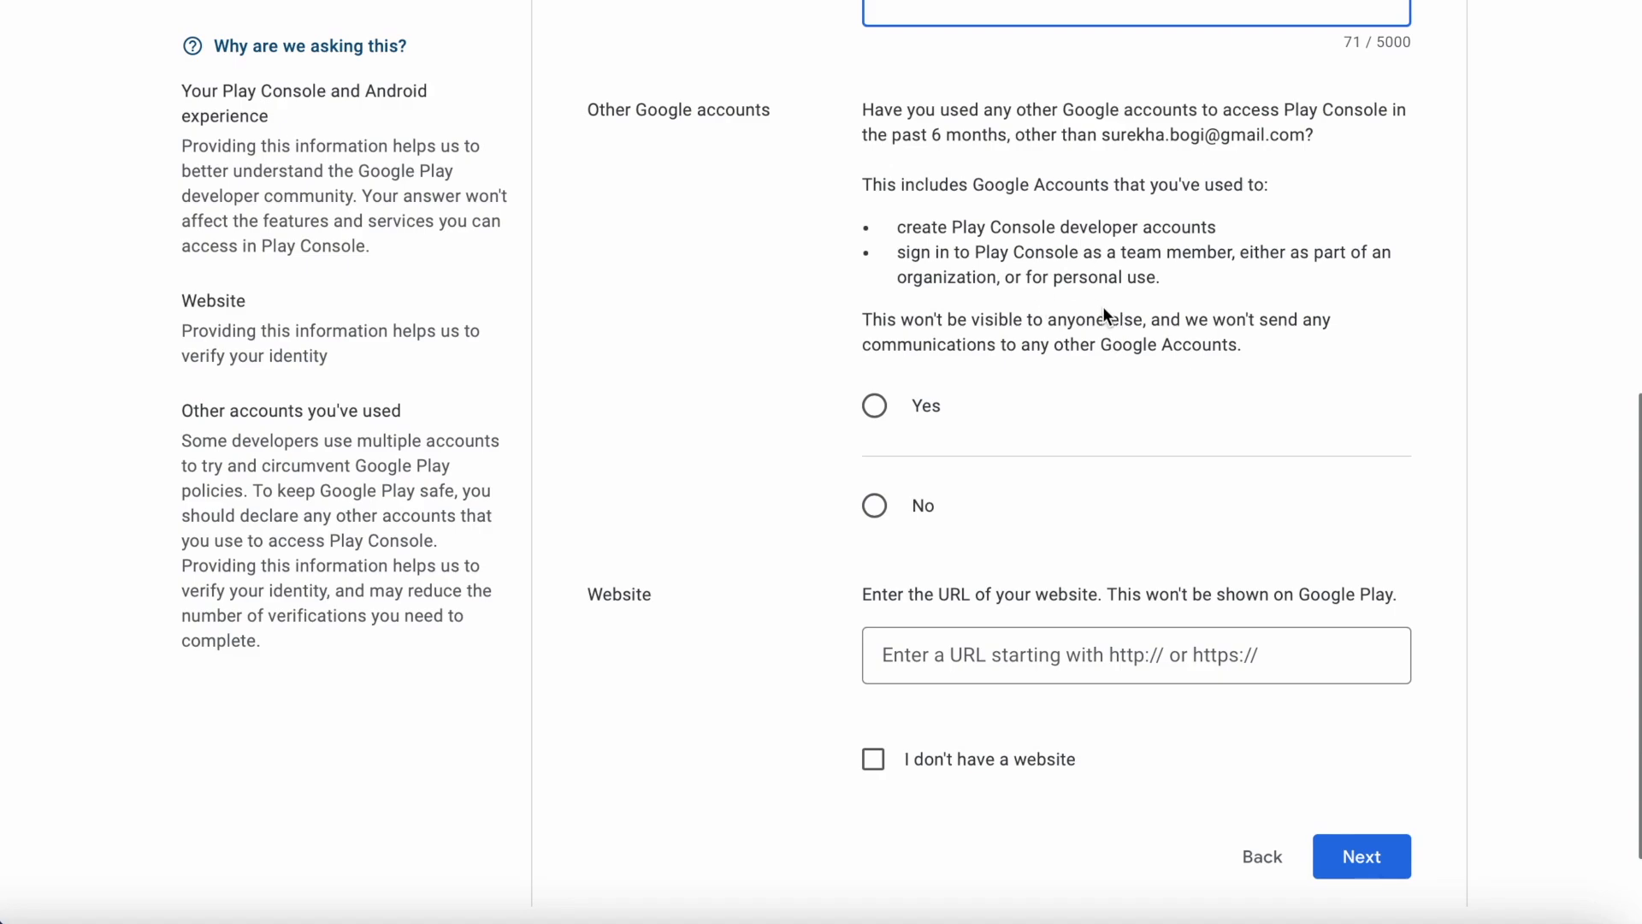
Declare one other Google account used before, pasting its email and verifying it with the emailed code
click(875, 407)
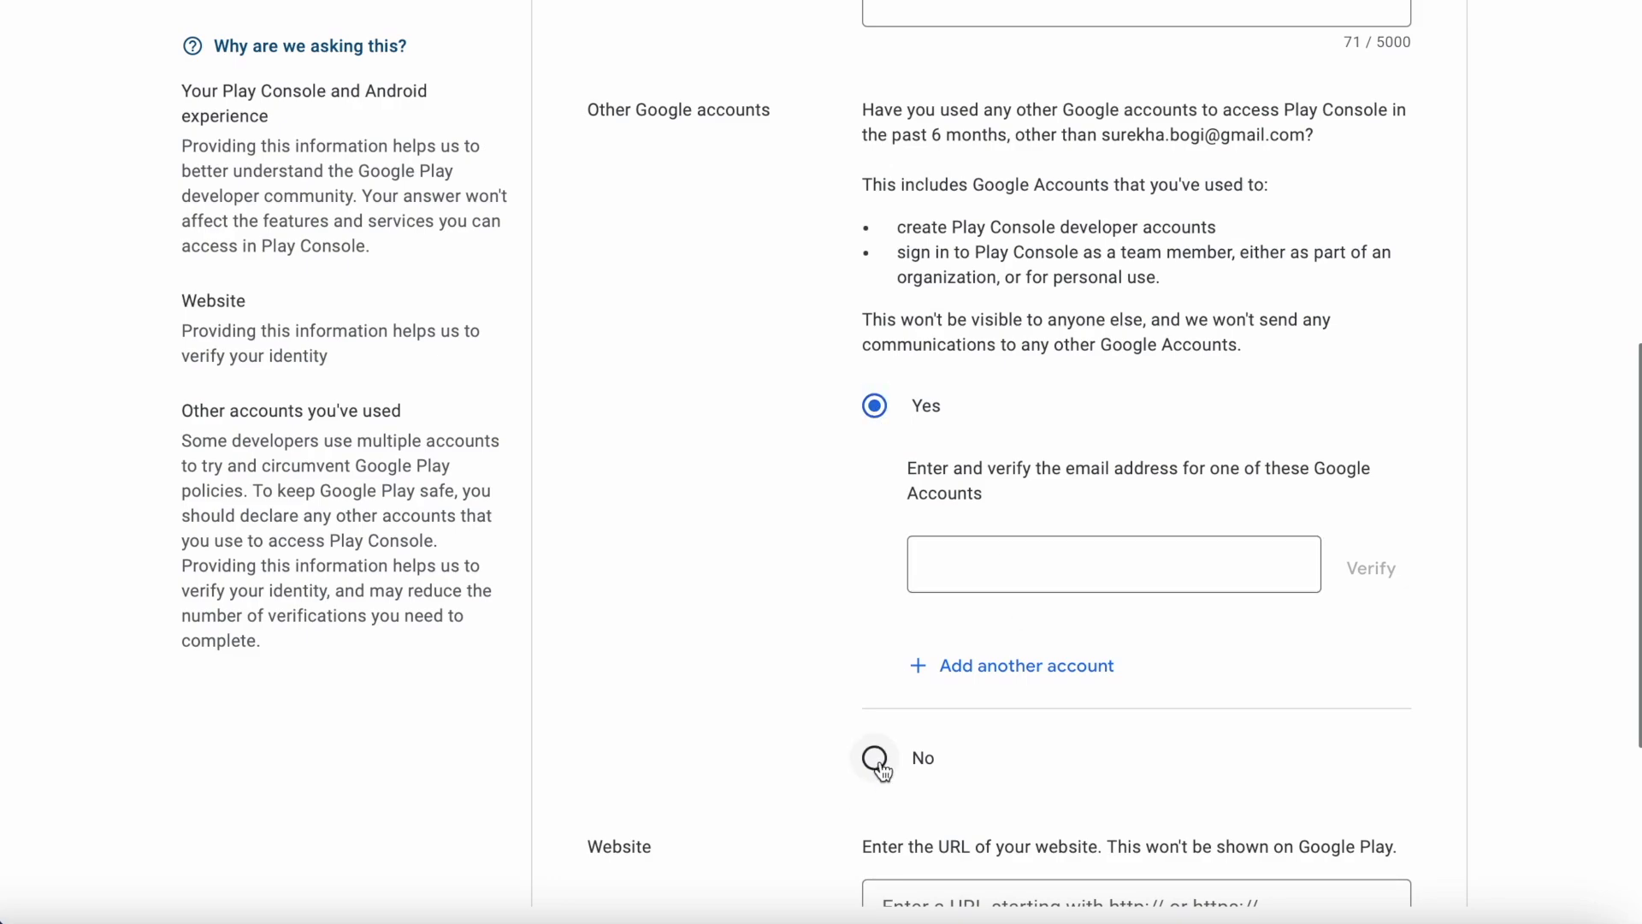
click(975, 566)
key(ctrl+v)
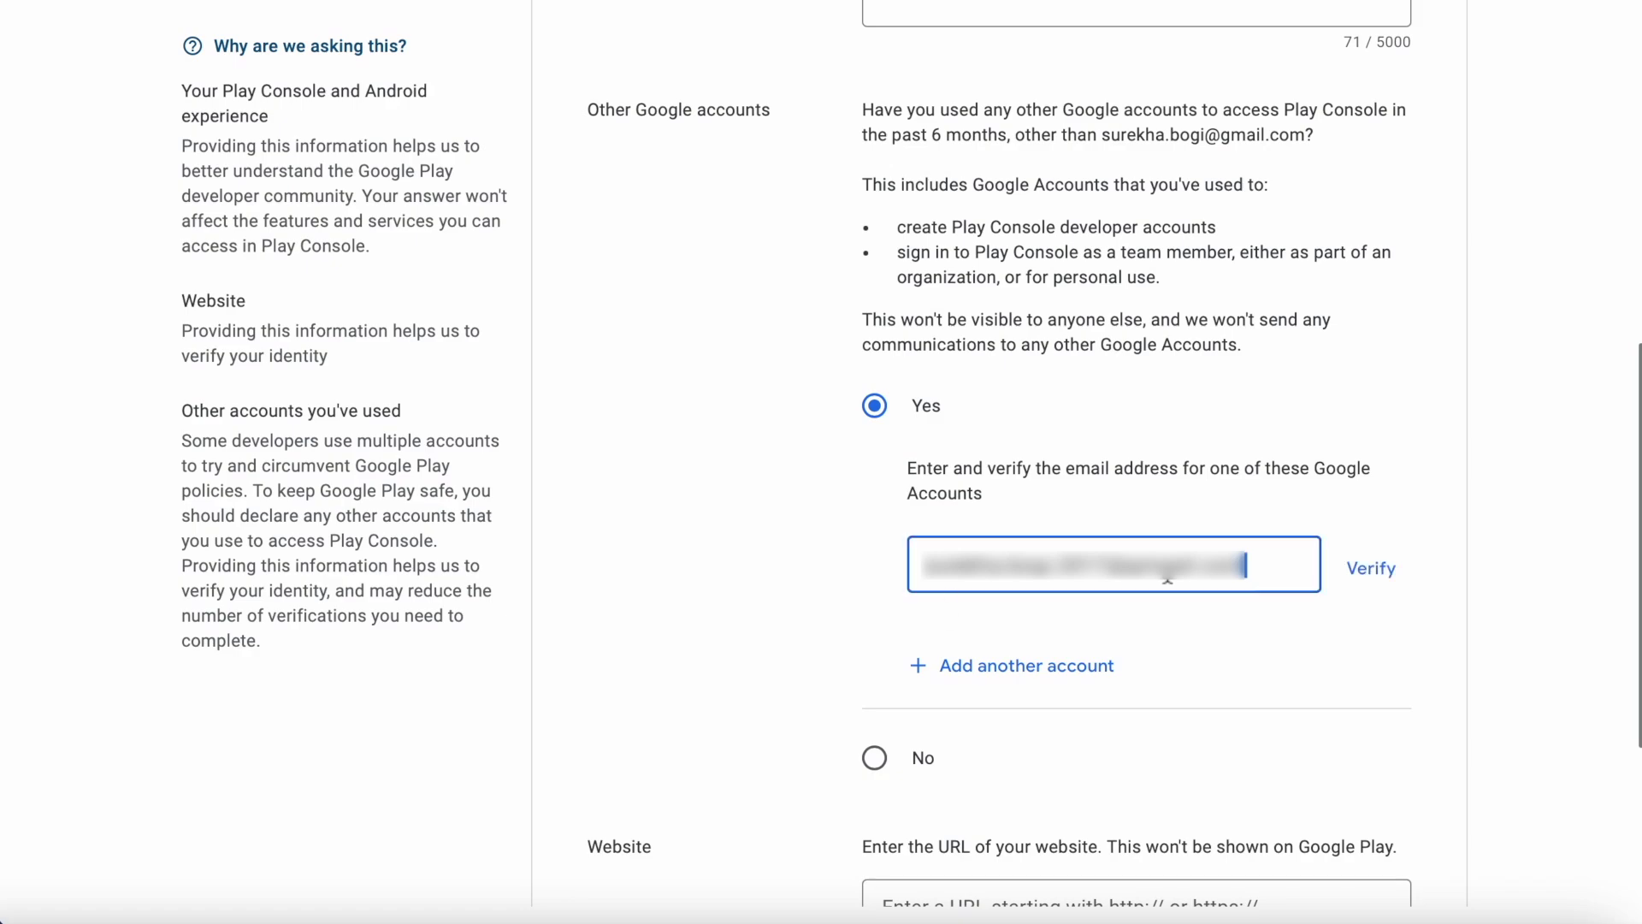
click(1371, 567)
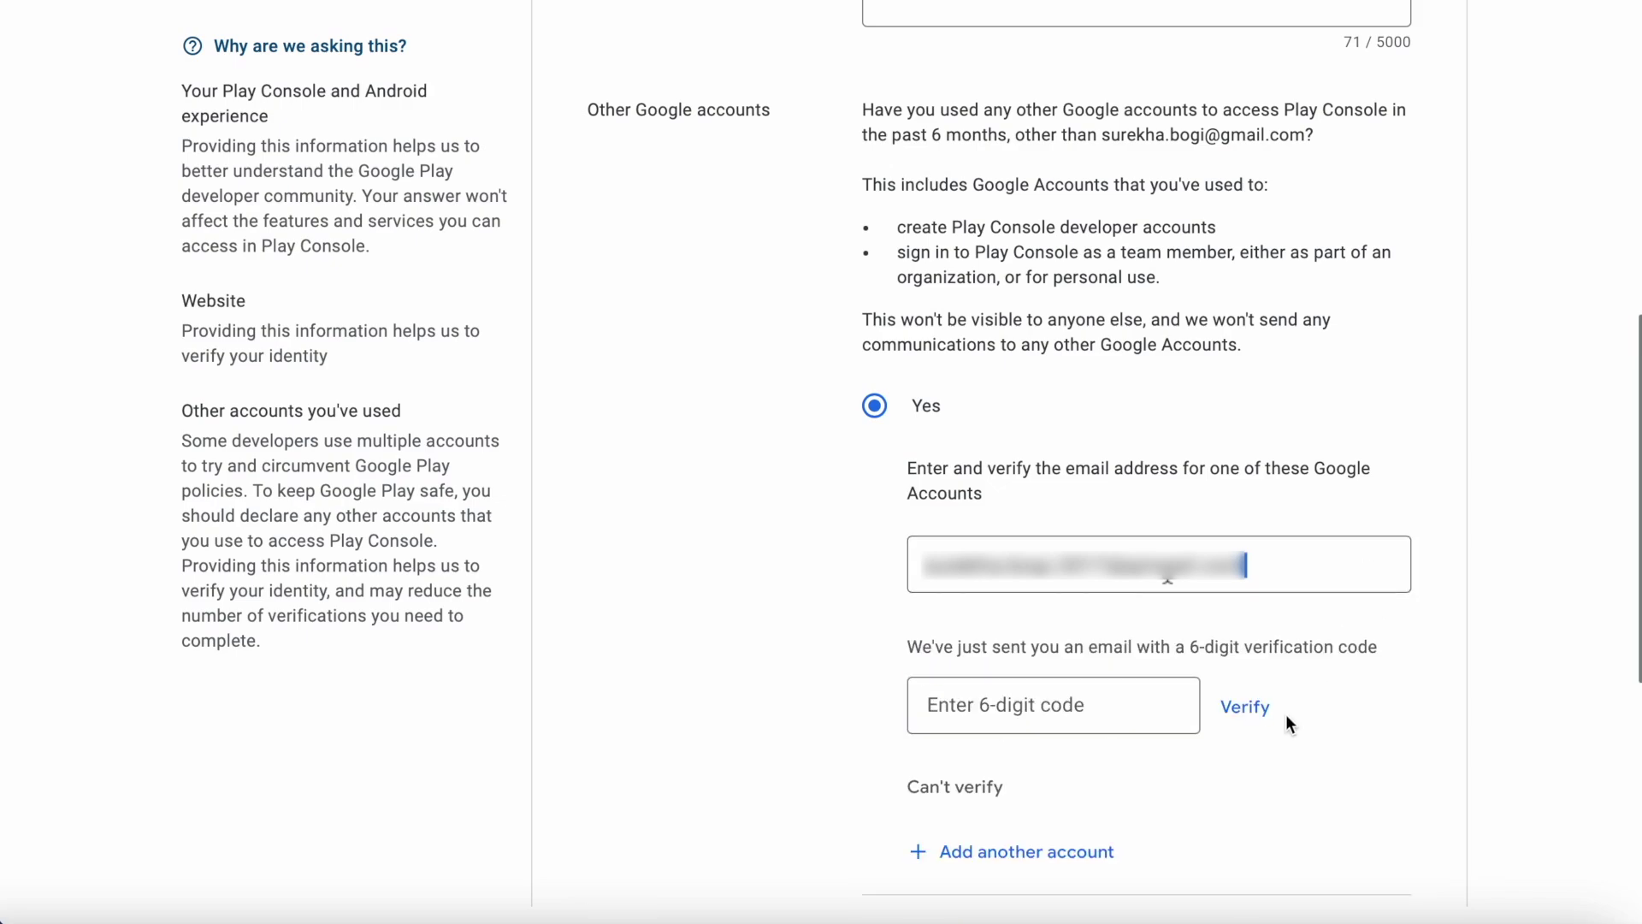
scroll(1286, 715, down, 3)
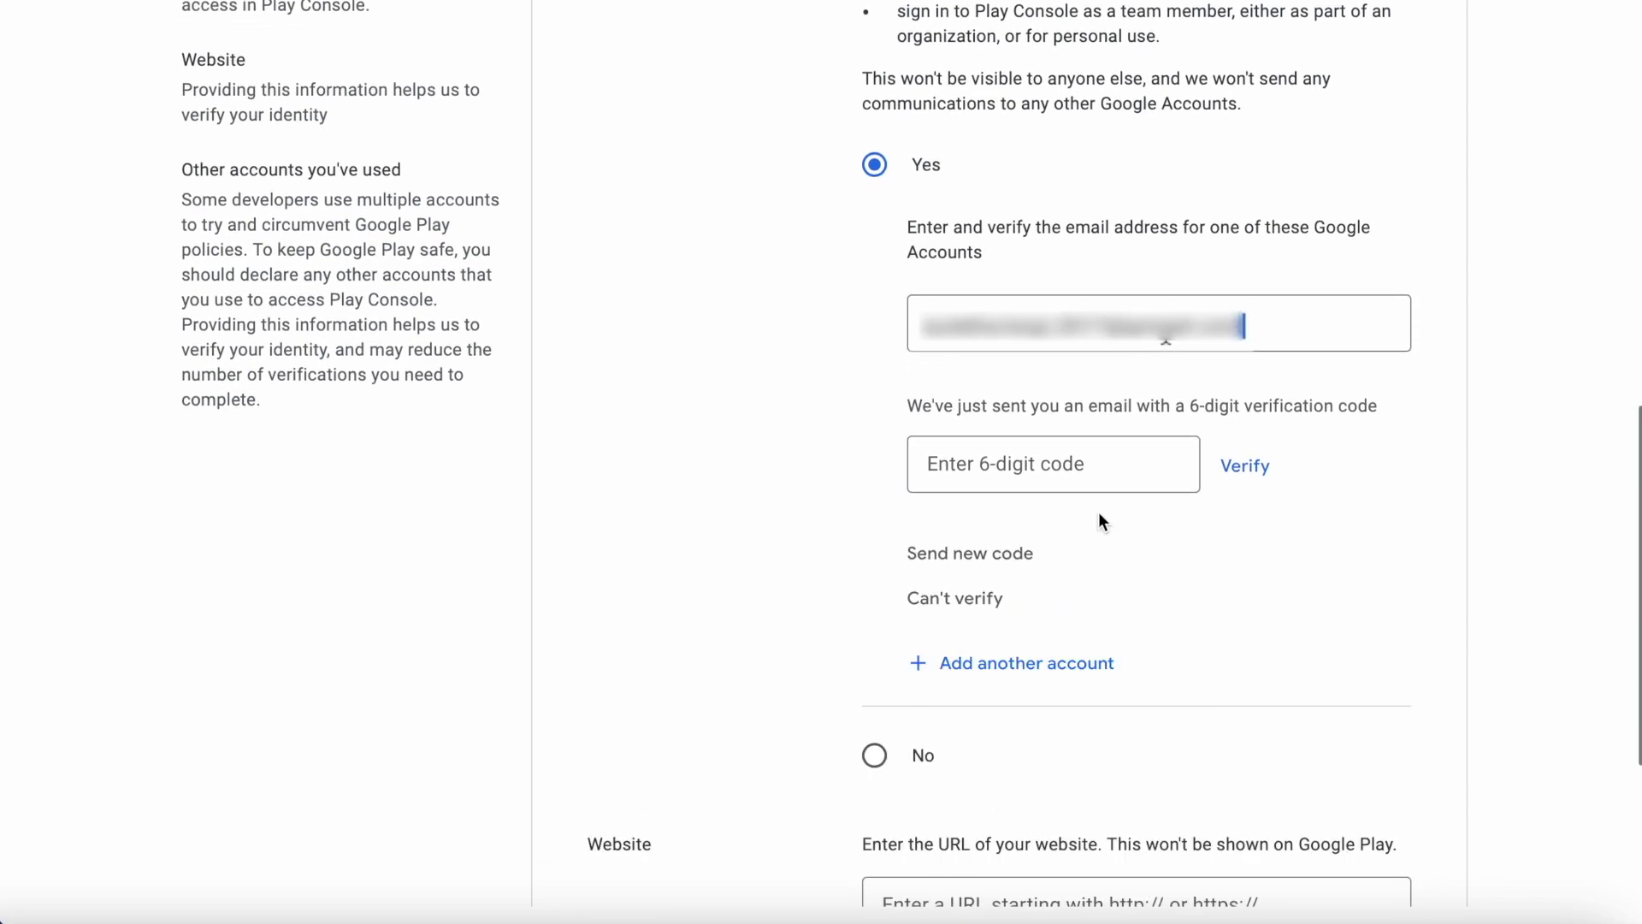
click(1082, 466)
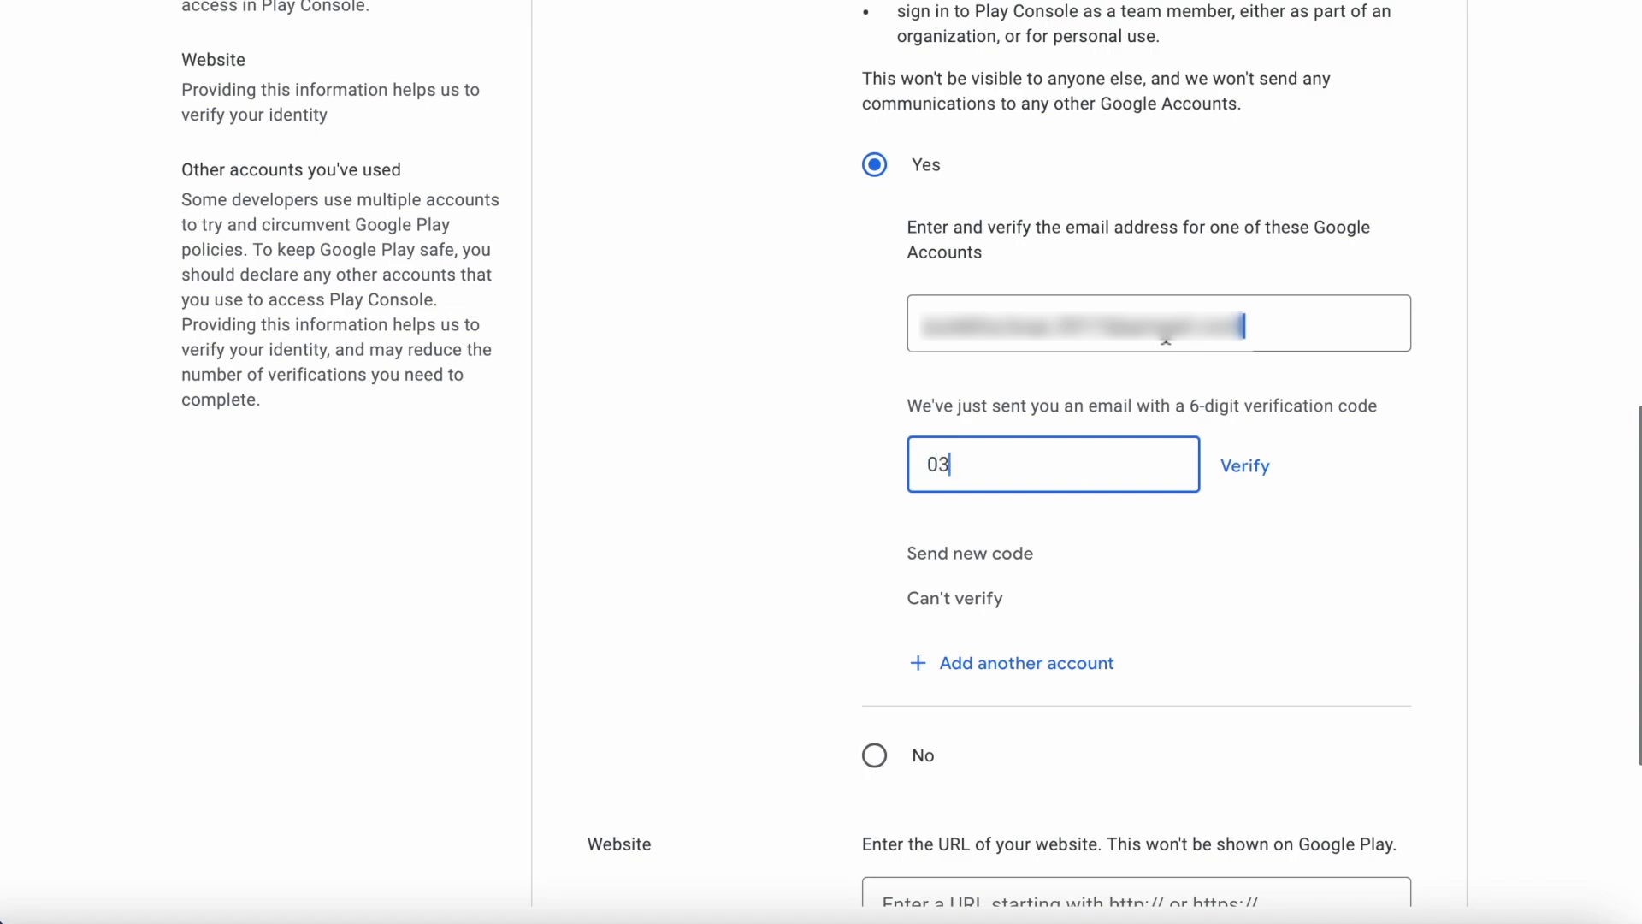
click(1269, 463)
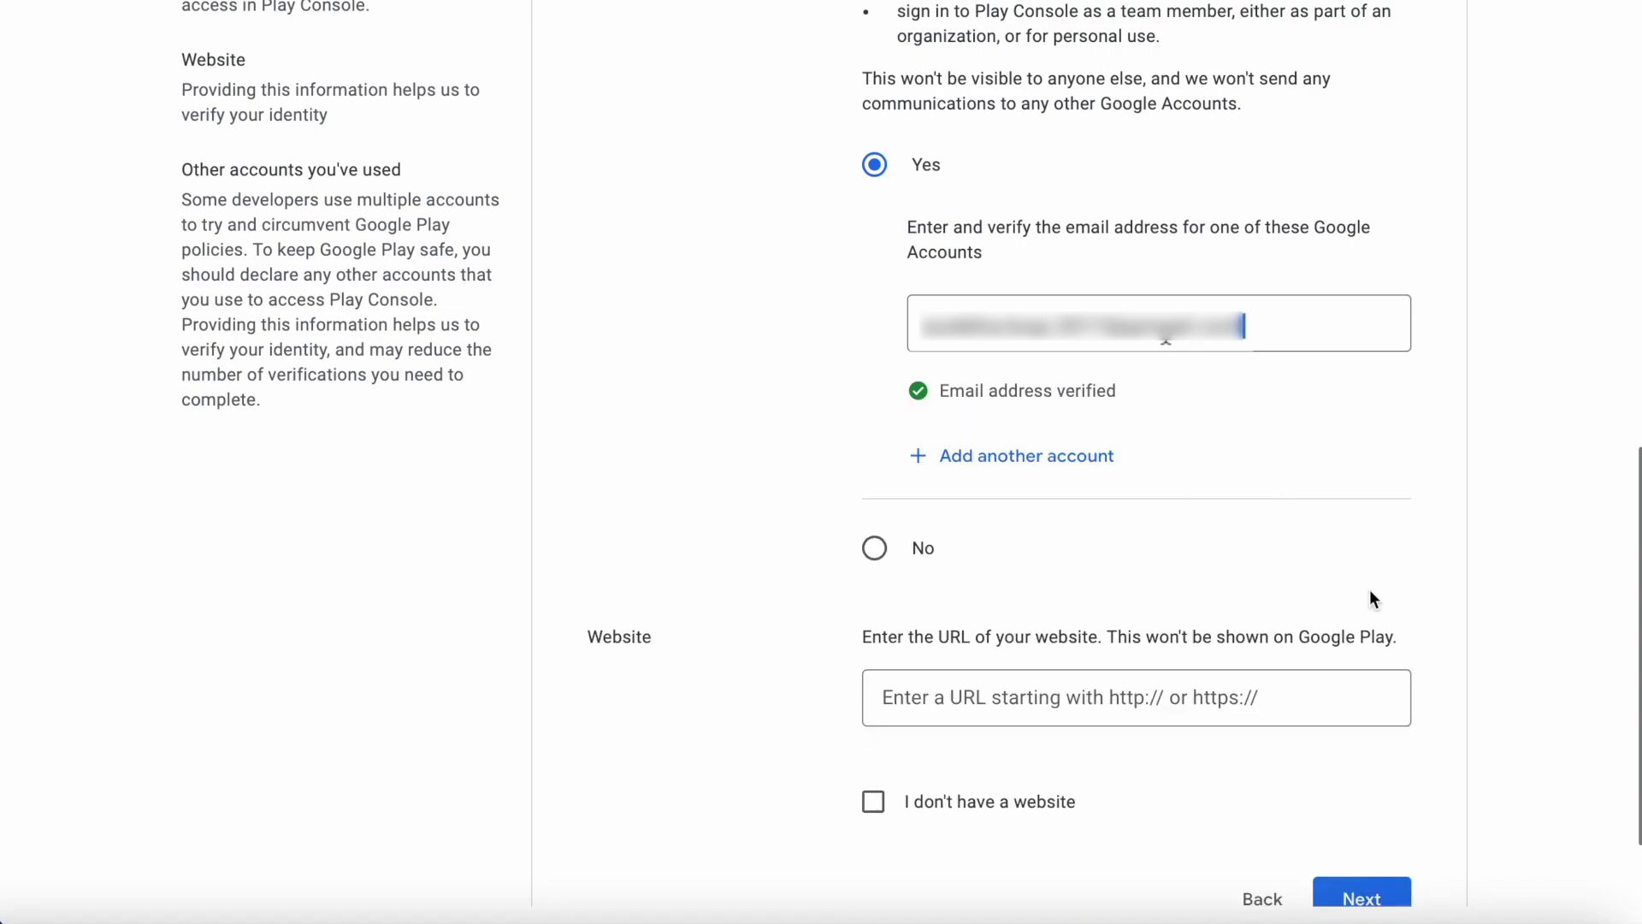
State that there is no website and submit the About you page
scroll(1371, 598, down, 2)
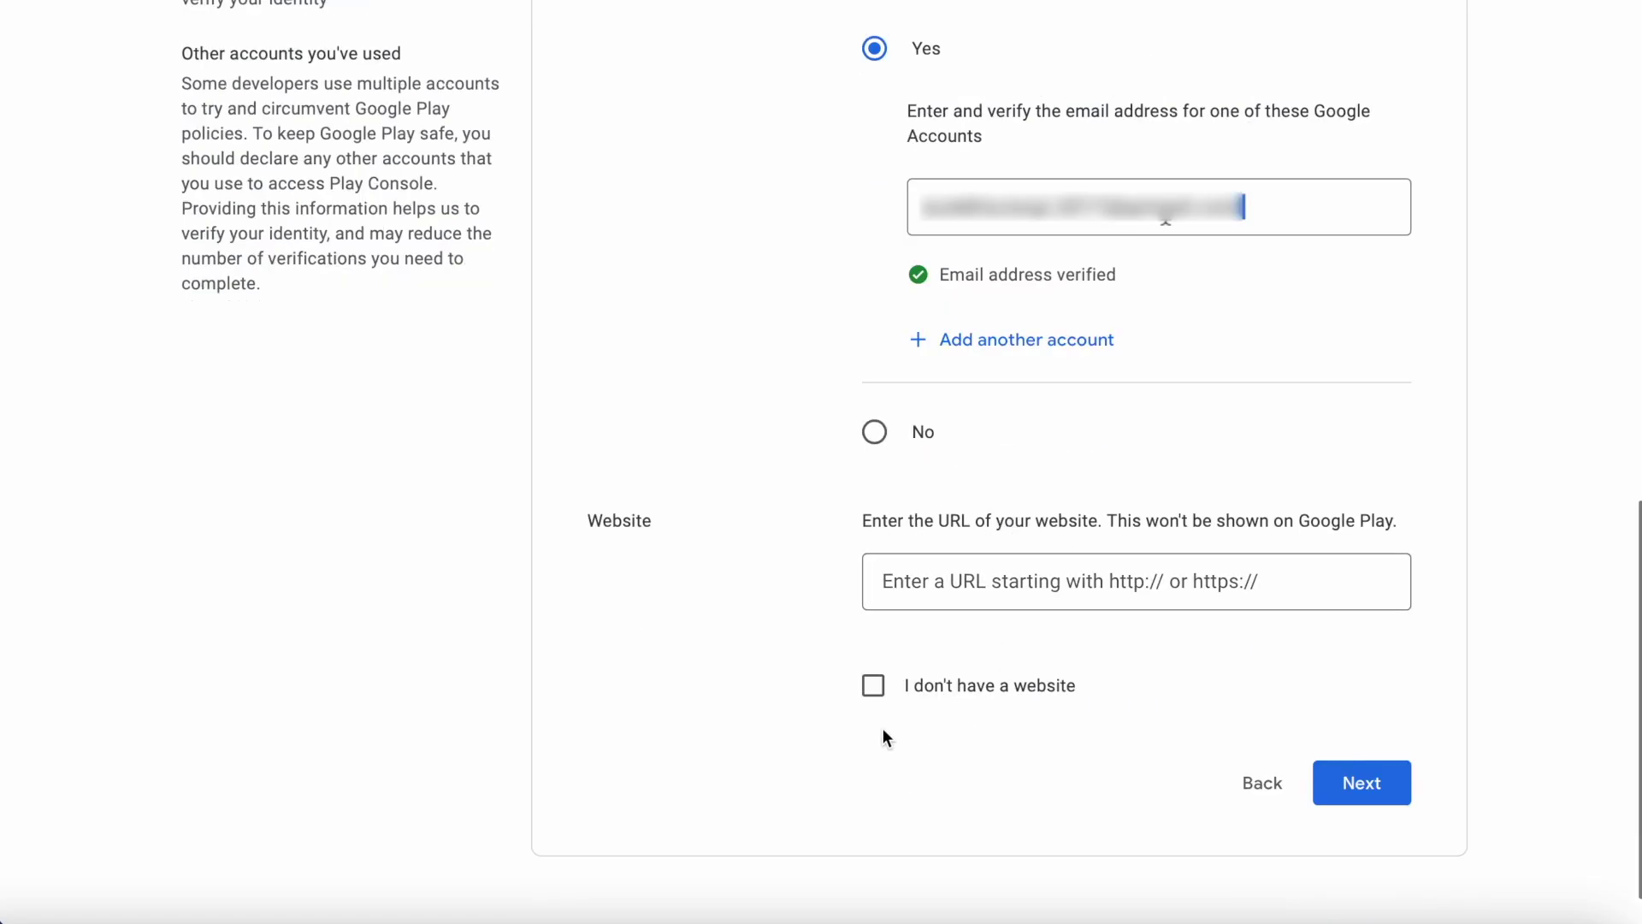
click(873, 686)
scroll(1103, 685, down, 2)
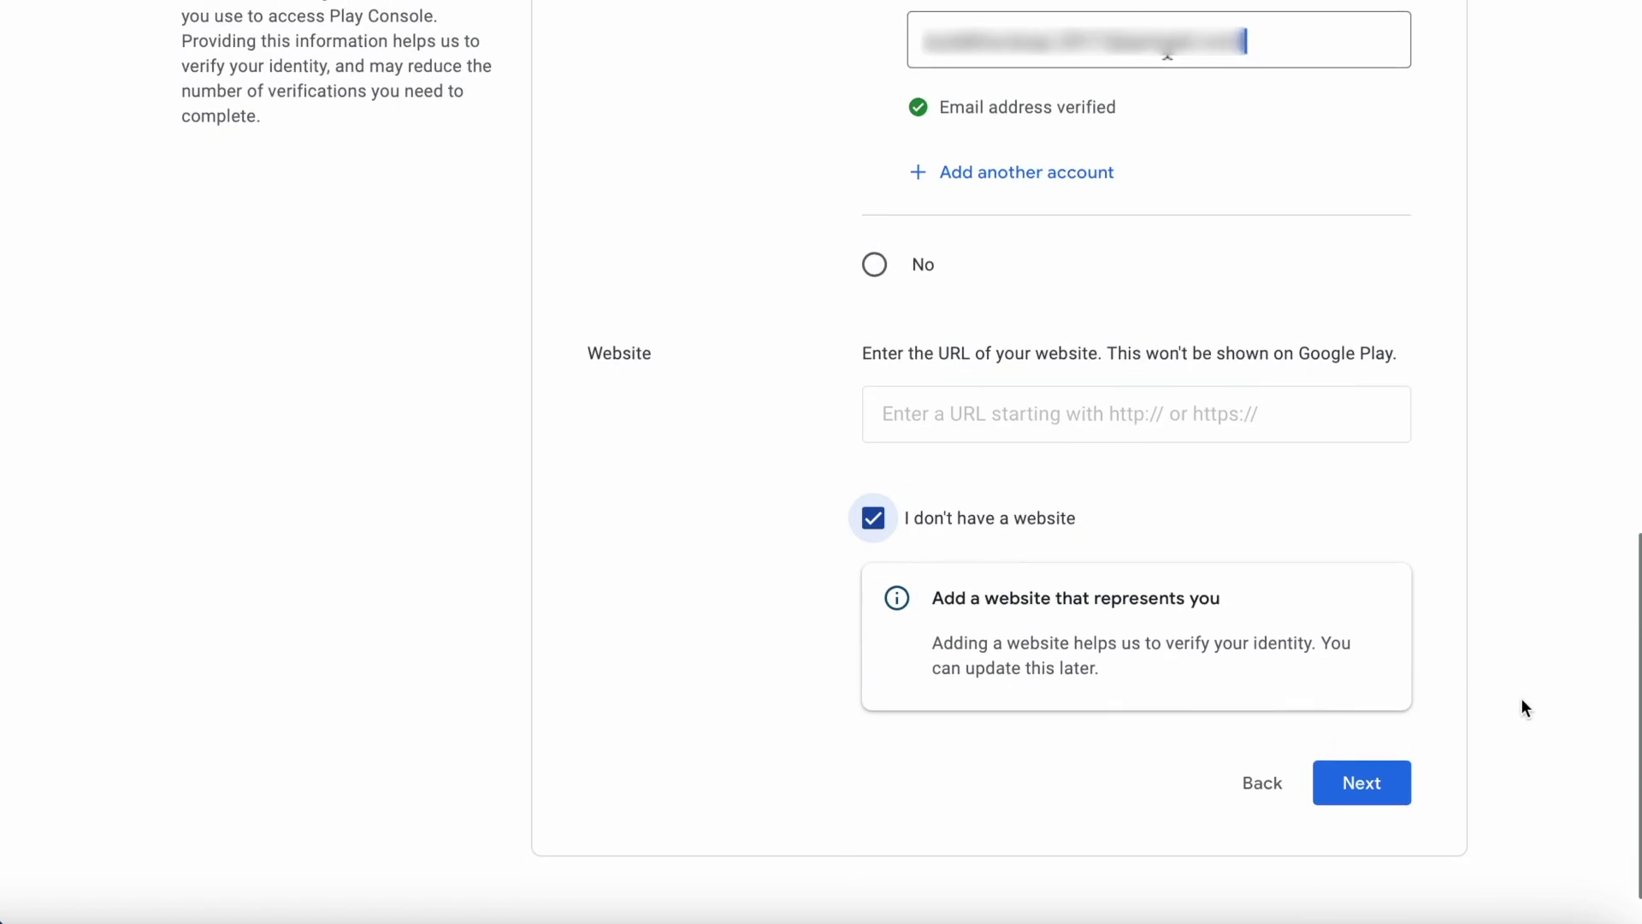
click(1366, 792)
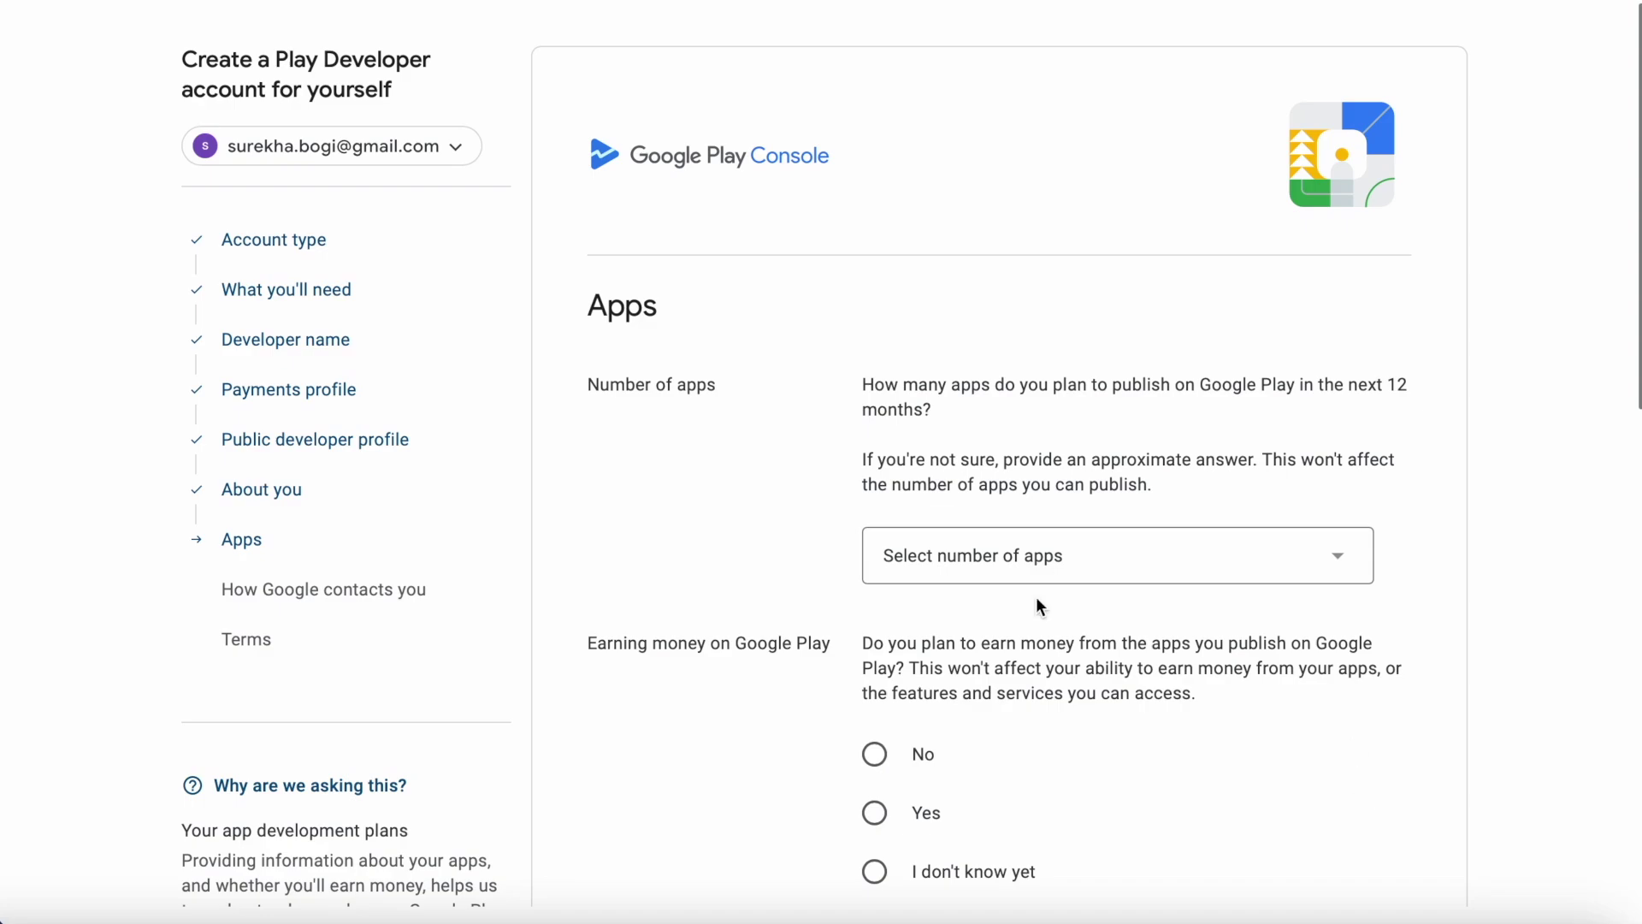
Answer More than 10 apps and Yes to earning money, with Ads as the method
click(1338, 564)
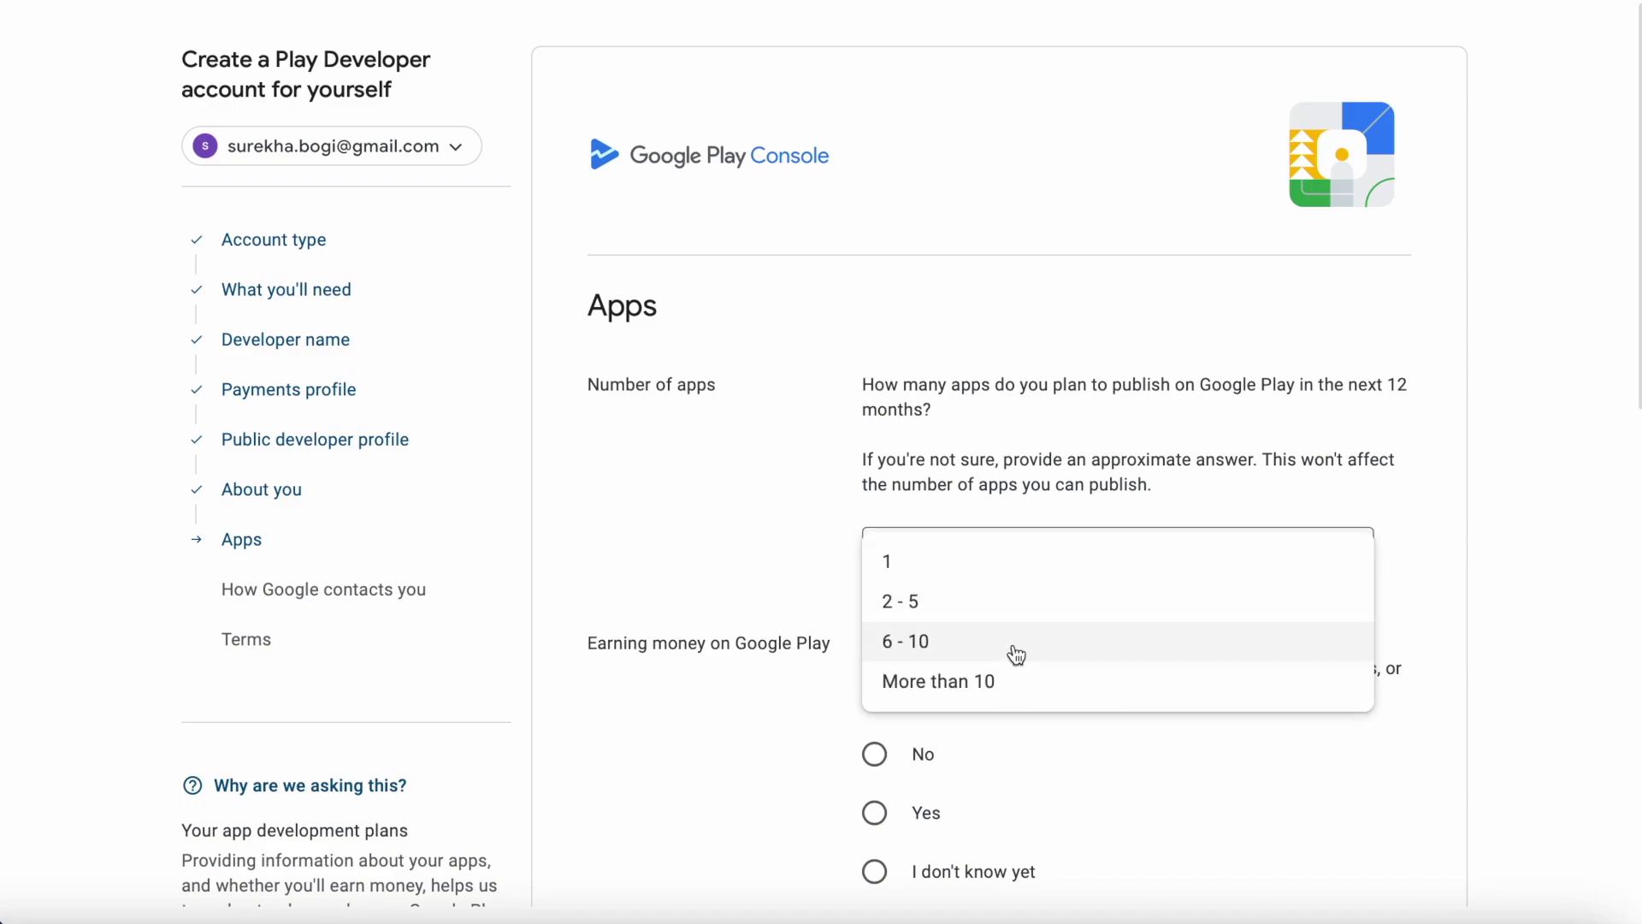
click(975, 682)
scroll(1141, 734, down, 5)
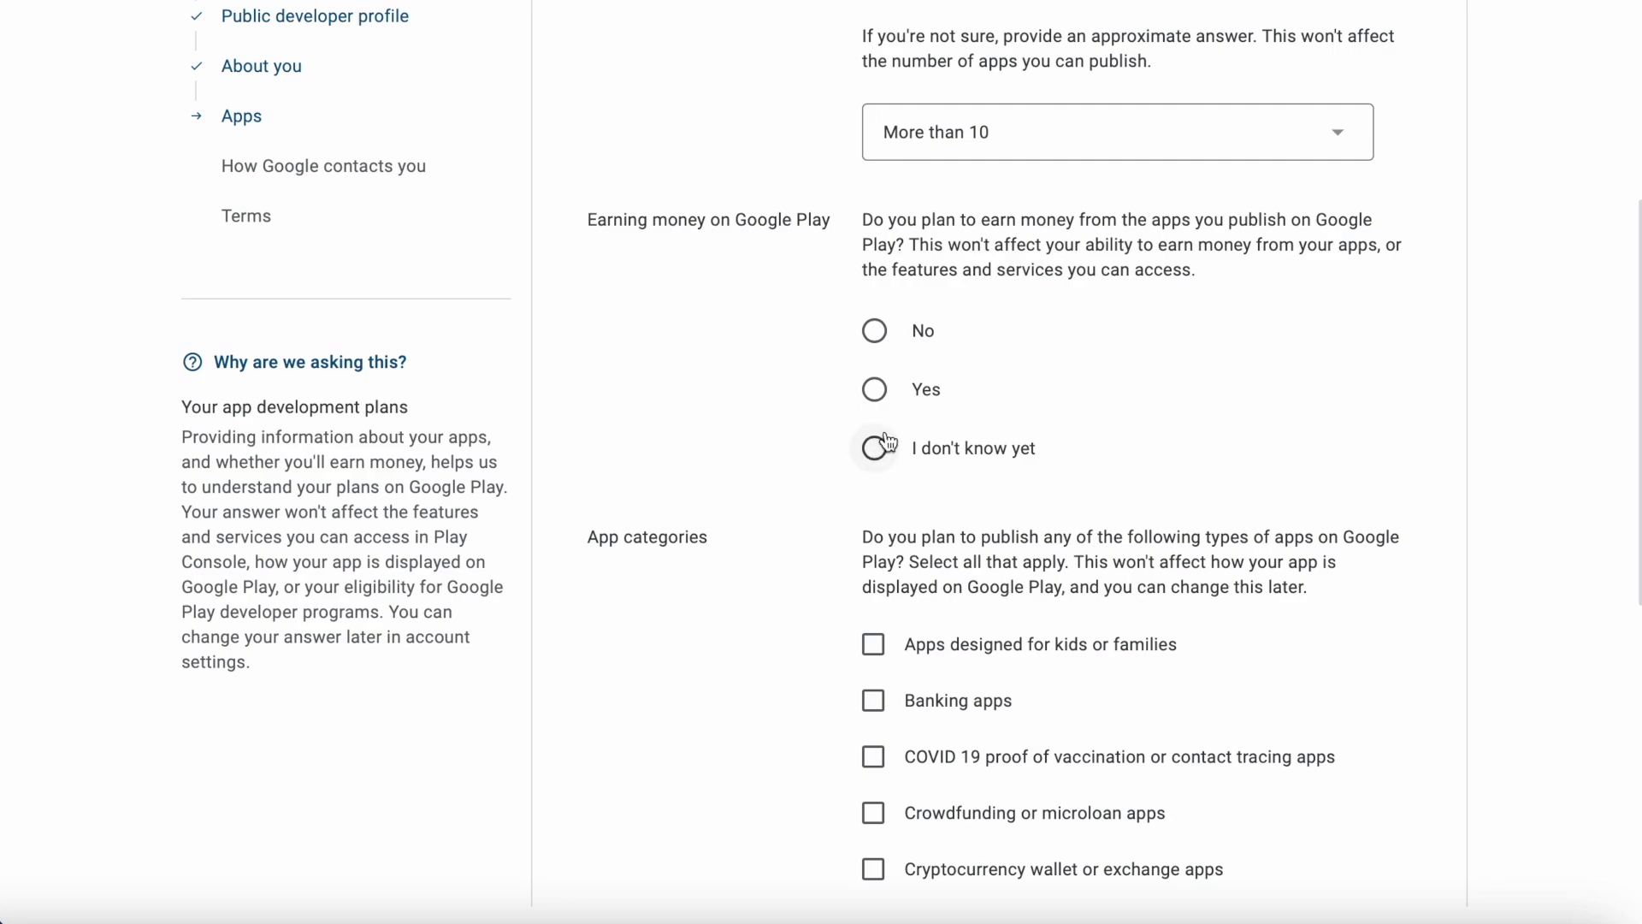
click(878, 392)
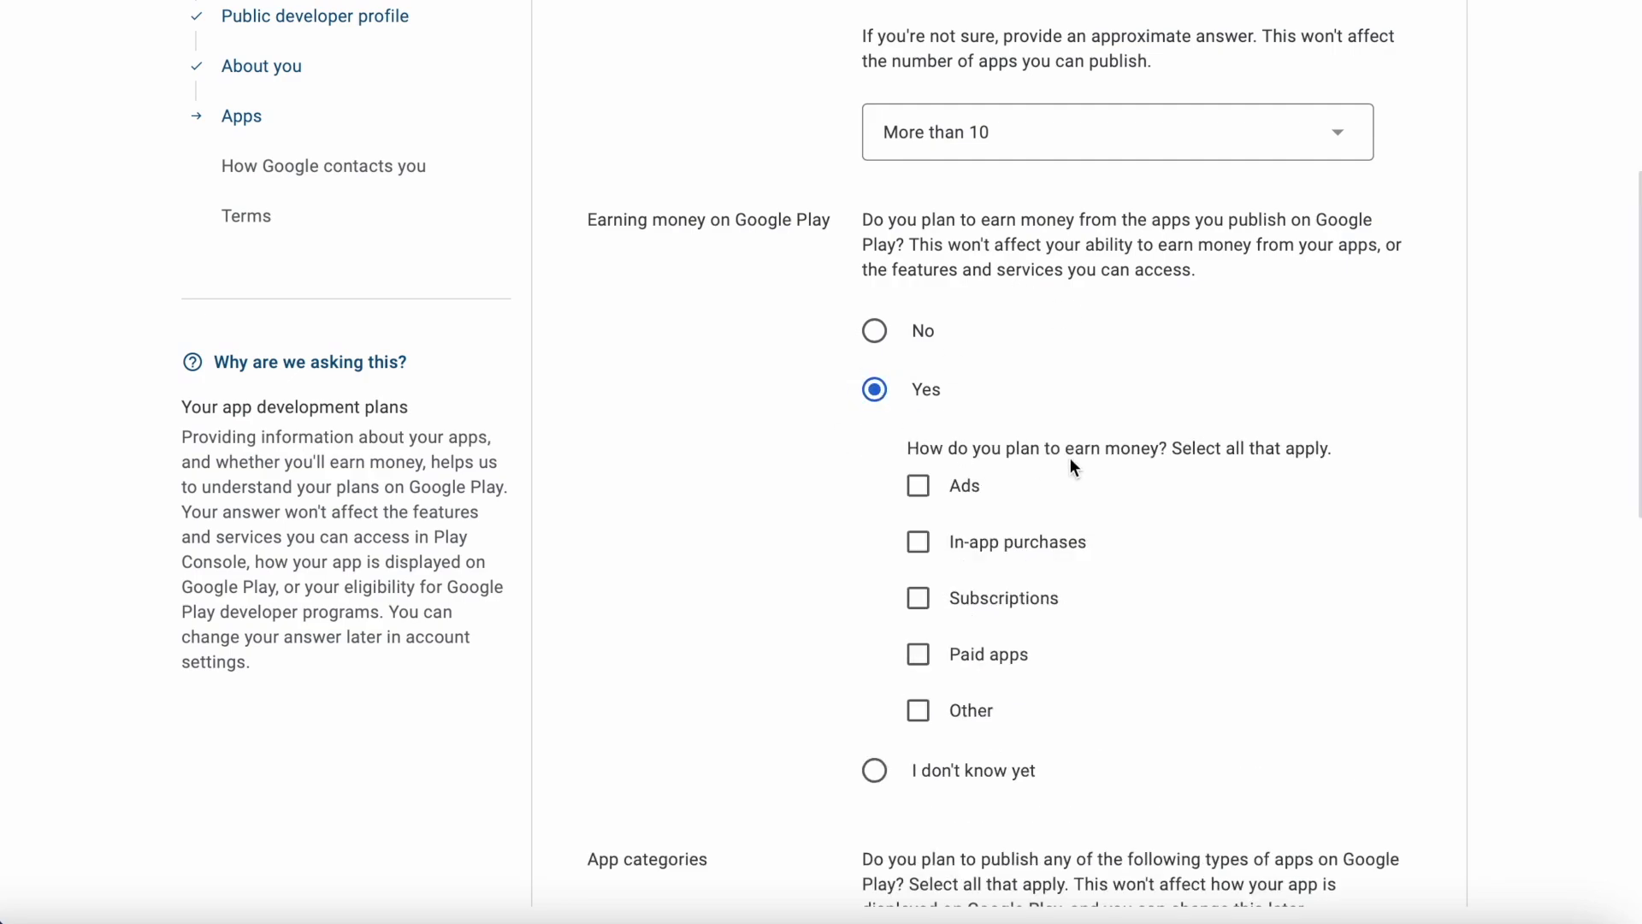
click(939, 493)
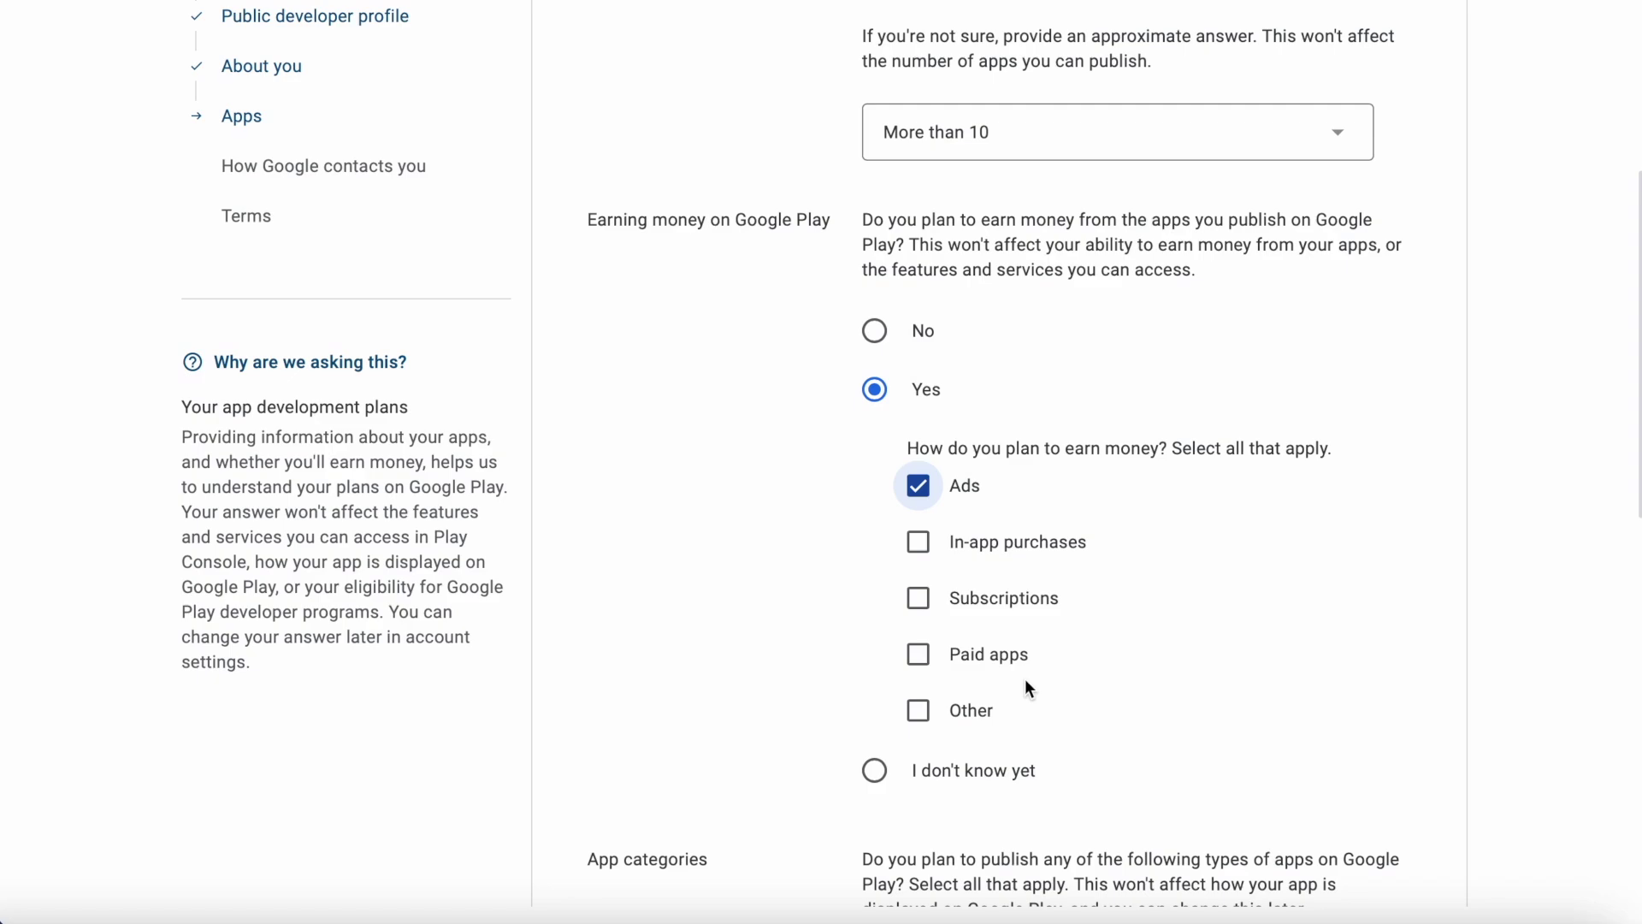
scroll(1024, 679, down, 4)
scroll(1023, 685, up, 1)
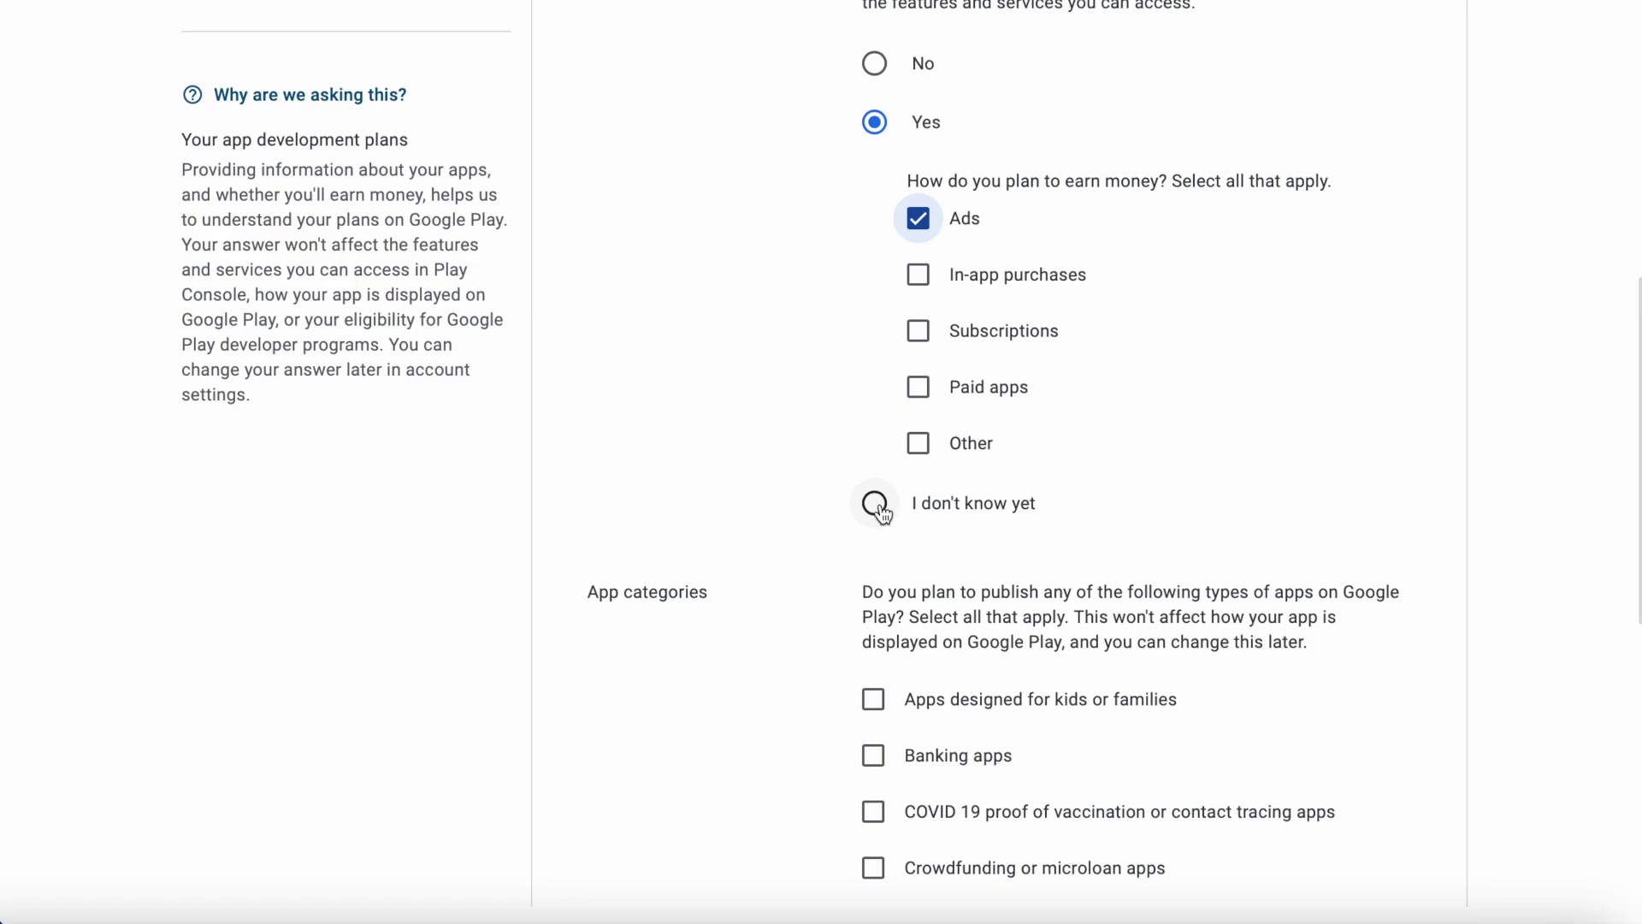
scroll(1035, 557, down, 5)
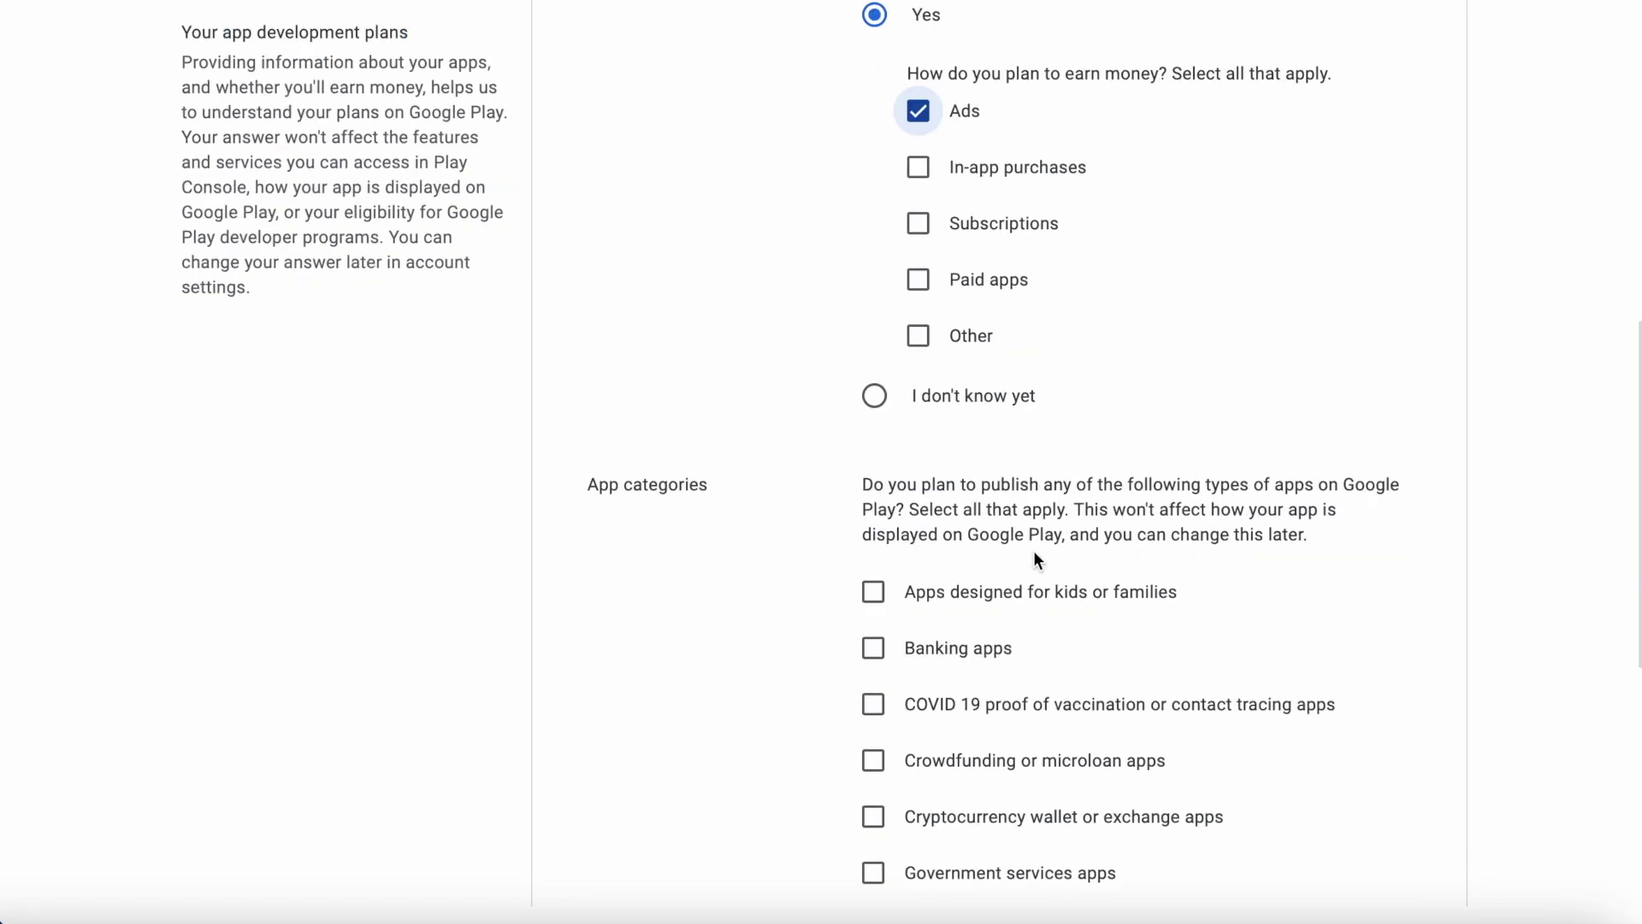
Mark None of the above for app categories and submit the Apps answers
scroll(1035, 558, down, 1)
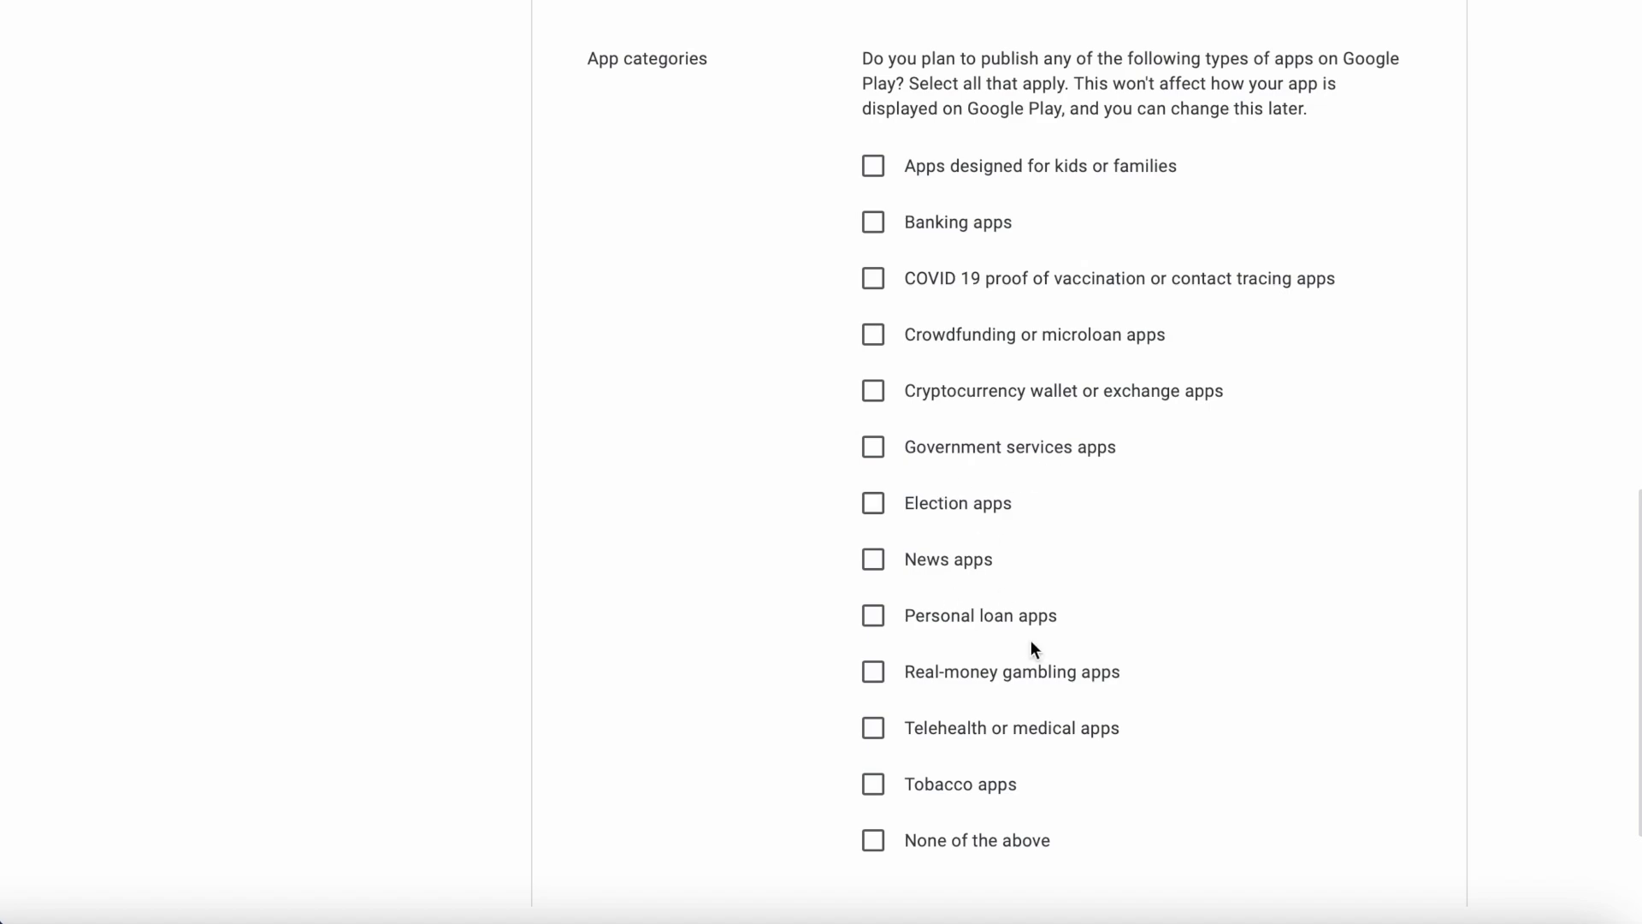
scroll(1031, 648, down, 1)
scroll(1035, 684, up, 1)
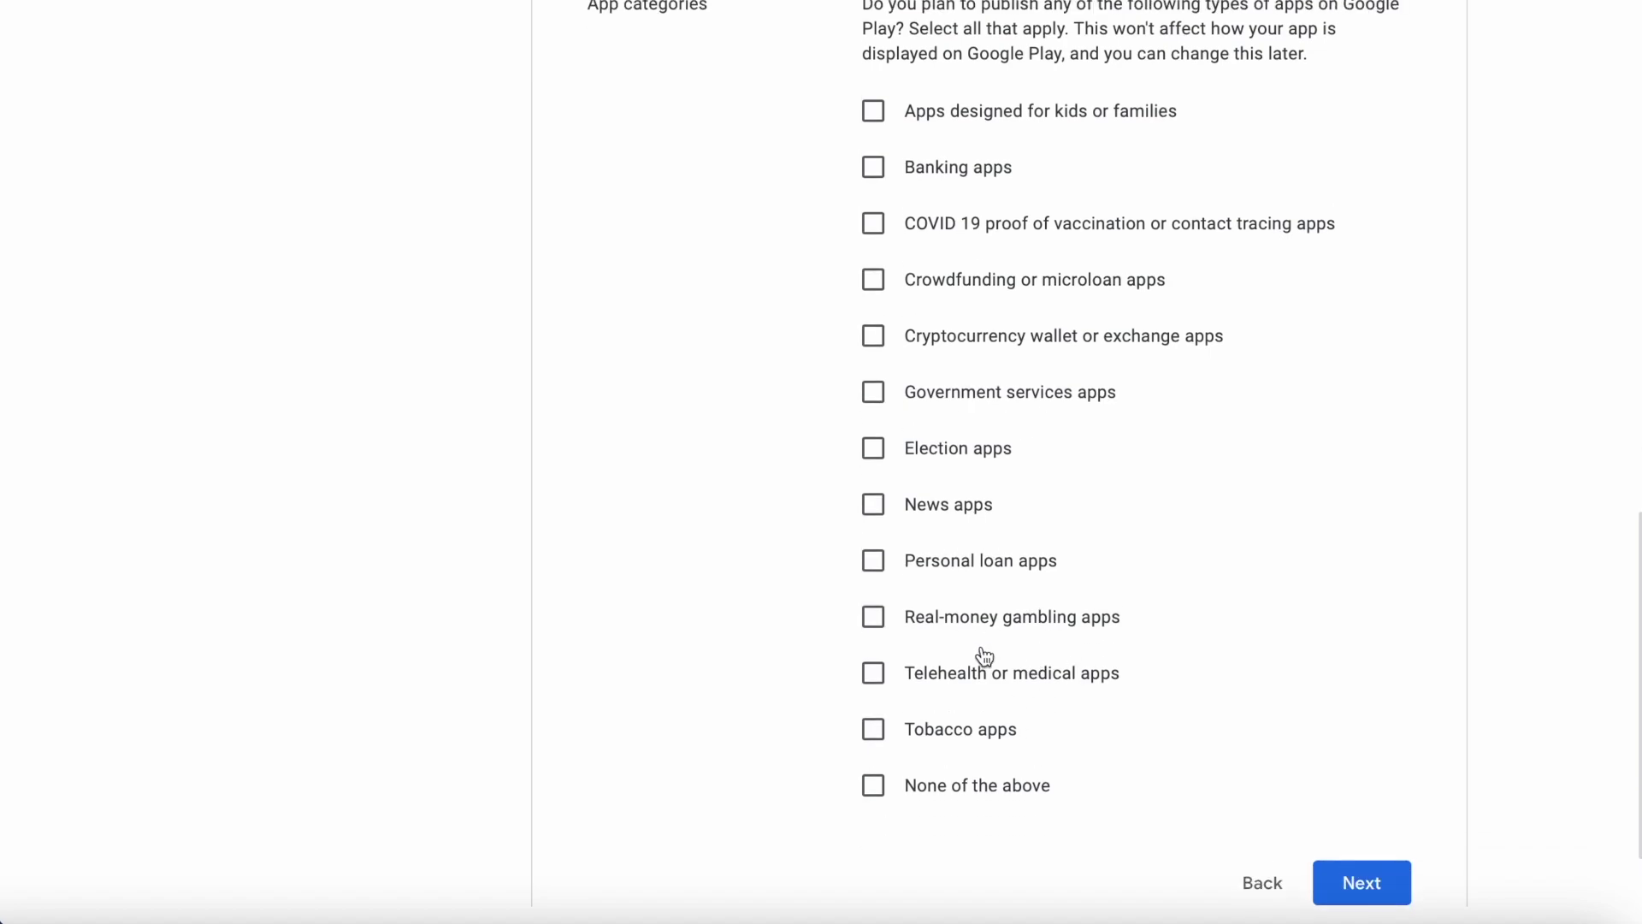
click(873, 785)
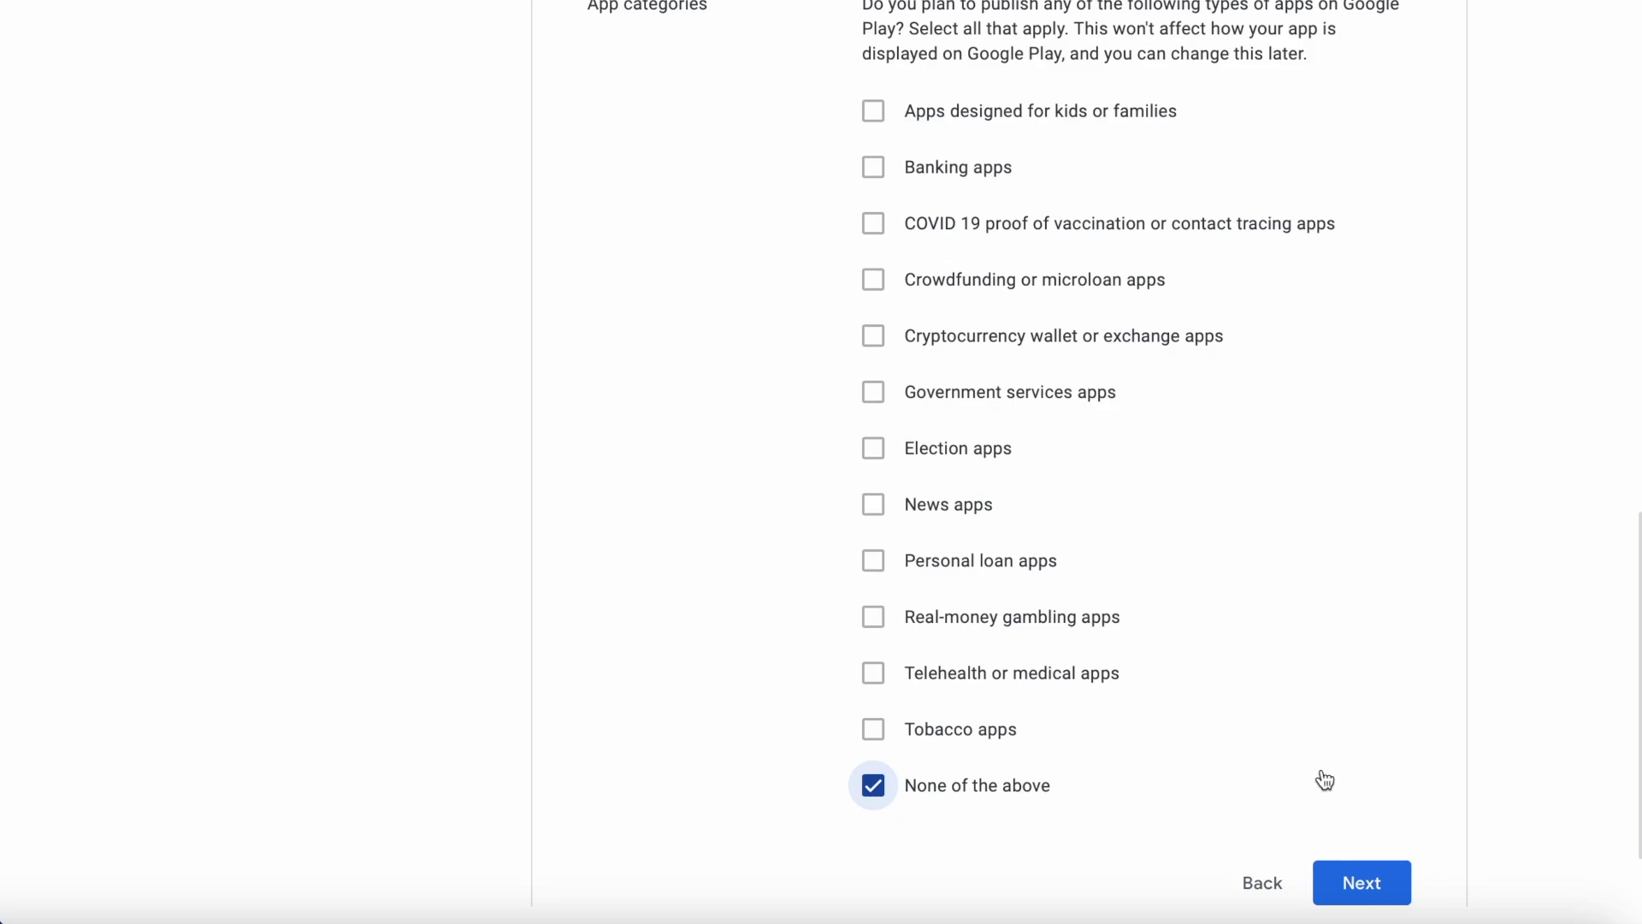
click(1375, 889)
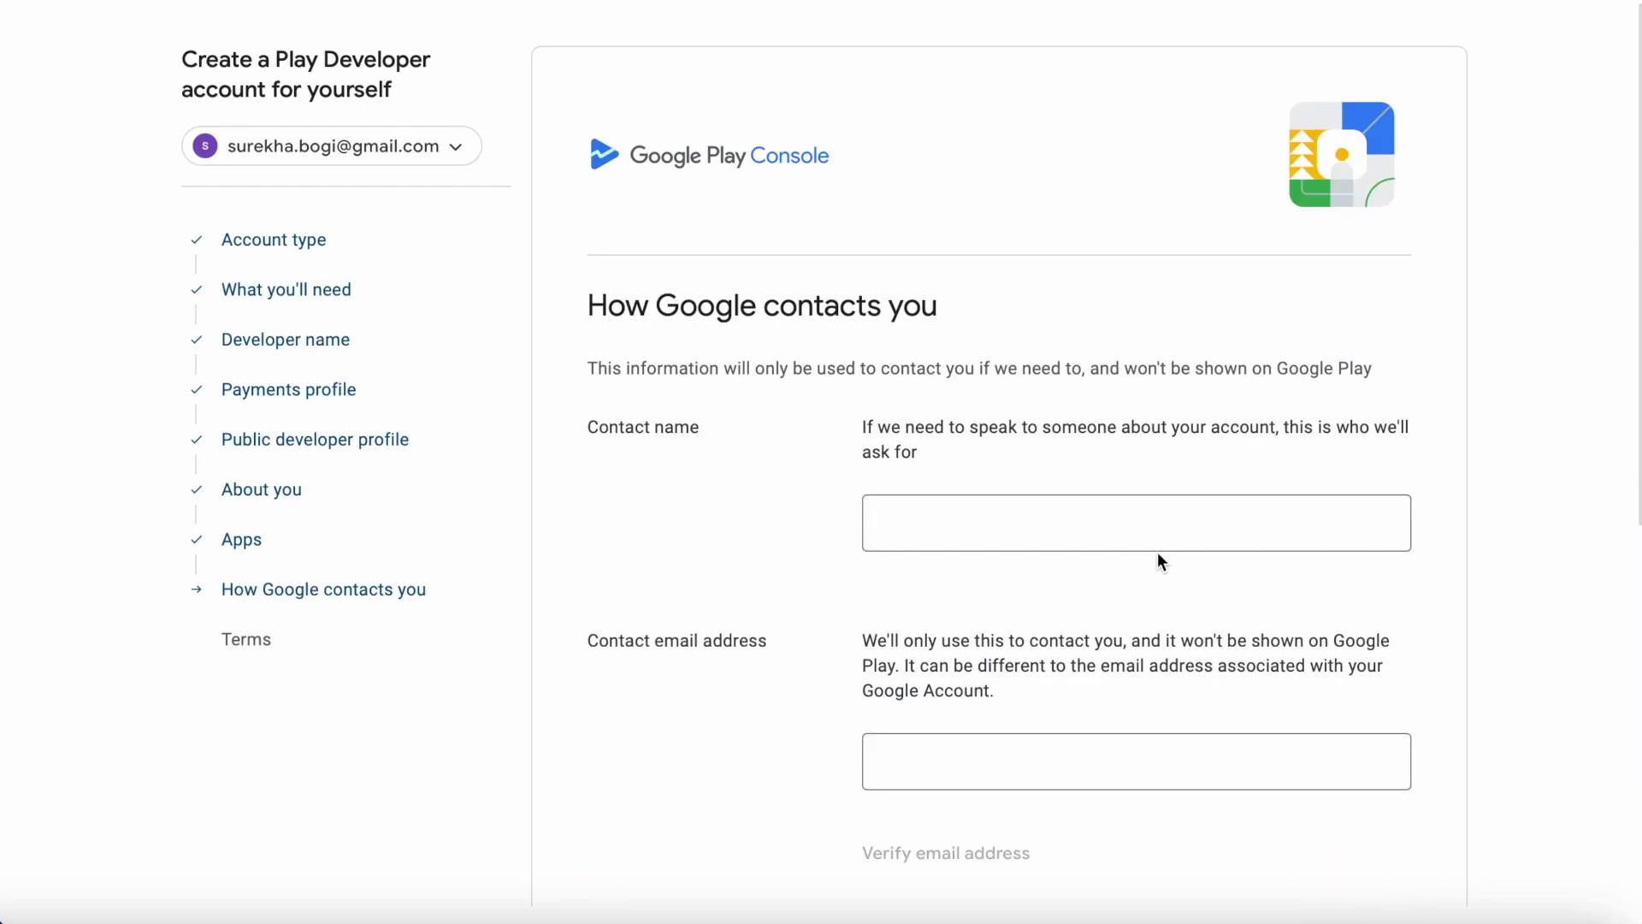
Enter the contact person's name and contact email address
click(1012, 514)
text(Surekha)
click(1000, 744)
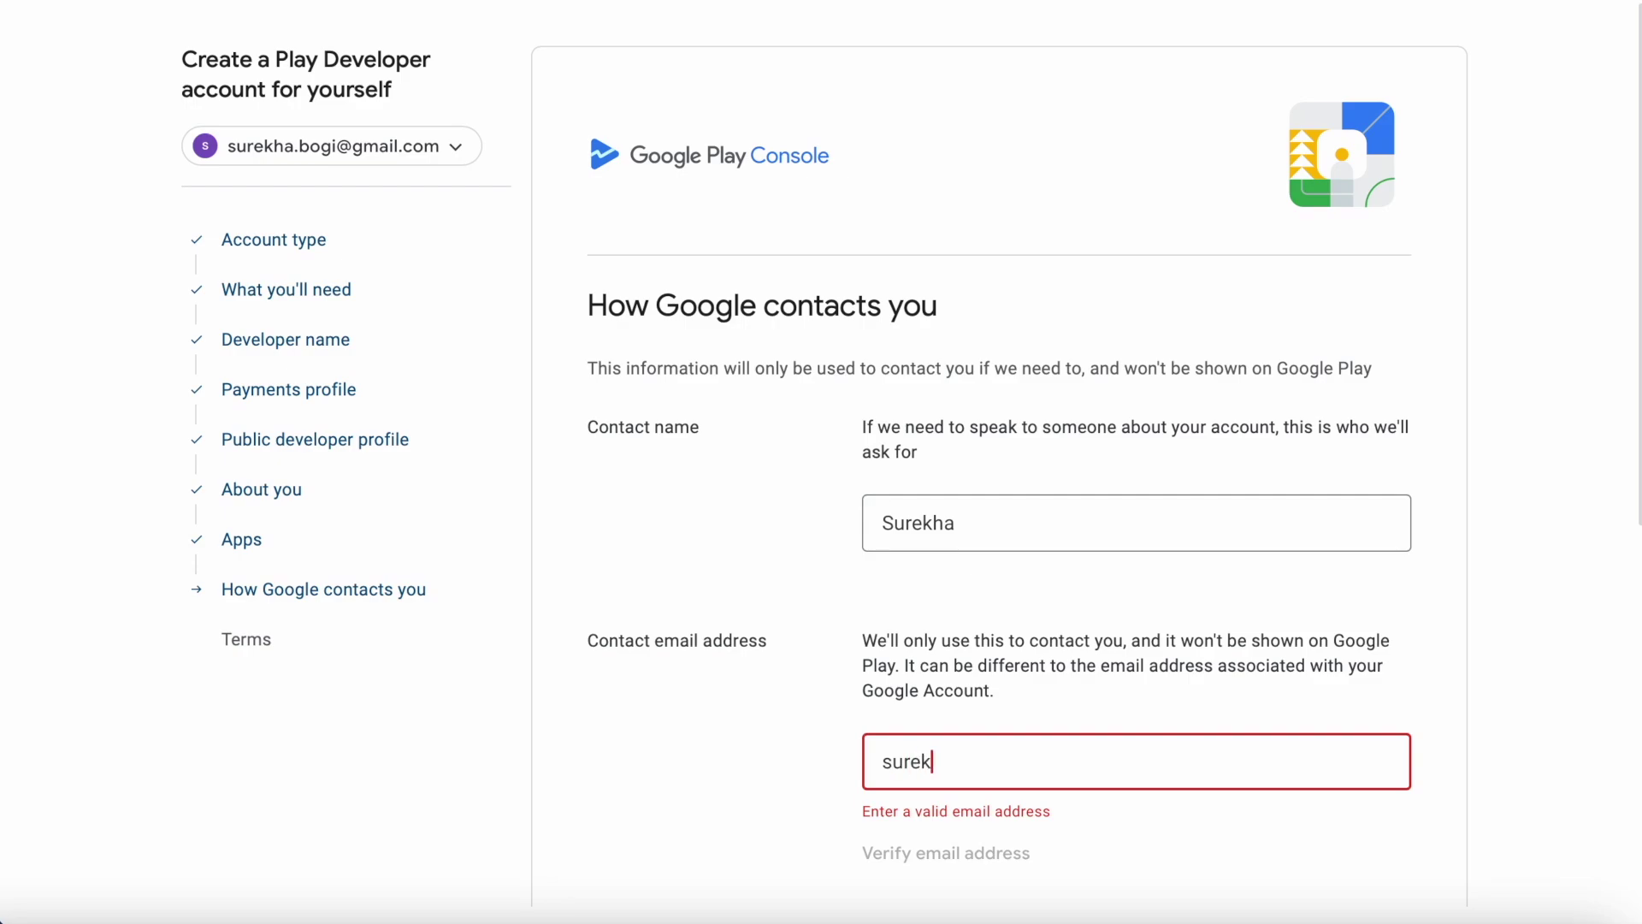
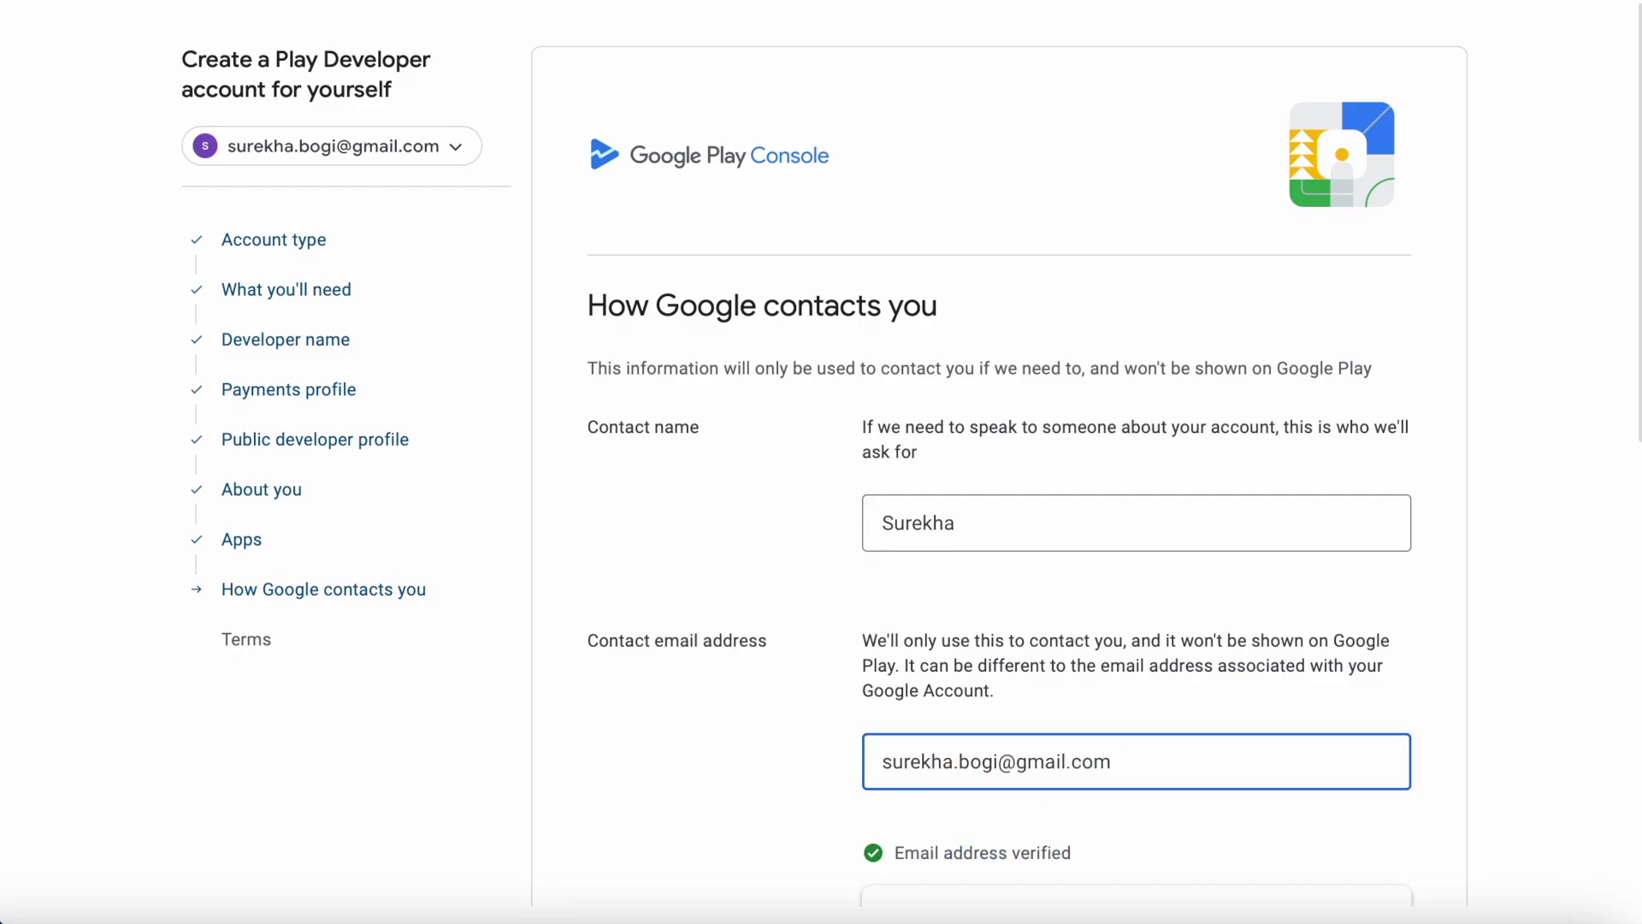
scroll(1152, 753, down, 3)
scroll(1152, 752, down, 1)
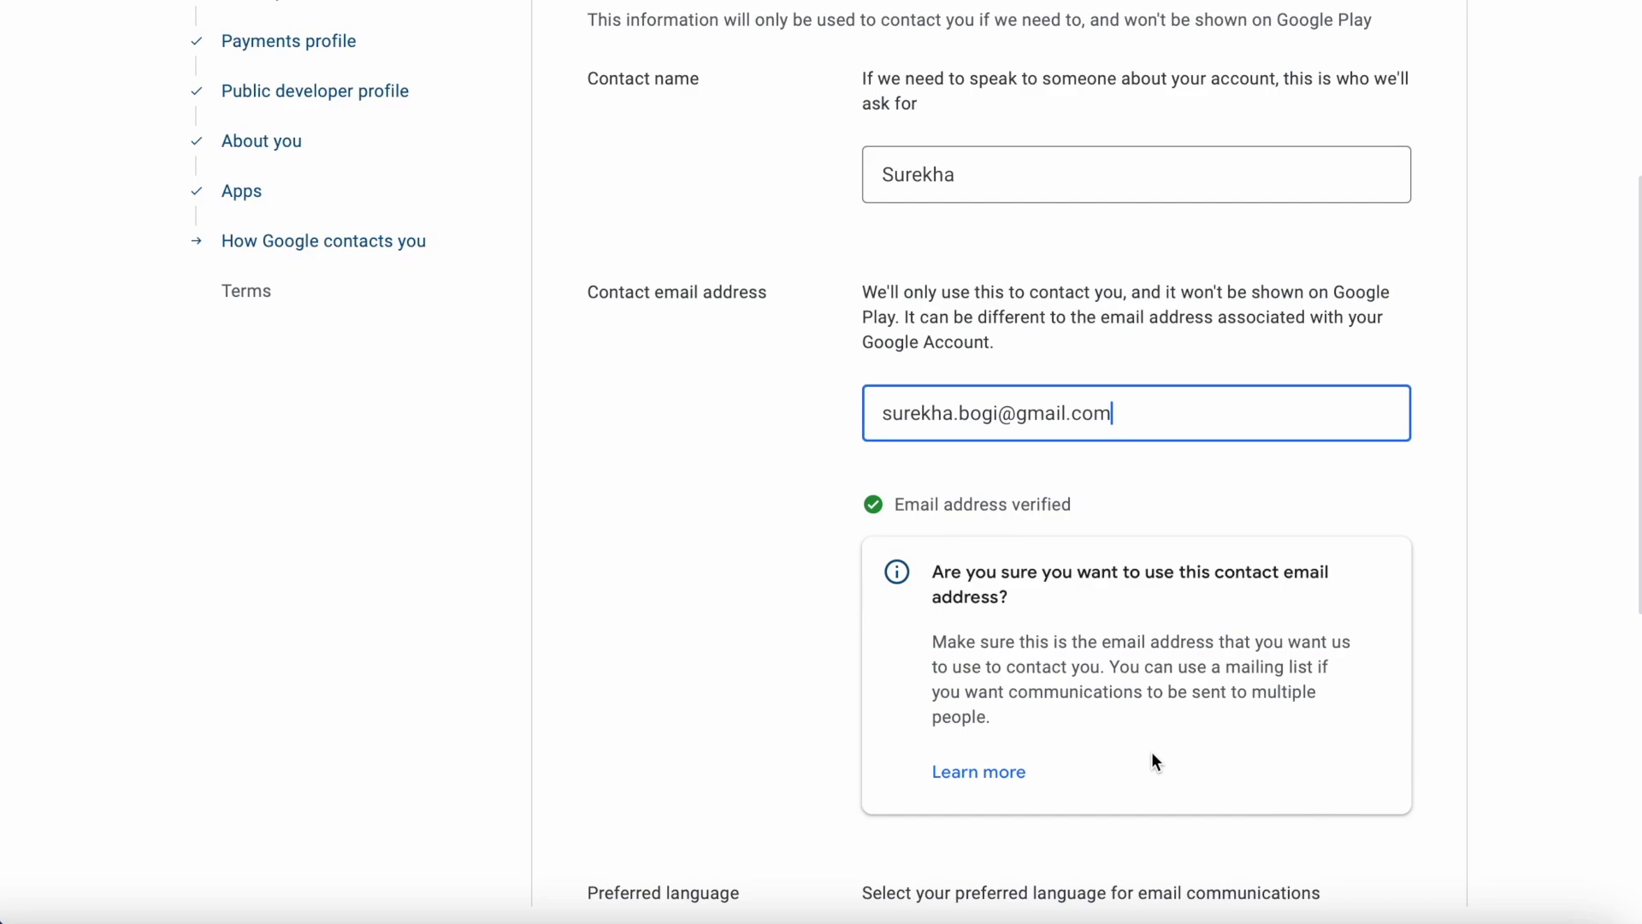
scroll(1152, 754, down, 4)
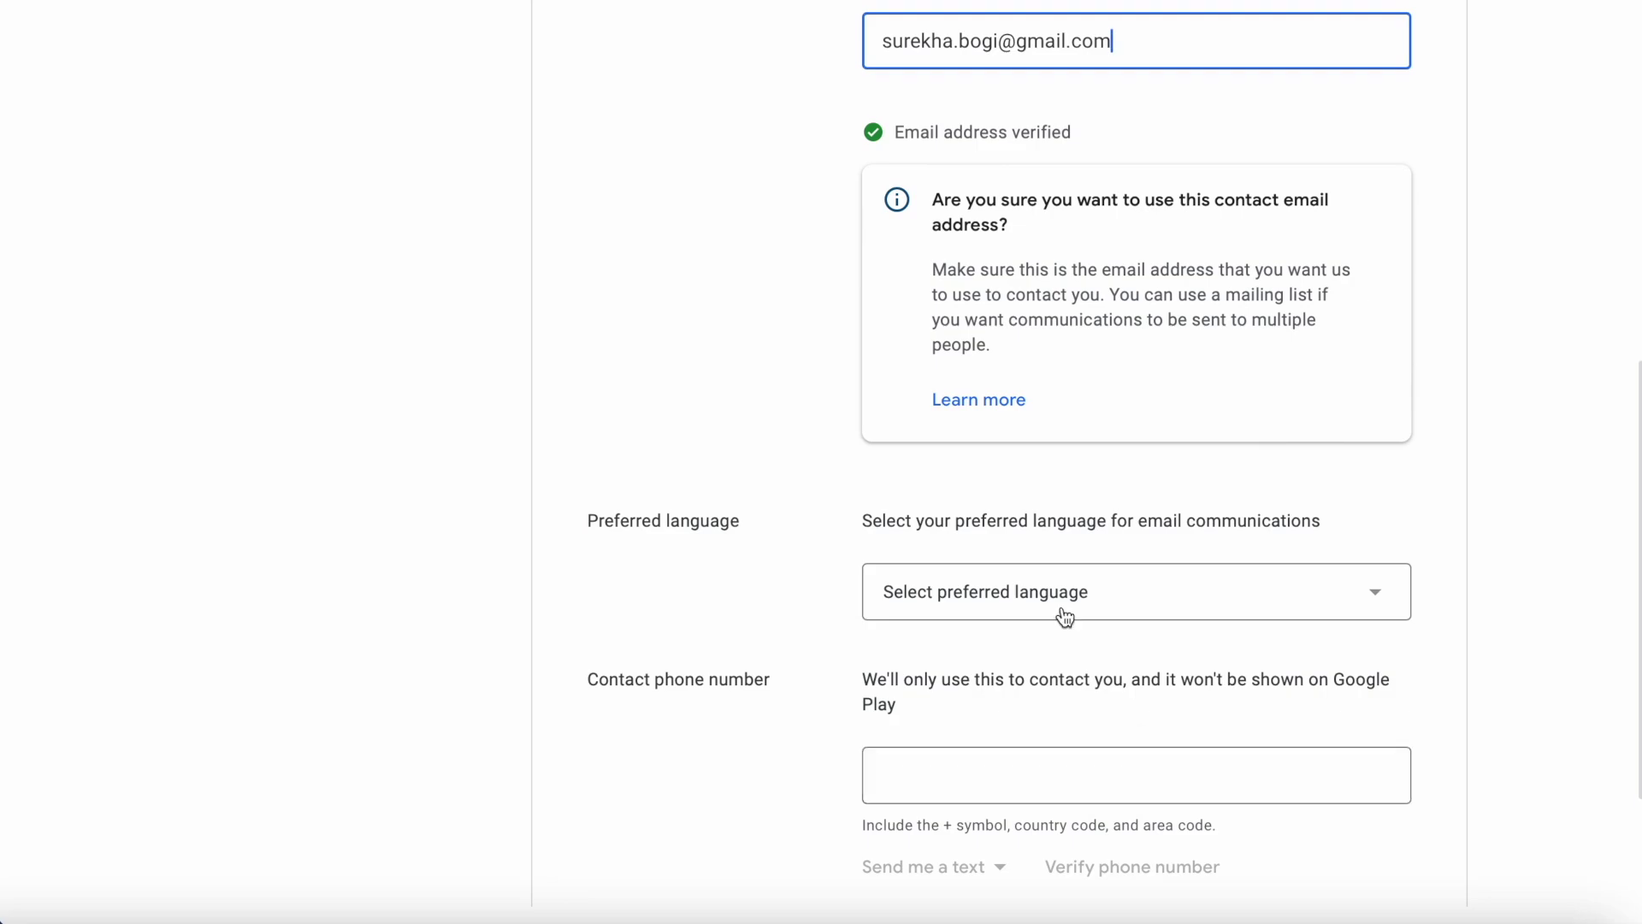
Set English as the preferred language
click(1015, 614)
scroll(988, 385, down, 1)
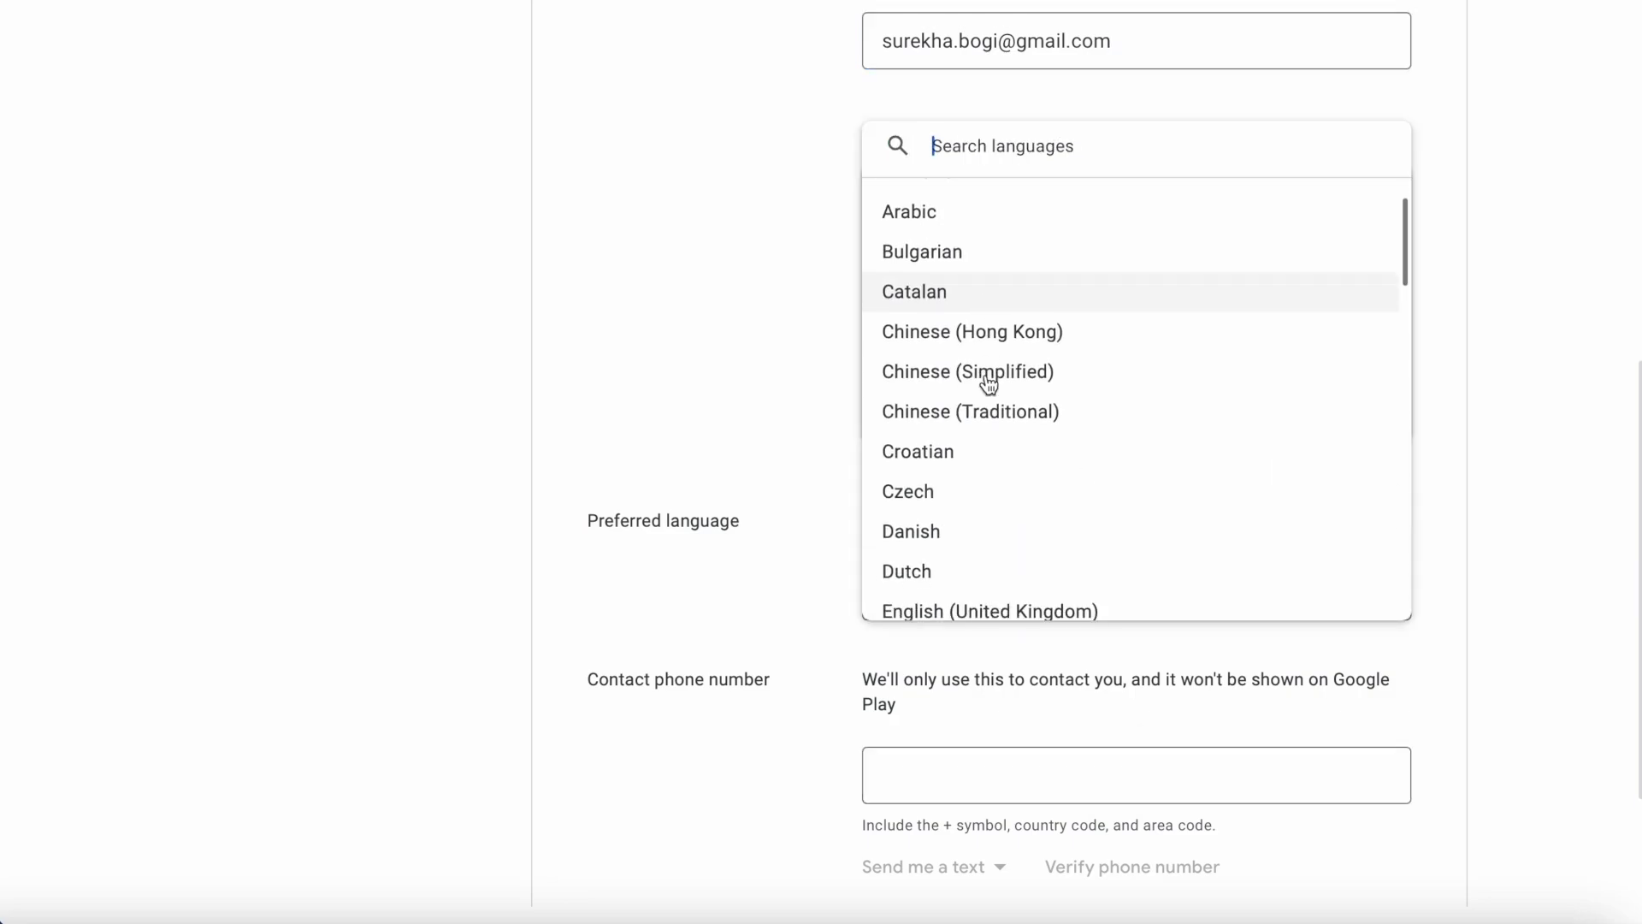
text(e)
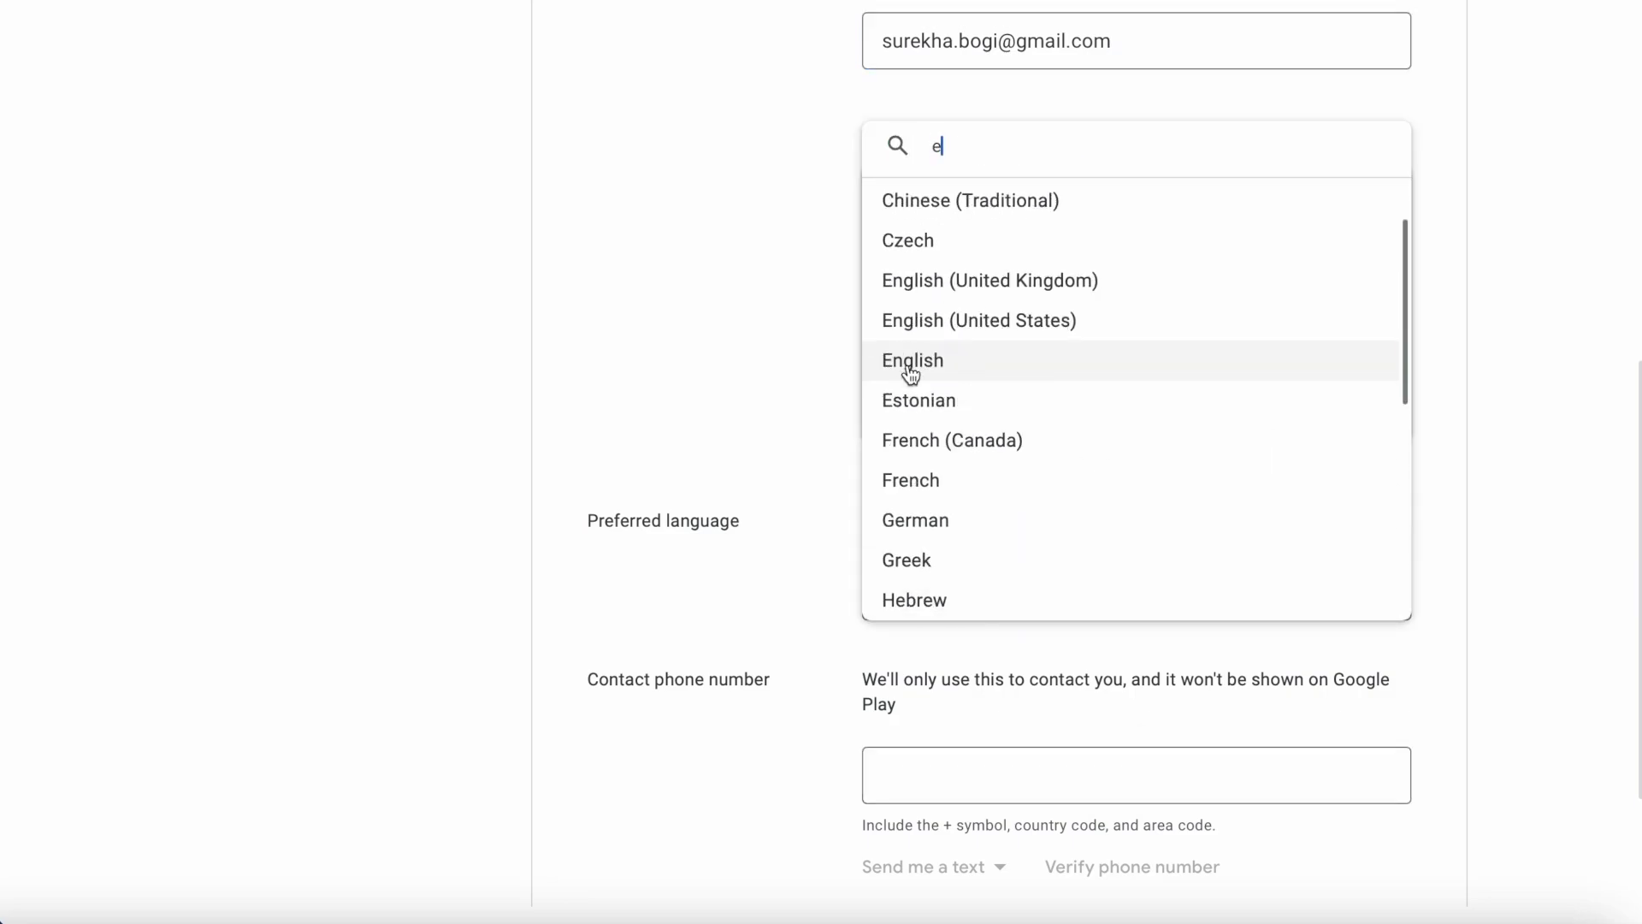
click(910, 368)
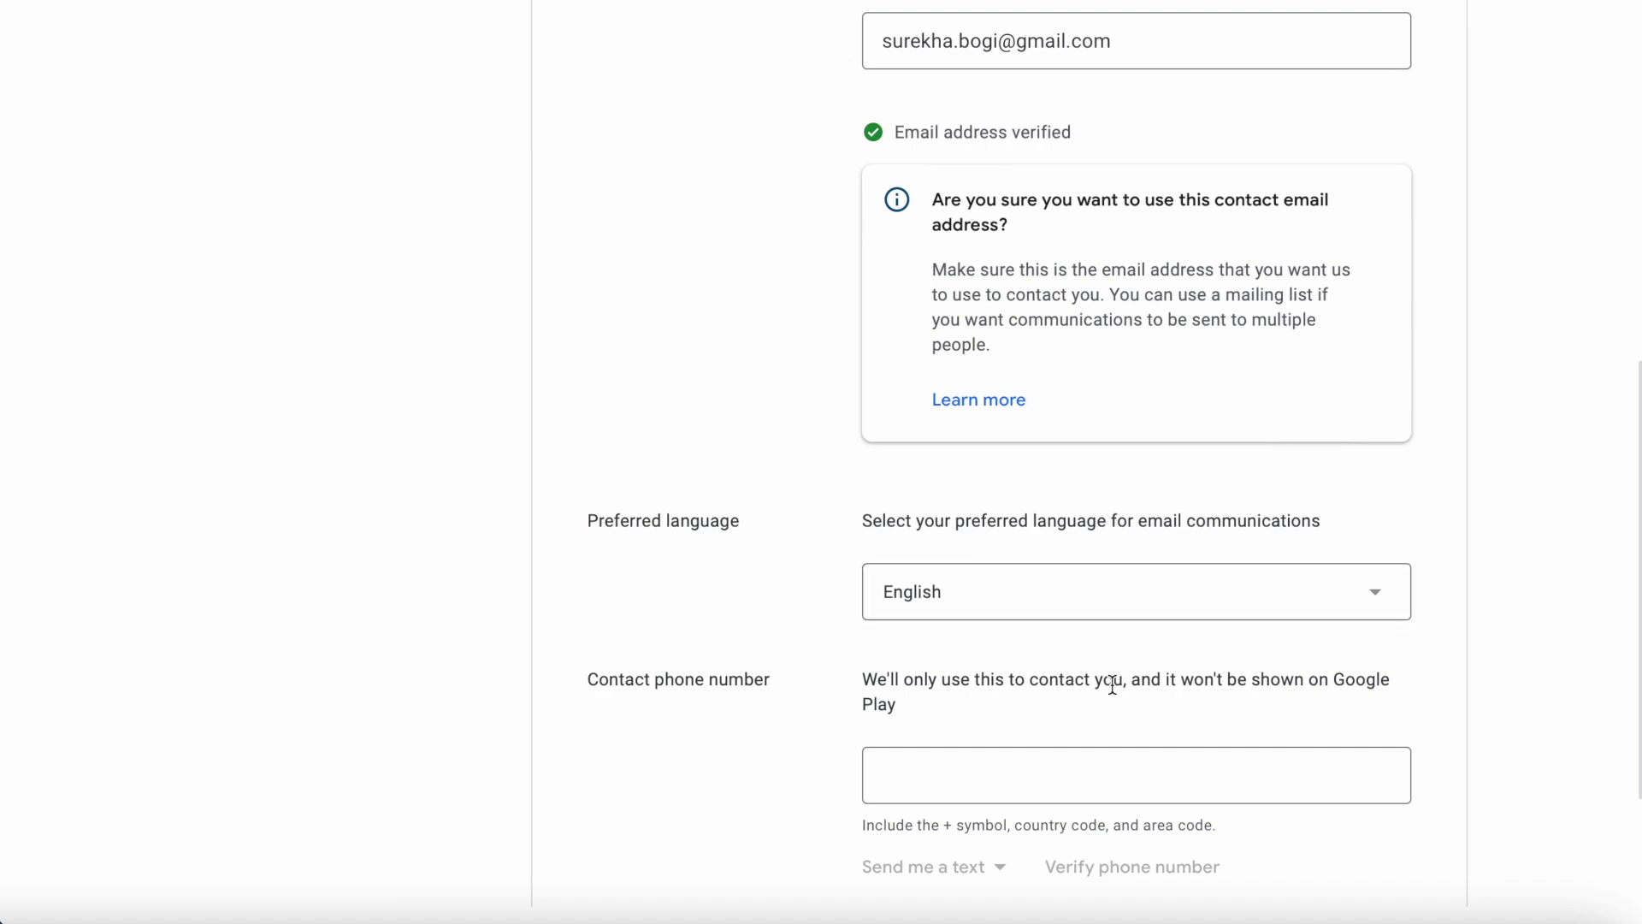
scroll(1147, 722, down, 2)
Enter the contact phone number with the +91 country code
click(1016, 592)
key(ctrl+v)
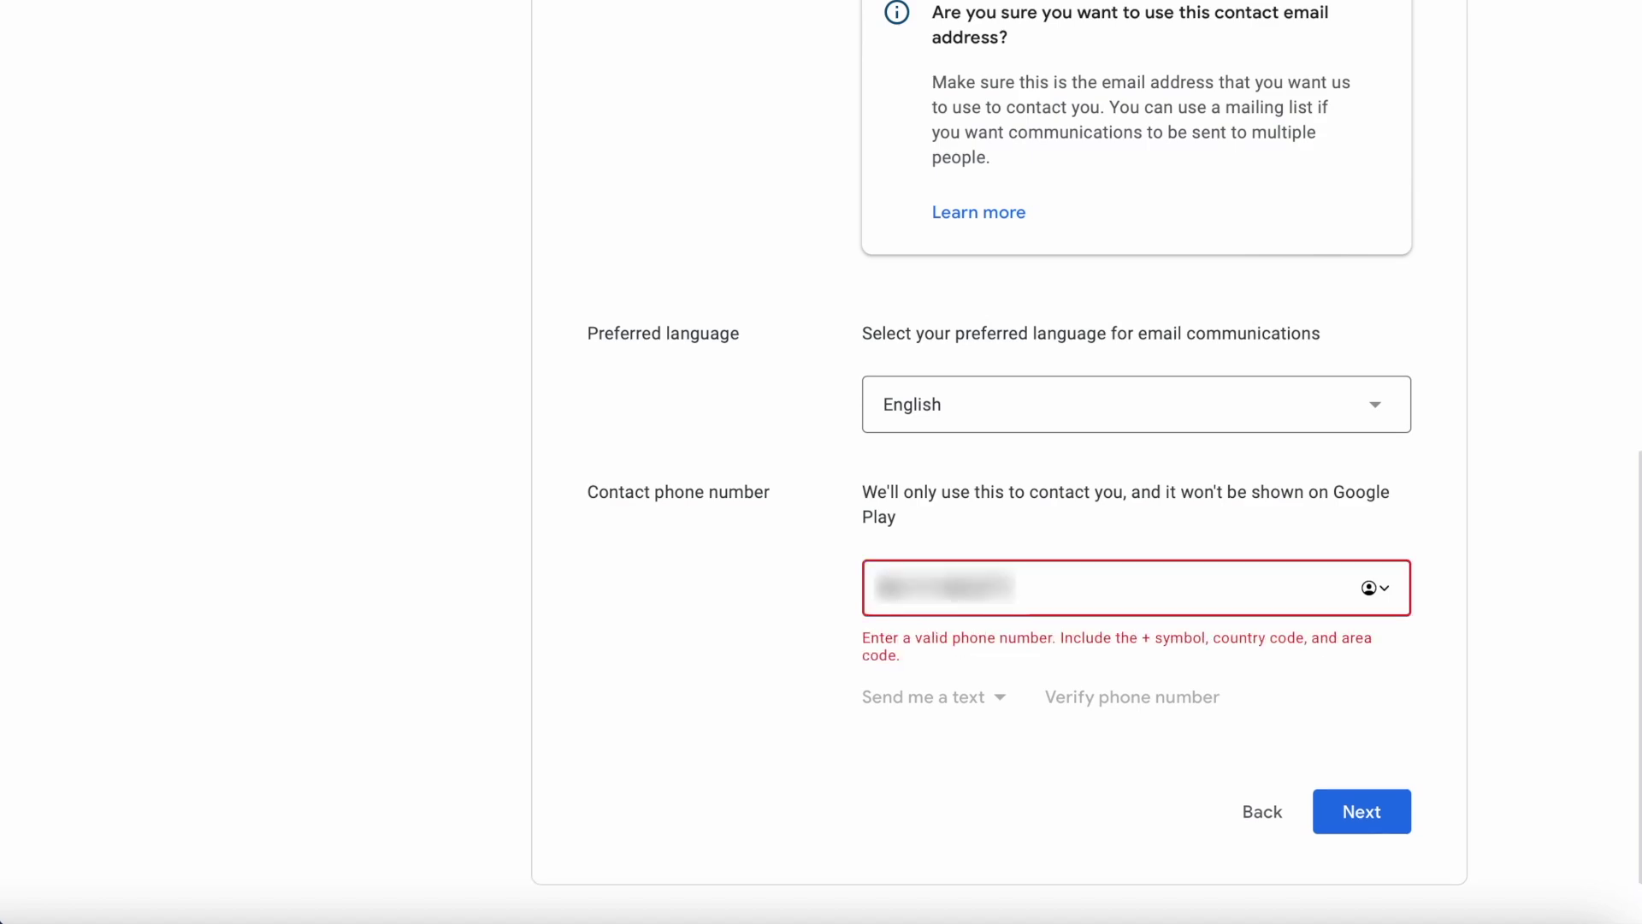
key(Home)
text(+91)
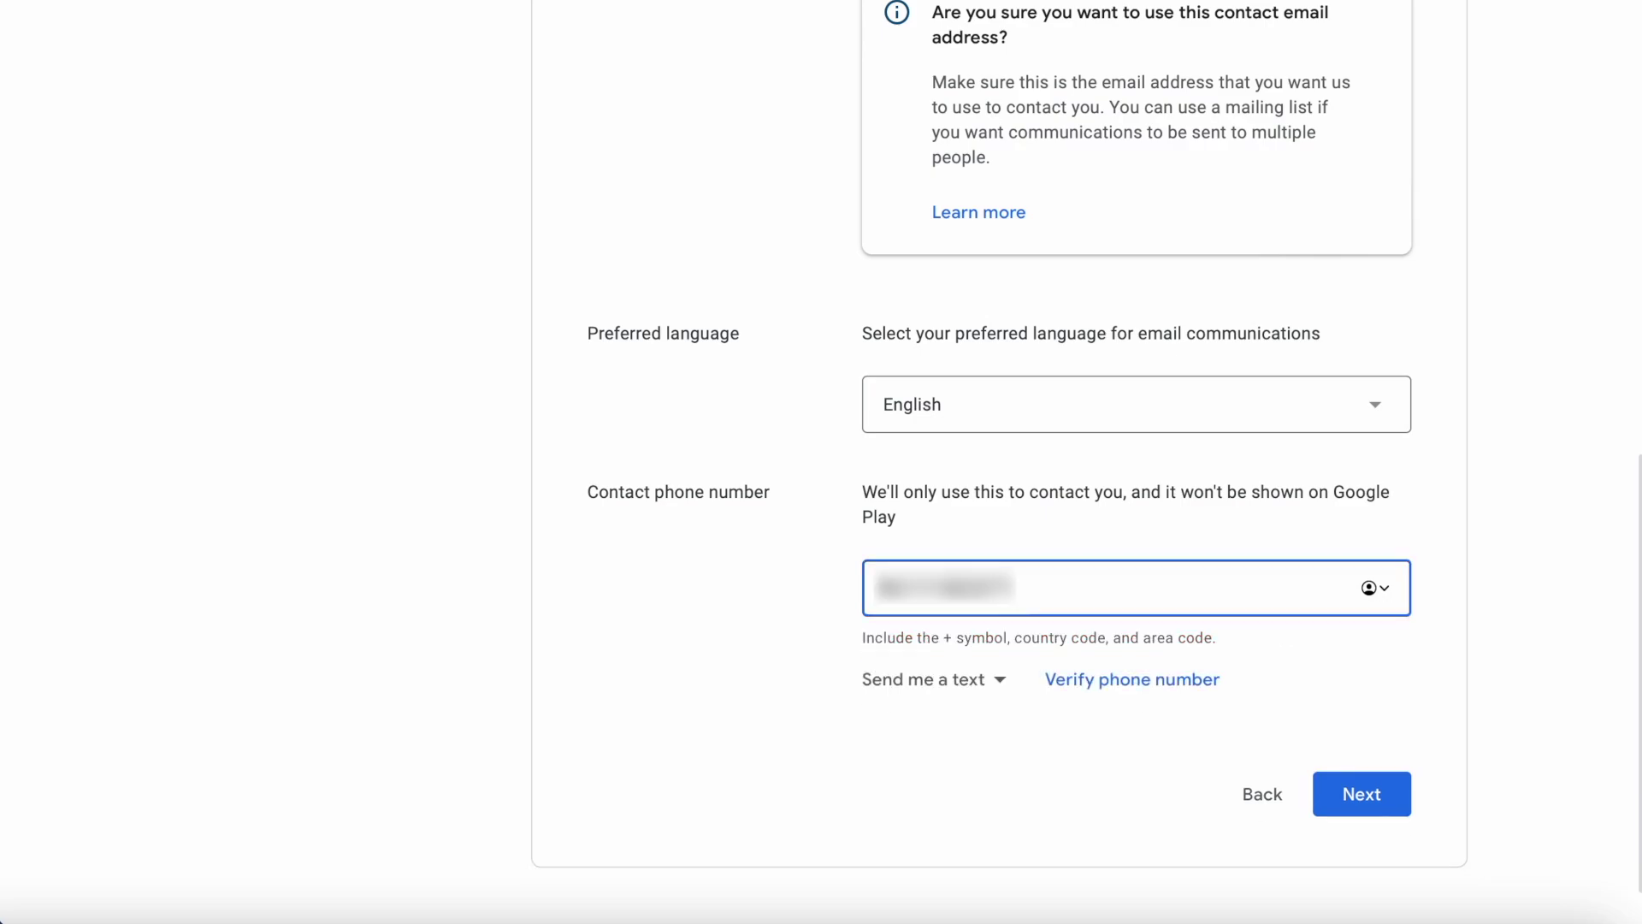
click(1392, 811)
Verify the phone number with the texted code and continue to the Terms step
click(1130, 682)
click(941, 832)
click(1203, 839)
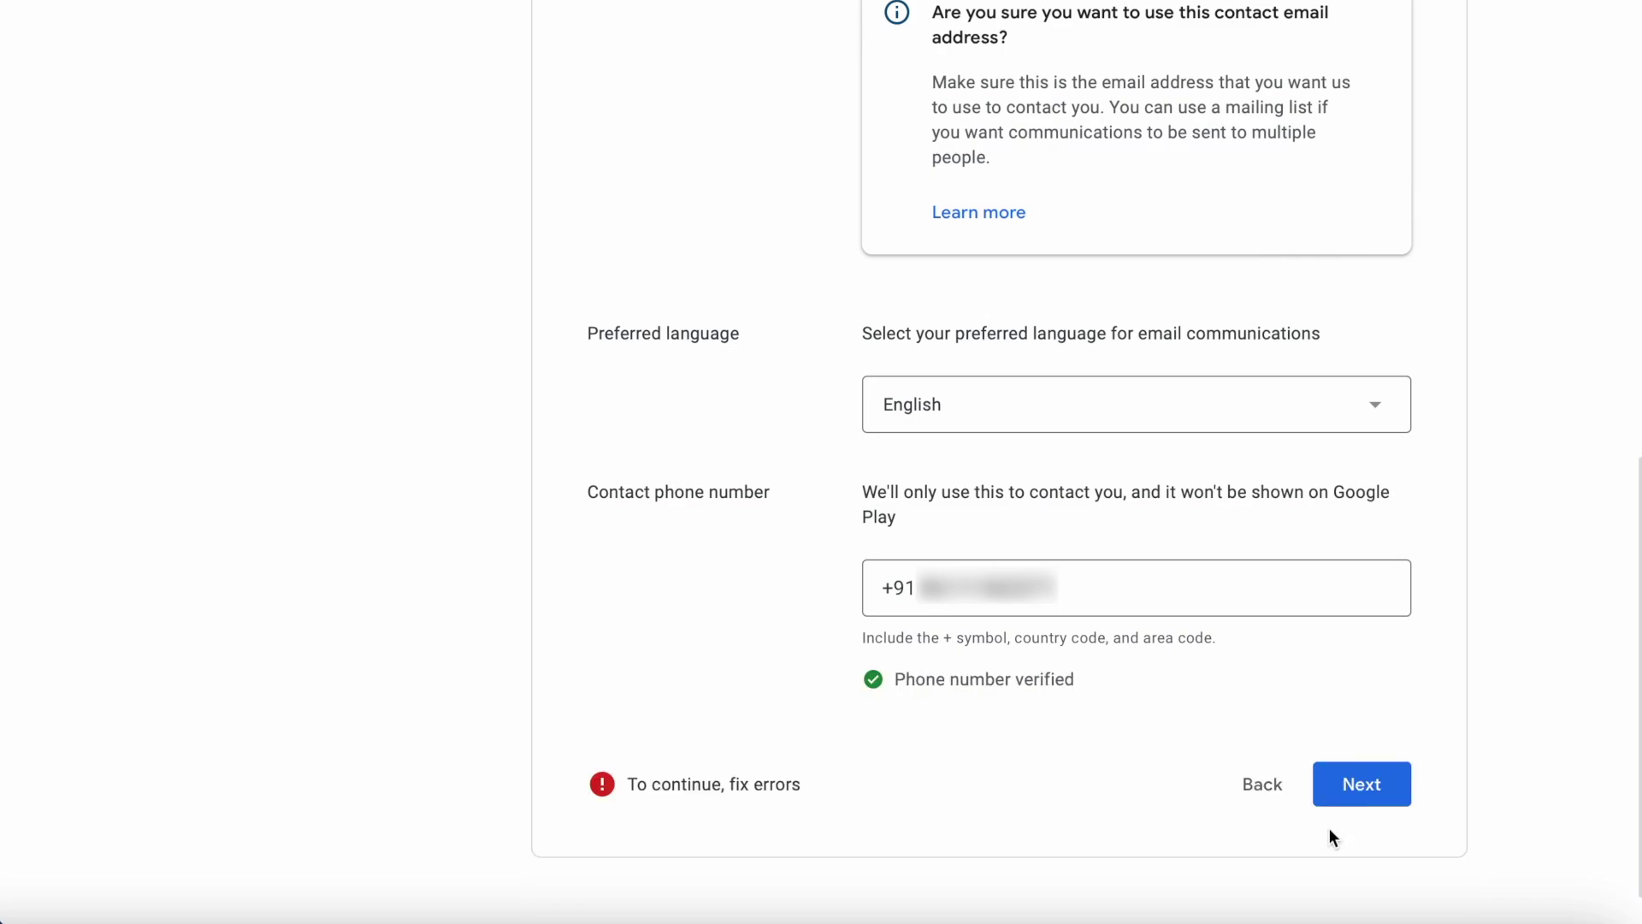
click(1379, 780)
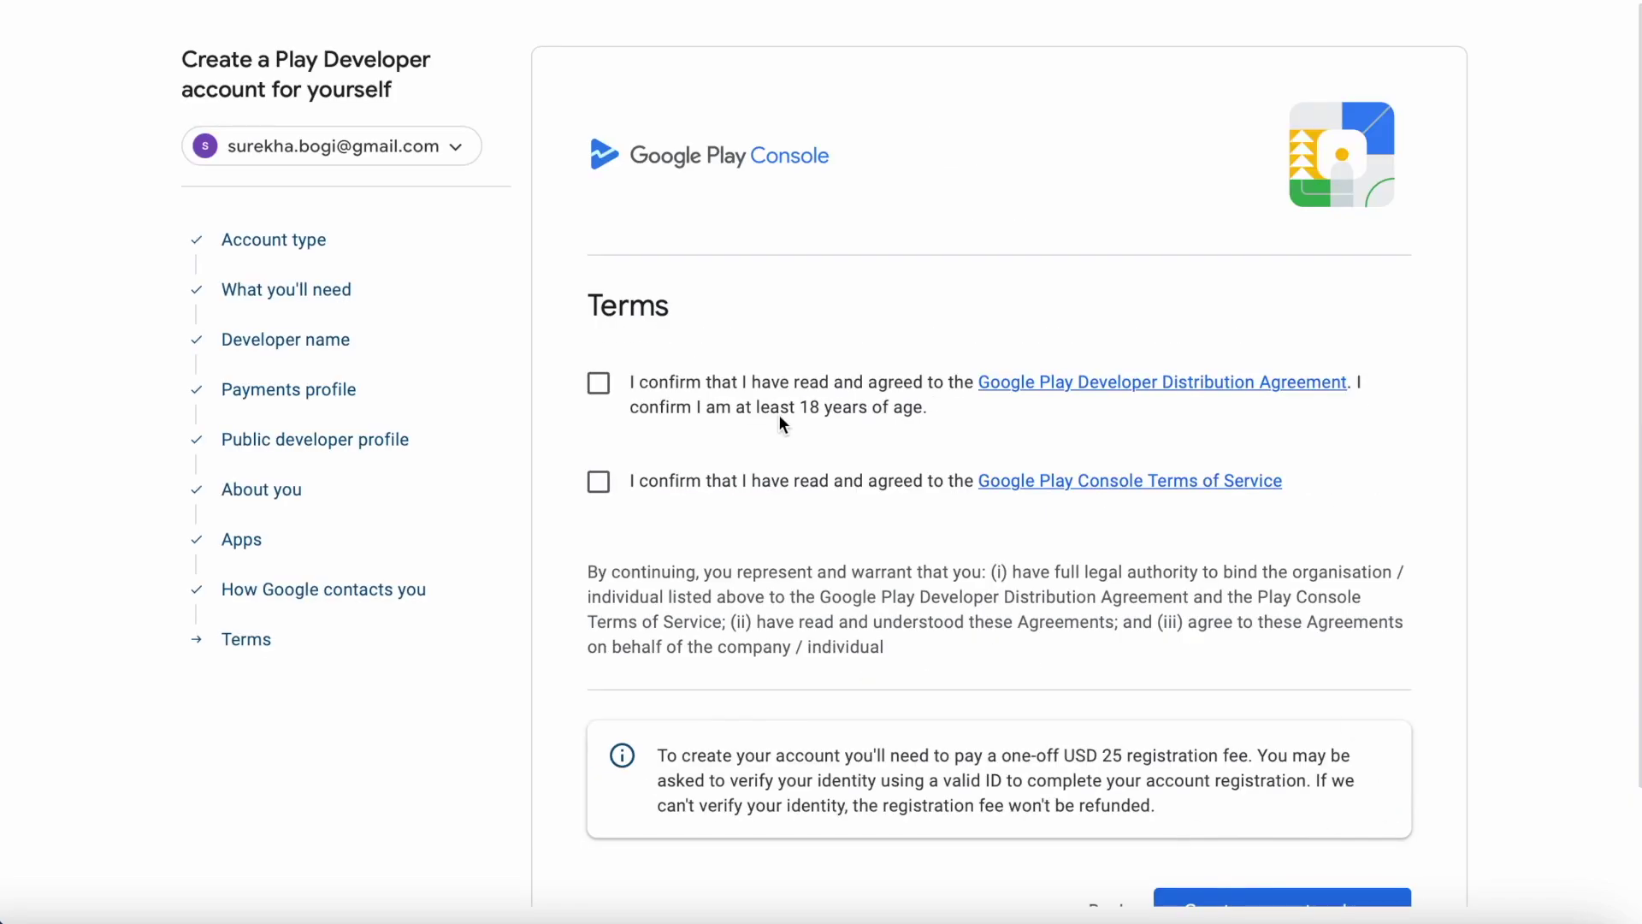
Accept the Developer Distribution Agreement and Play Console Terms of Service, then start the $25.00 payment
drag(772, 407, 949, 425)
click(988, 423)
click(598, 484)
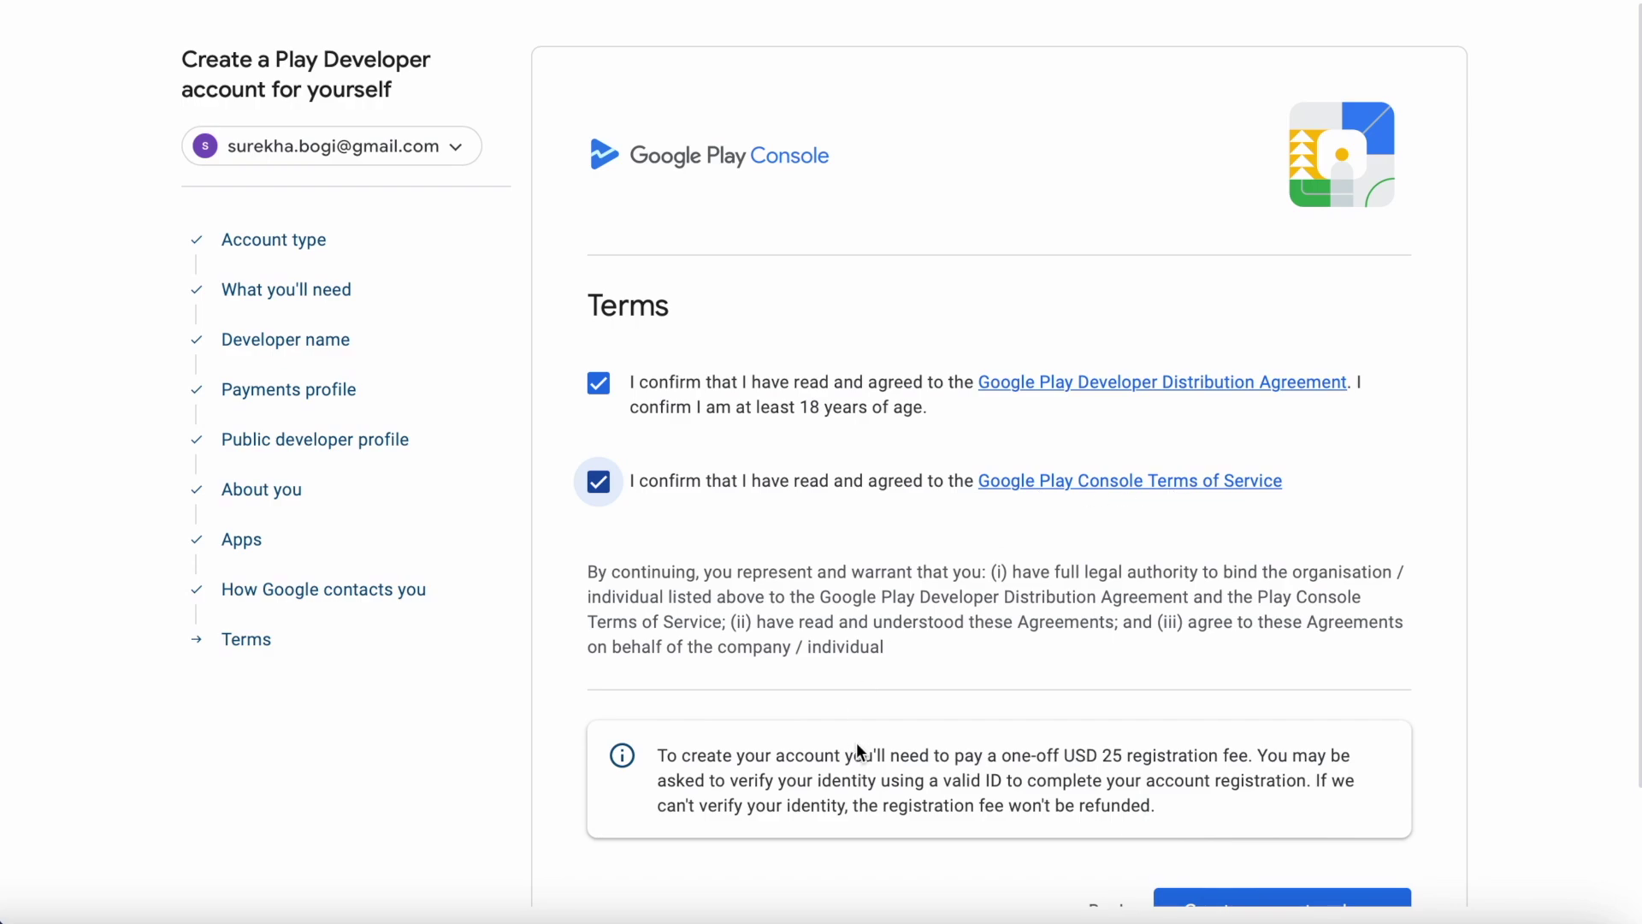
scroll(855, 742, down, 2)
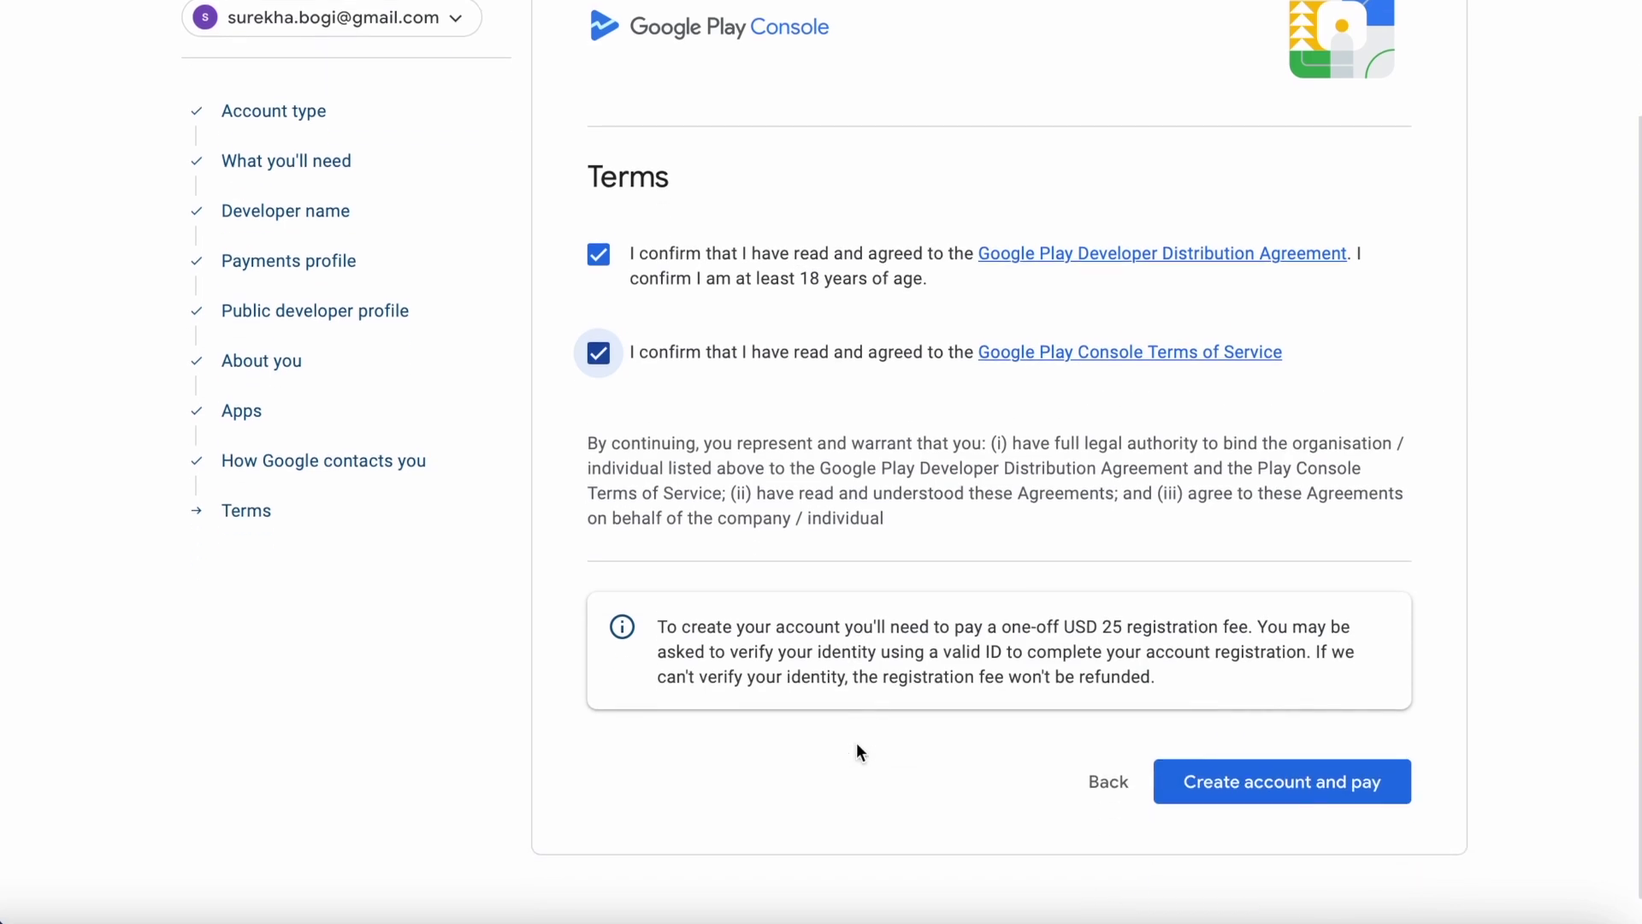
click(1315, 789)
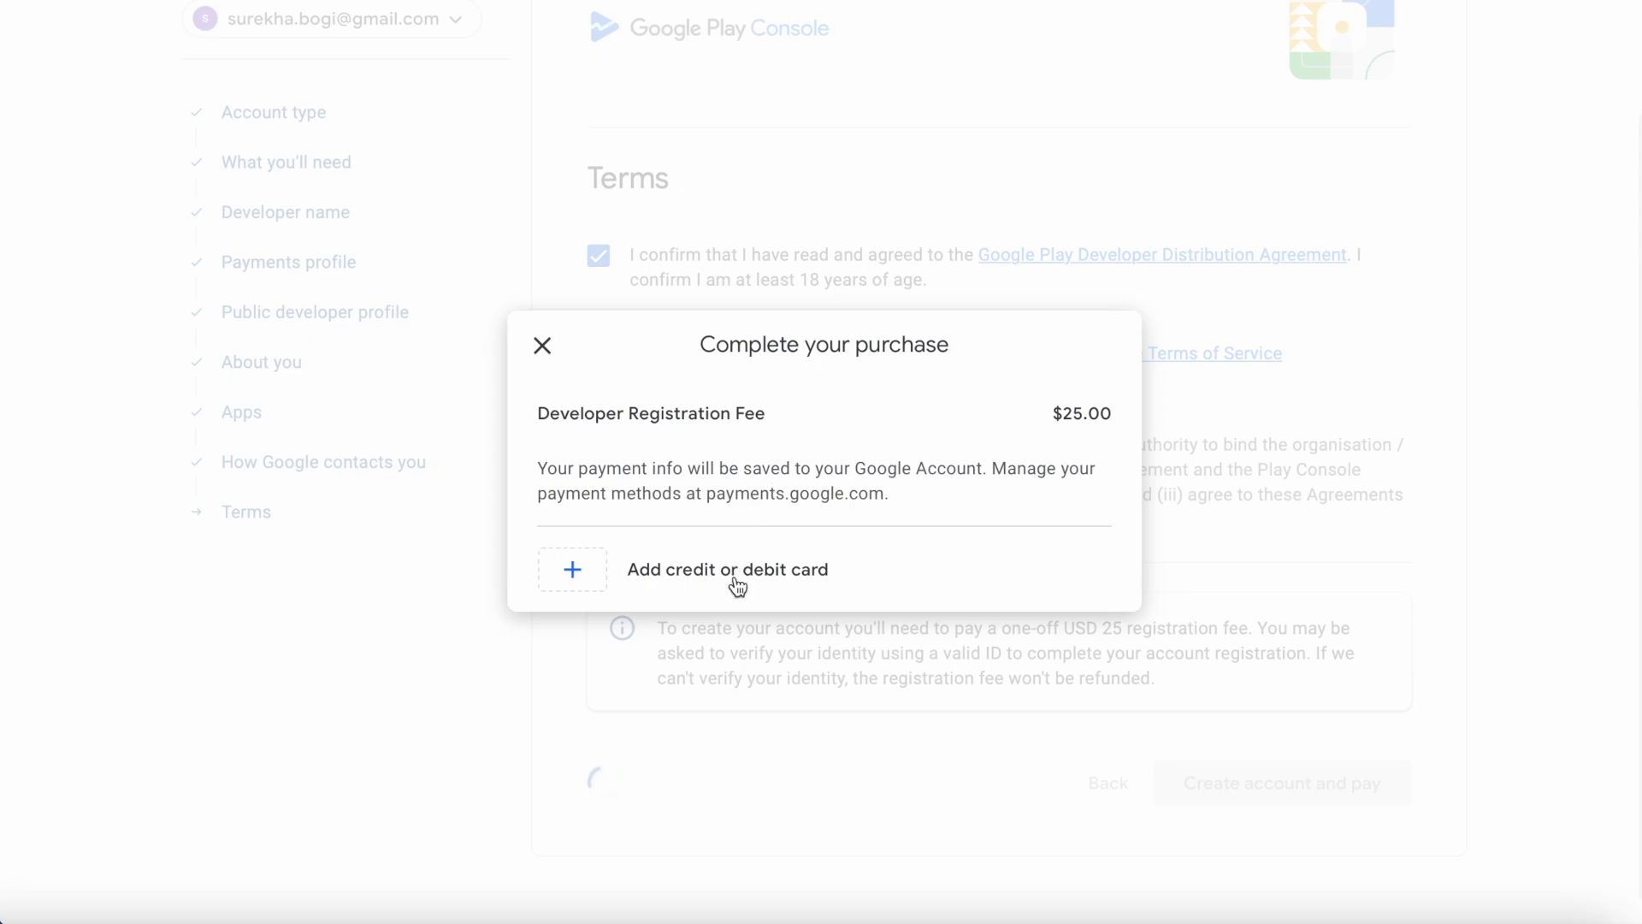
Pay the $25.00 fee with a credit or debit card and open the new Play Console account
click(680, 579)
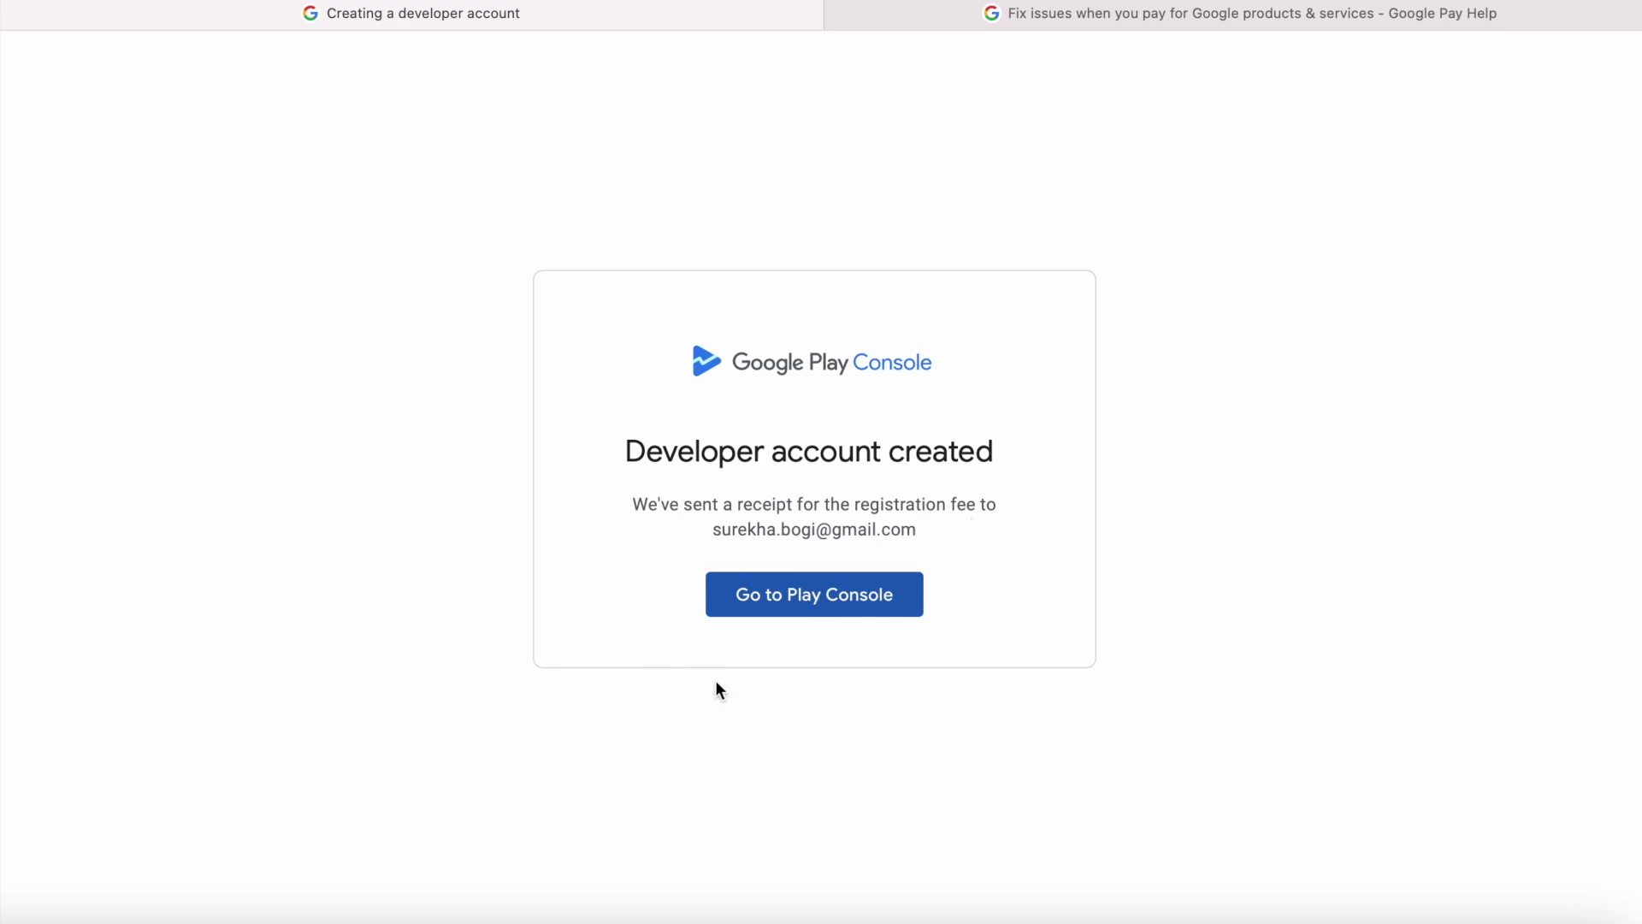
click(809, 596)
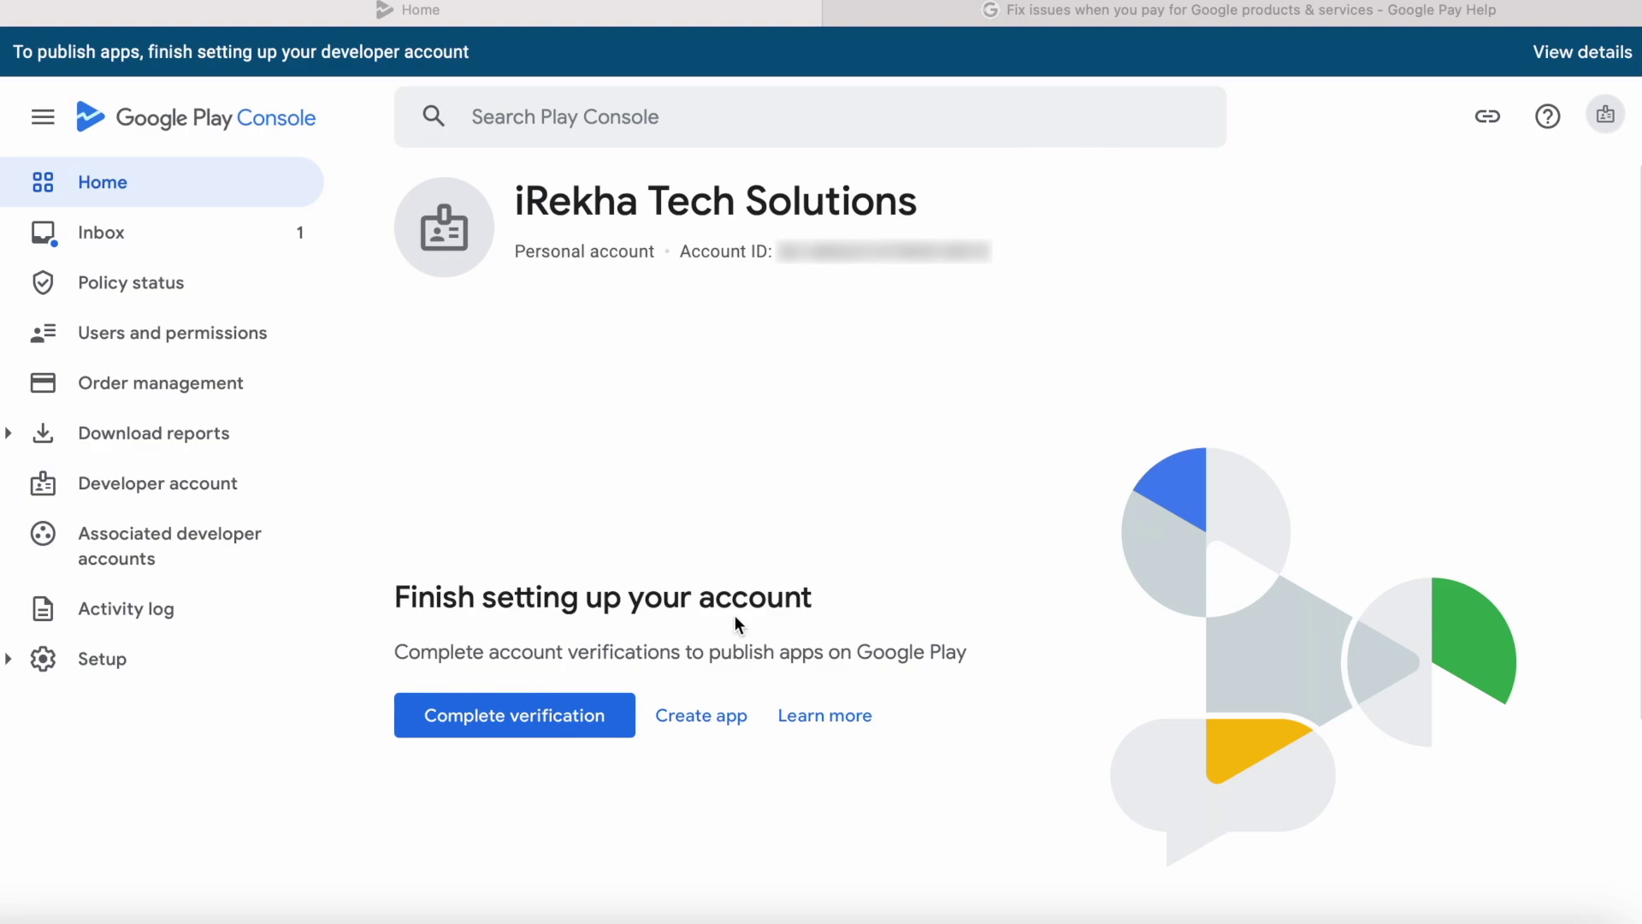
Open the identity verification requirements from the Complete verification prompt on the Home page
click(398, 647)
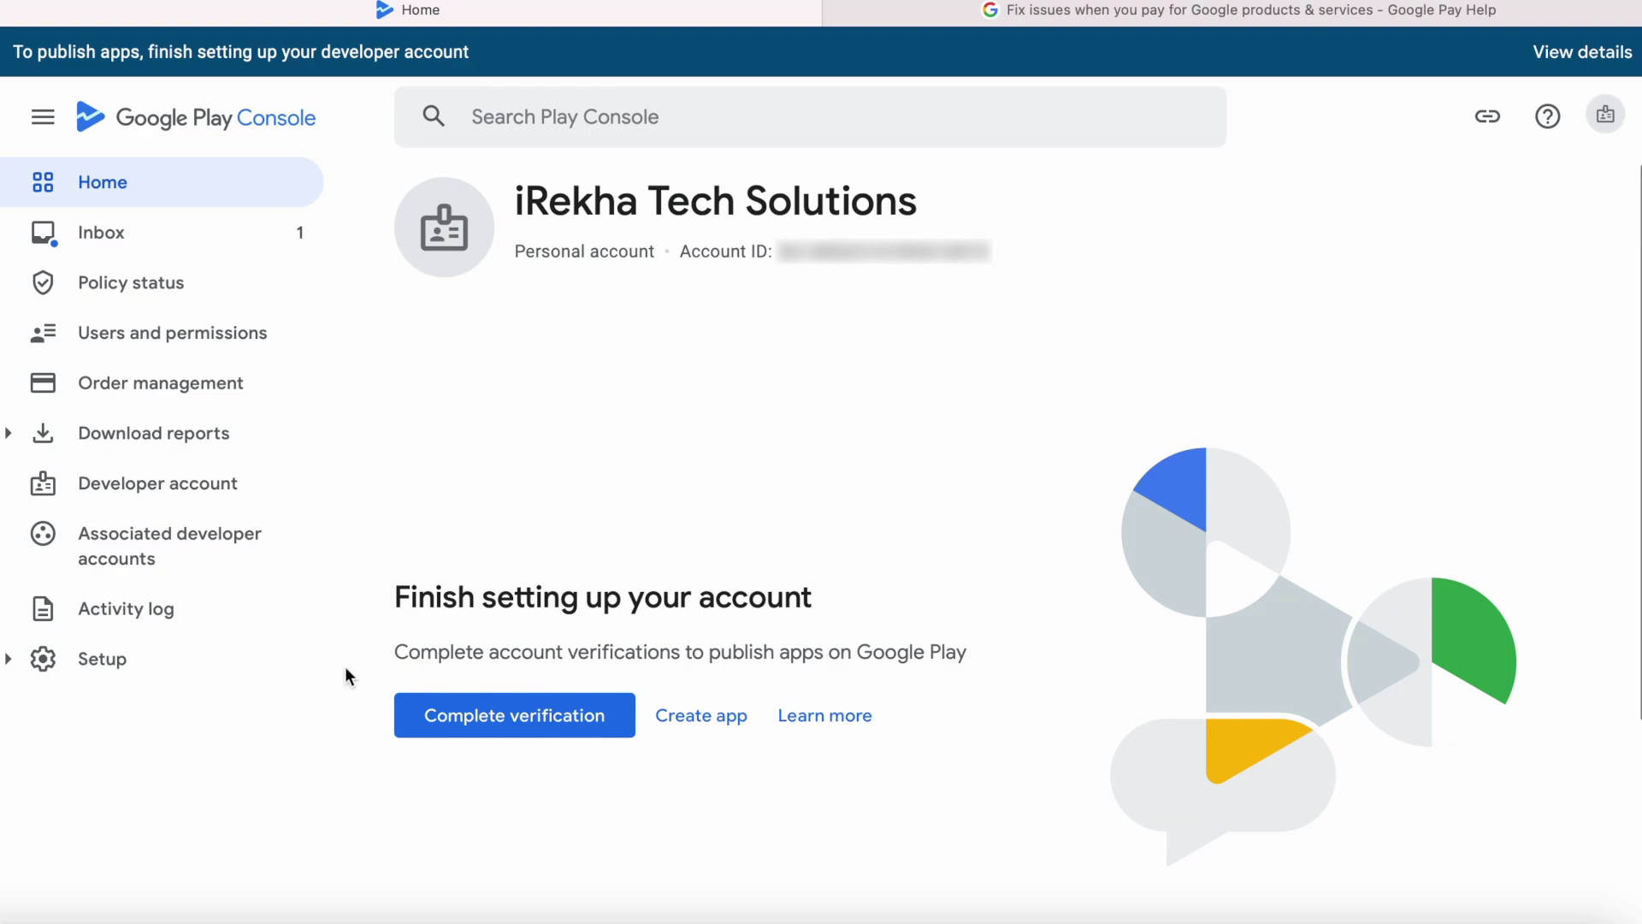
click(523, 726)
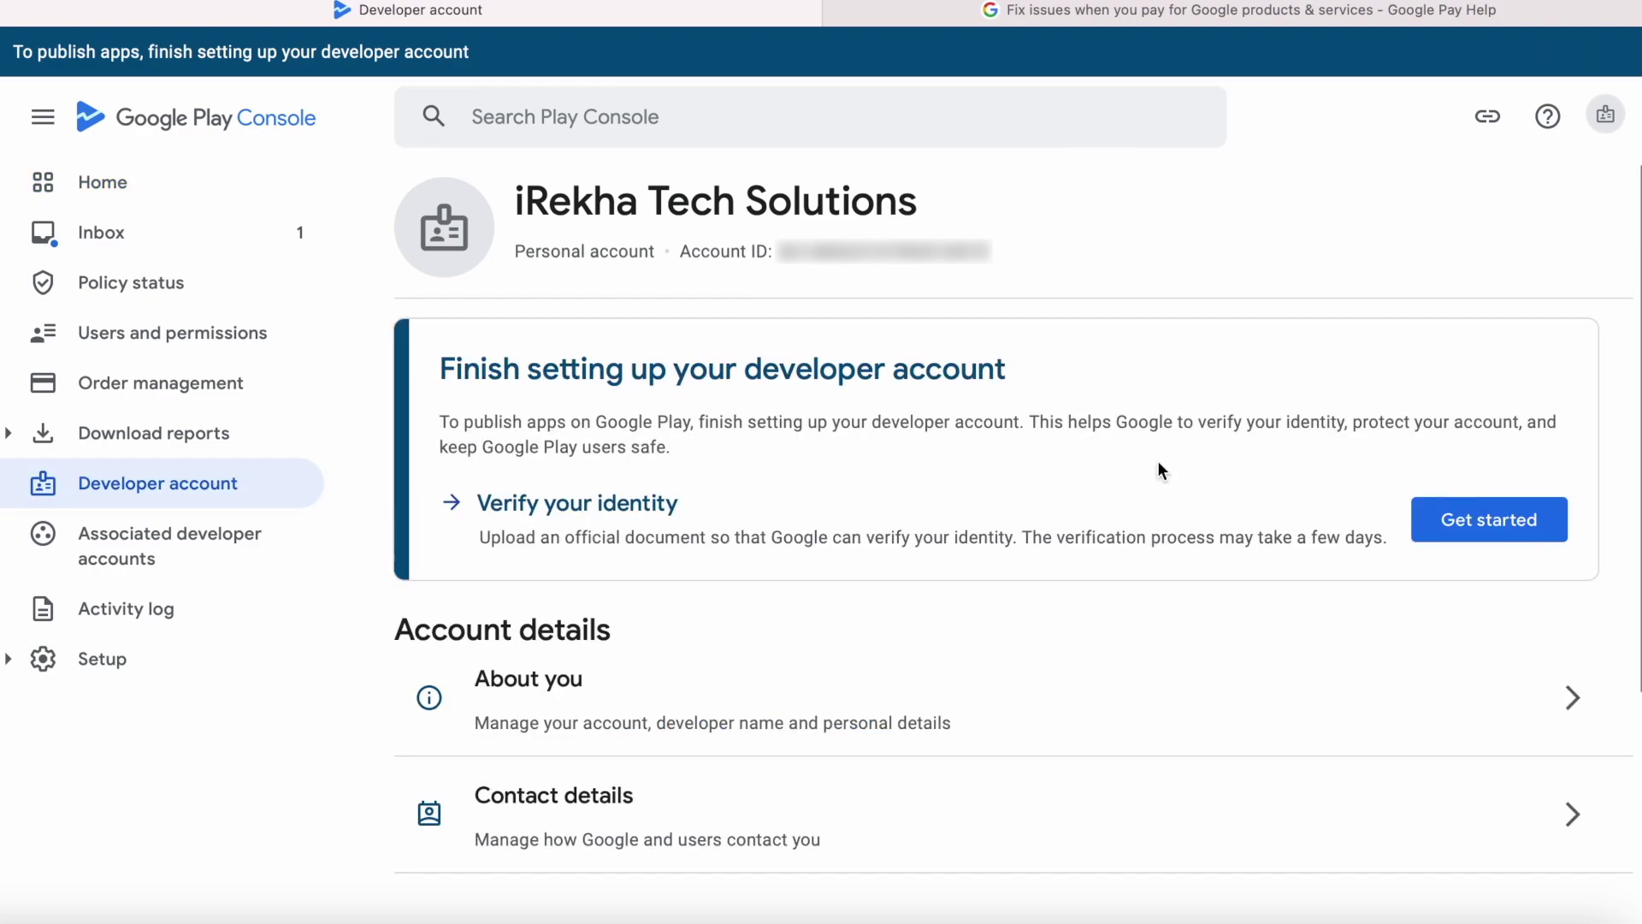
click(1515, 528)
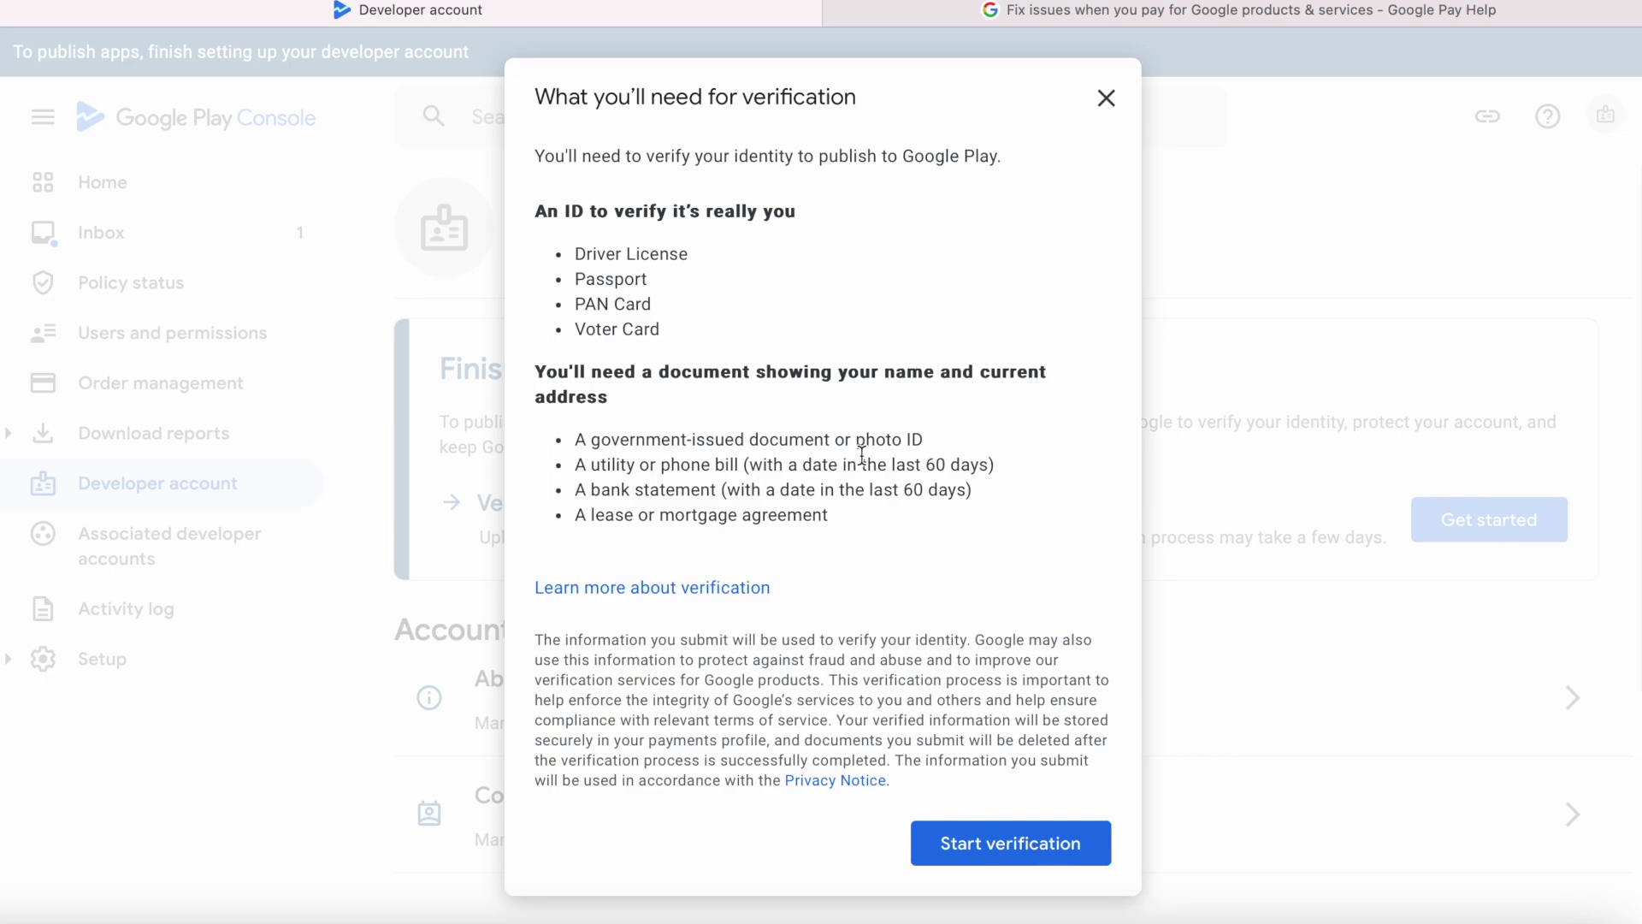
Choose Voter Card as the ID type and upload VoterId_Front.jpg as the front image
click(968, 850)
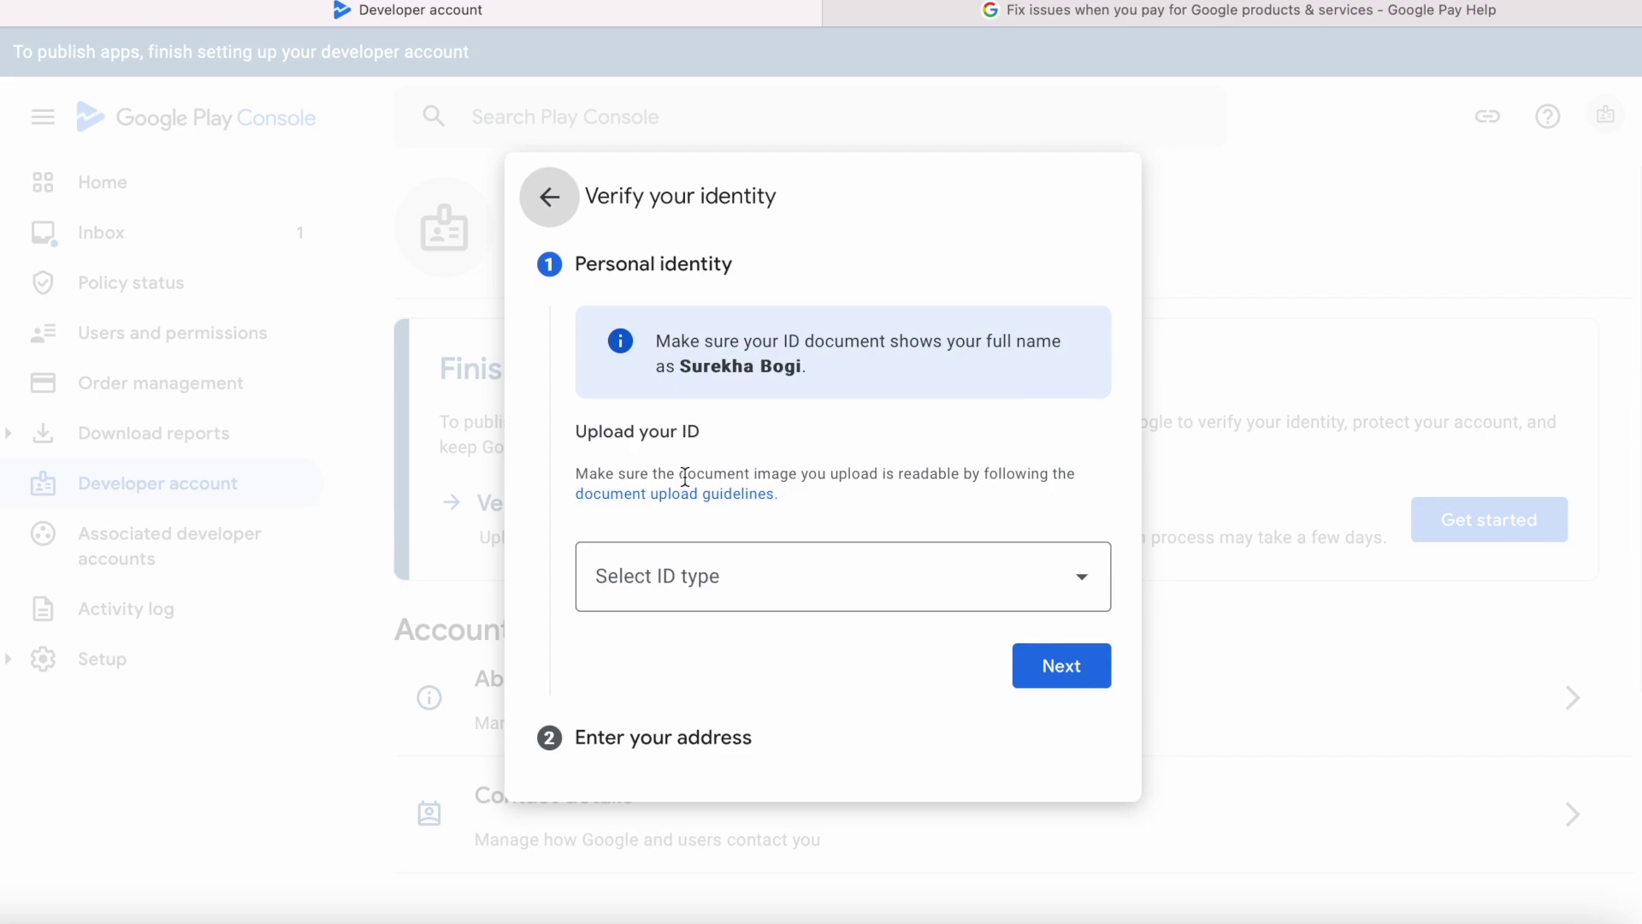
click(1088, 582)
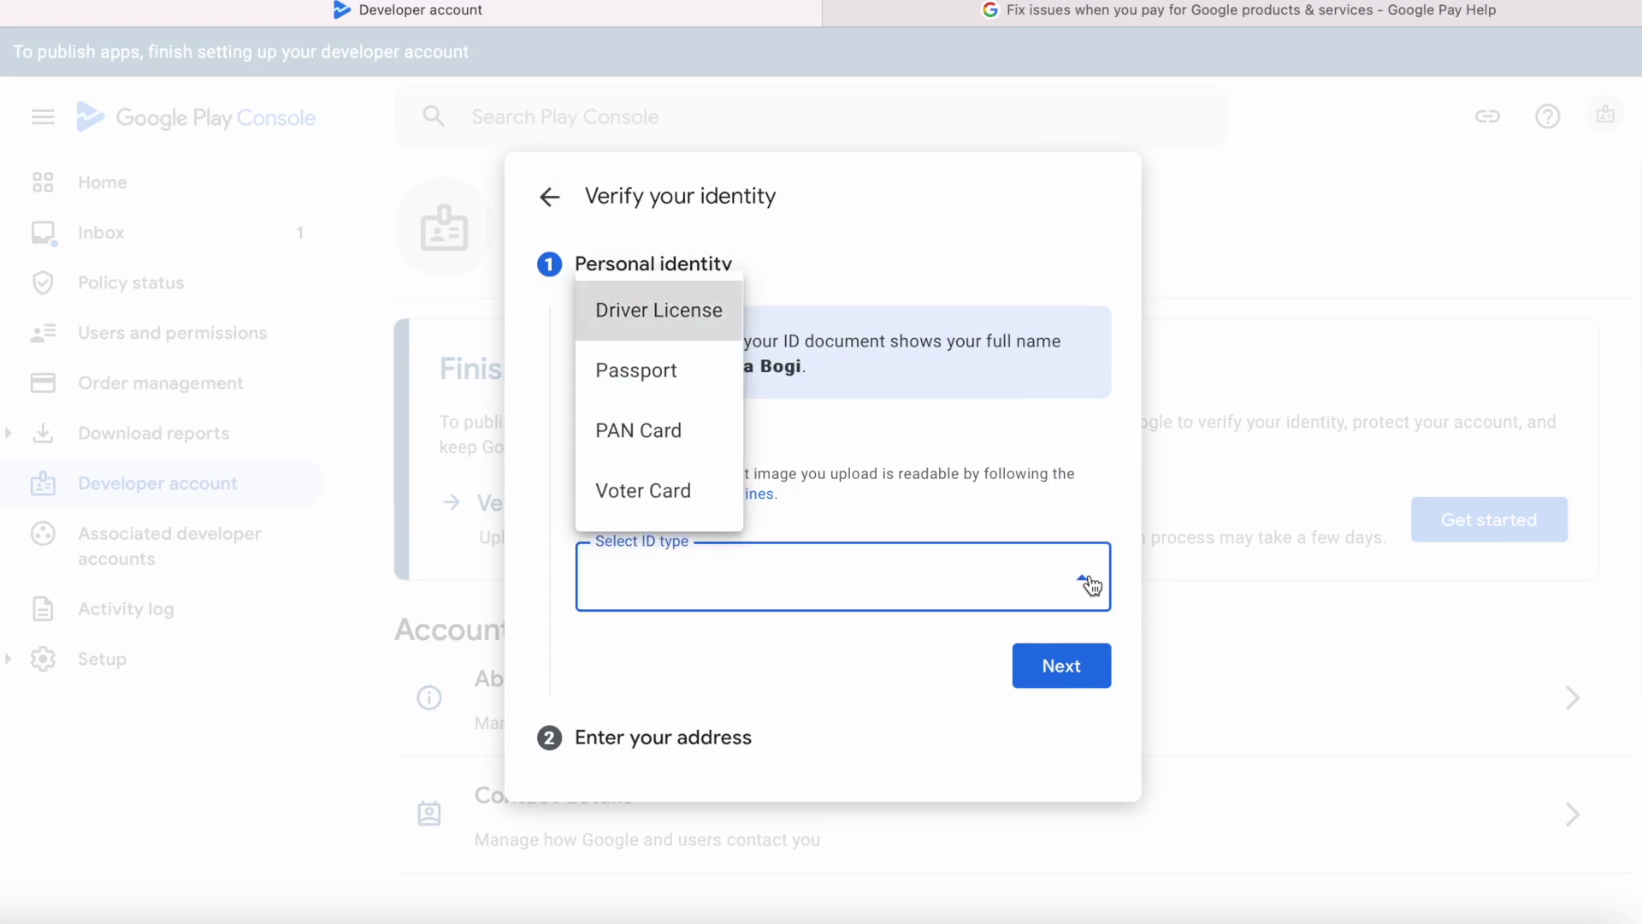
click(661, 496)
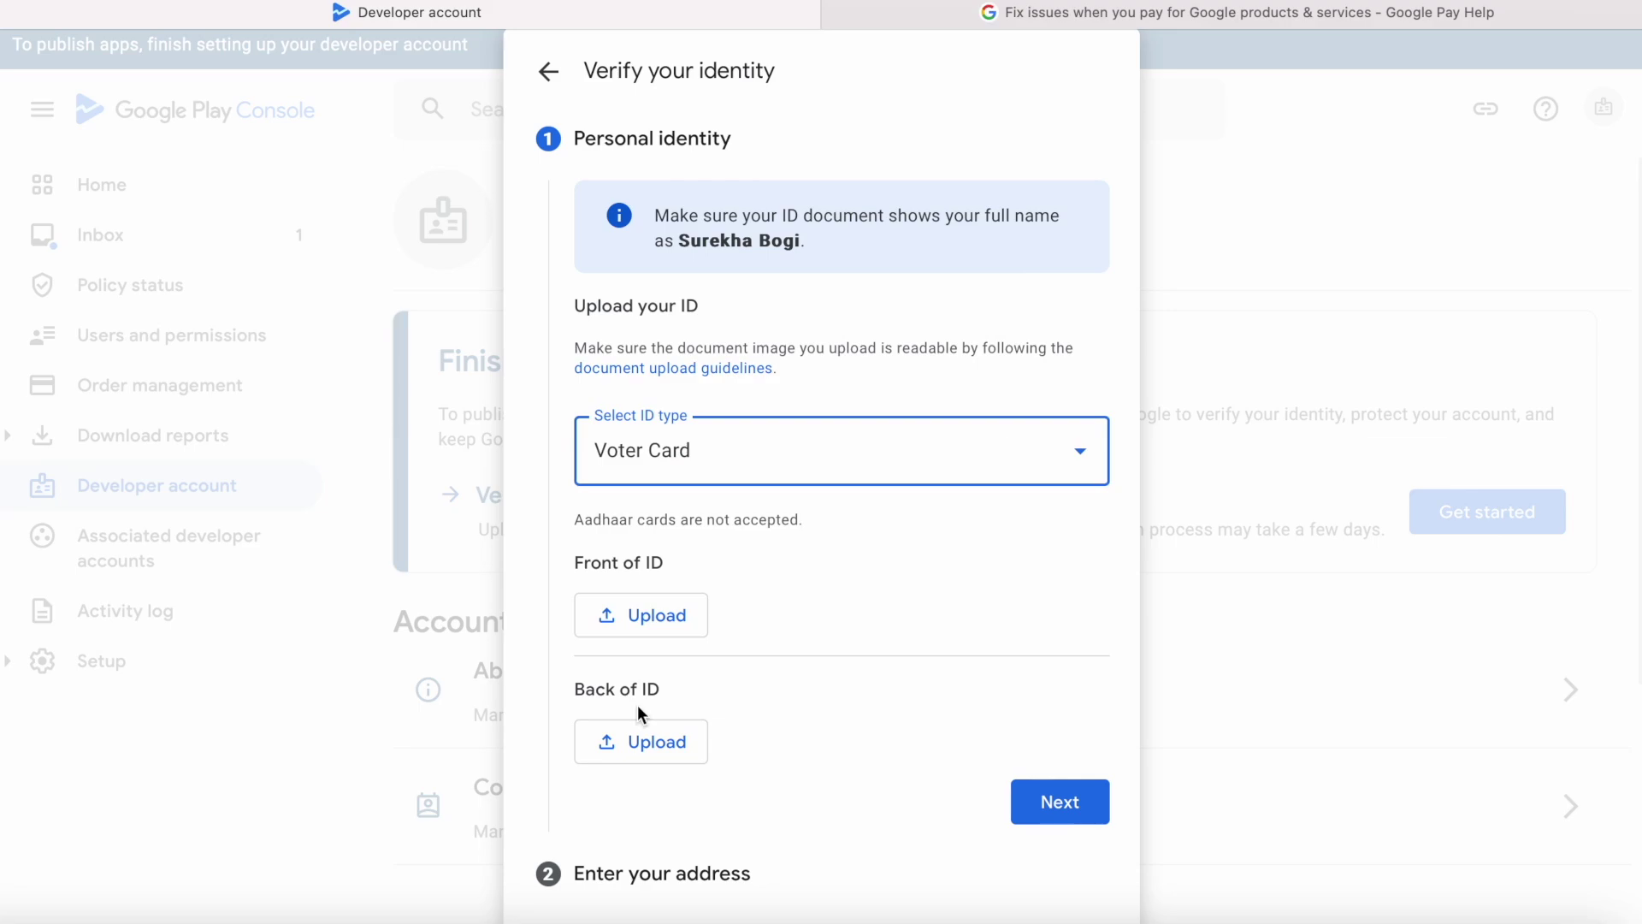
click(666, 619)
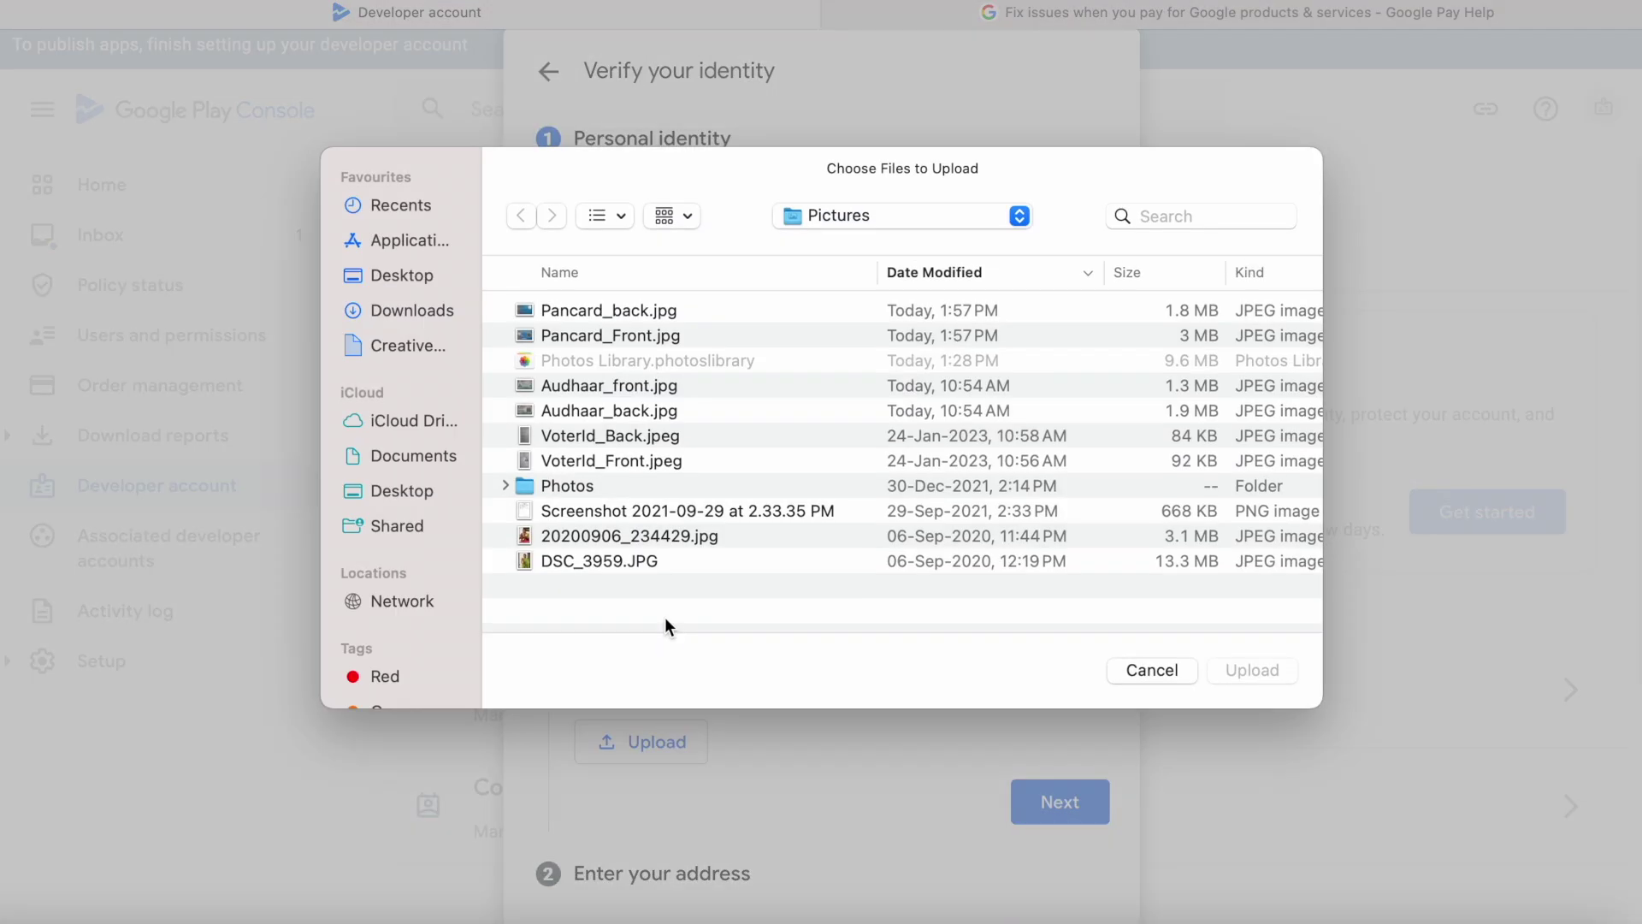
click(650, 461)
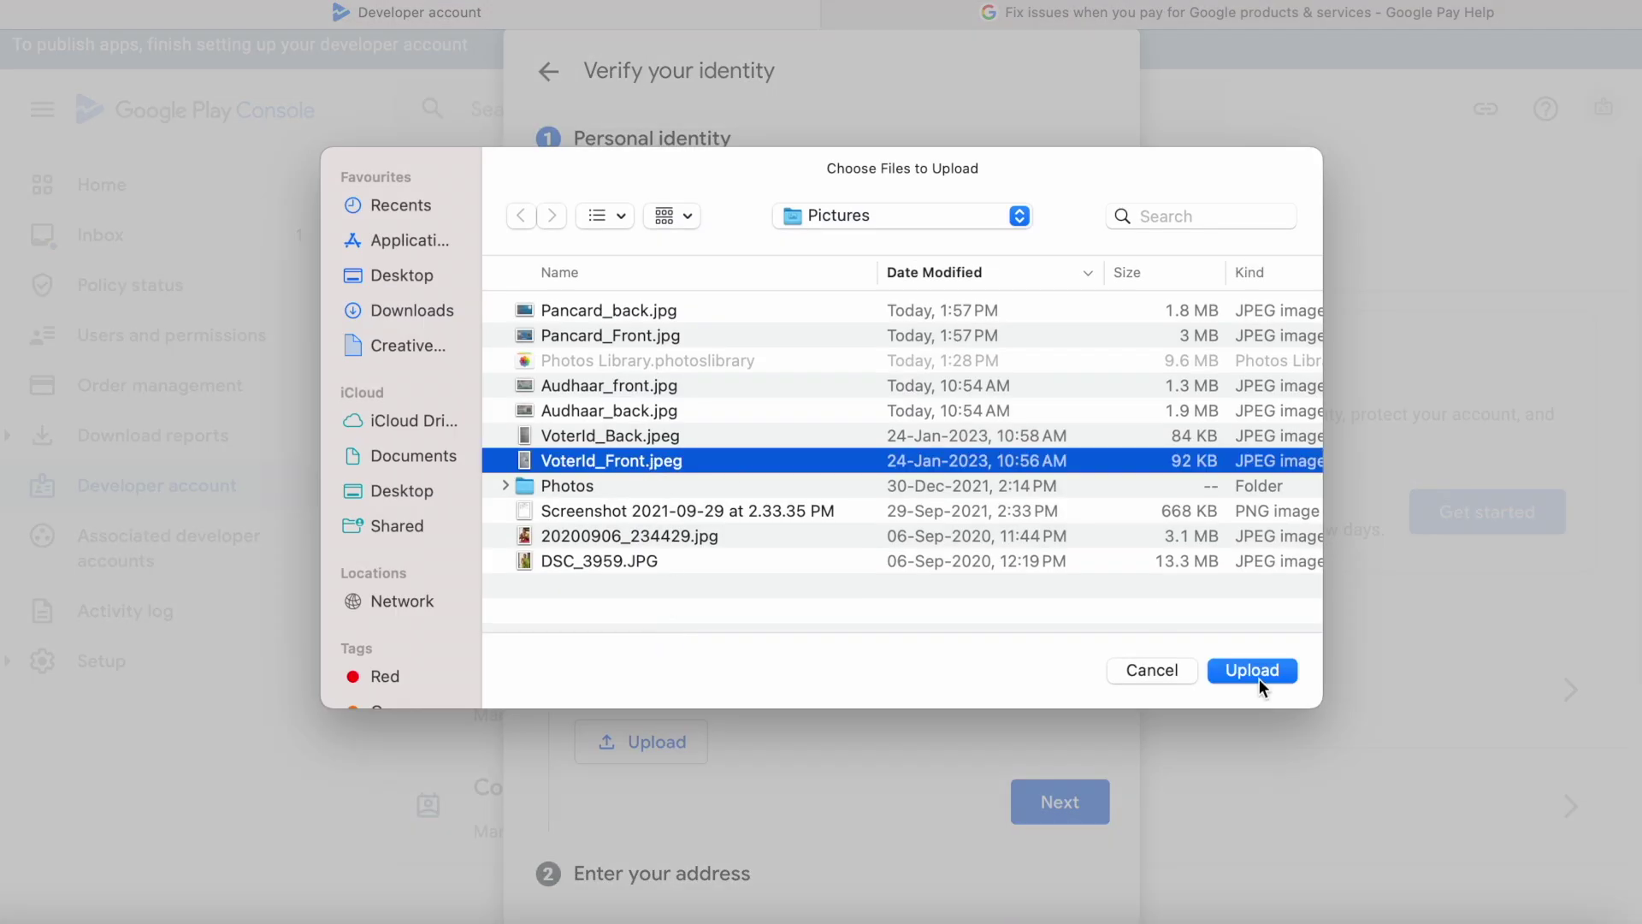
click(1253, 671)
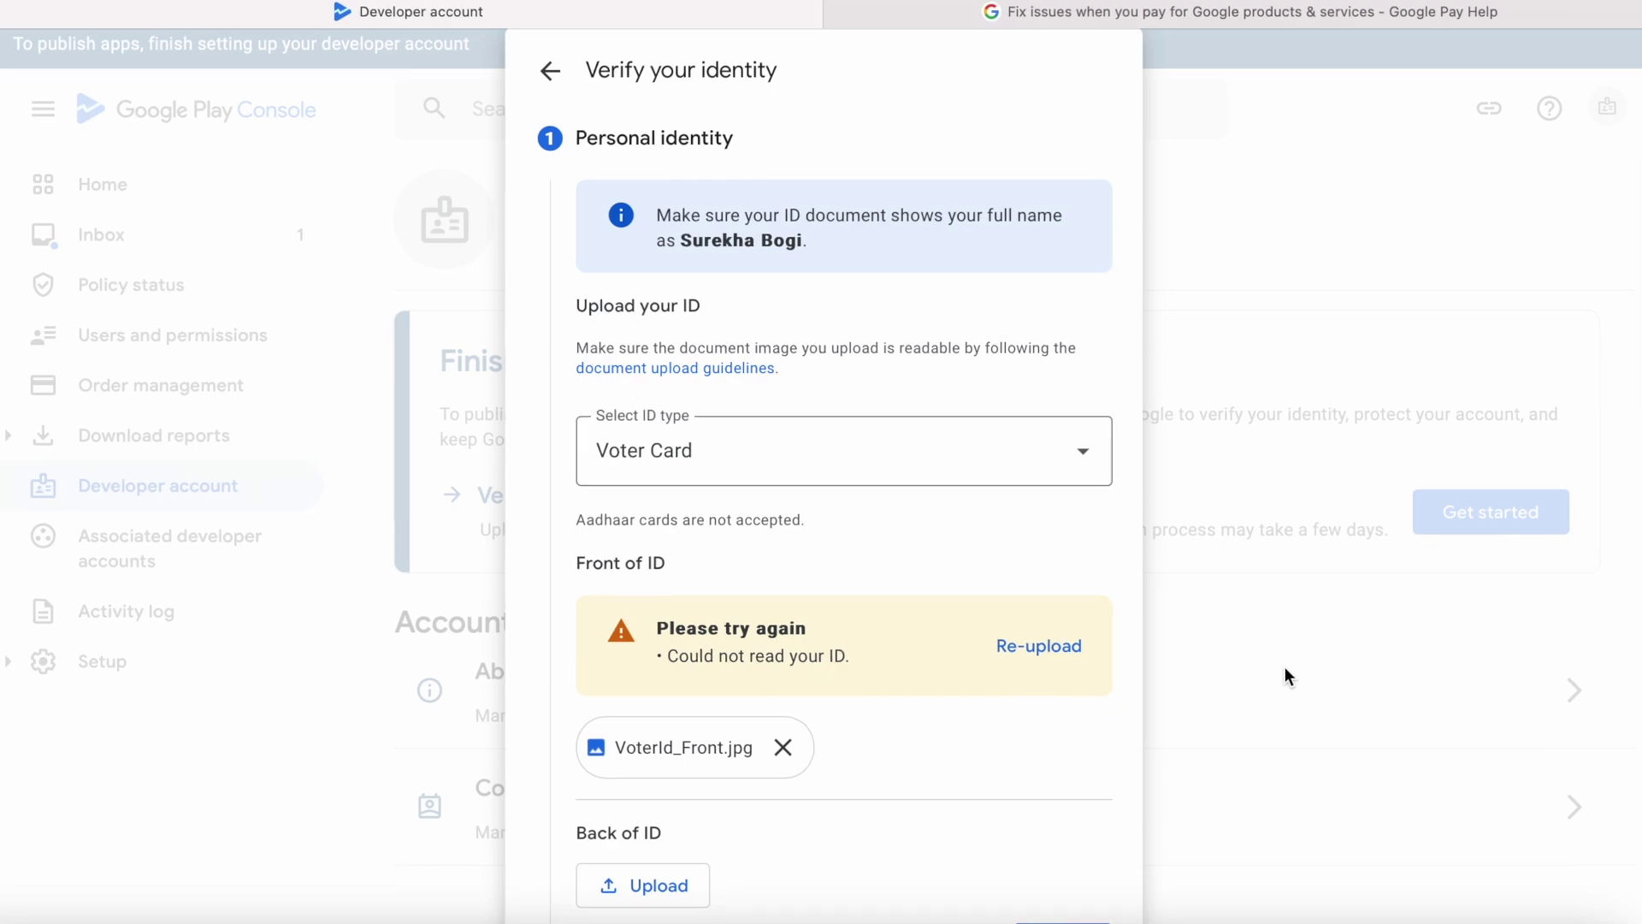
click(1067, 660)
click(824, 334)
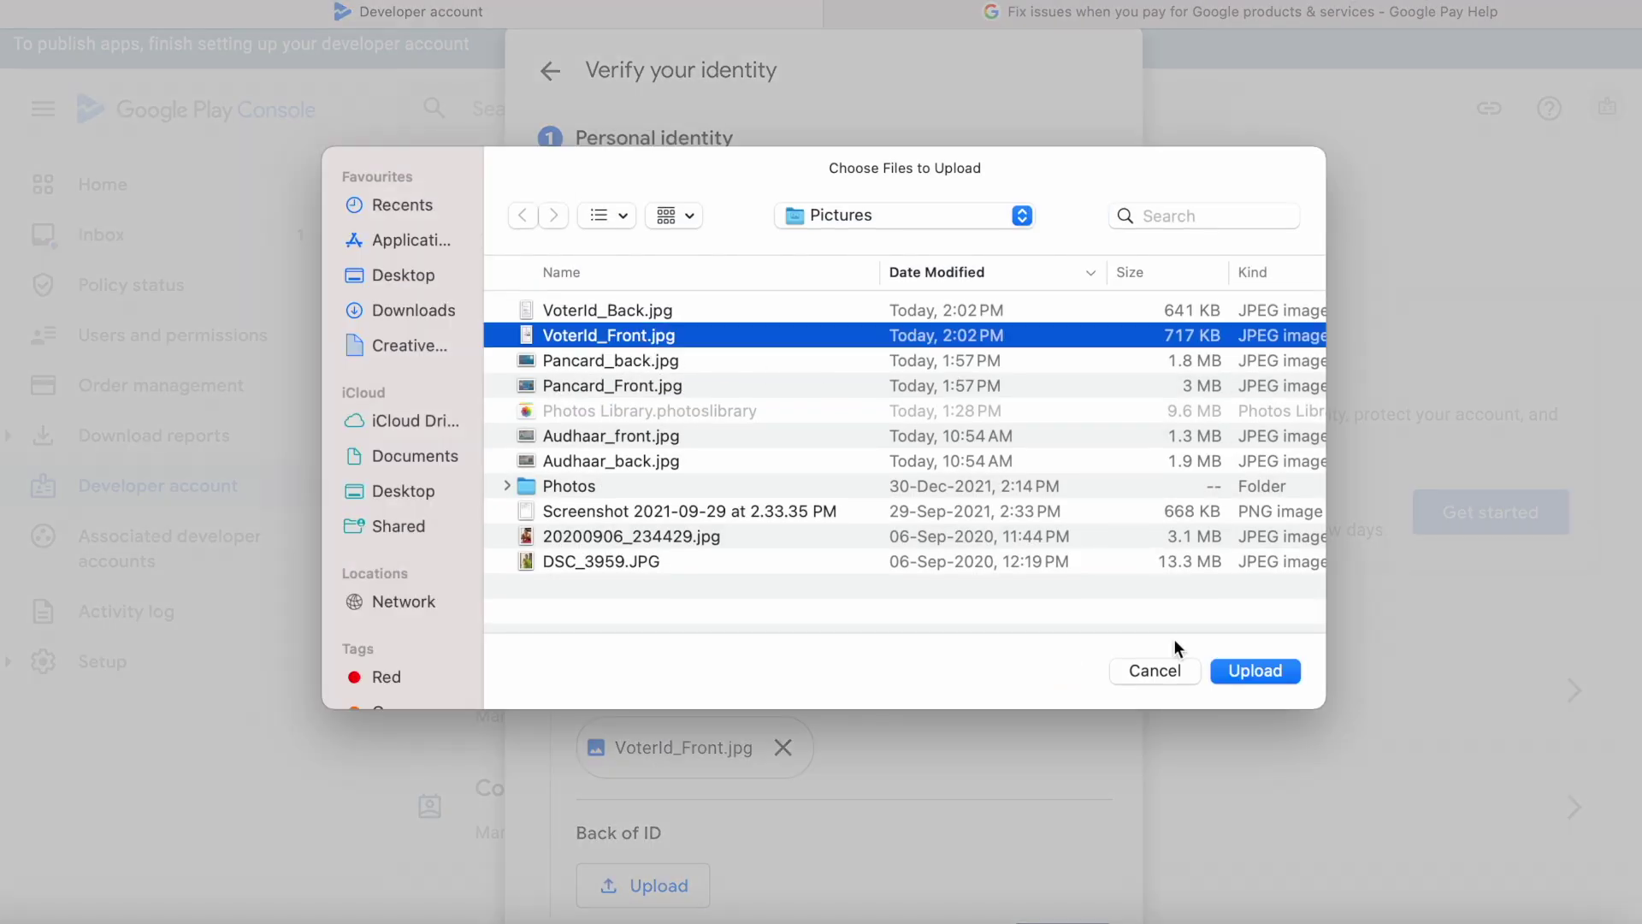
click(1255, 671)
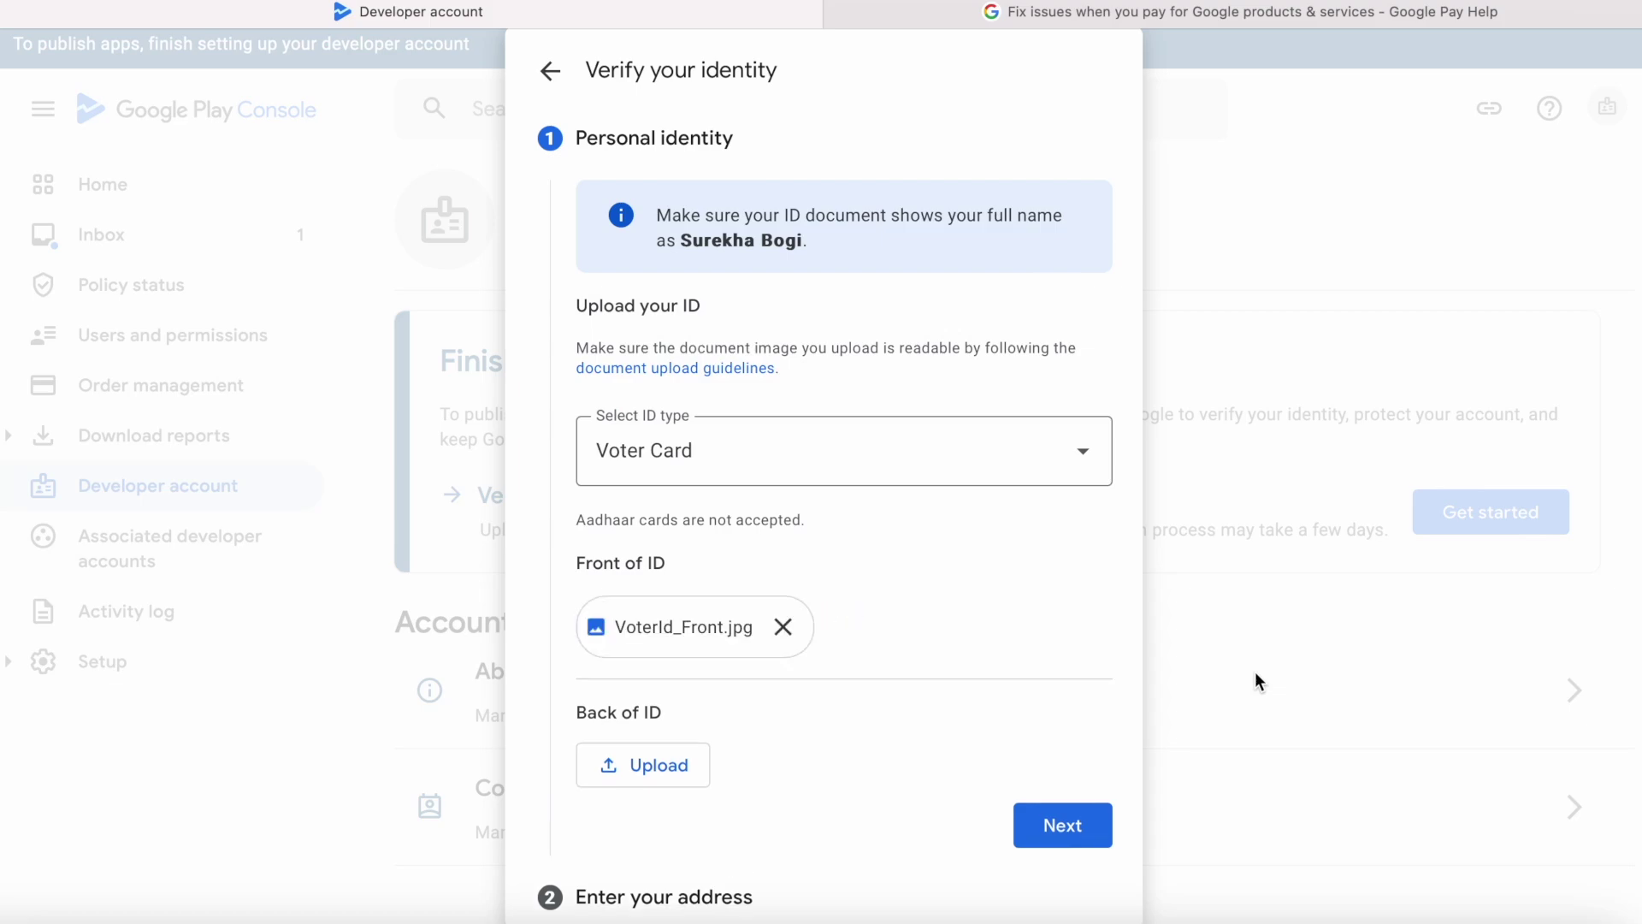
Upload VoterId_Back.jpg as the back image and finish the identity step
click(660, 769)
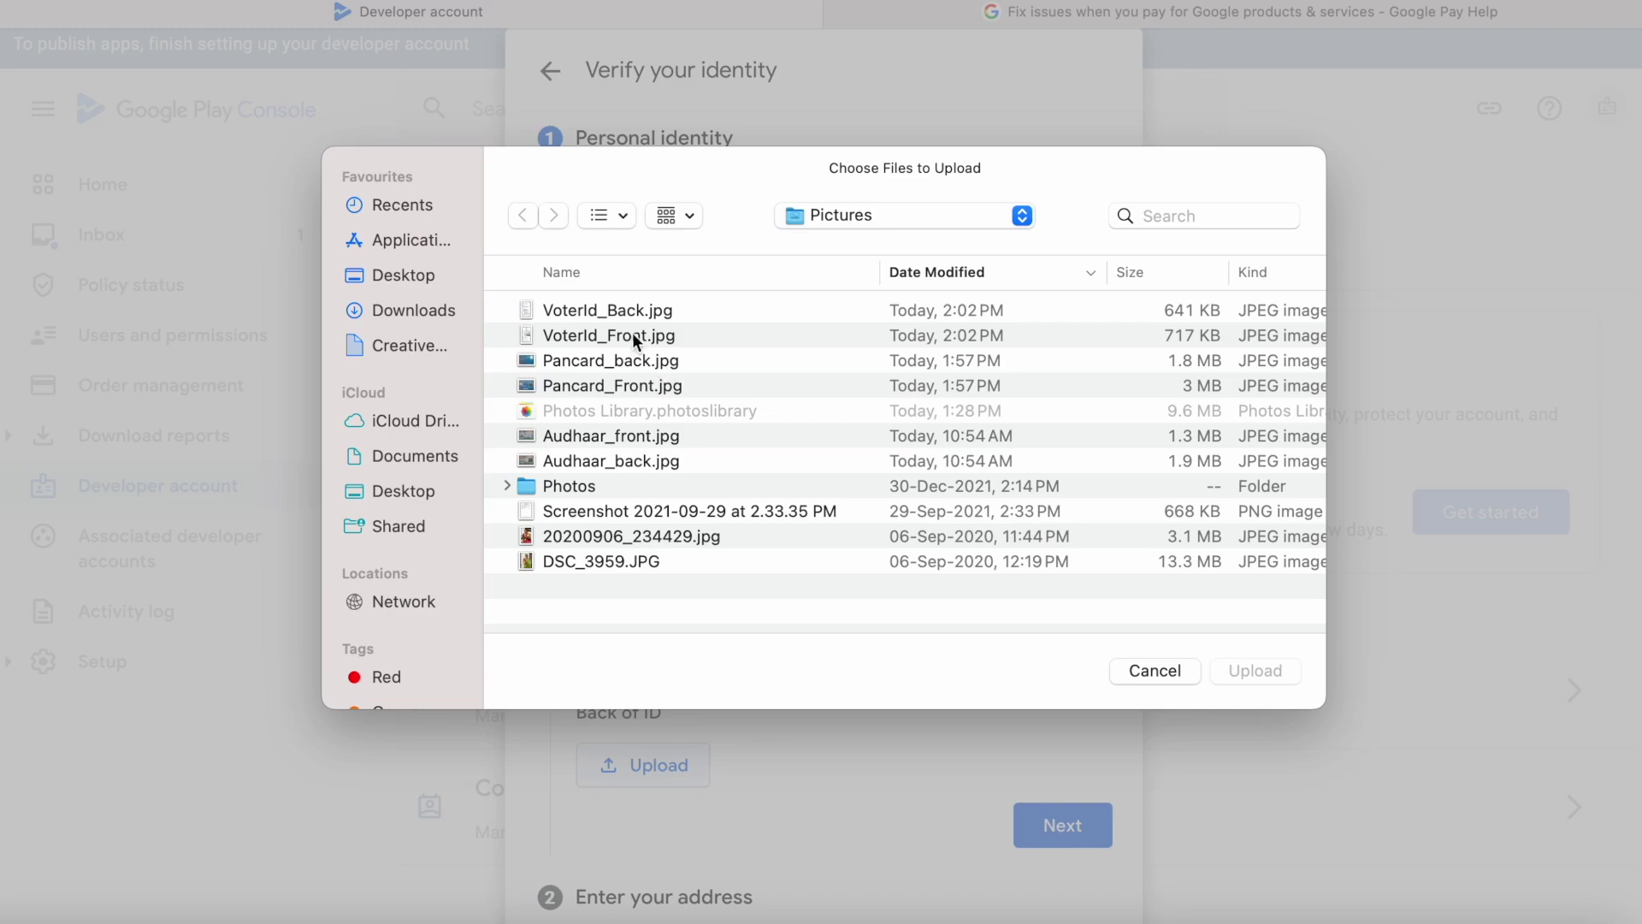
click(652, 309)
click(1279, 669)
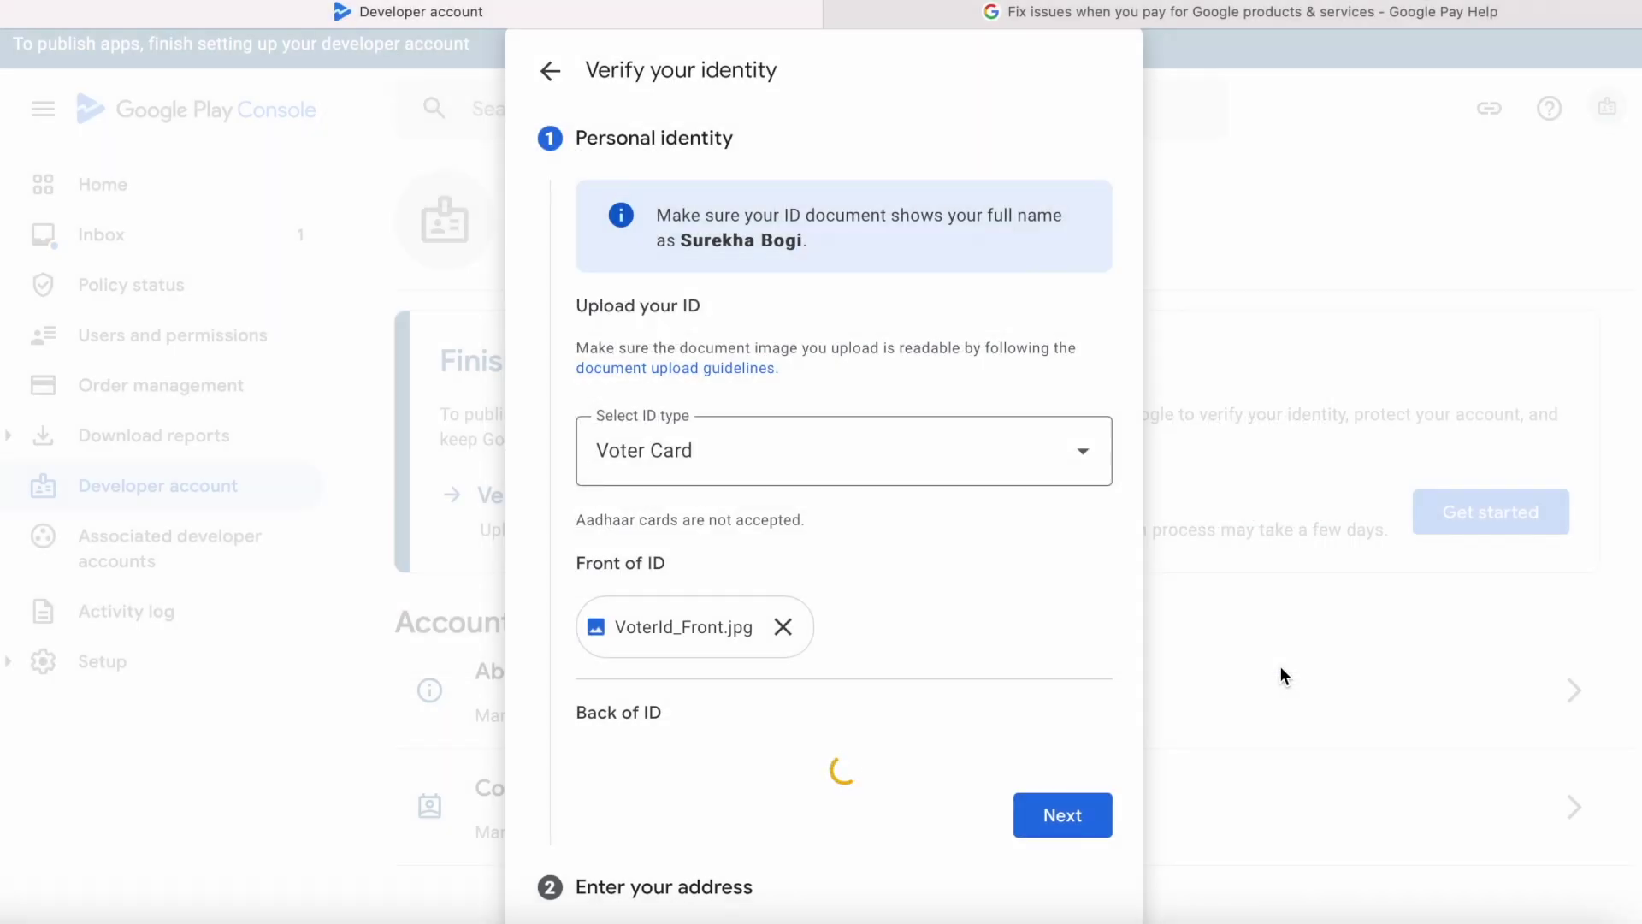
scroll(1063, 842, down, 1)
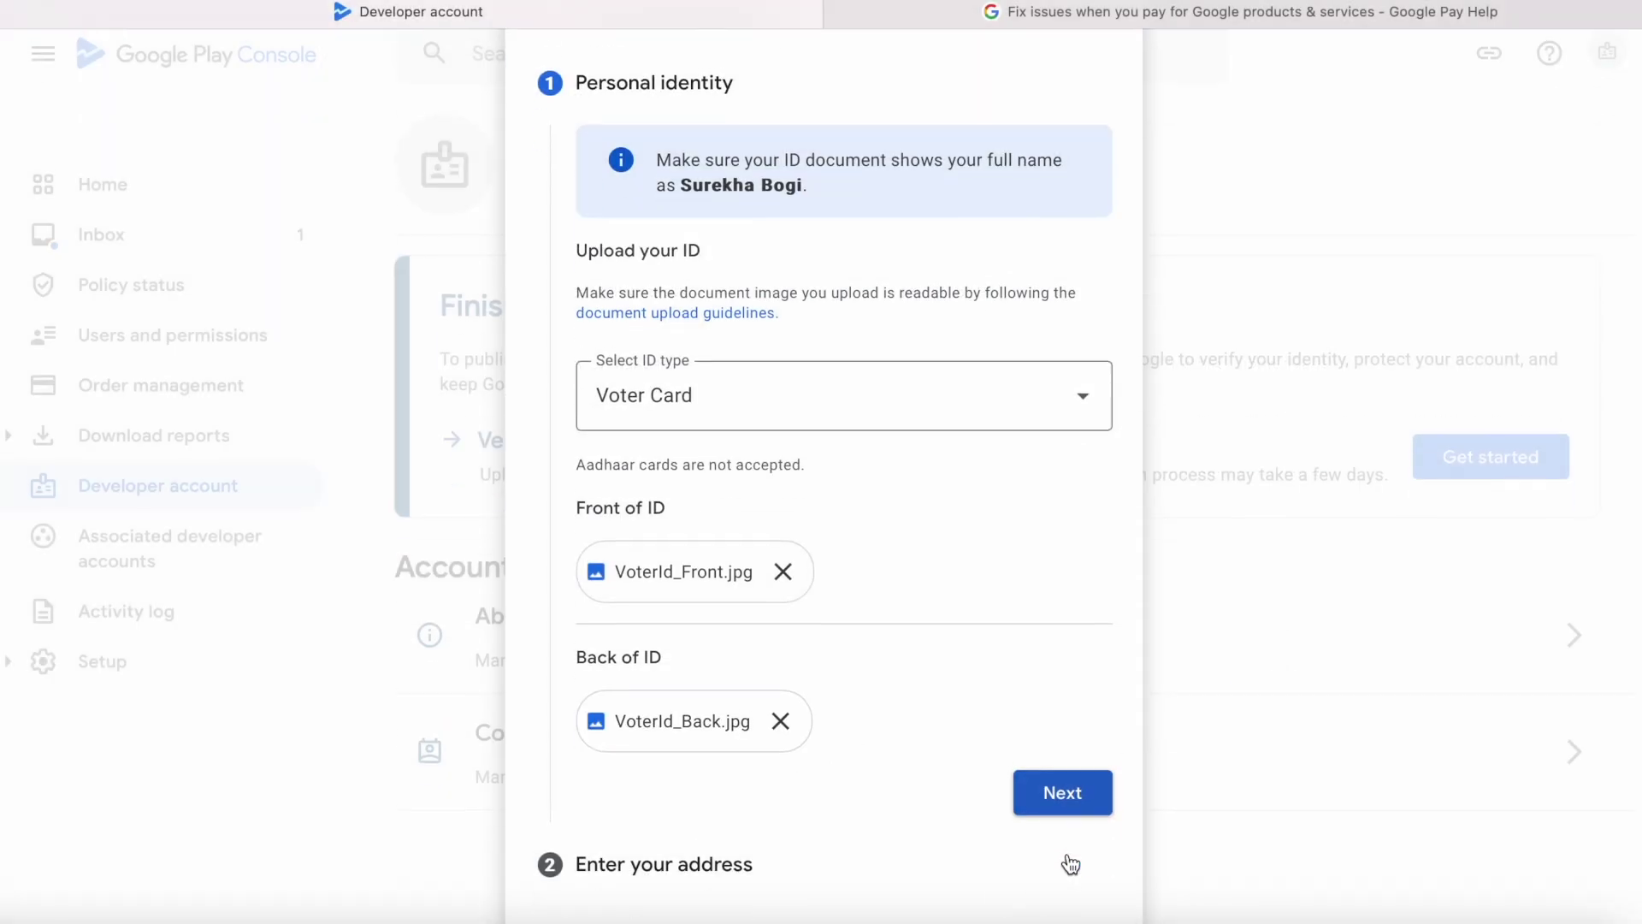
click(1063, 793)
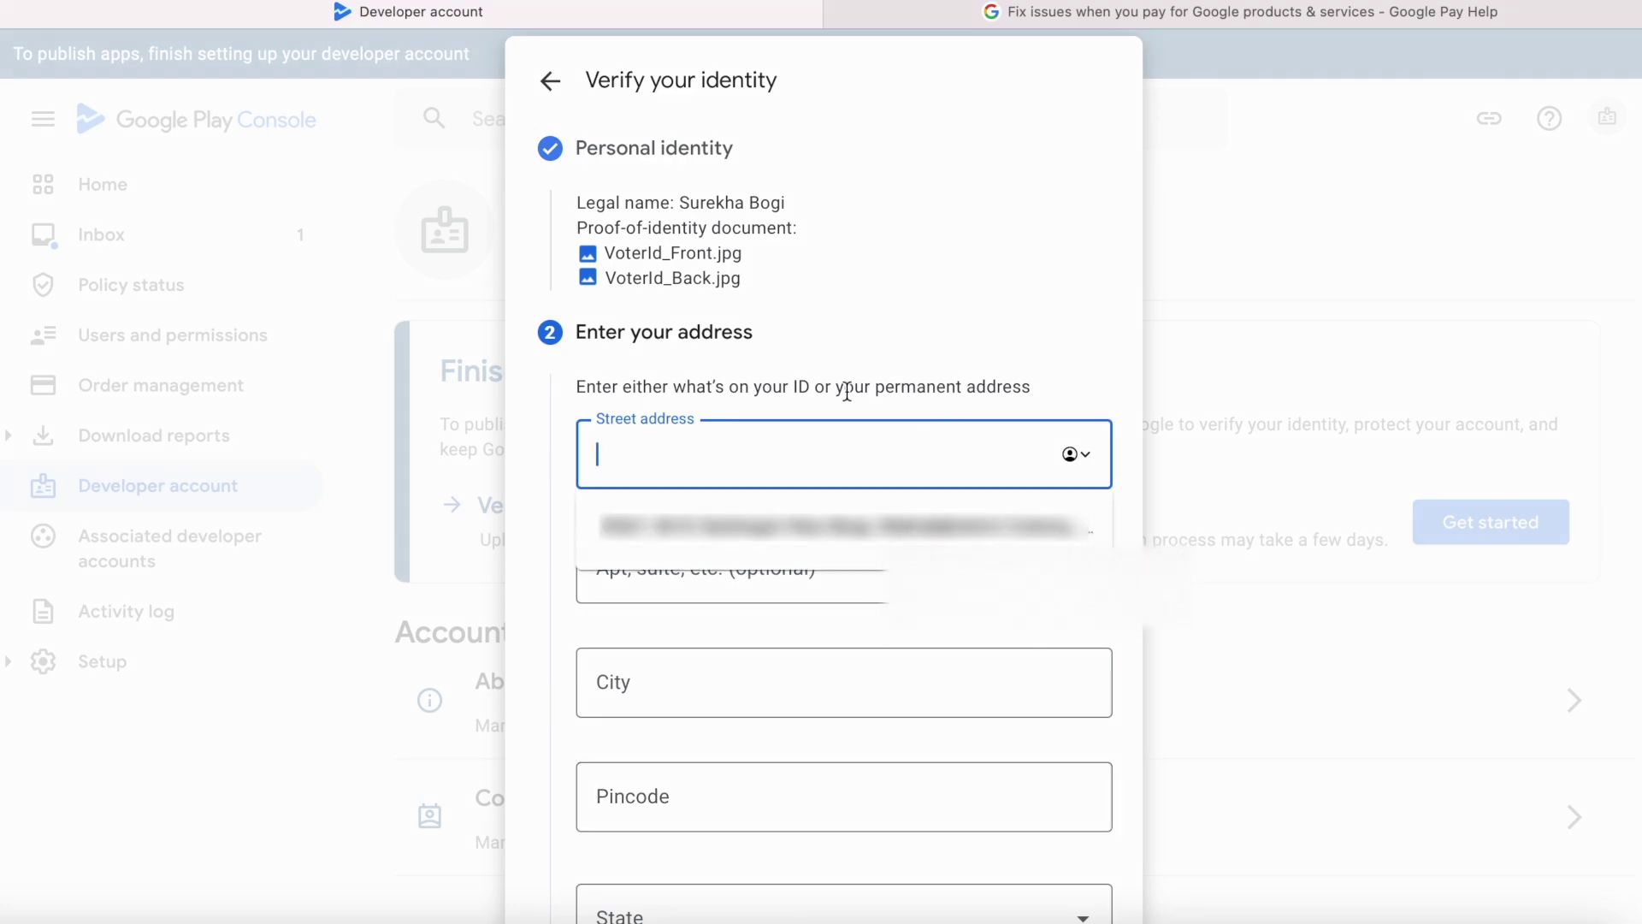
Fill the address from the saved autofill suggestion and upload Aadhaar.jpg as proof of address
click(932, 526)
scroll(828, 690, down, 5)
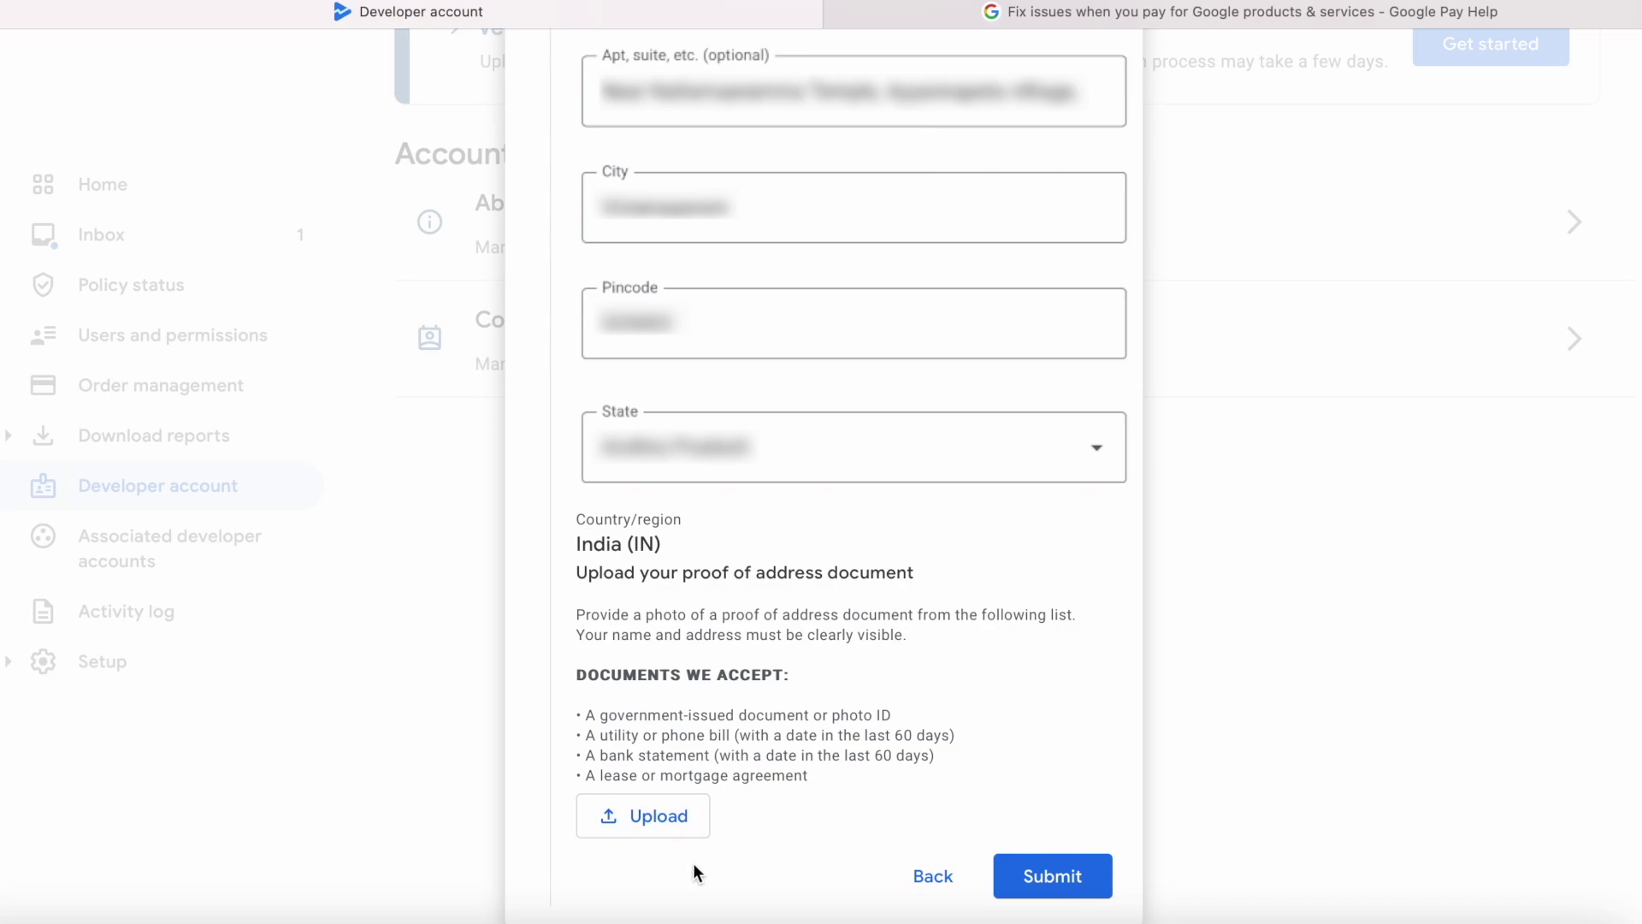
click(671, 815)
click(590, 308)
click(1253, 669)
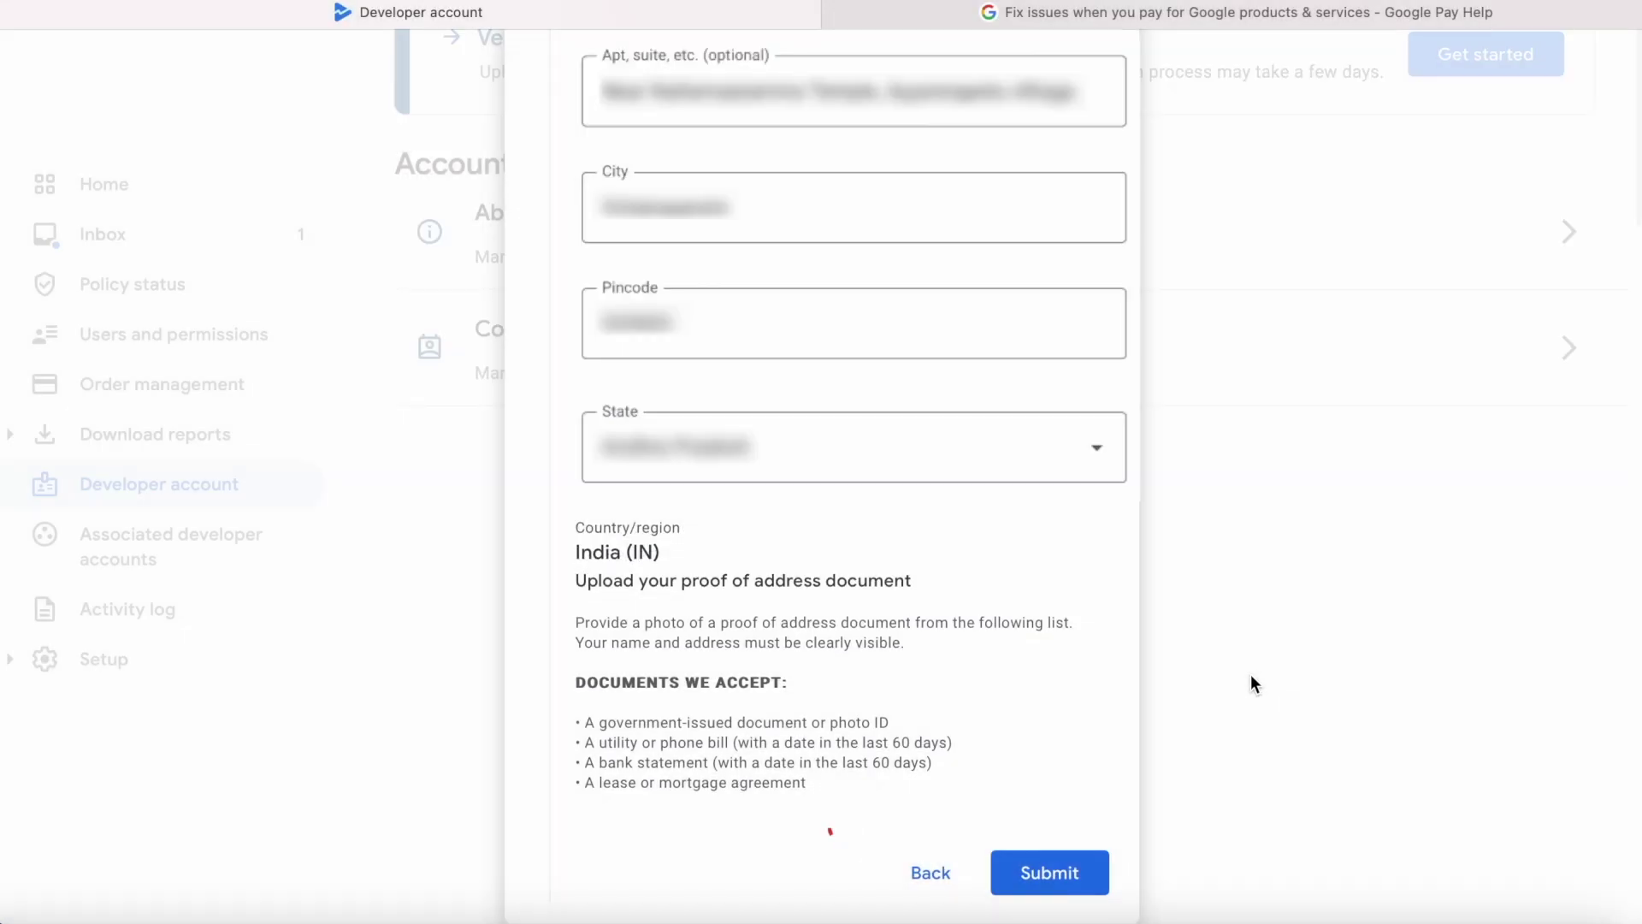
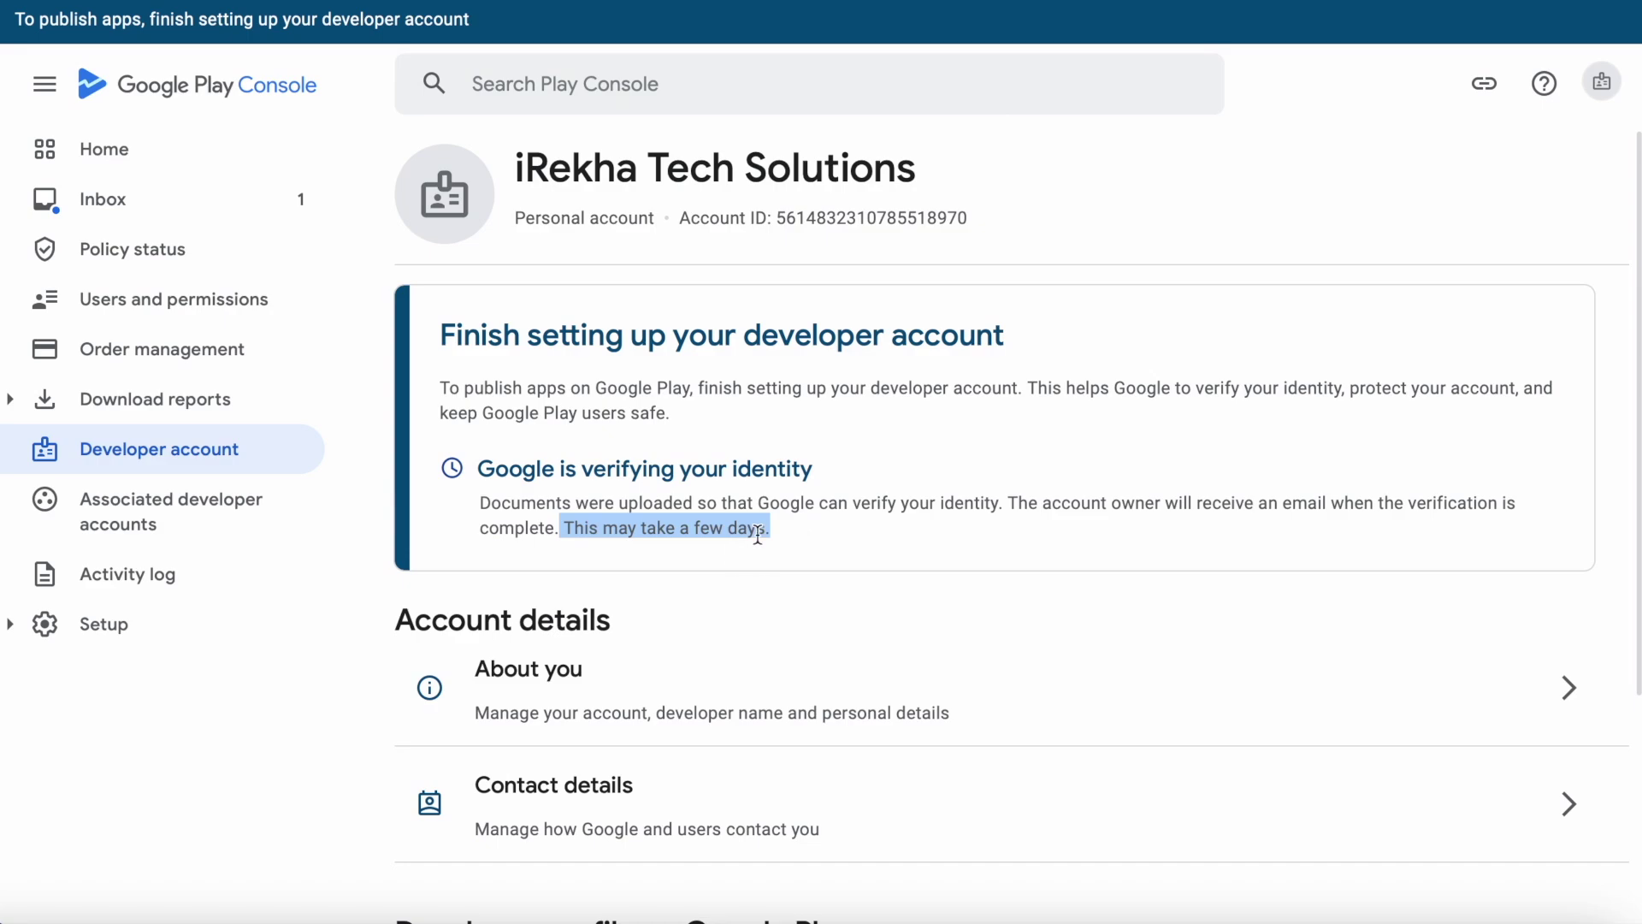
Scroll down the Developer account page to the 'Google is verifying your identity' status card
scroll(767, 638, down, 4)
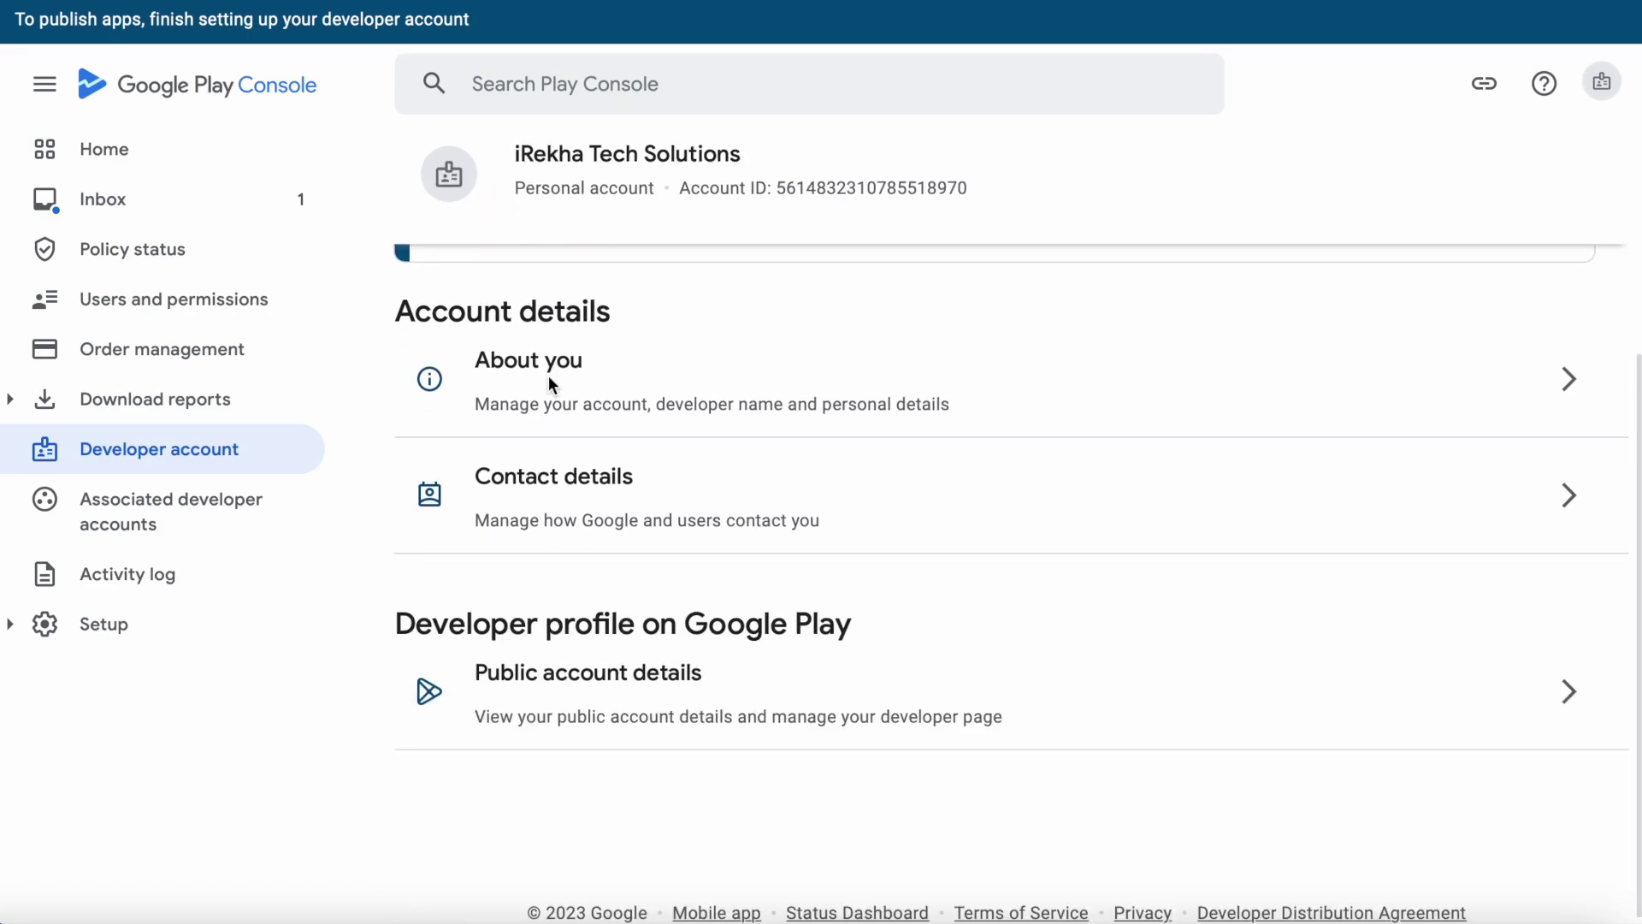
click(1586, 404)
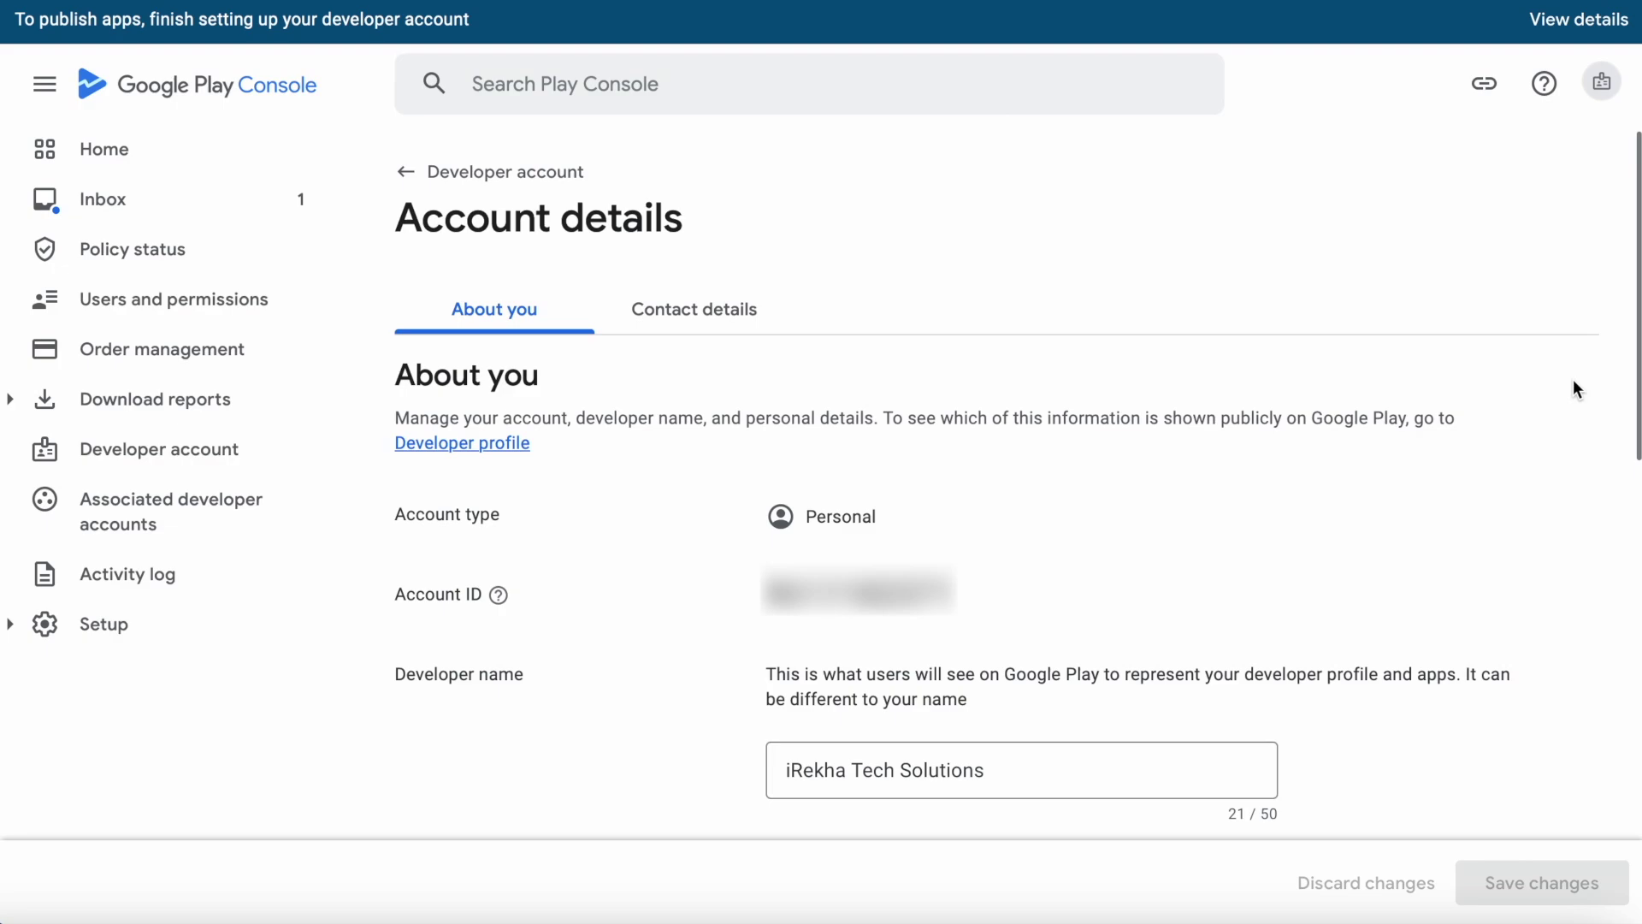
scroll(1063, 616, down, 4)
triple_click(781, 472)
scroll(880, 590, down, 8)
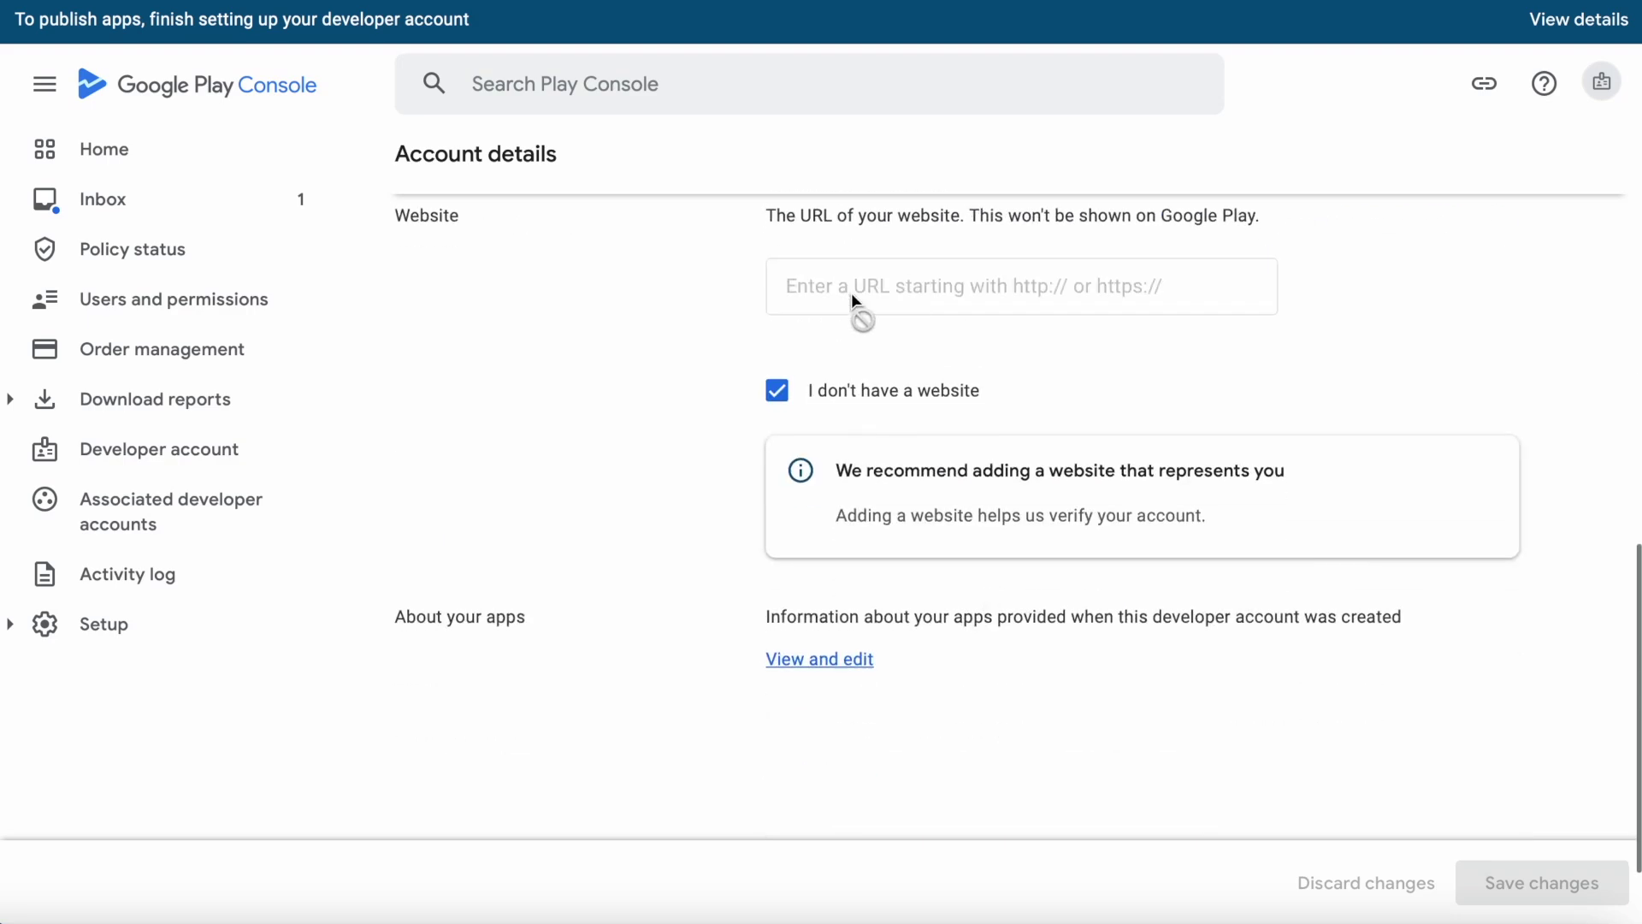
scroll(966, 598, down, 2)
scroll(990, 733, up, 12)
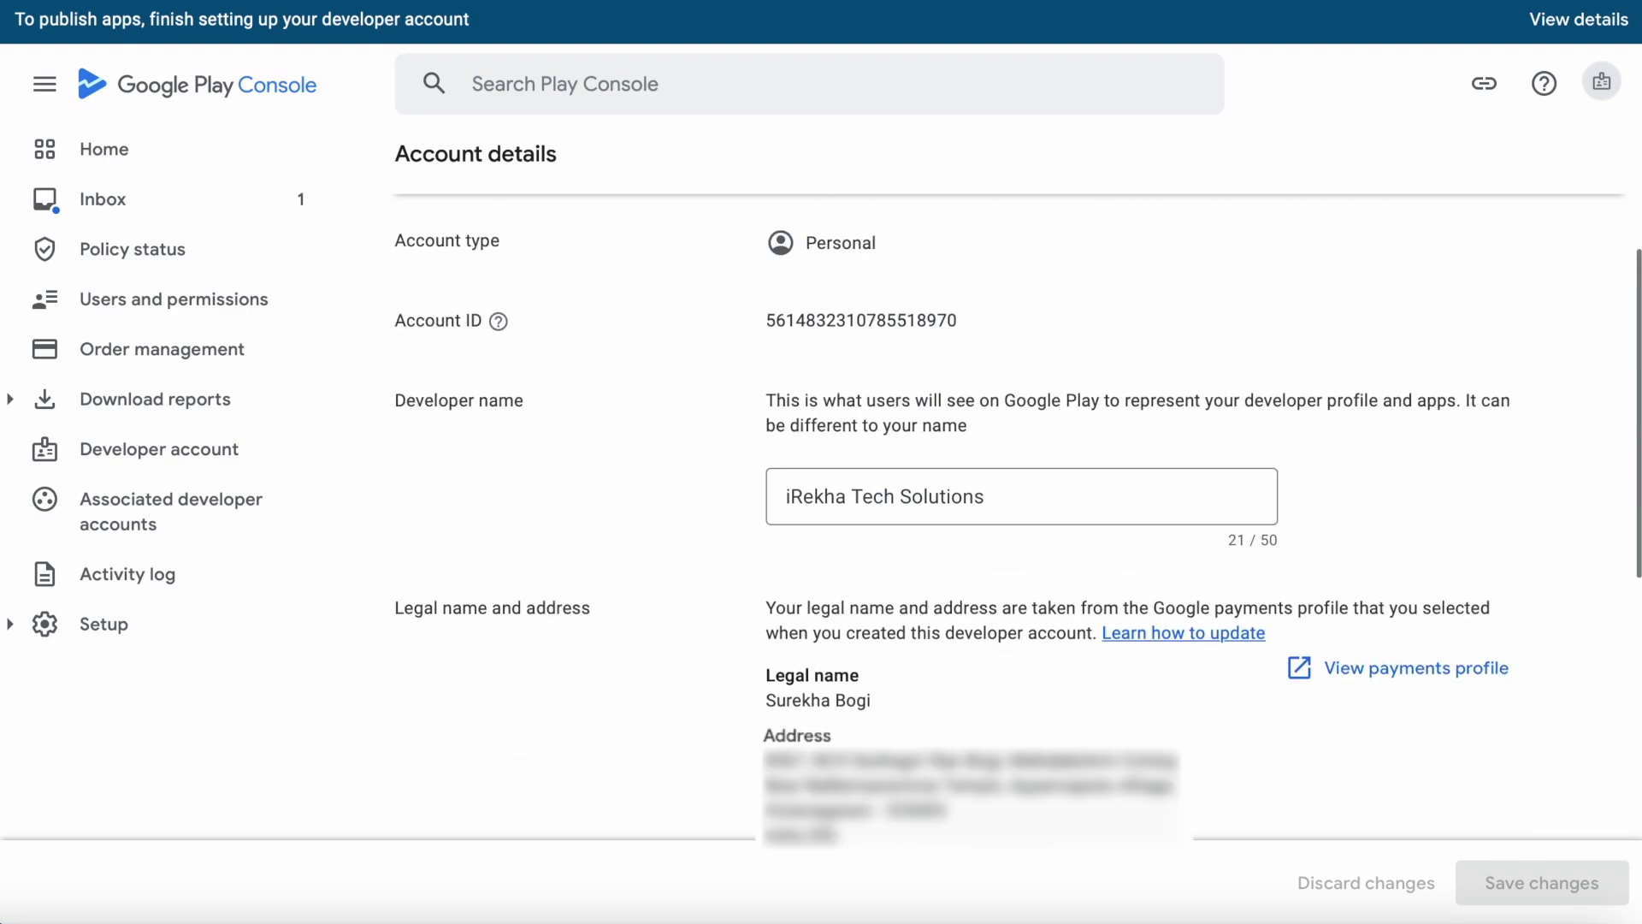
click(675, 310)
scroll(957, 556, down, 10)
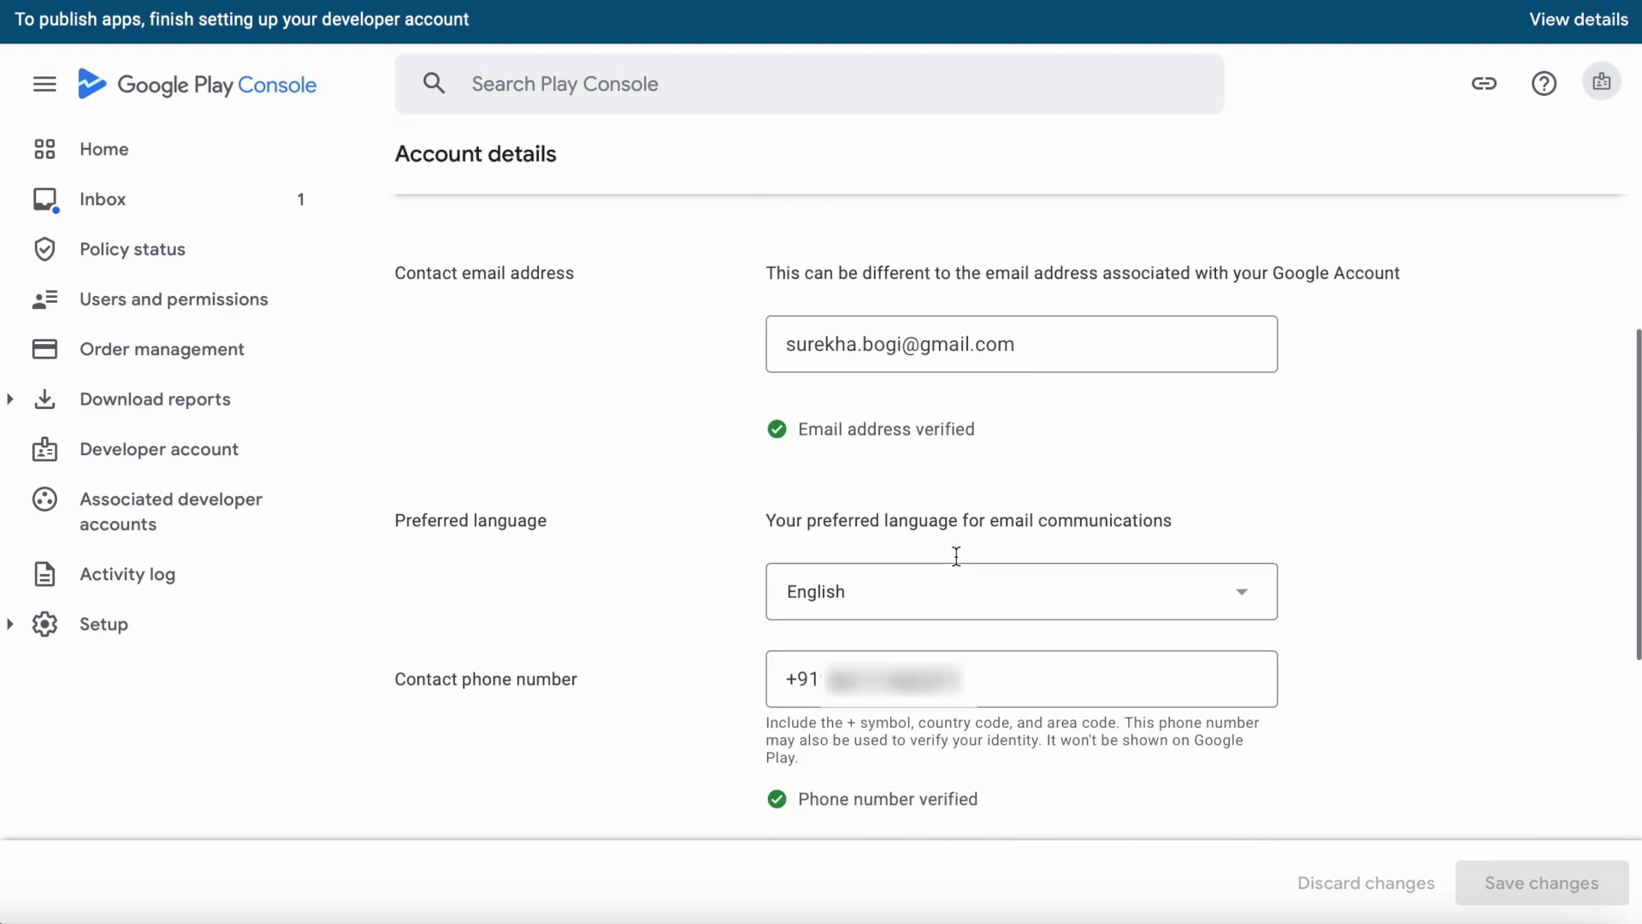
scroll(956, 556, down, 3)
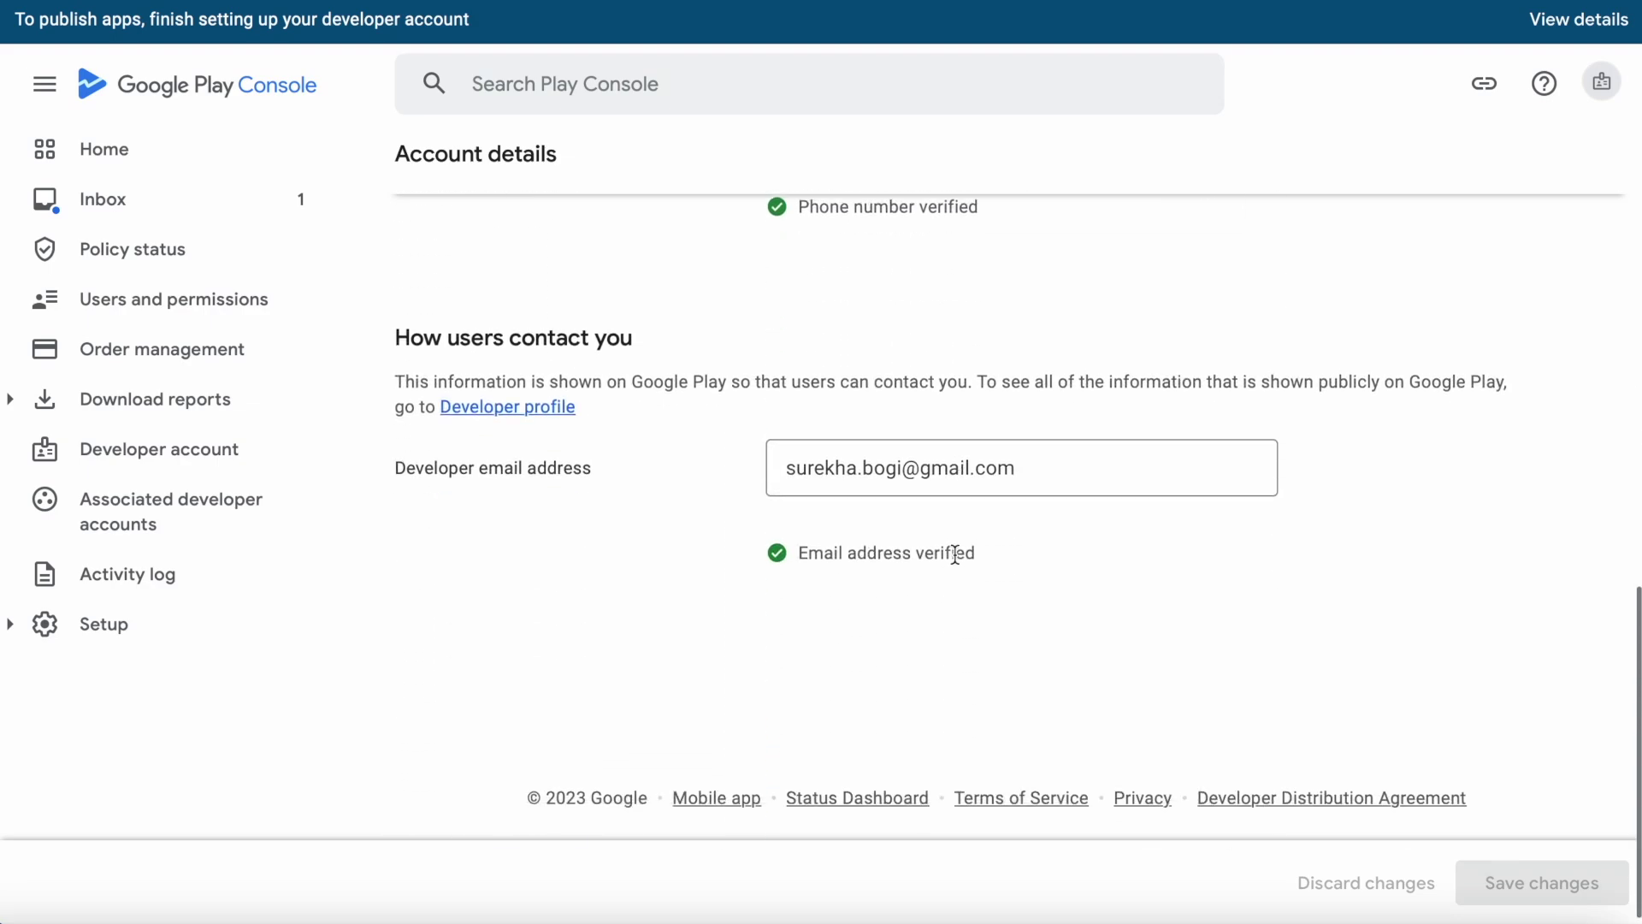
scroll(708, 634, up, 10)
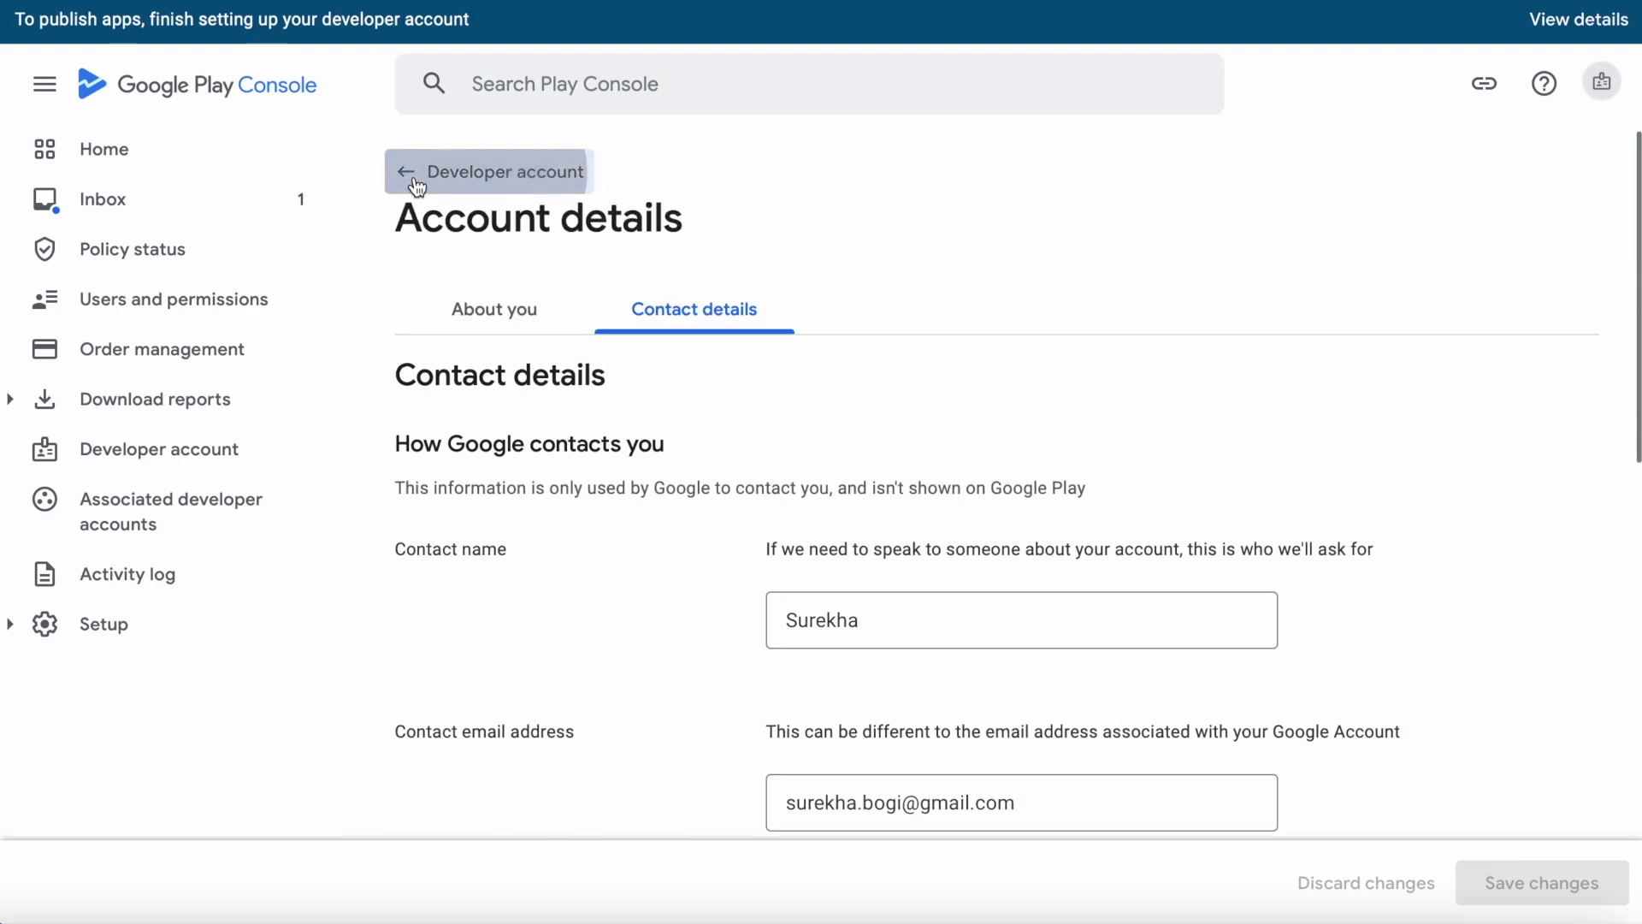
click(414, 167)
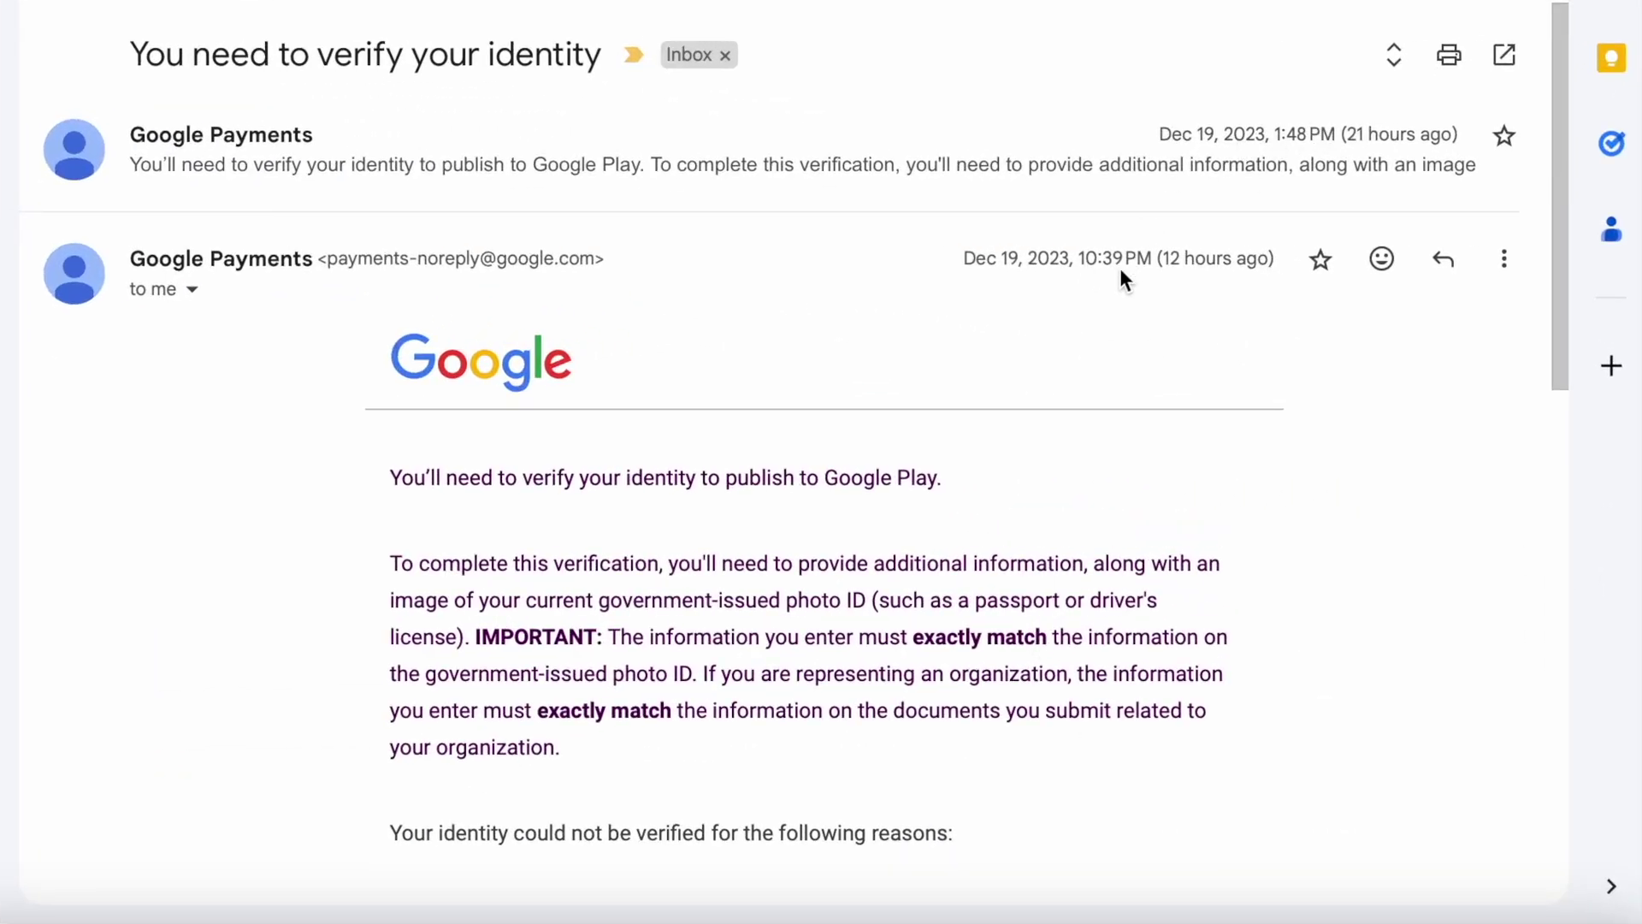
Highlight the email's rejection-reason intro and the Proof of Address rejection reason
scroll(1103, 321, down, 5)
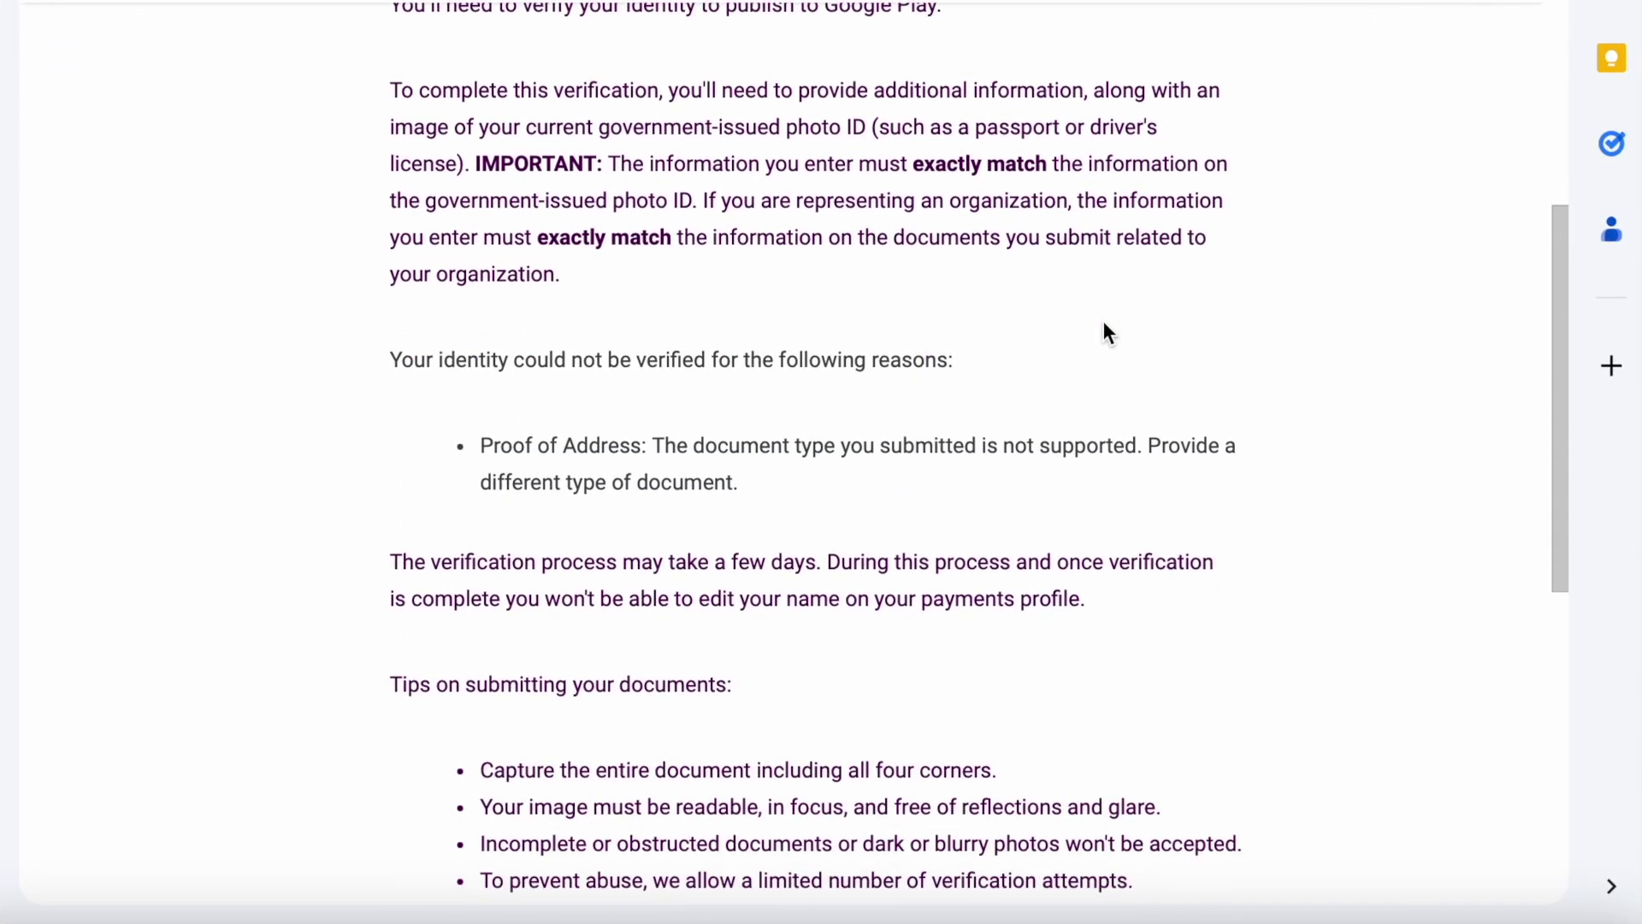
scroll(1104, 332, down, 1)
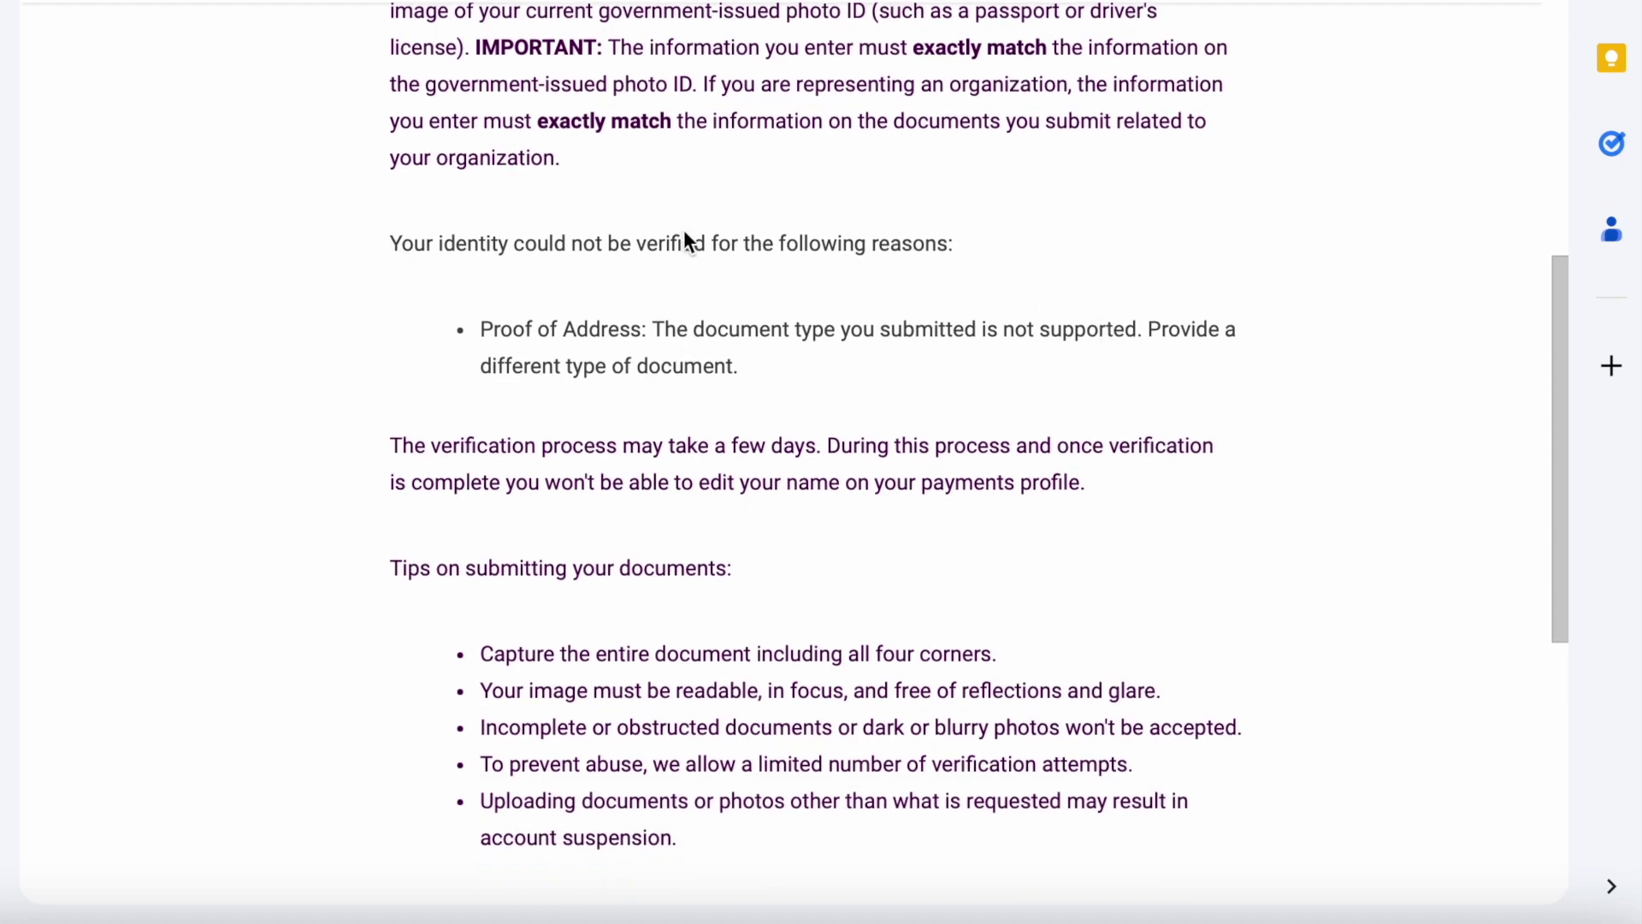
drag(394, 241, 989, 249)
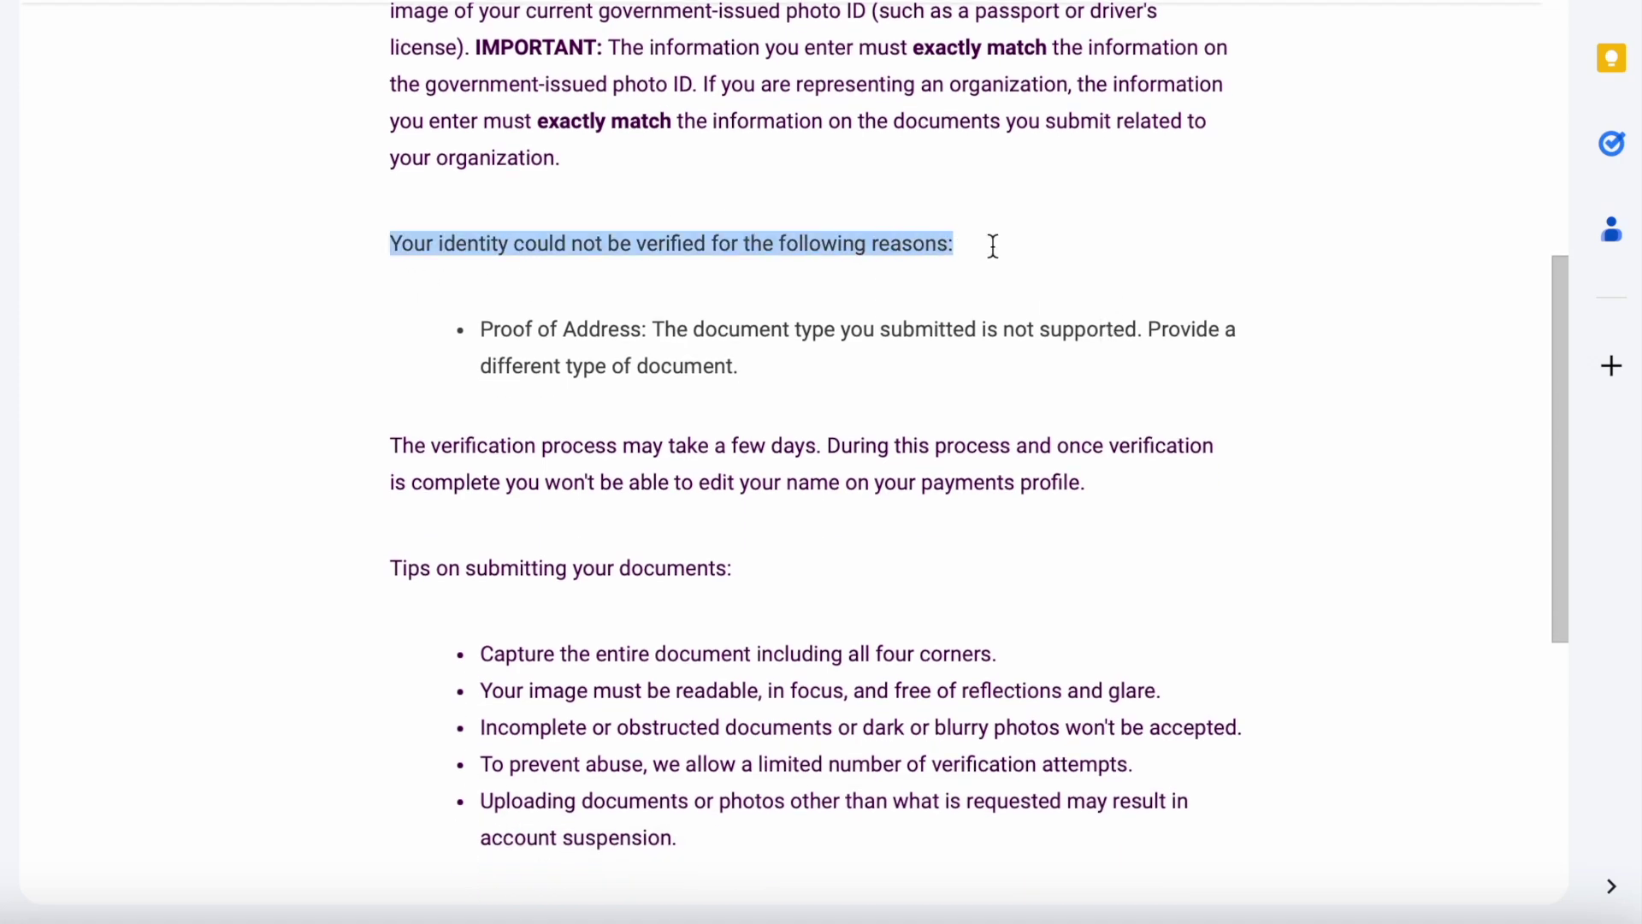
drag(484, 331, 744, 366)
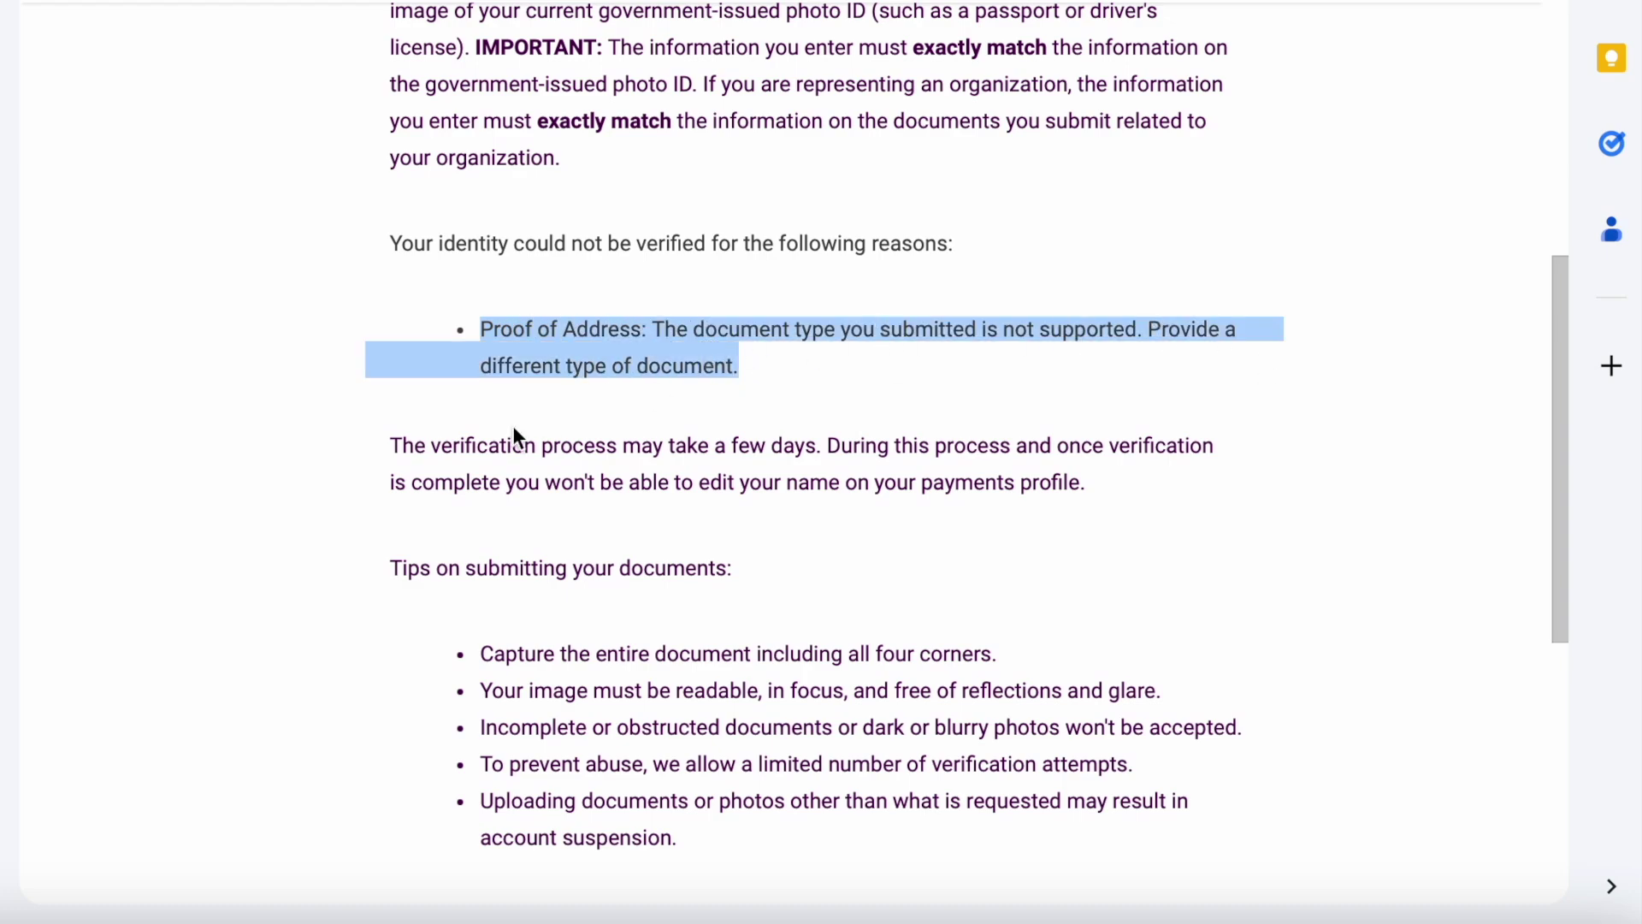
click(760, 373)
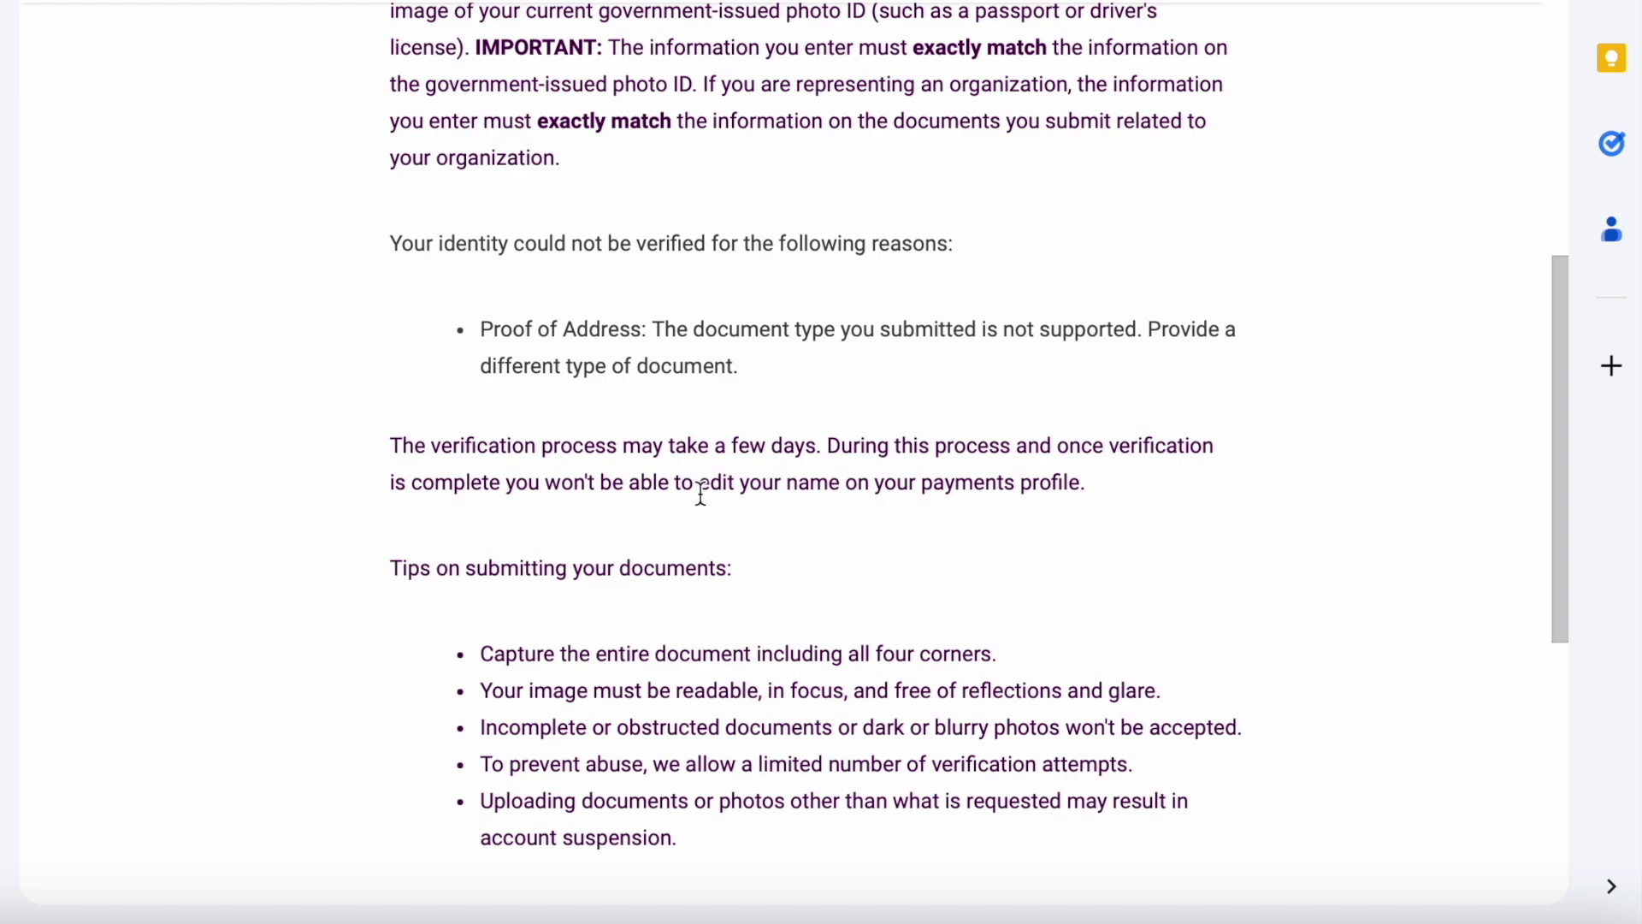
Highlight the document photo tips and suspension warning, then start verification with Verify now
scroll(700, 491, down, 3)
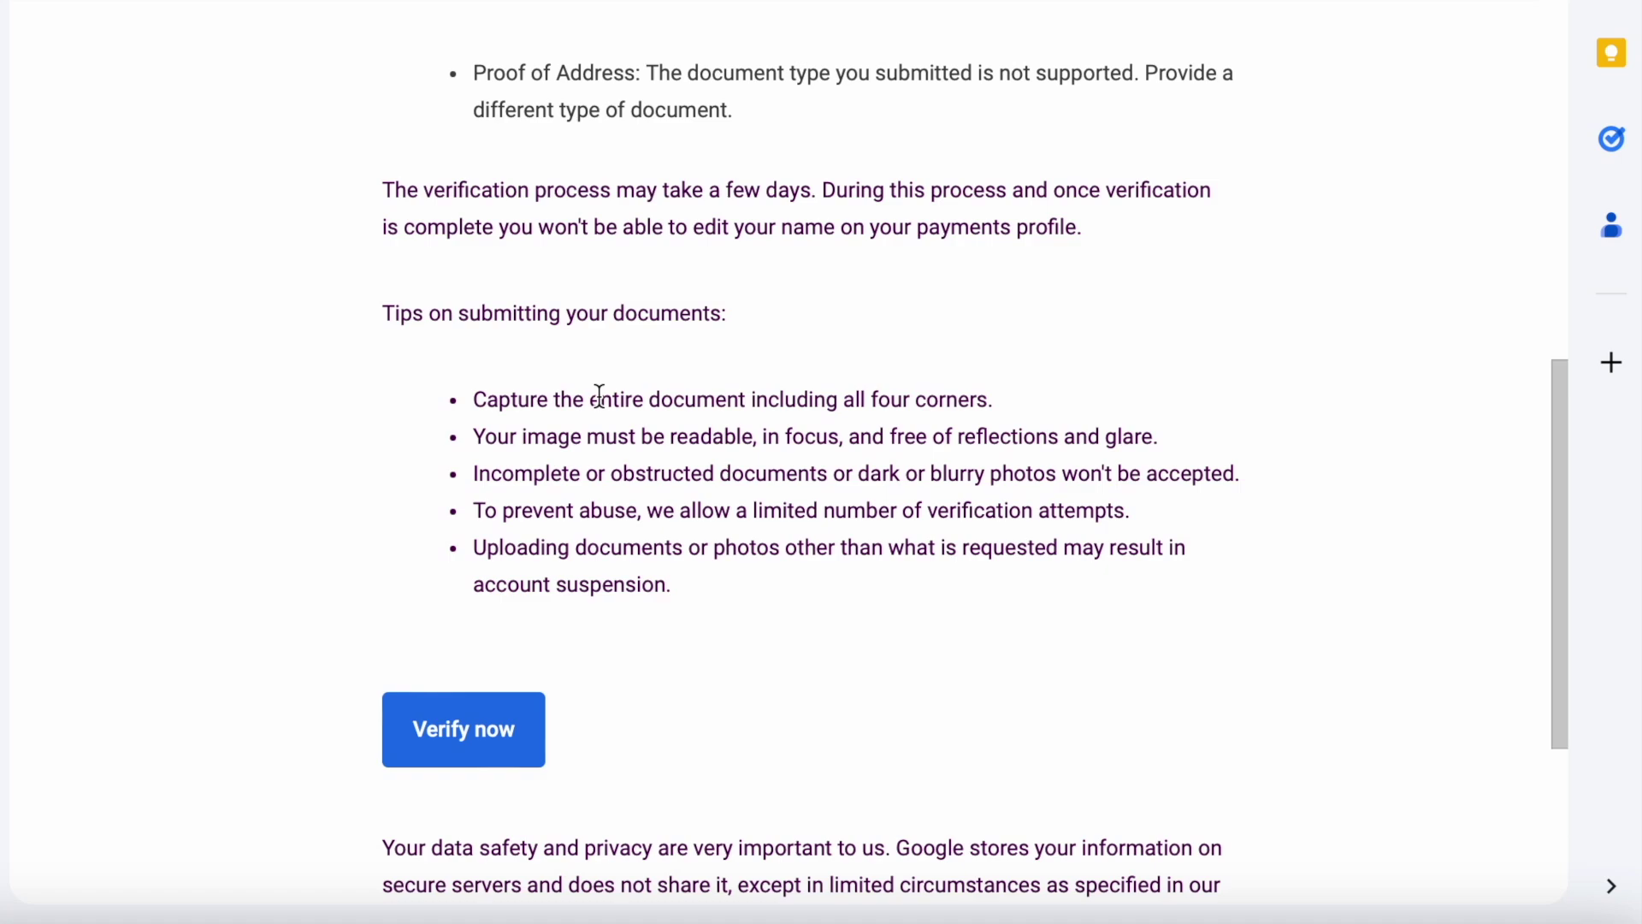
drag(477, 400, 1043, 415)
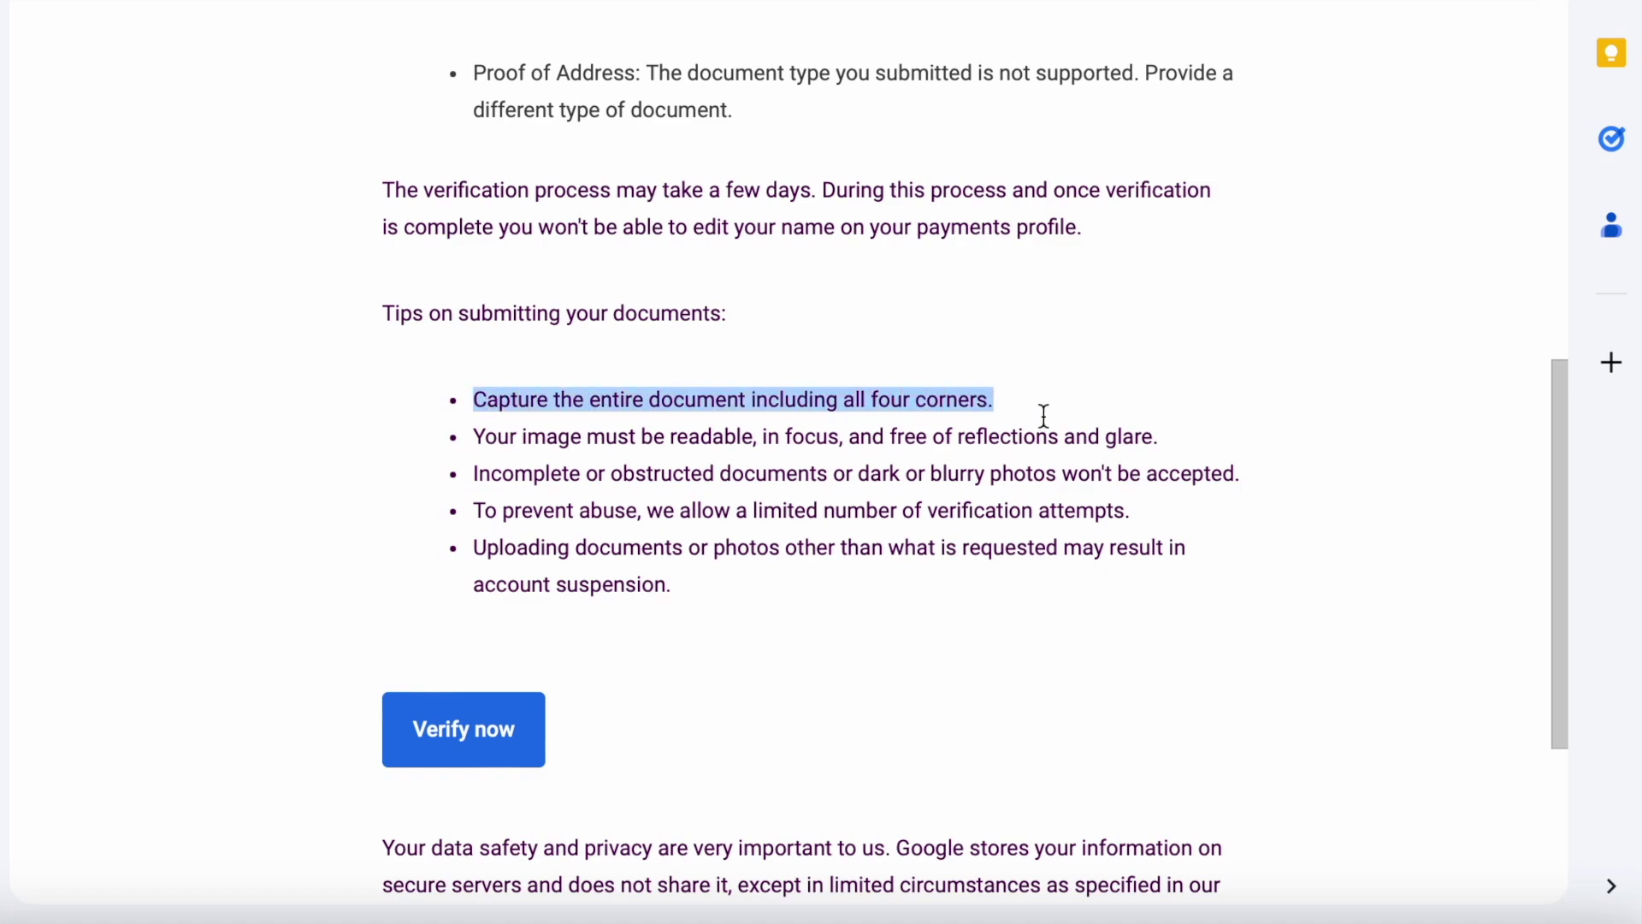
drag(475, 436, 1001, 442)
click(721, 525)
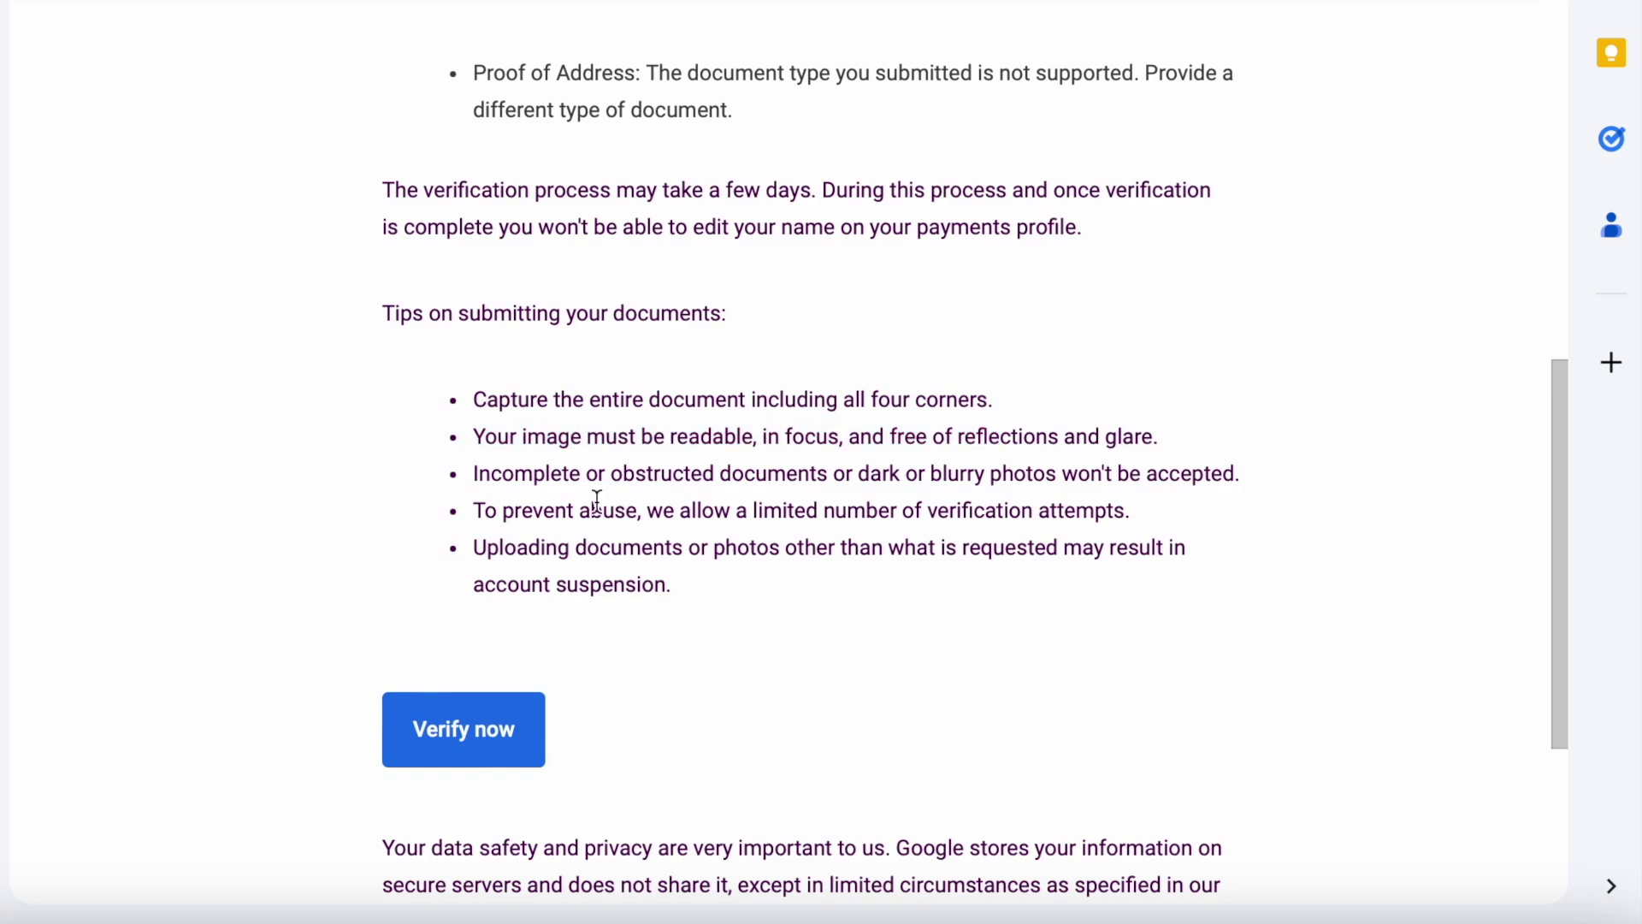
drag(477, 476, 1252, 476)
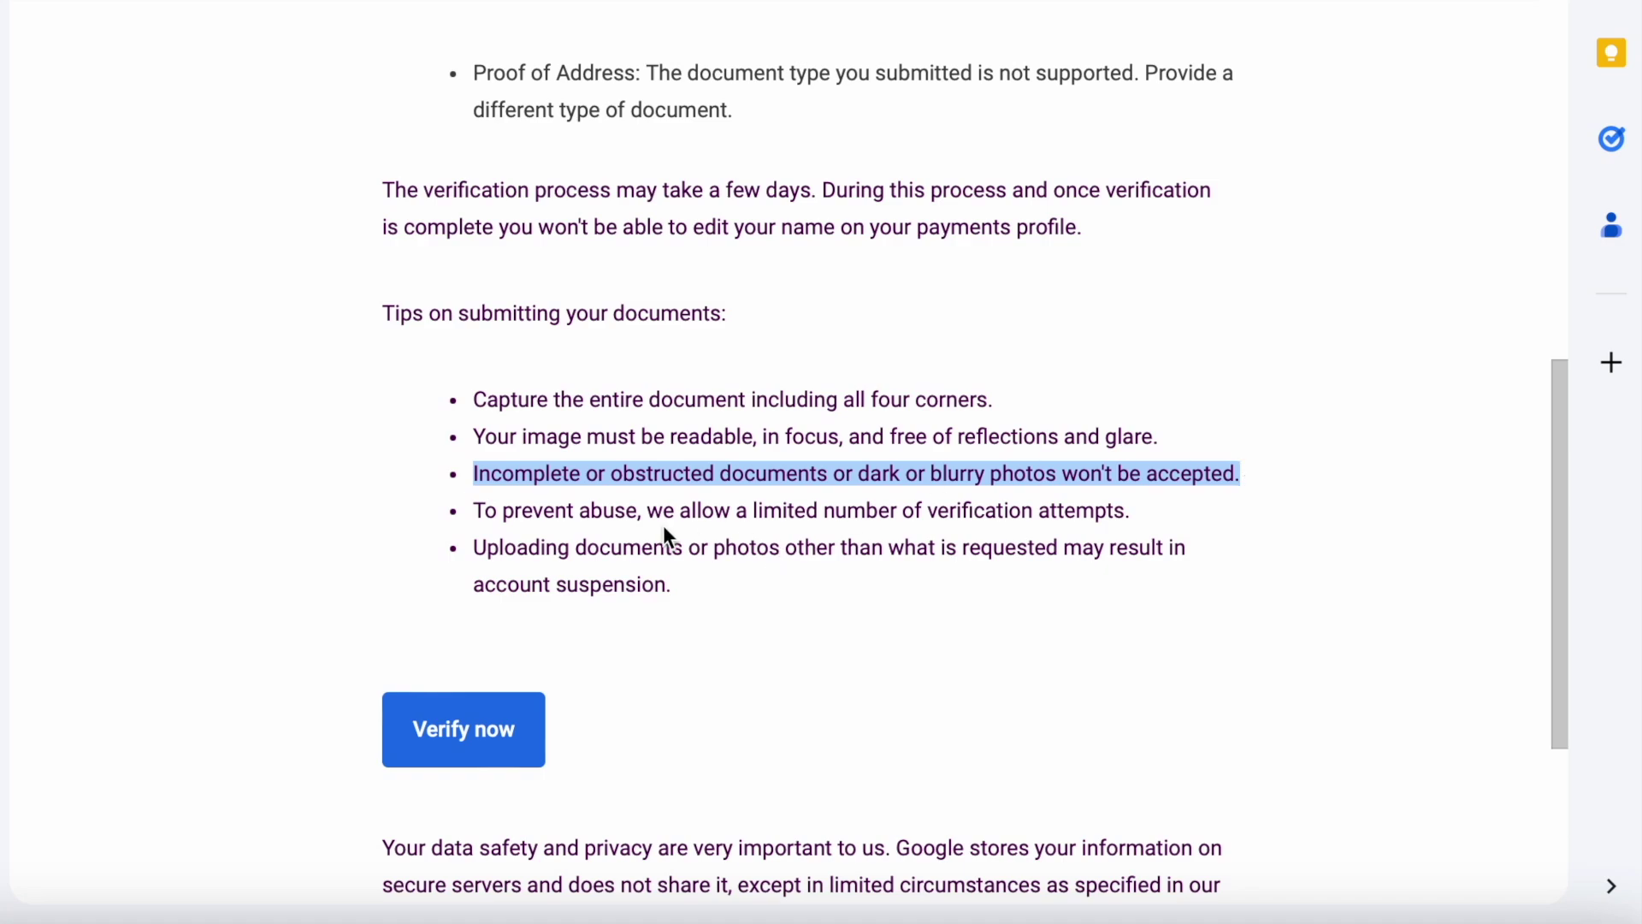
drag(648, 511, 1136, 510)
click(474, 545)
drag(471, 545, 698, 584)
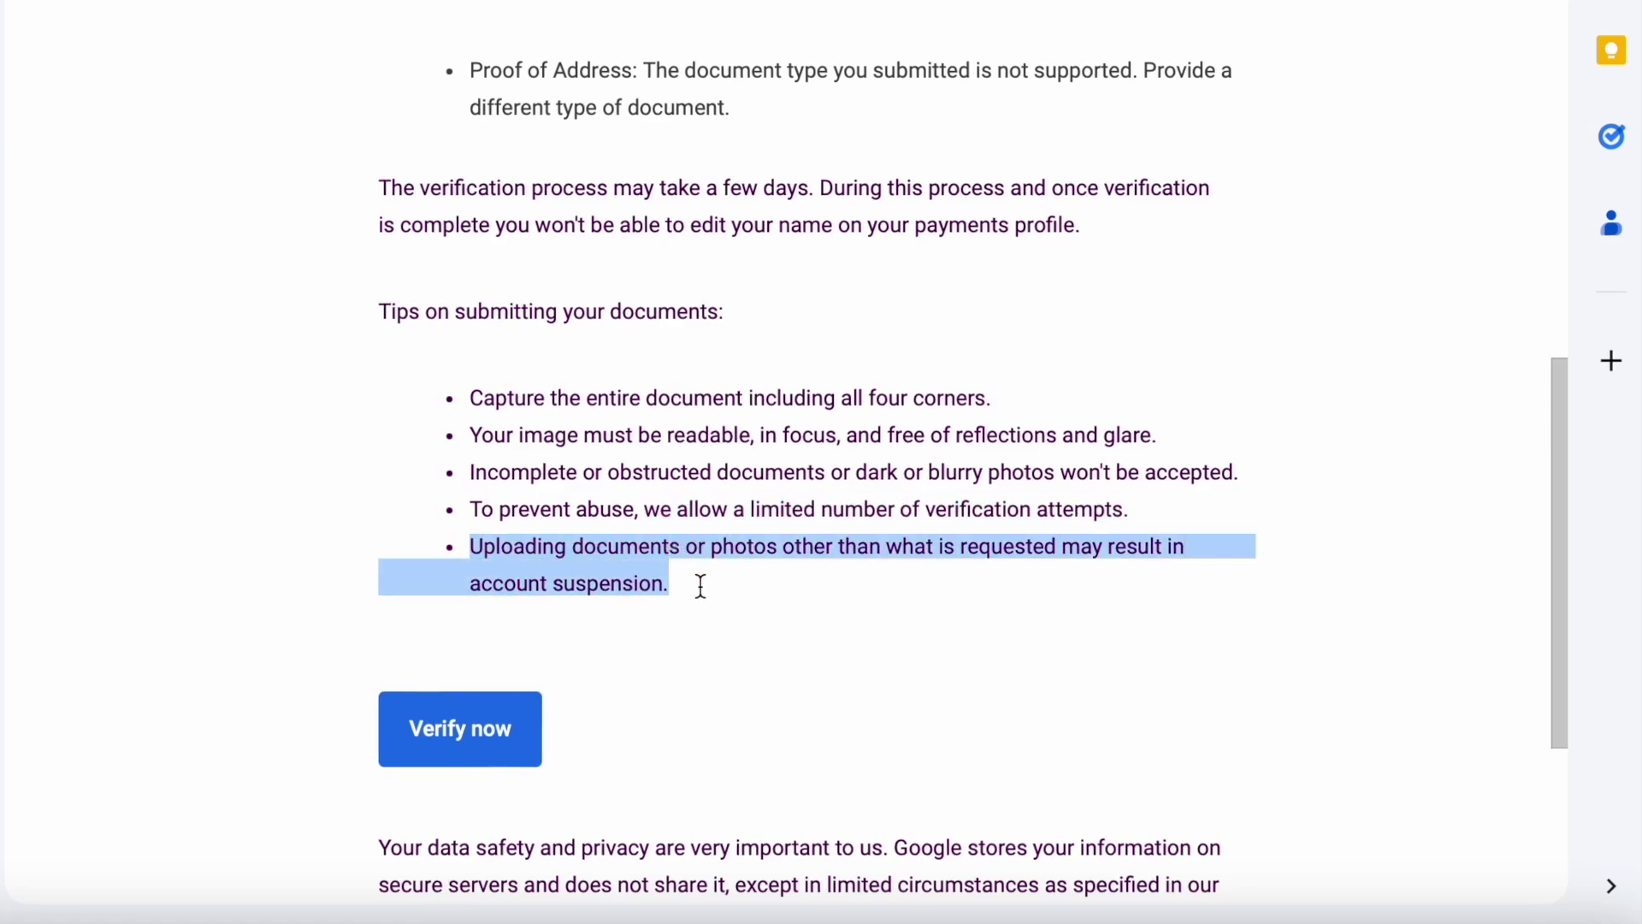
click(699, 587)
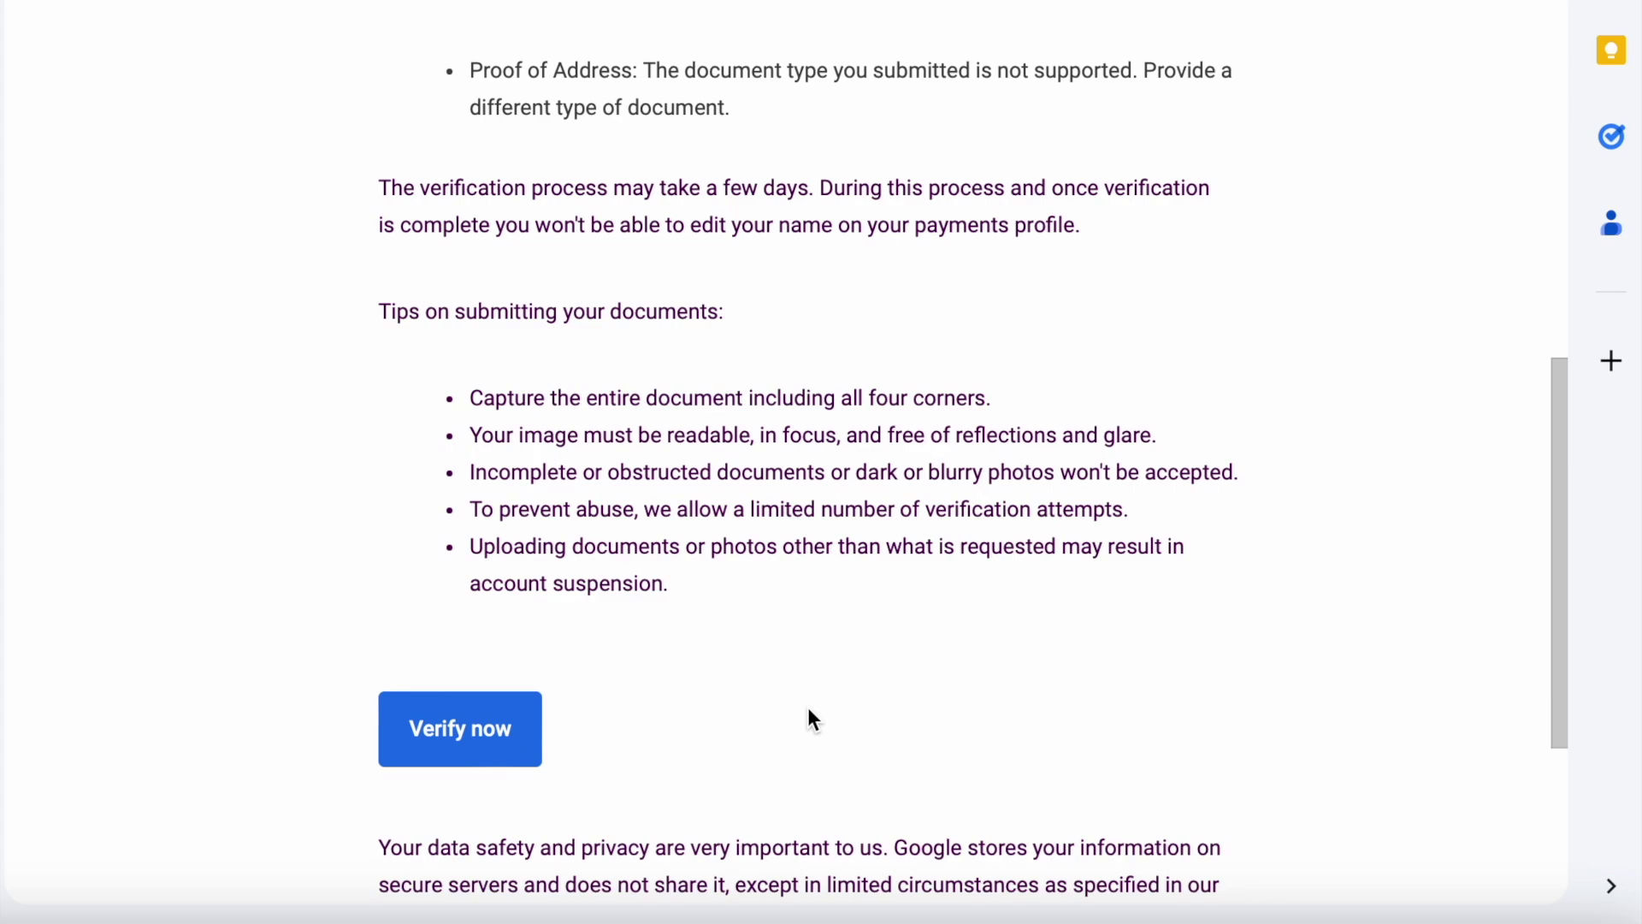
click(455, 738)
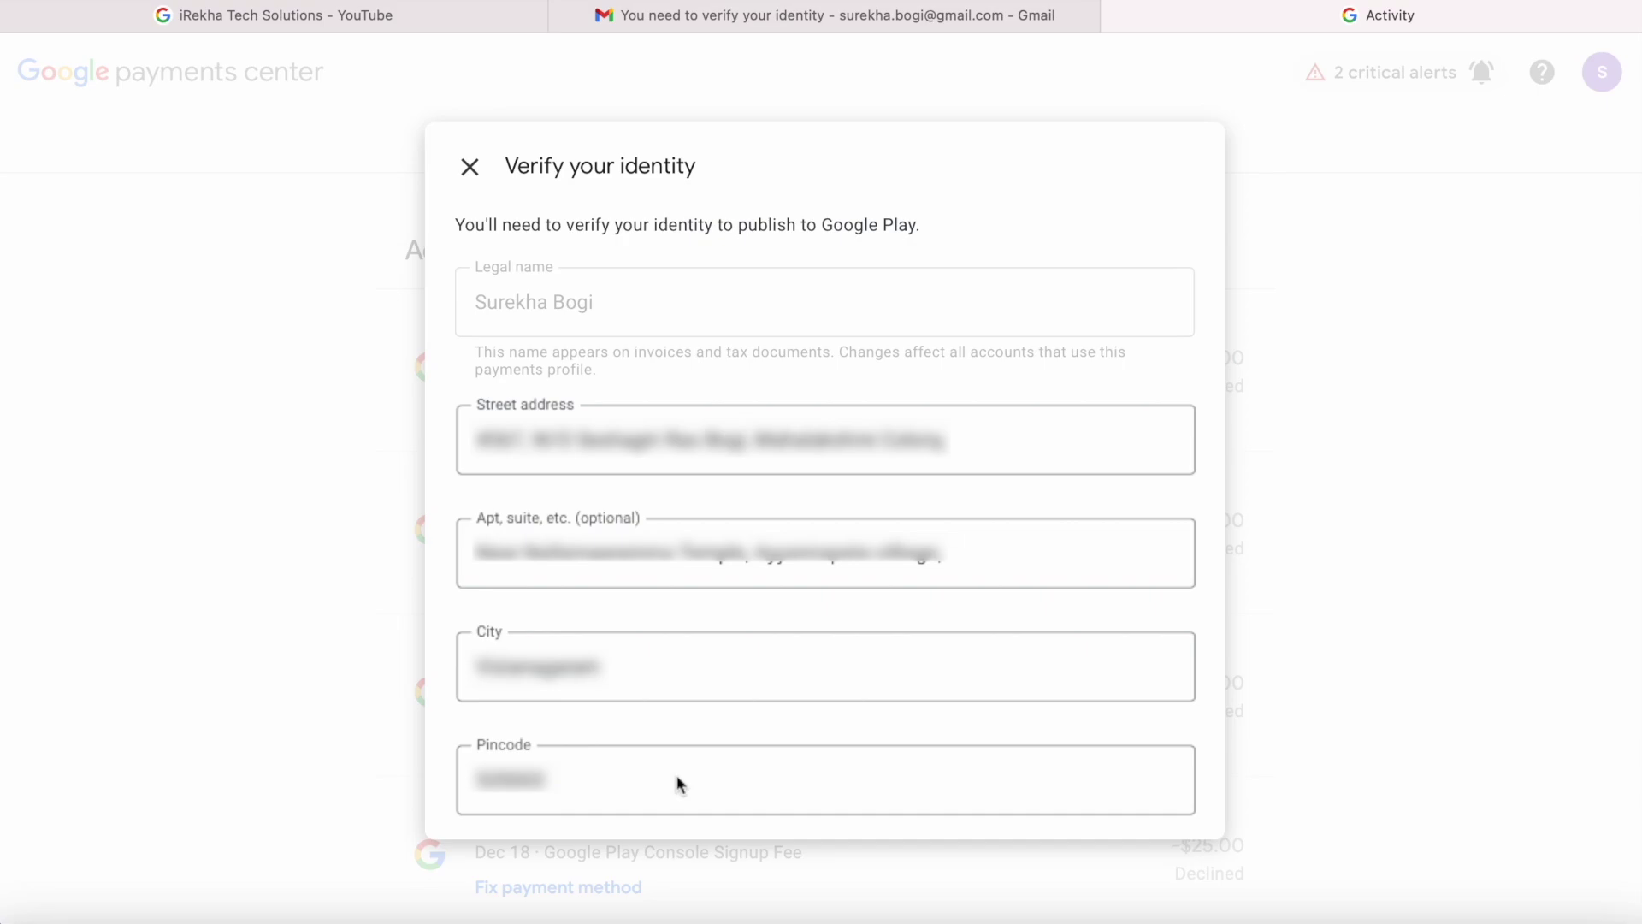
Upload VoterID_doc.pdf from the Pictures folder as proof of address
scroll(675, 775, down, 3)
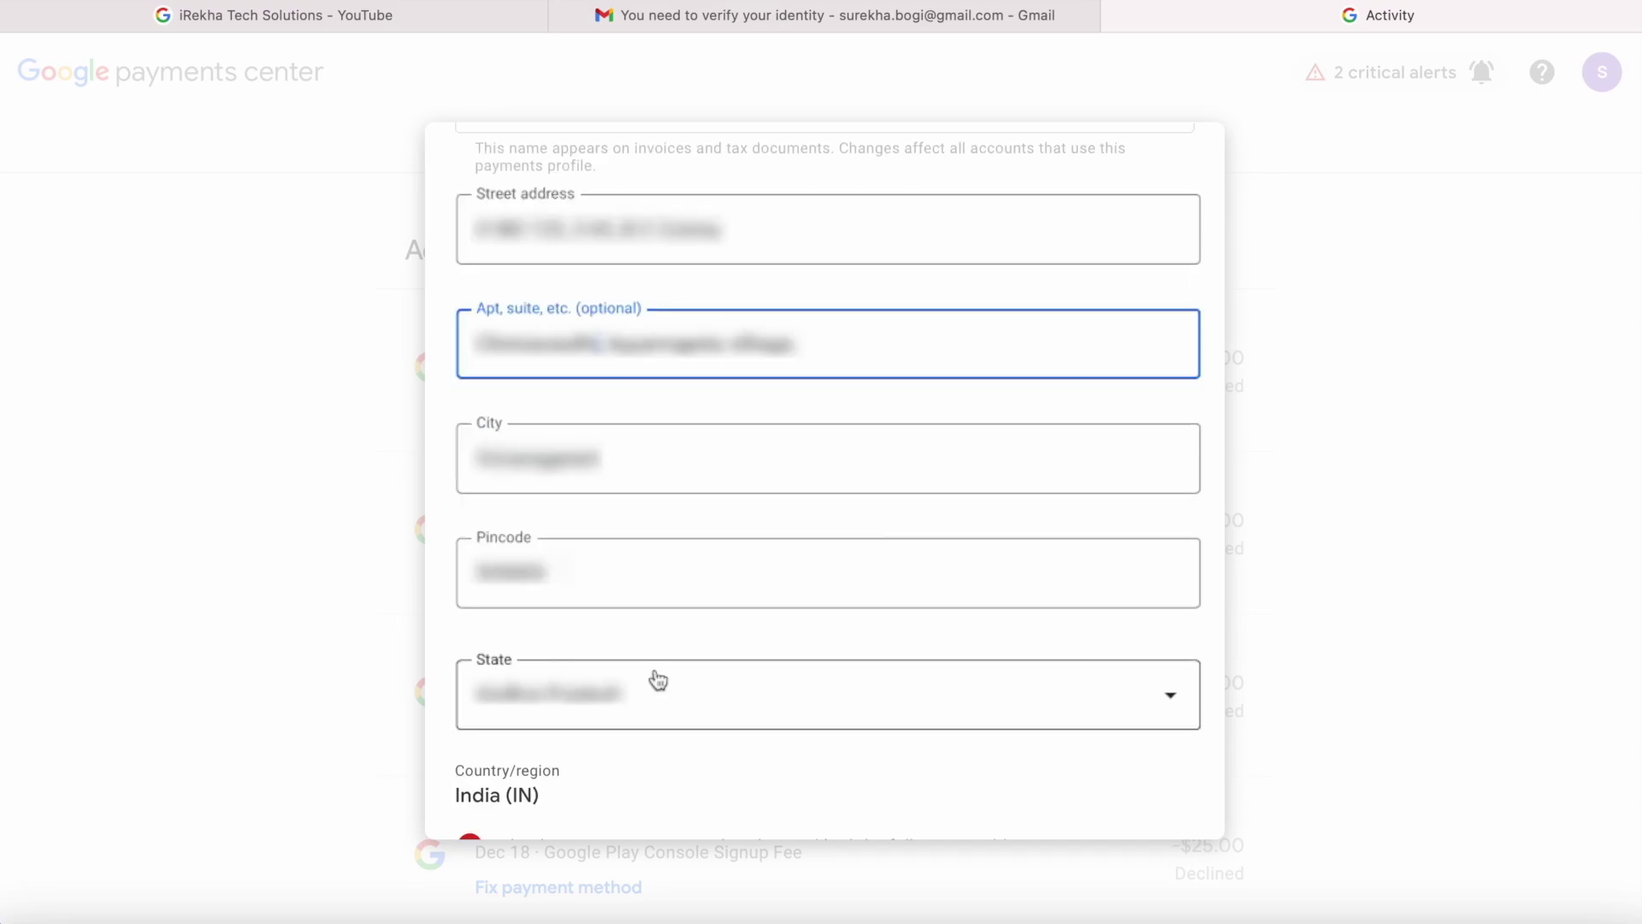
scroll(653, 679, down, 8)
click(524, 561)
double_click(576, 337)
key(Down)
click(1276, 670)
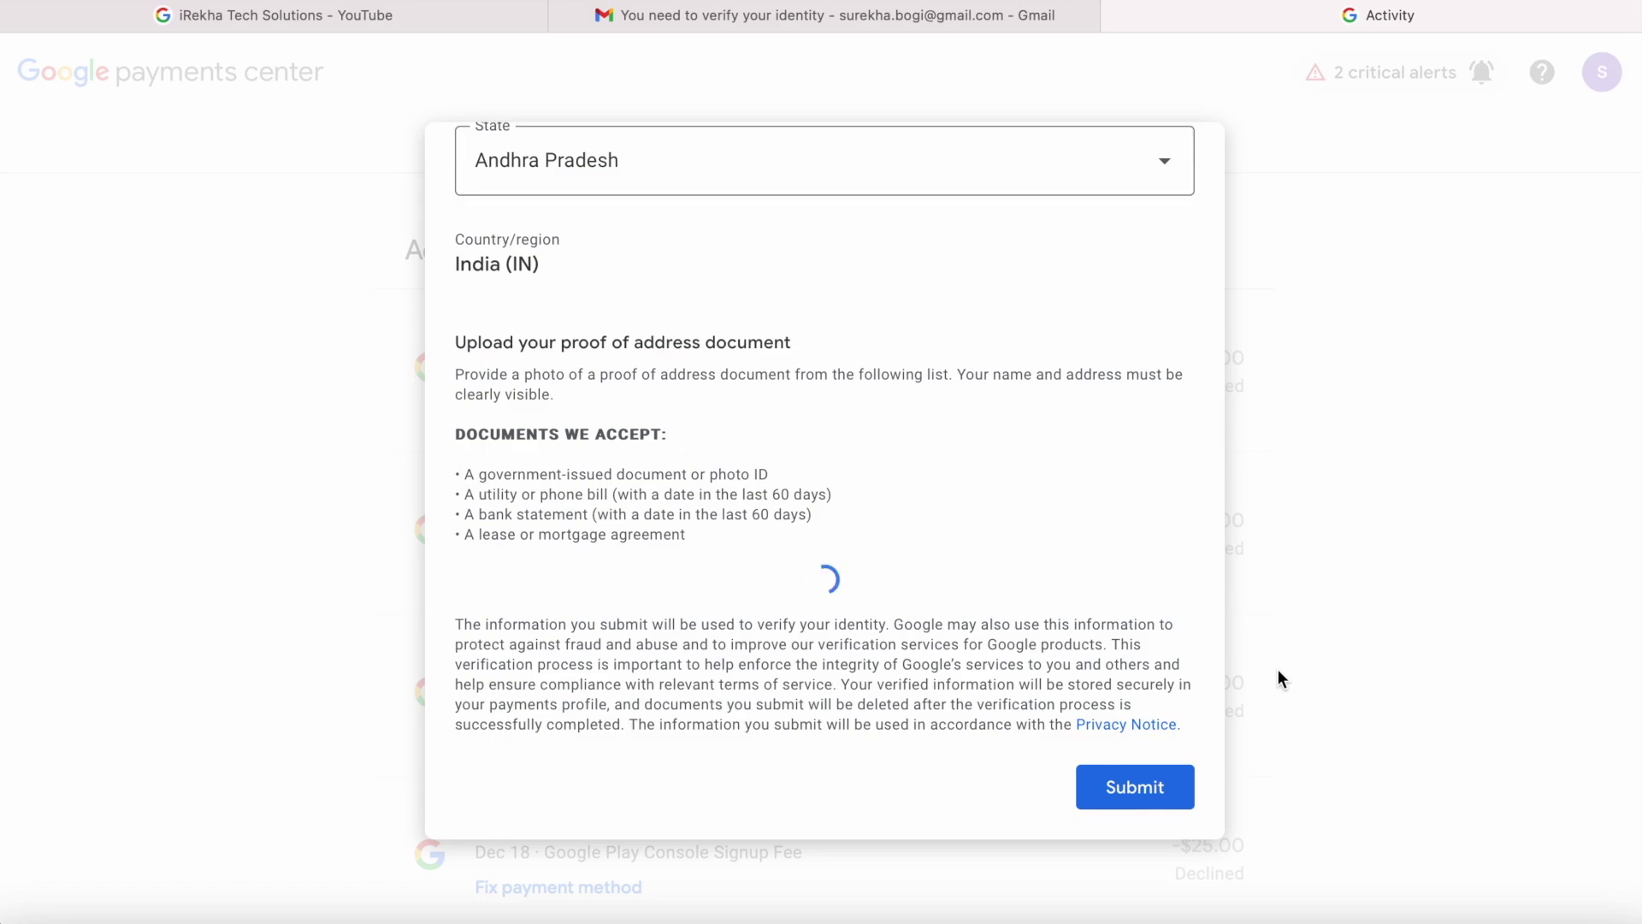
Submit the identity form and dismiss the verification-in-progress notice with Got it
scroll(1103, 734, down, 1)
click(1142, 787)
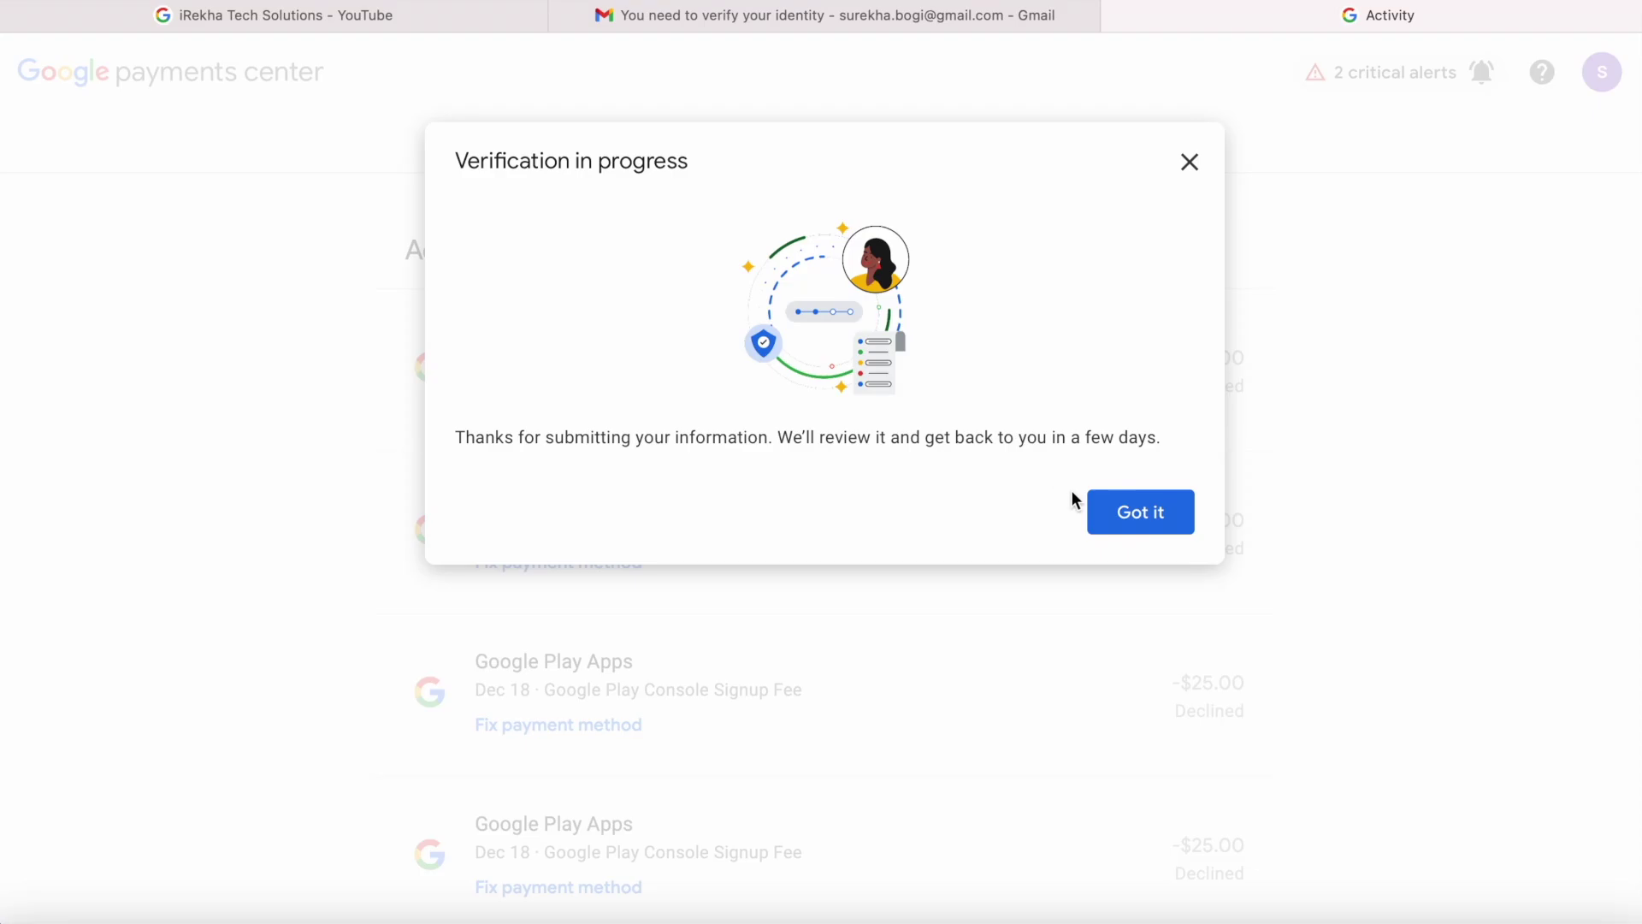
click(1141, 512)
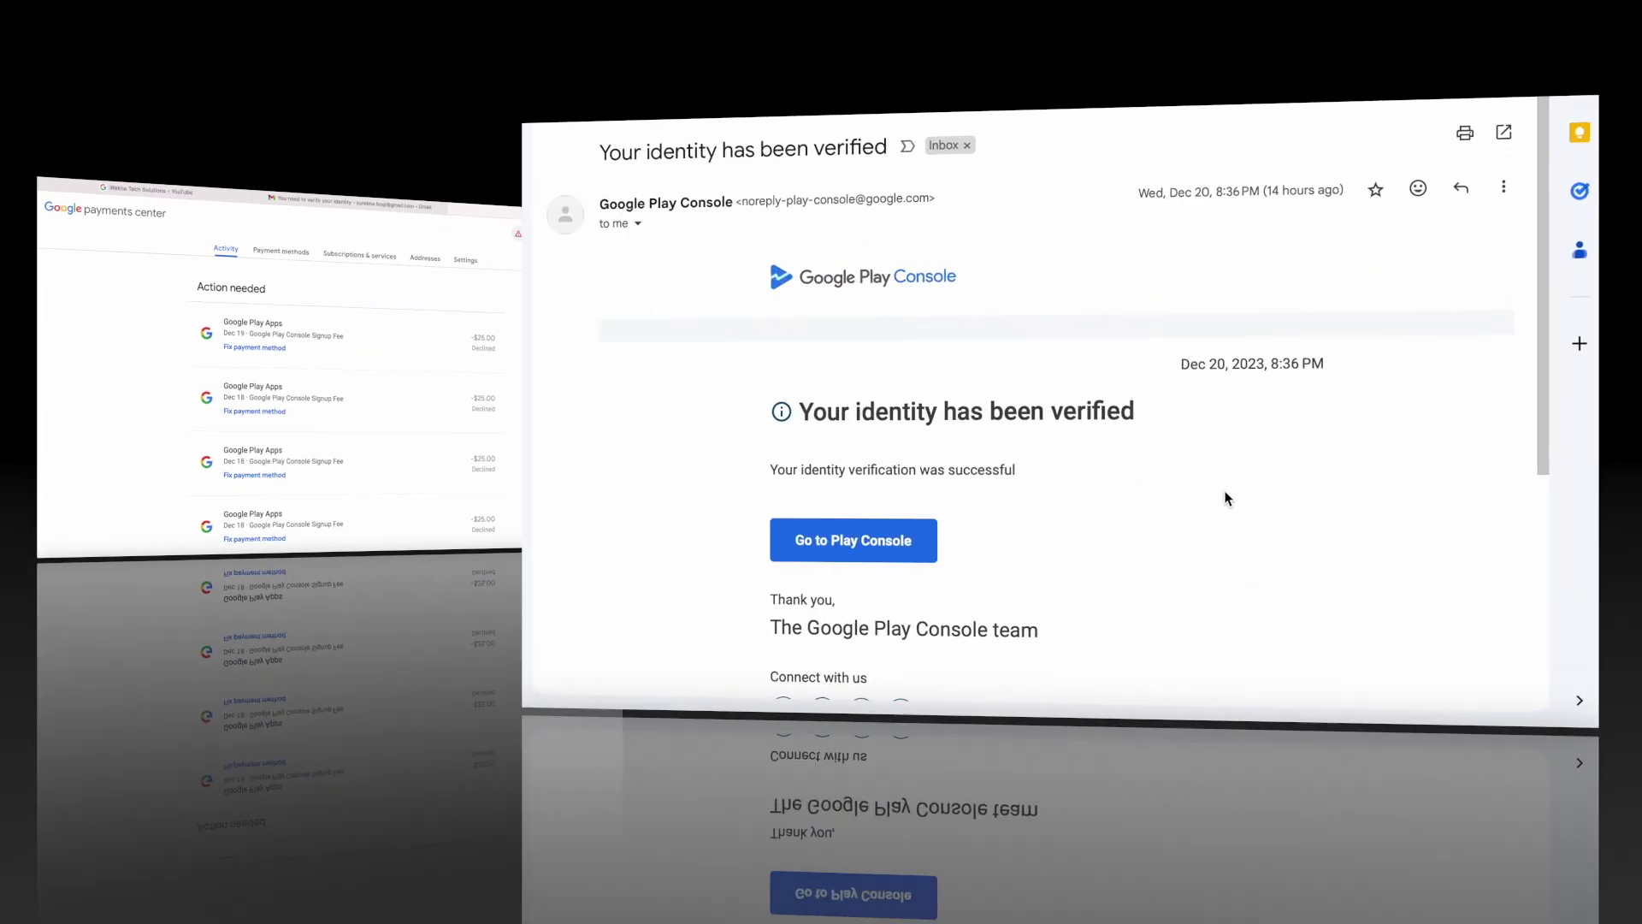
Read the 'Your identity has been verified' email and follow its Go to Play Console button
drag(130, 47, 586, 47)
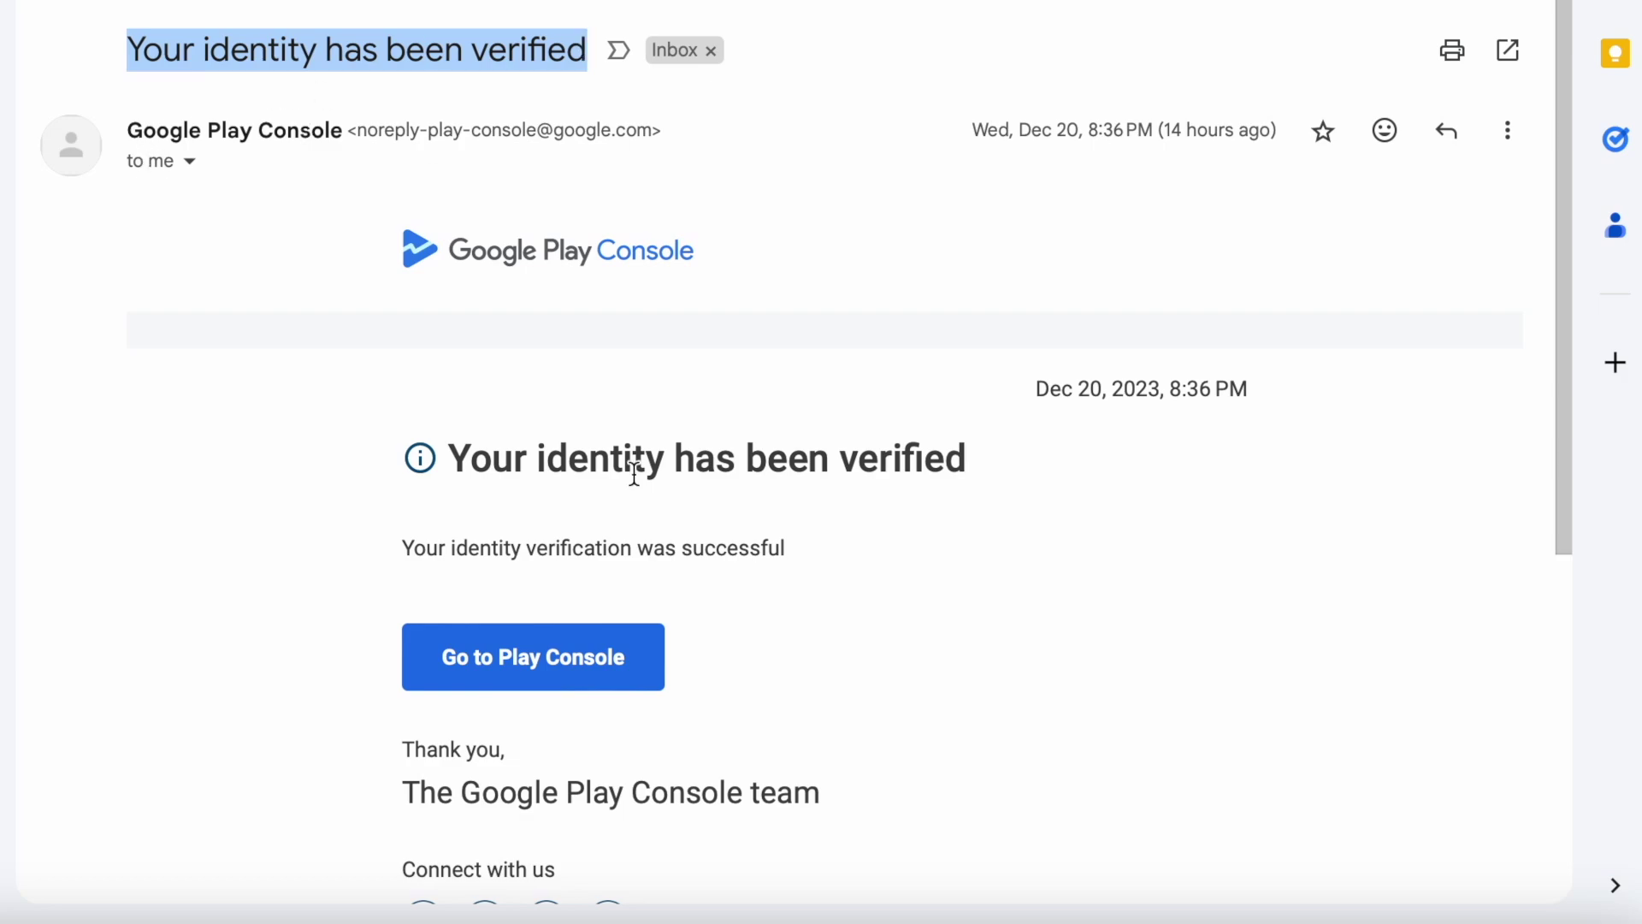
scroll(633, 473, down, 3)
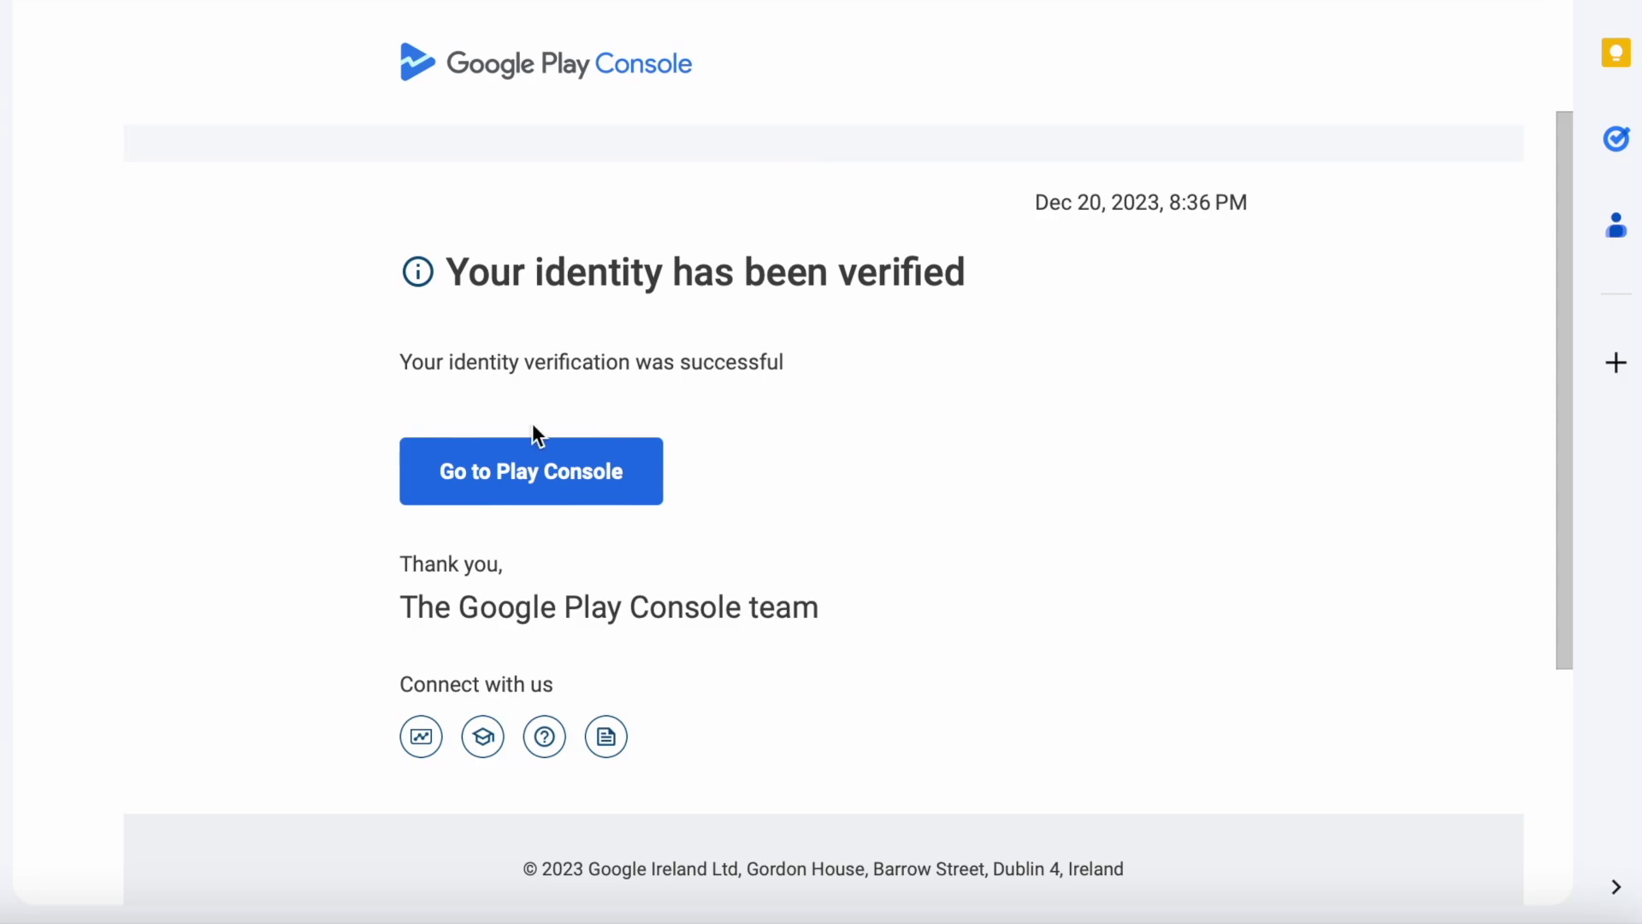
click(557, 476)
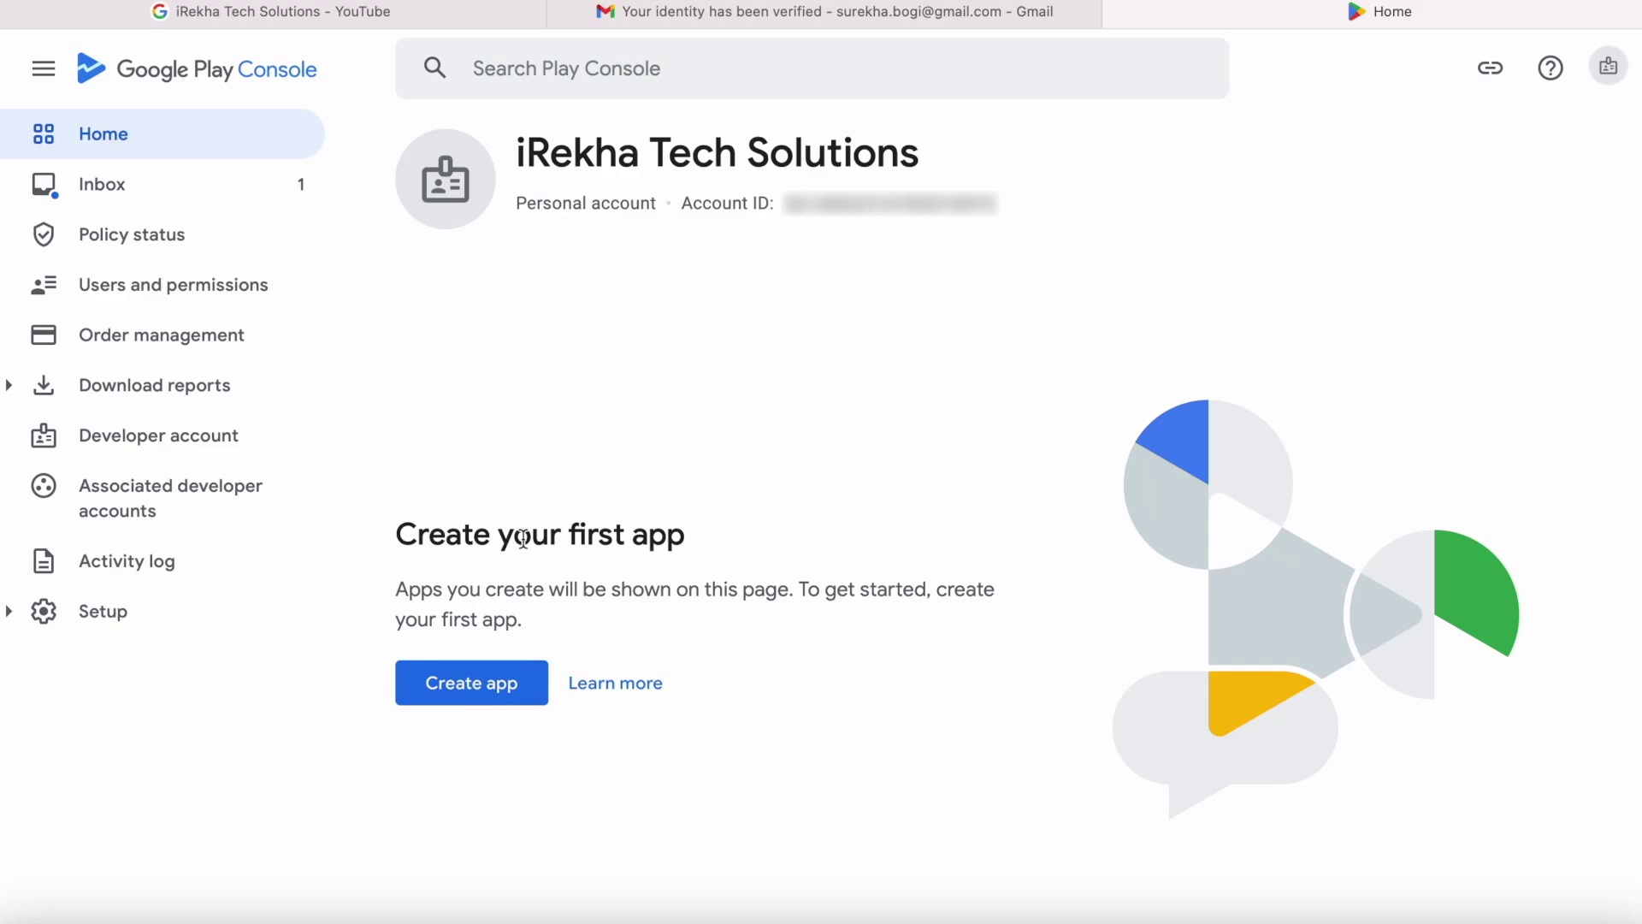
drag(394, 535, 787, 535)
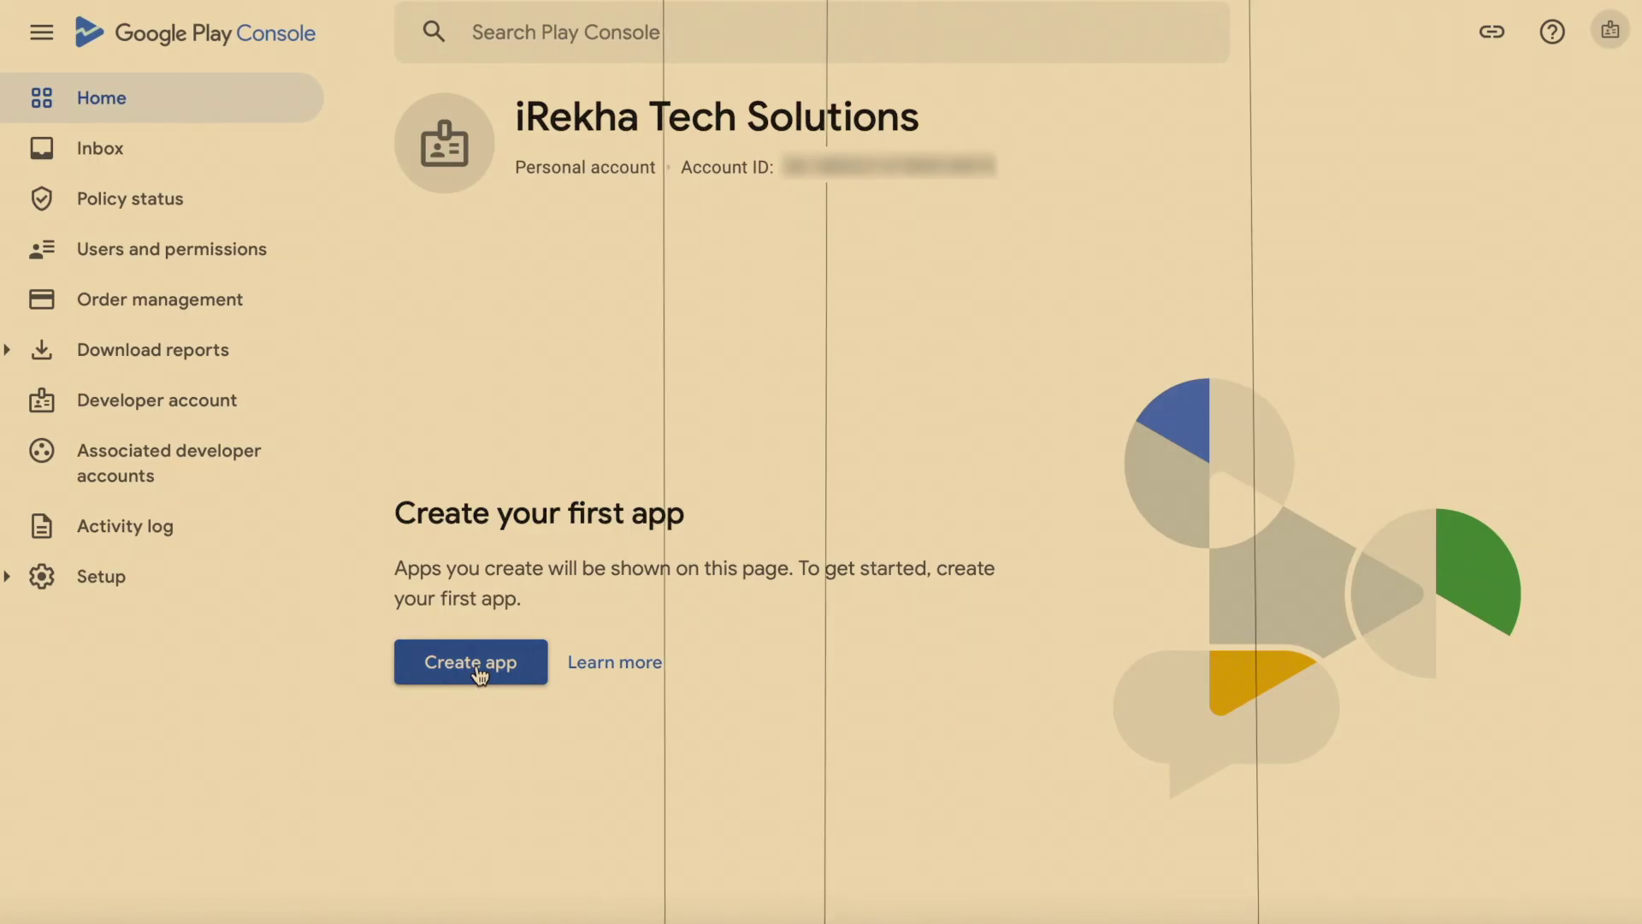
click(473, 686)
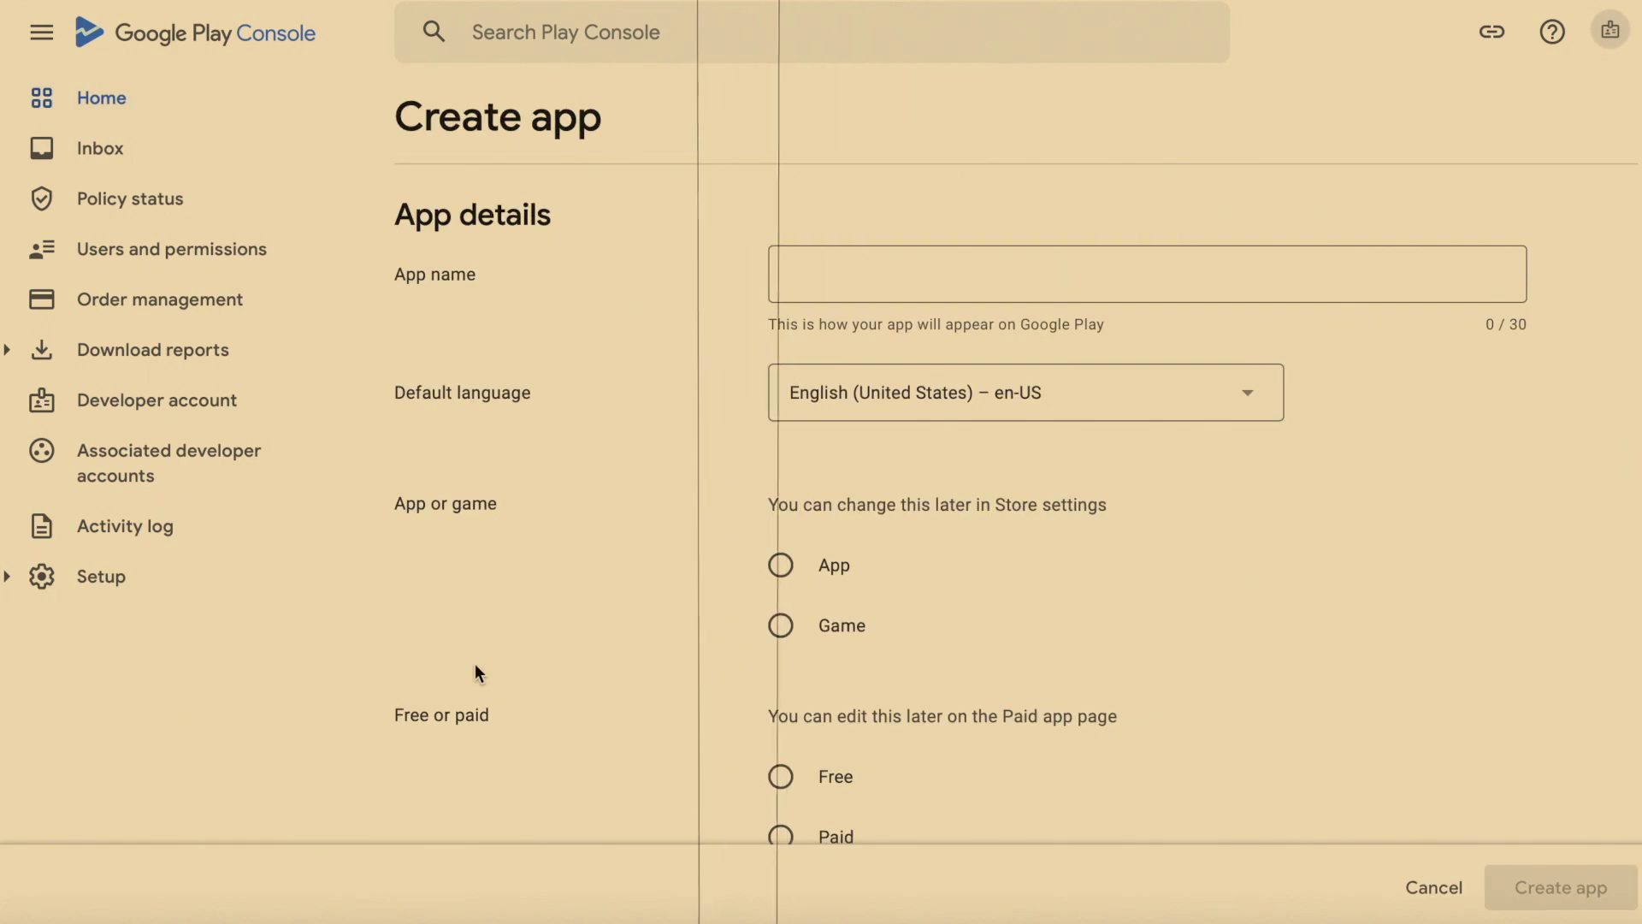
click(858, 283)
text(True Translator)
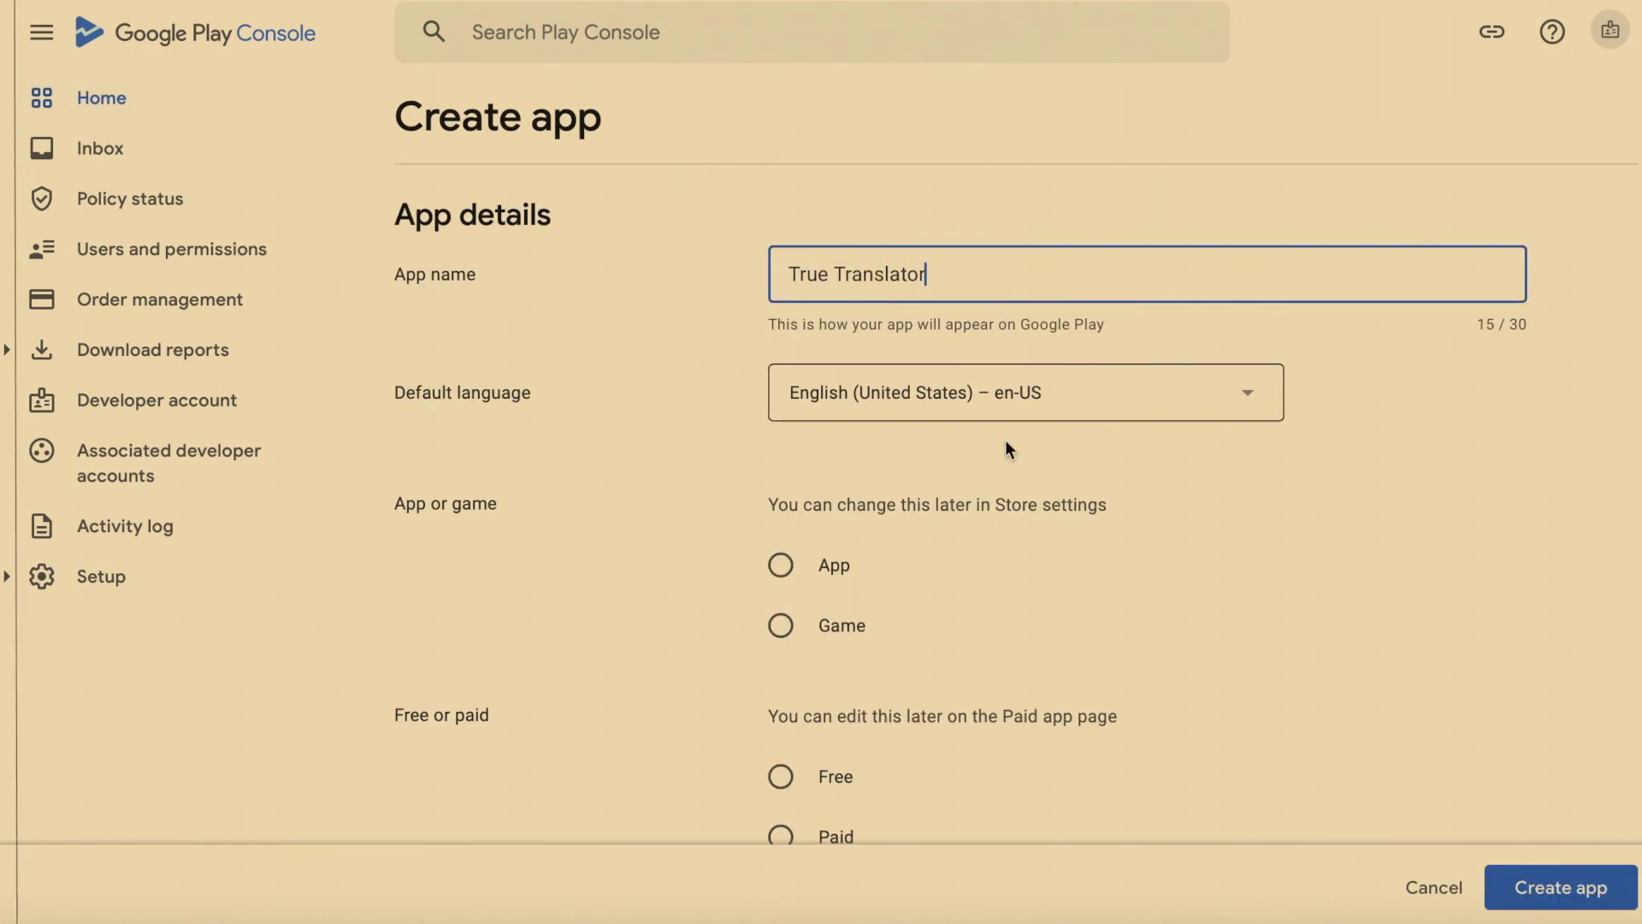
click(780, 564)
scroll(780, 564, down, 4)
click(780, 388)
scroll(929, 414, down, 2)
scroll(929, 419, up, 1)
drag(1186, 383, 836, 382)
click(1334, 389)
click(780, 568)
scroll(780, 556, down, 3)
click(779, 535)
click(1571, 886)
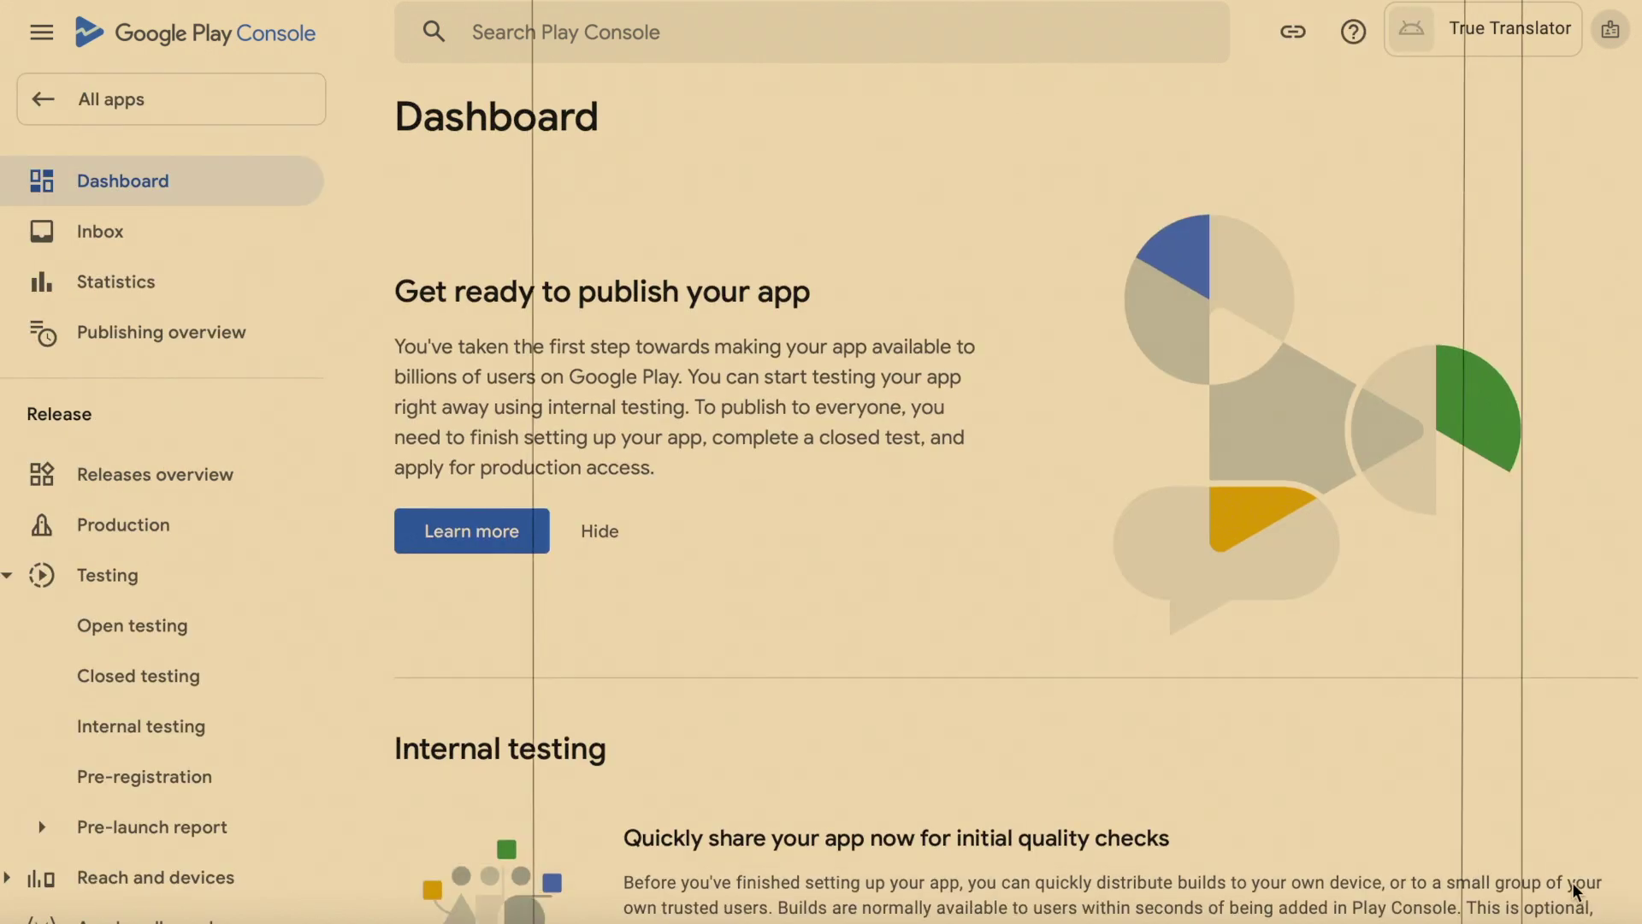
scroll(1110, 681, down, 6)
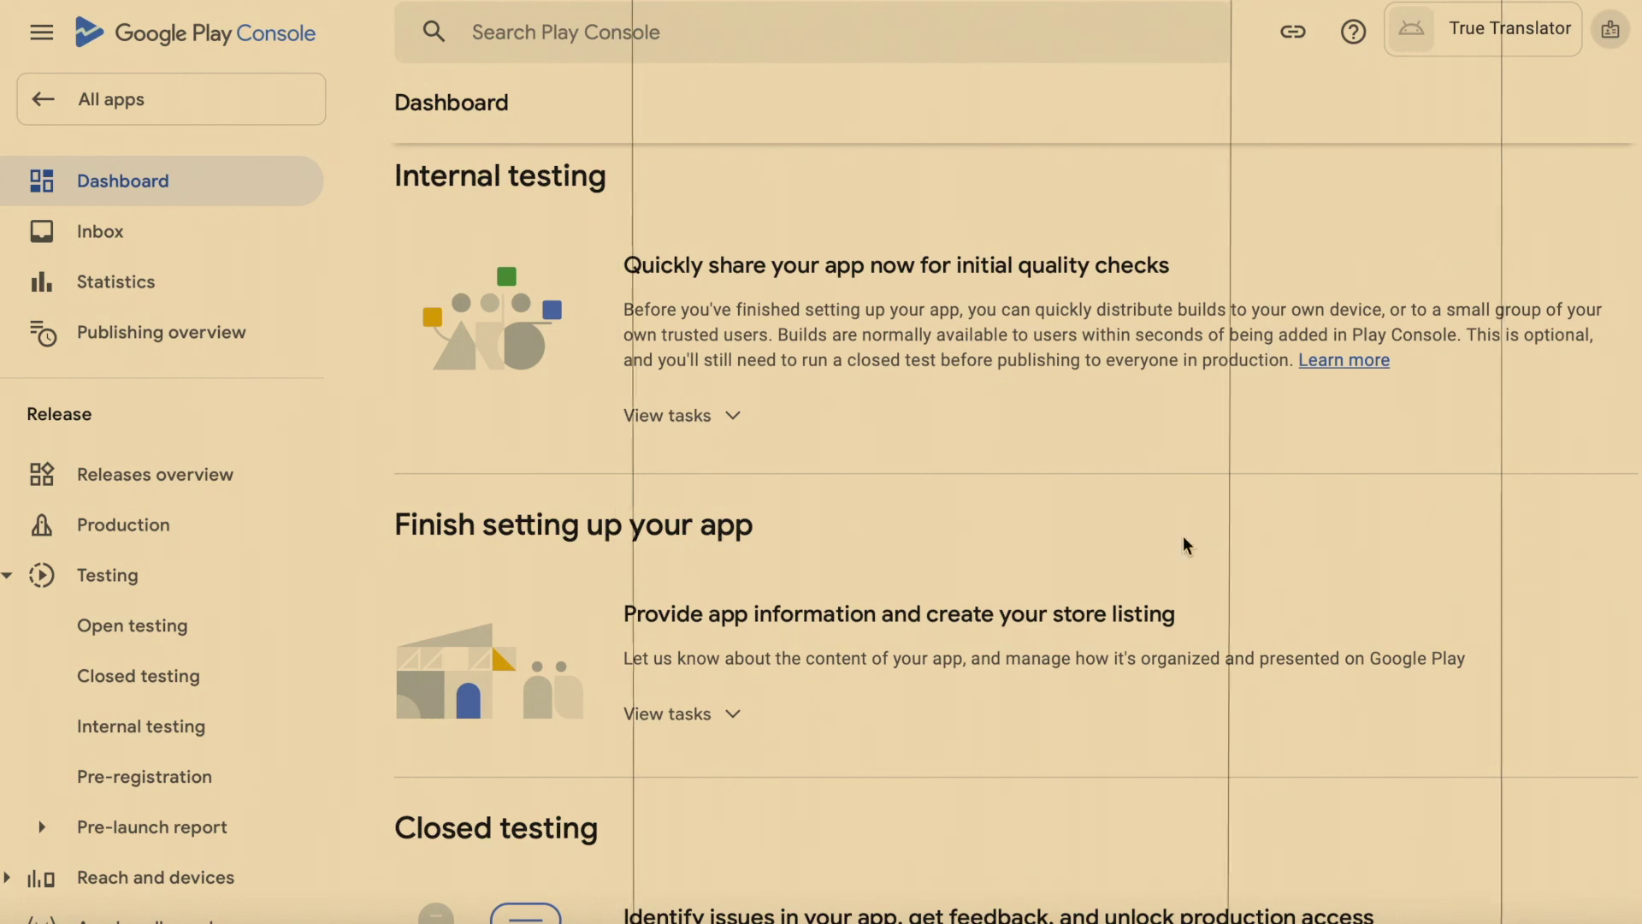
scroll(535, 571, down, 8)
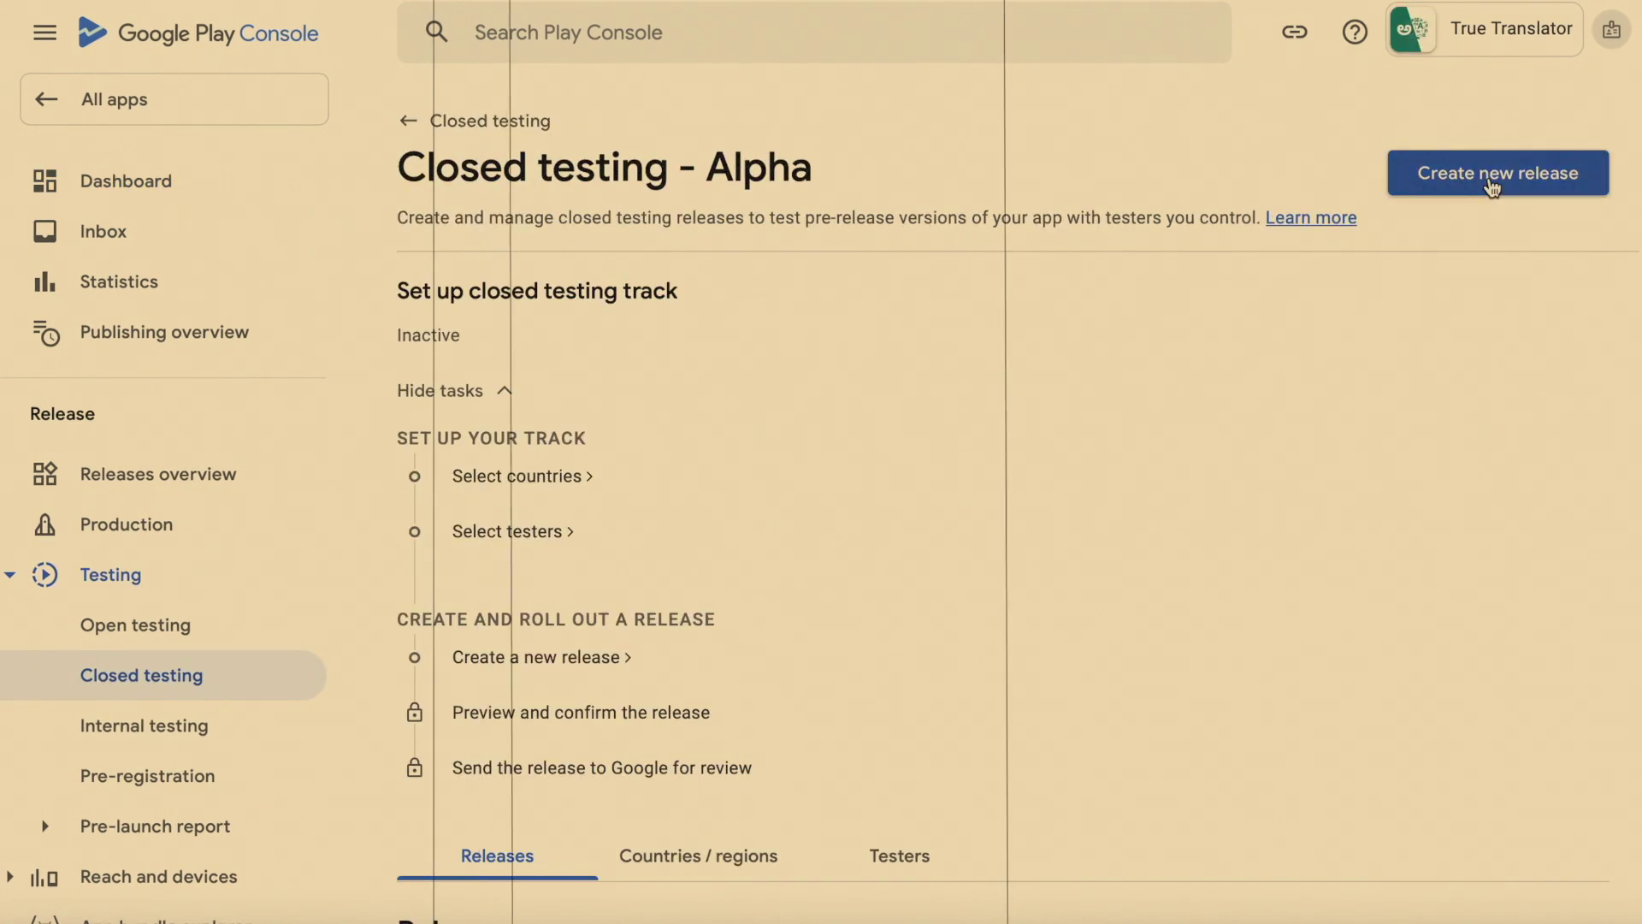
click(1493, 181)
scroll(942, 513, down, 5)
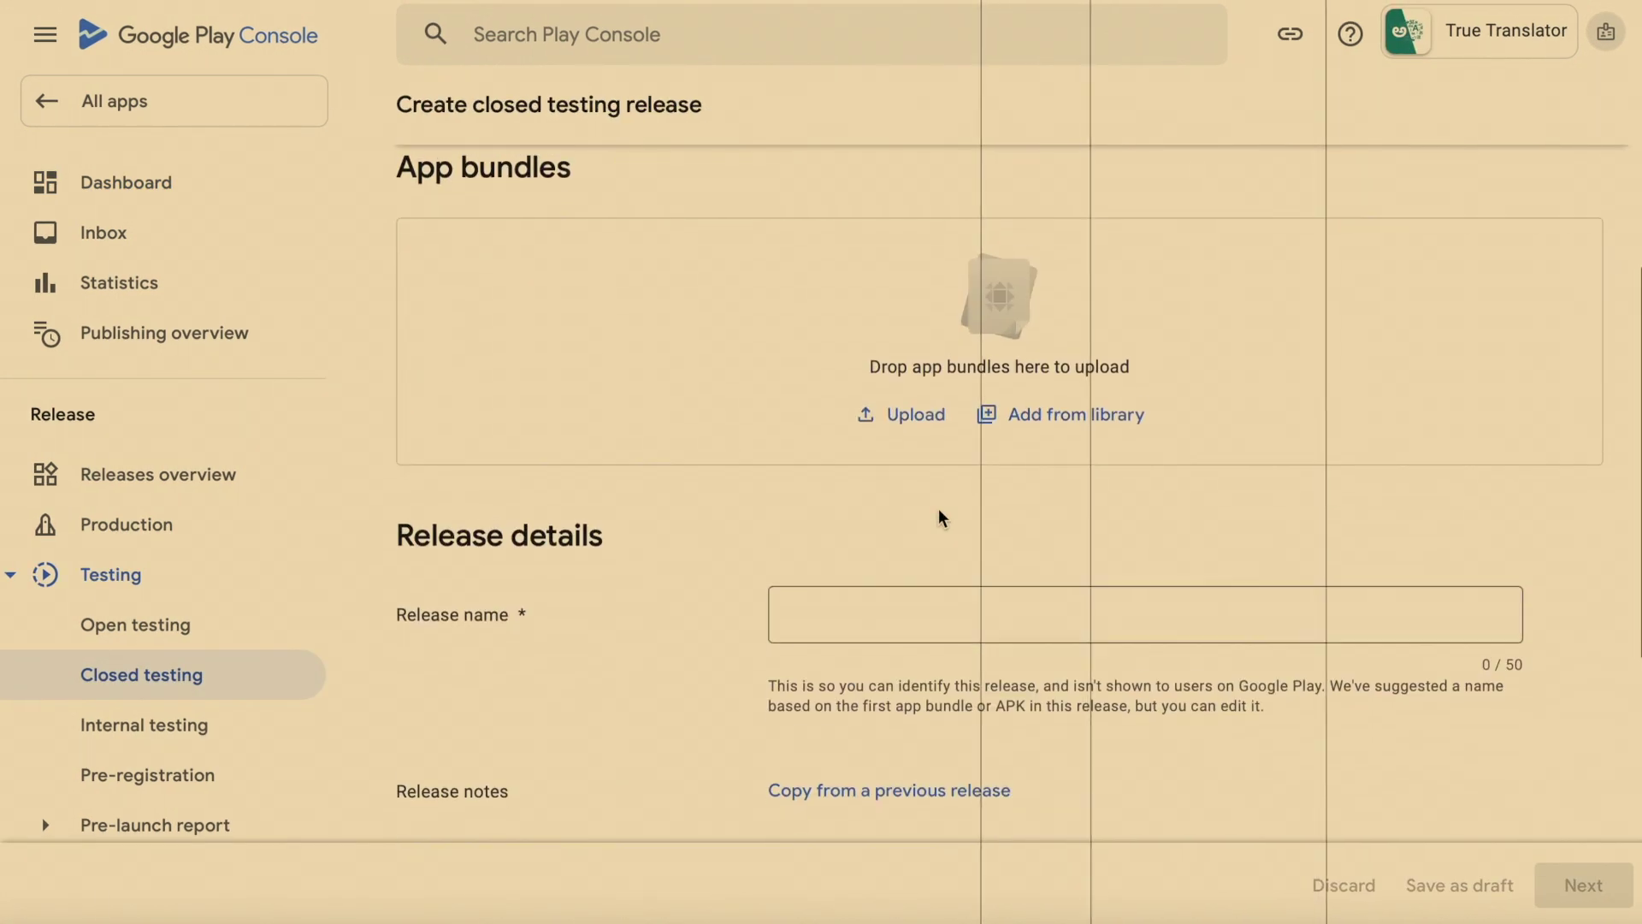
click(1318, 914)
click(696, 216)
drag(858, 129, 857, 599)
drag(684, 688, 764, 342)
click(392, 600)
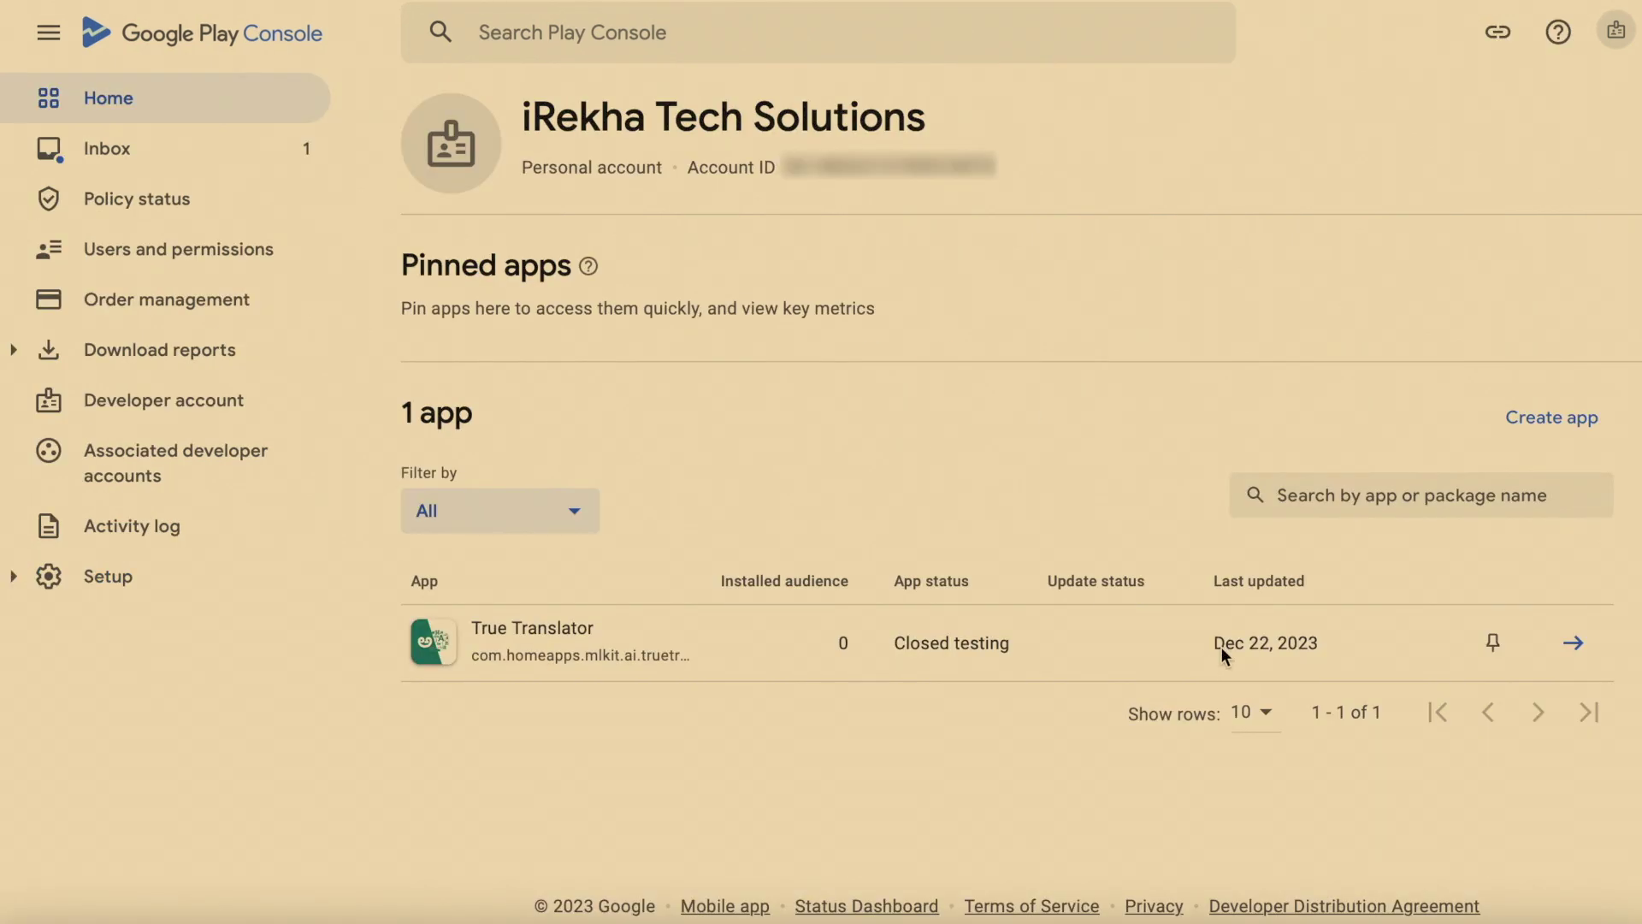
click(927, 656)
drag(1108, 545, 1317, 545)
drag(684, 546, 1098, 546)
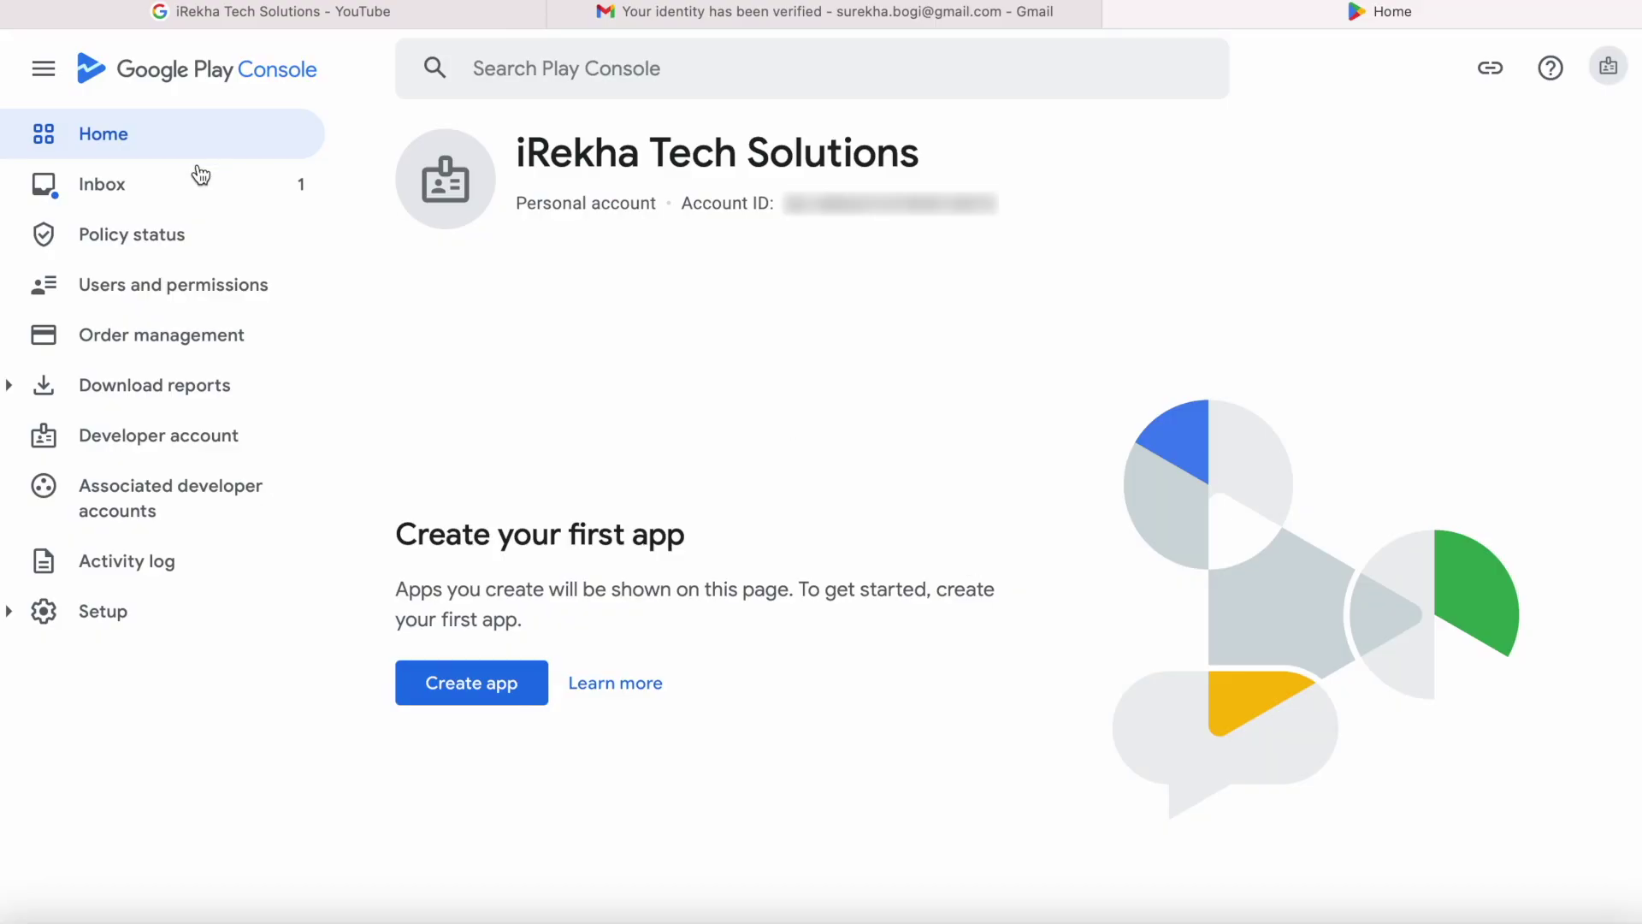
Expand the 'Your identity has been verified' message in the Play Console Inbox
click(108, 198)
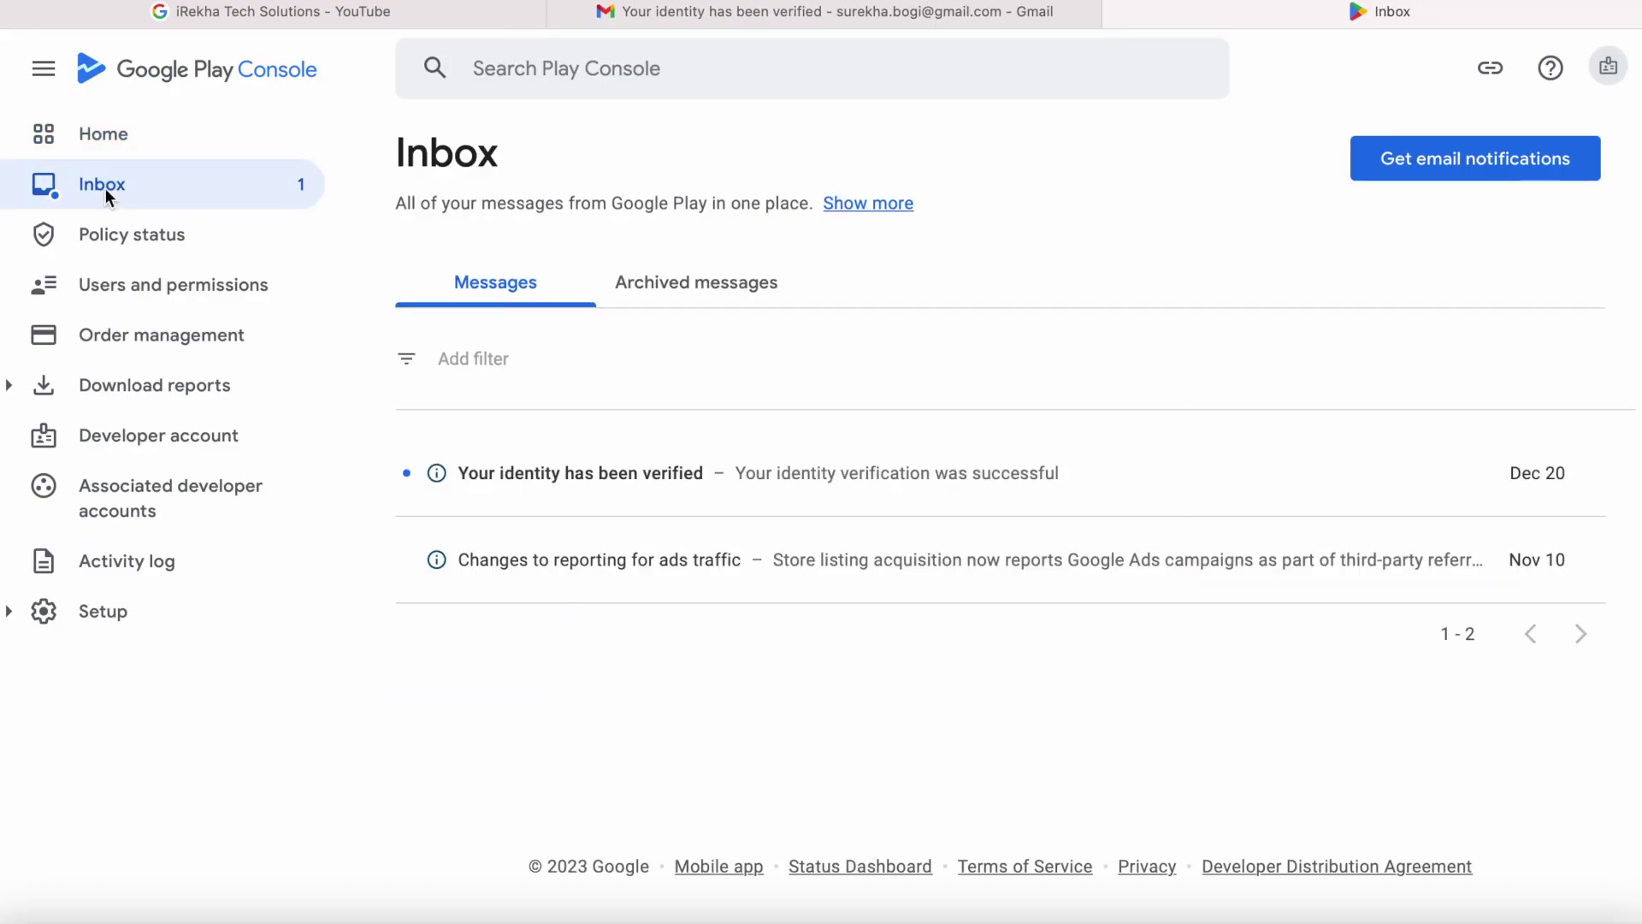
click(590, 480)
click(593, 483)
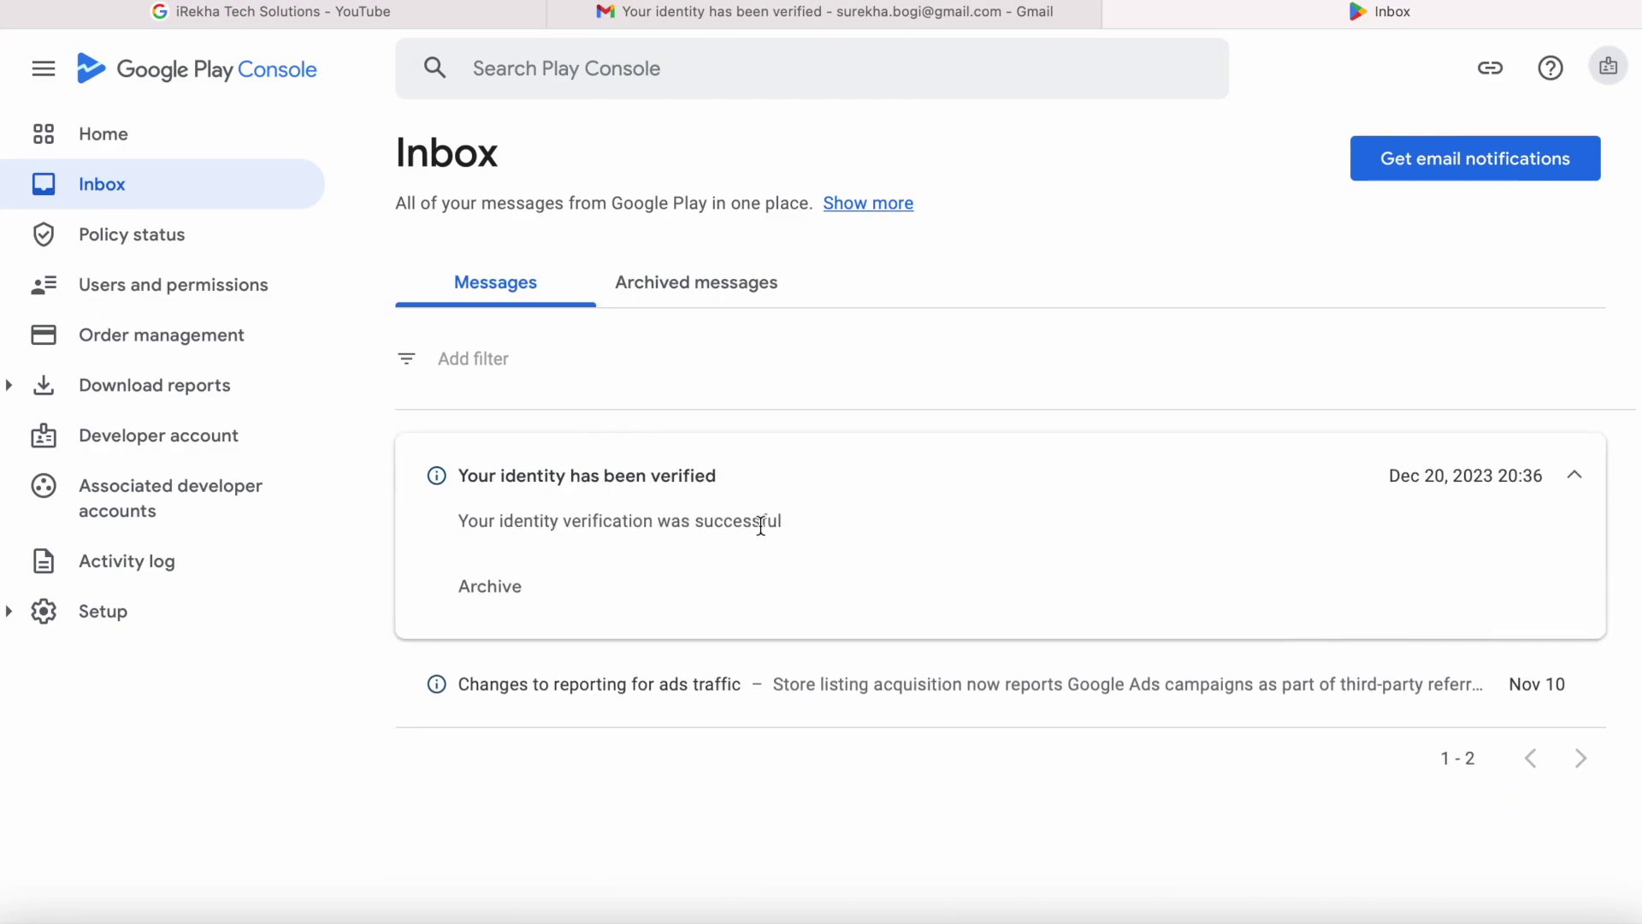